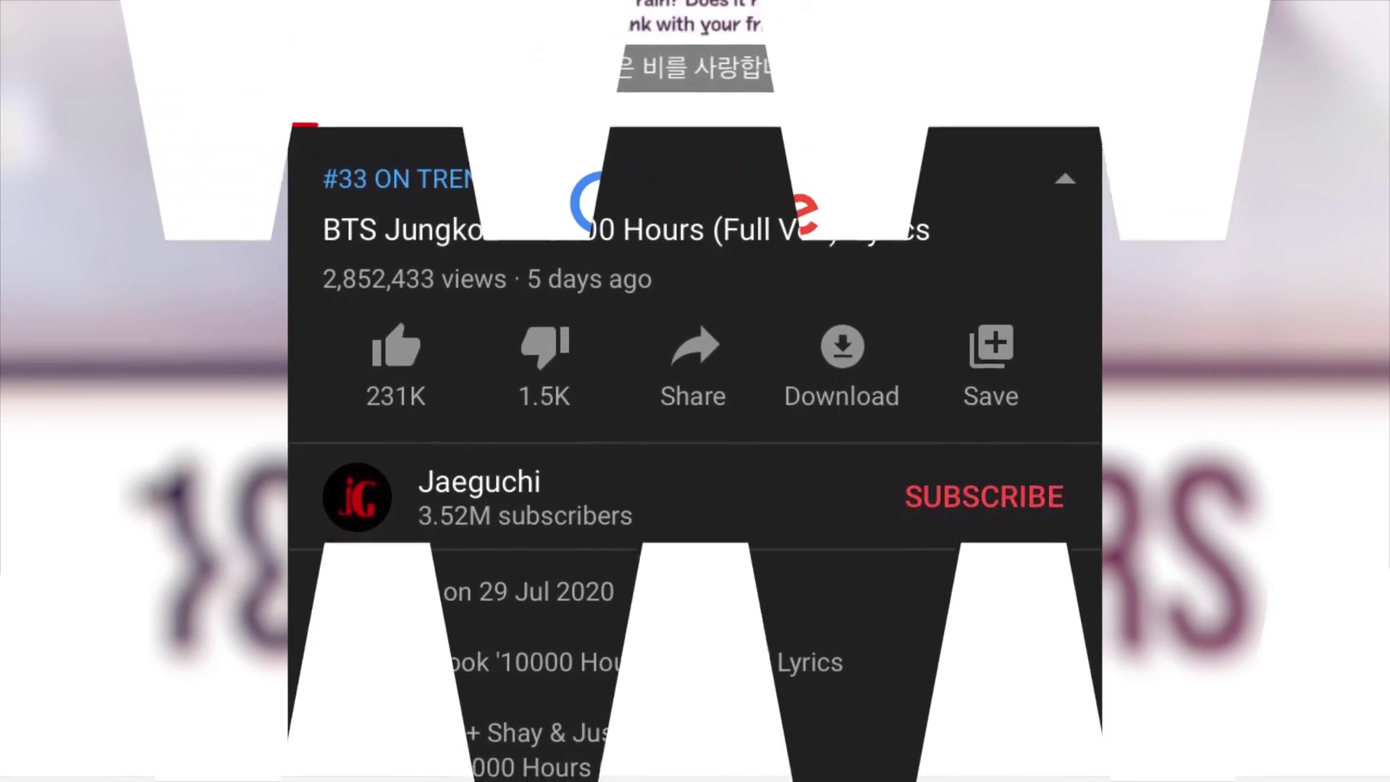
Search 'how to pronounce jungkook', open the YouTube result and skip ahead in the video.
type("to pronou")
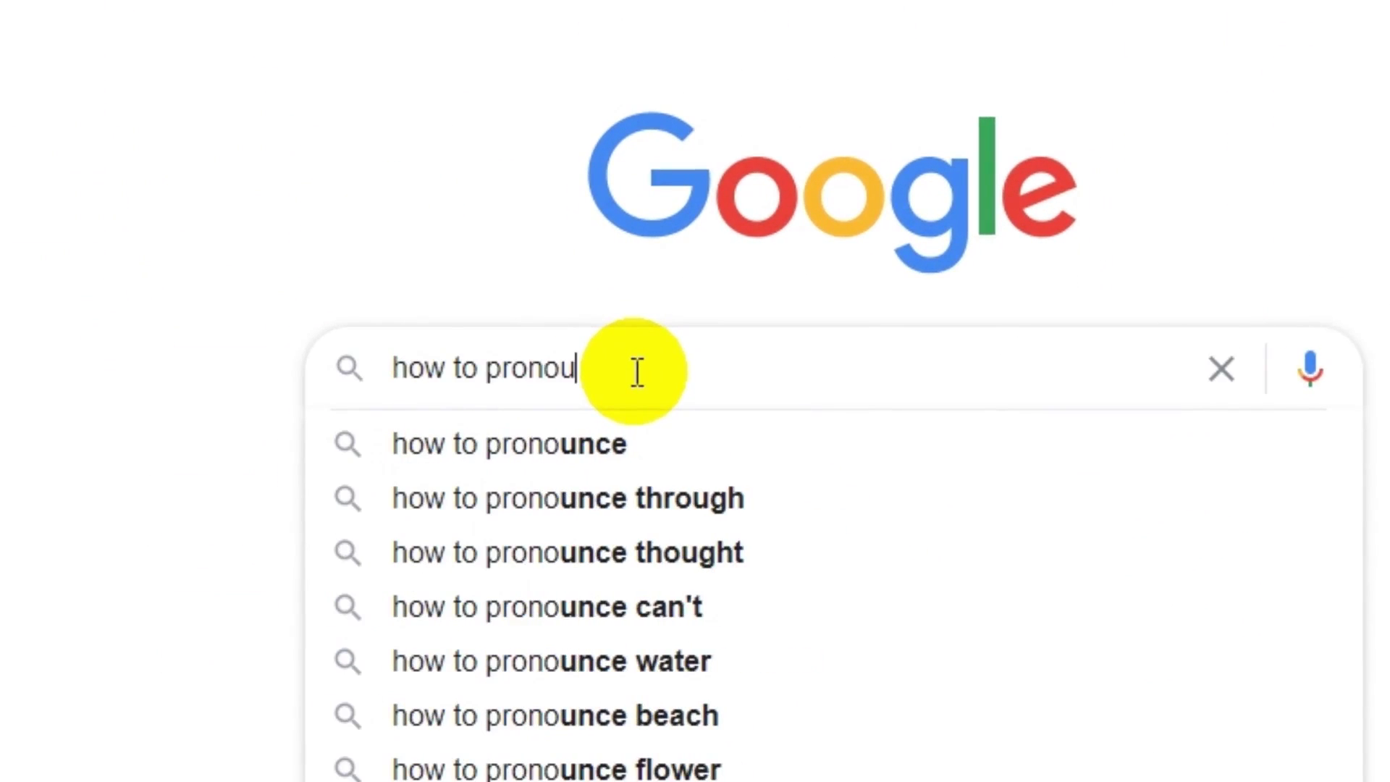
type("nce jungkook")
key("Return")
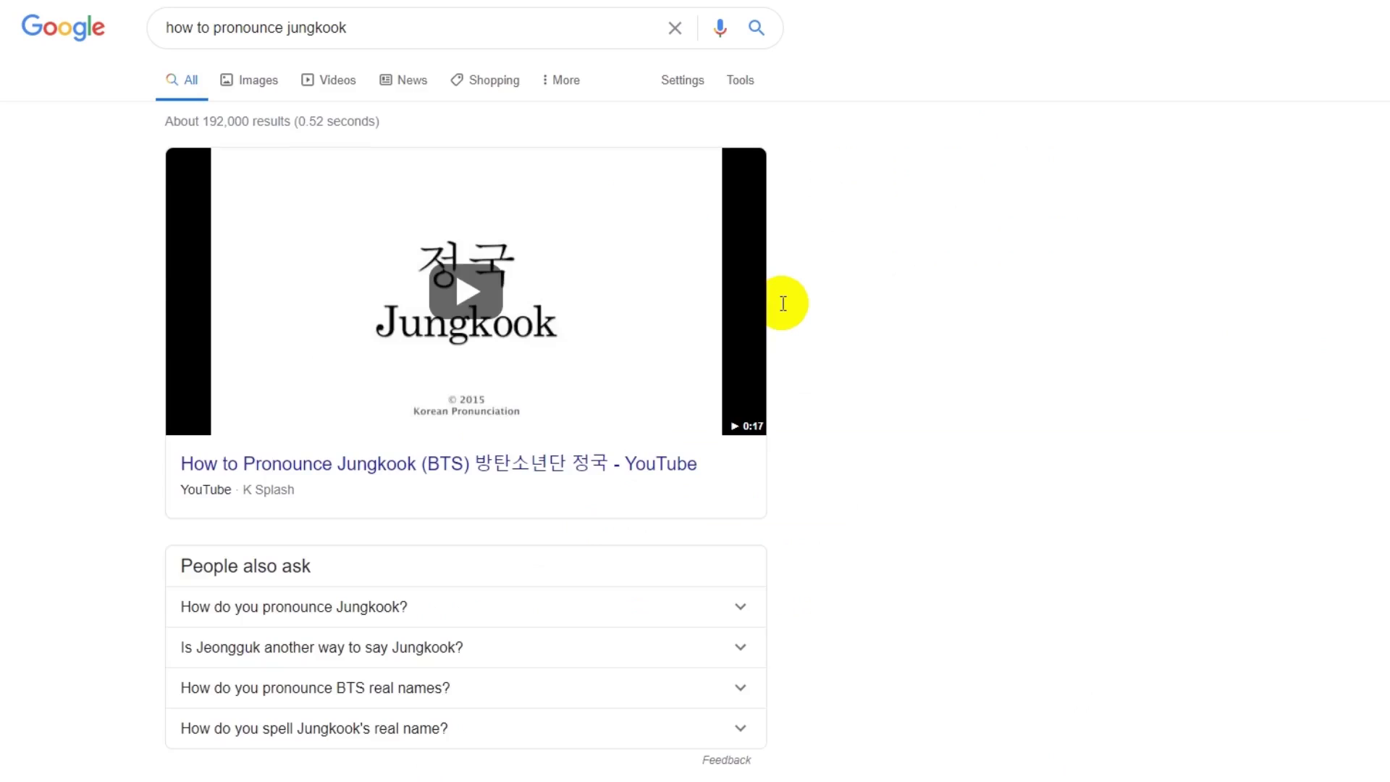
left_click(632, 440)
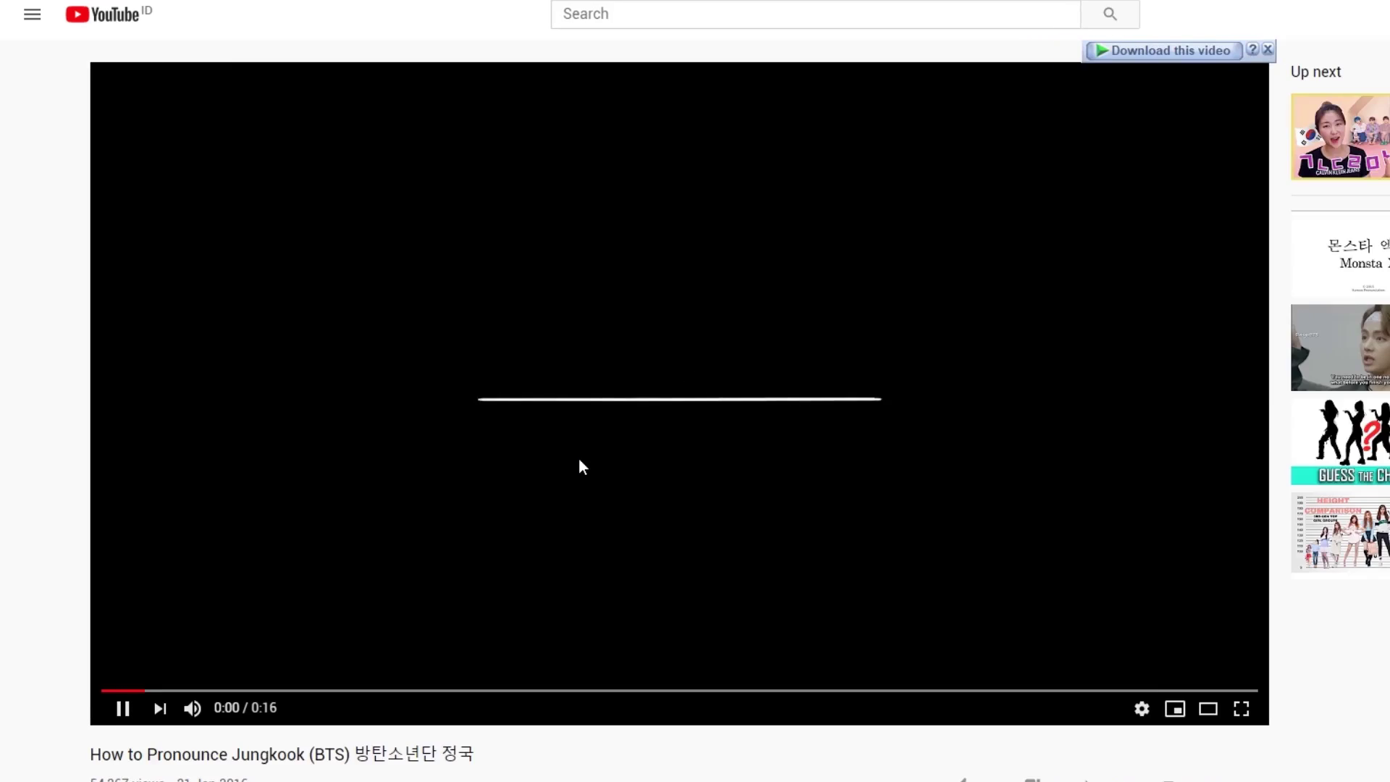
left_click(443, 691)
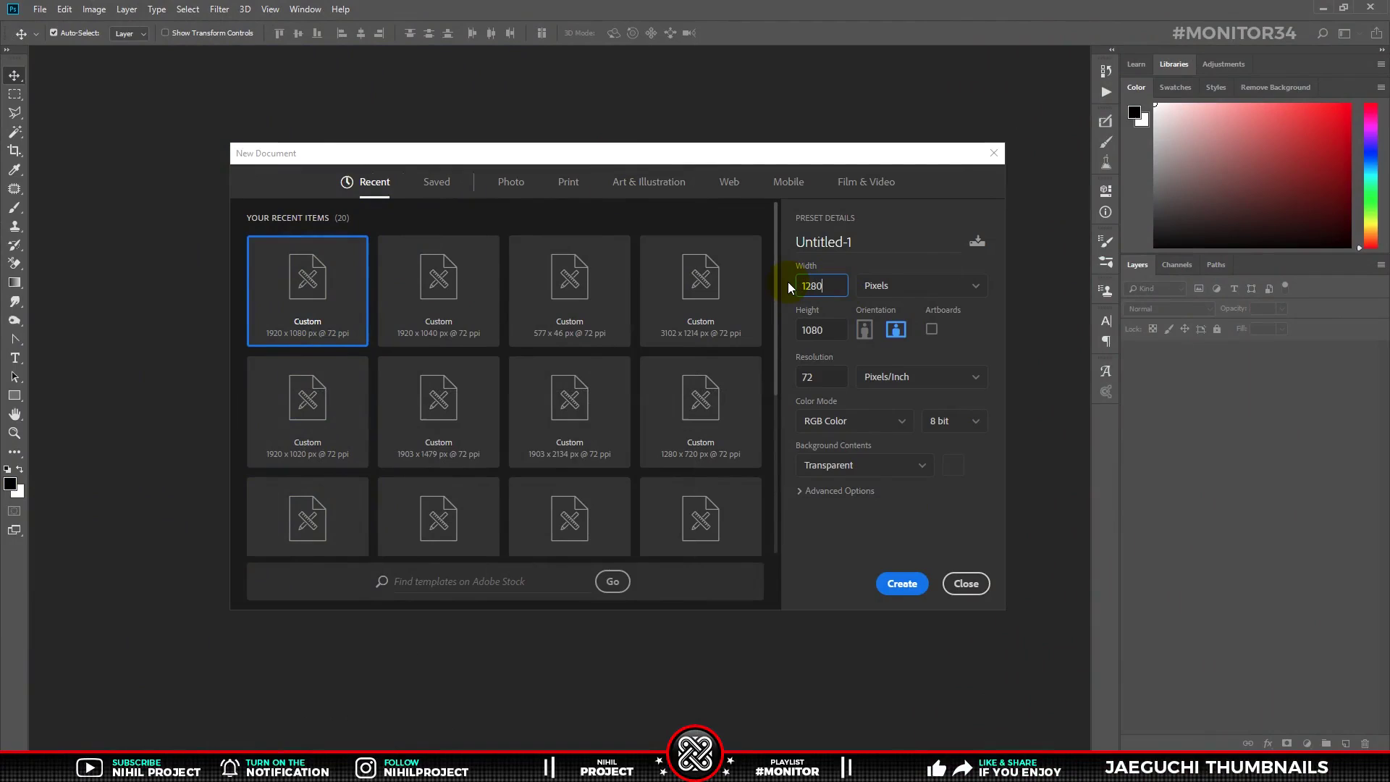
Set the height to 720, name the document 'Jaeguchi Thumbnail' and create it.
key("Tab")
type("72")
type("0")
left_click(824, 242)
type("Jaeguchi Thumbnail")
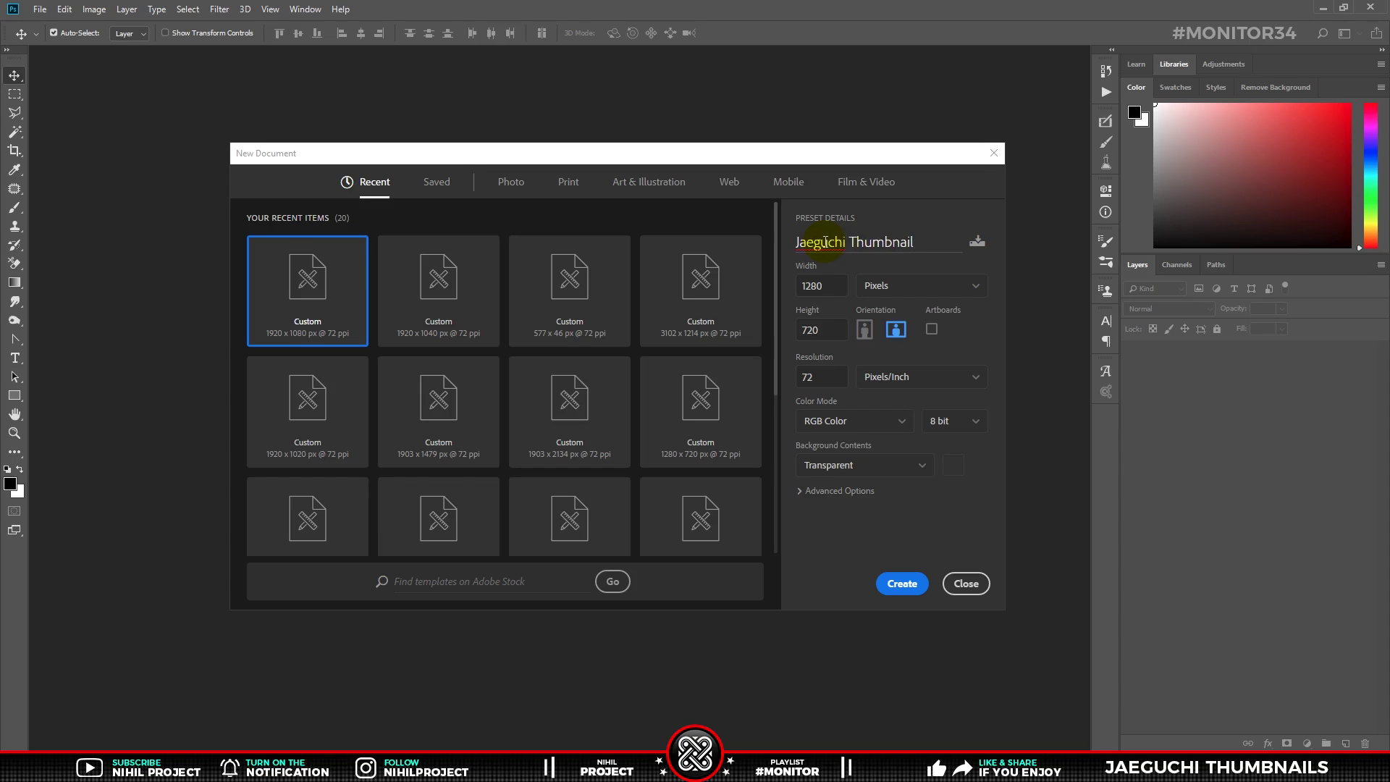
left_click(905, 586)
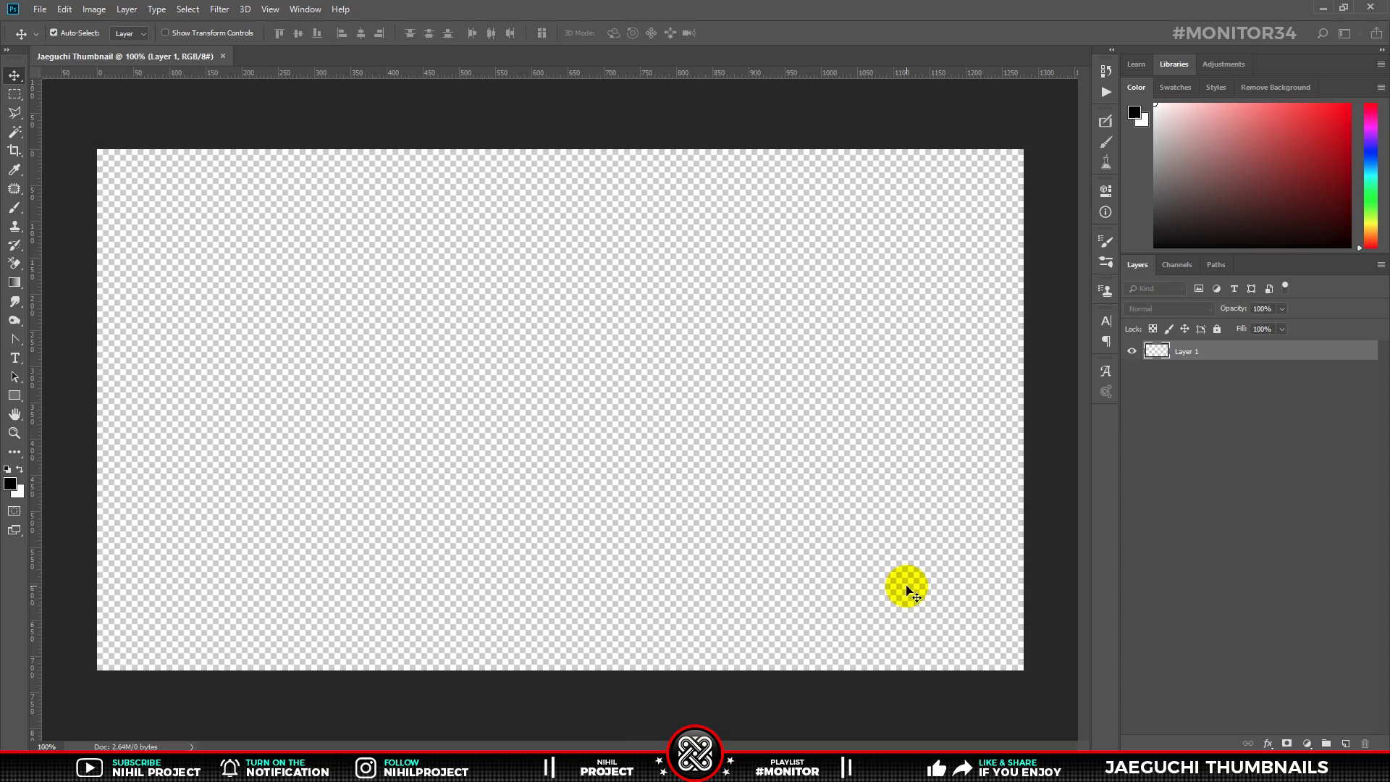
Place #reference.jpg from the assets folder to cover the full canvas, with rulers shown.
key("ctrl+0")
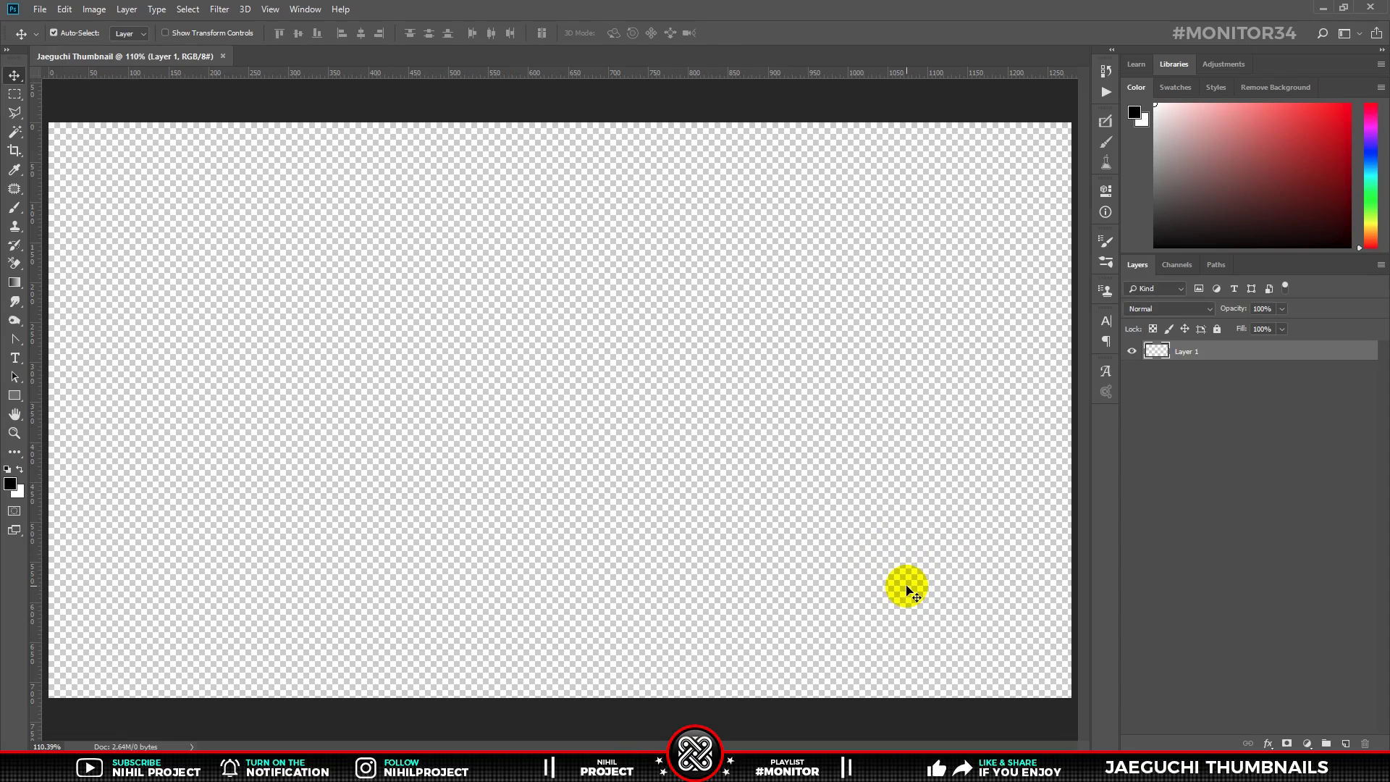
left_click(124, 753)
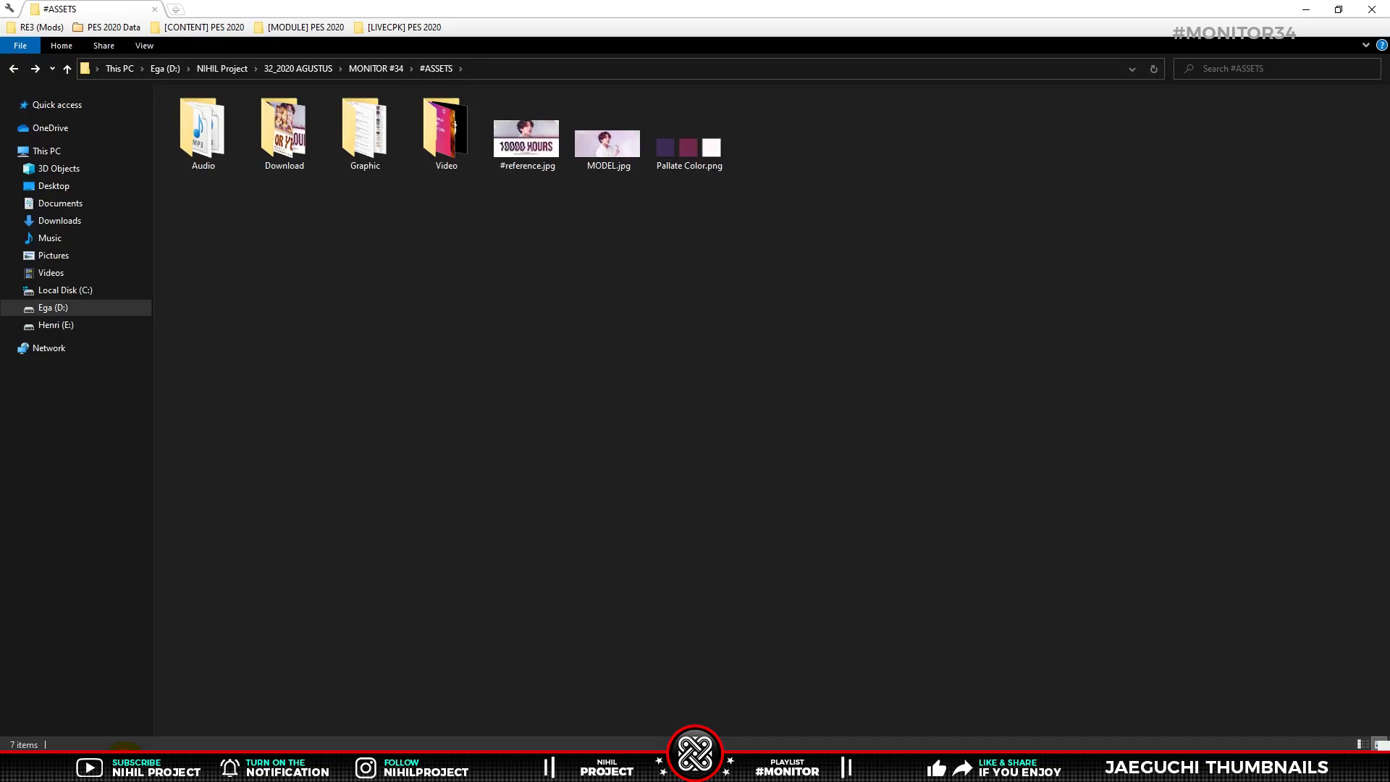
left_click_drag(533, 149, 454, 530)
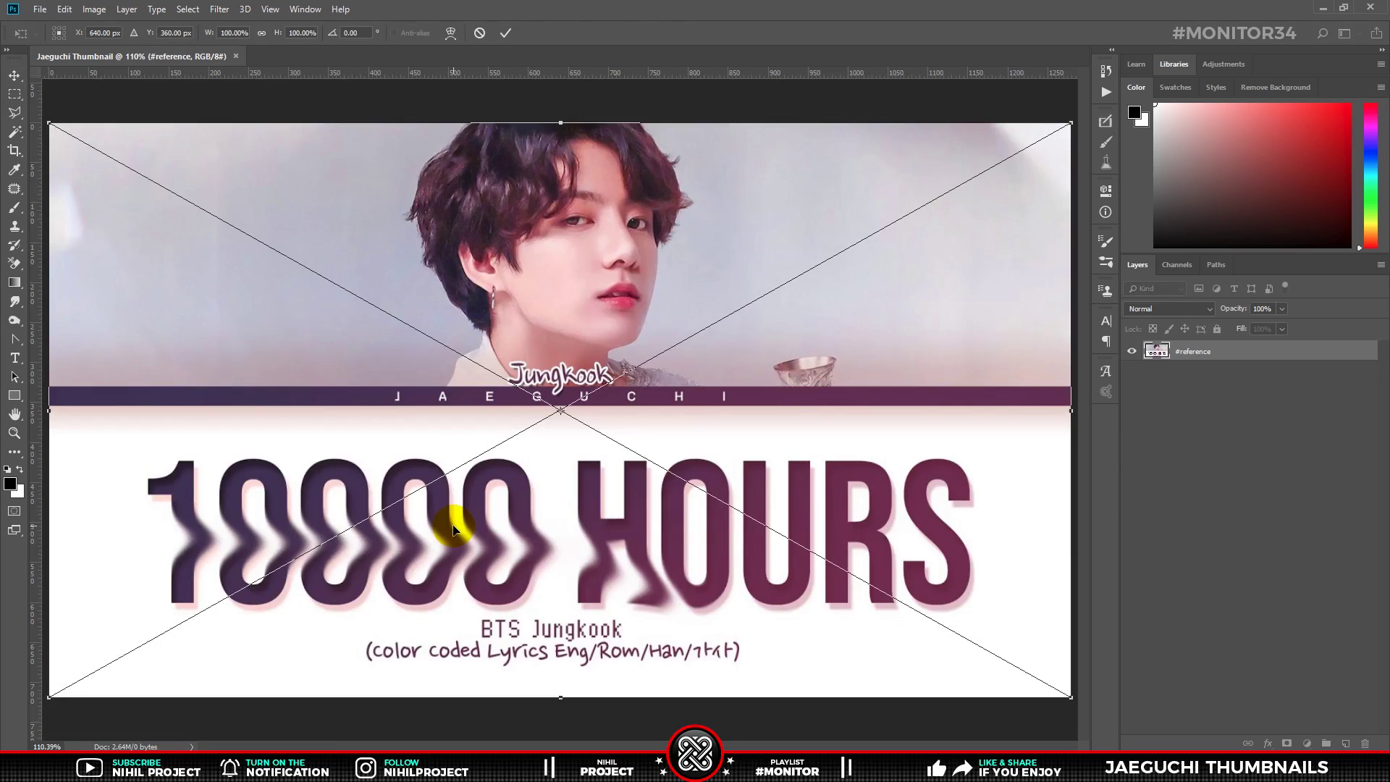
key("Return")
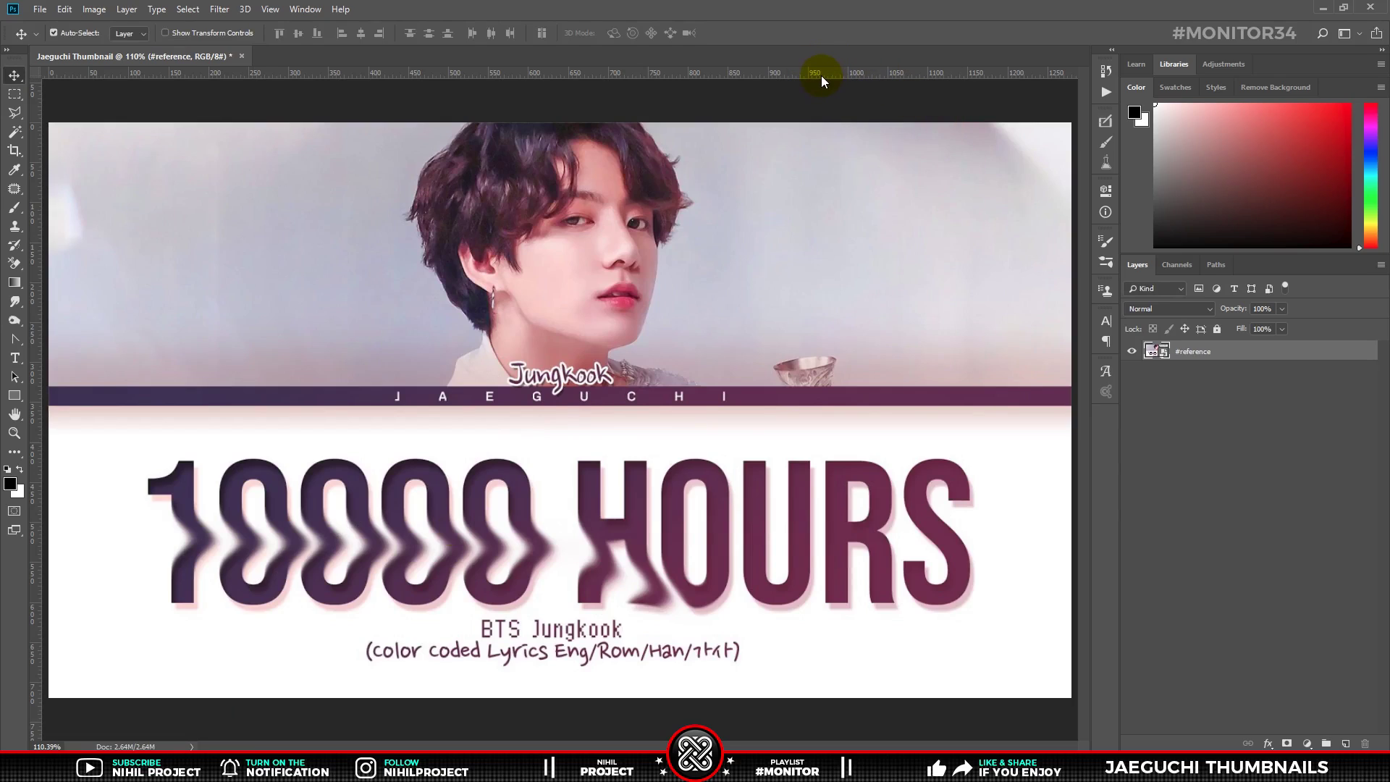
key("ctrl+r")
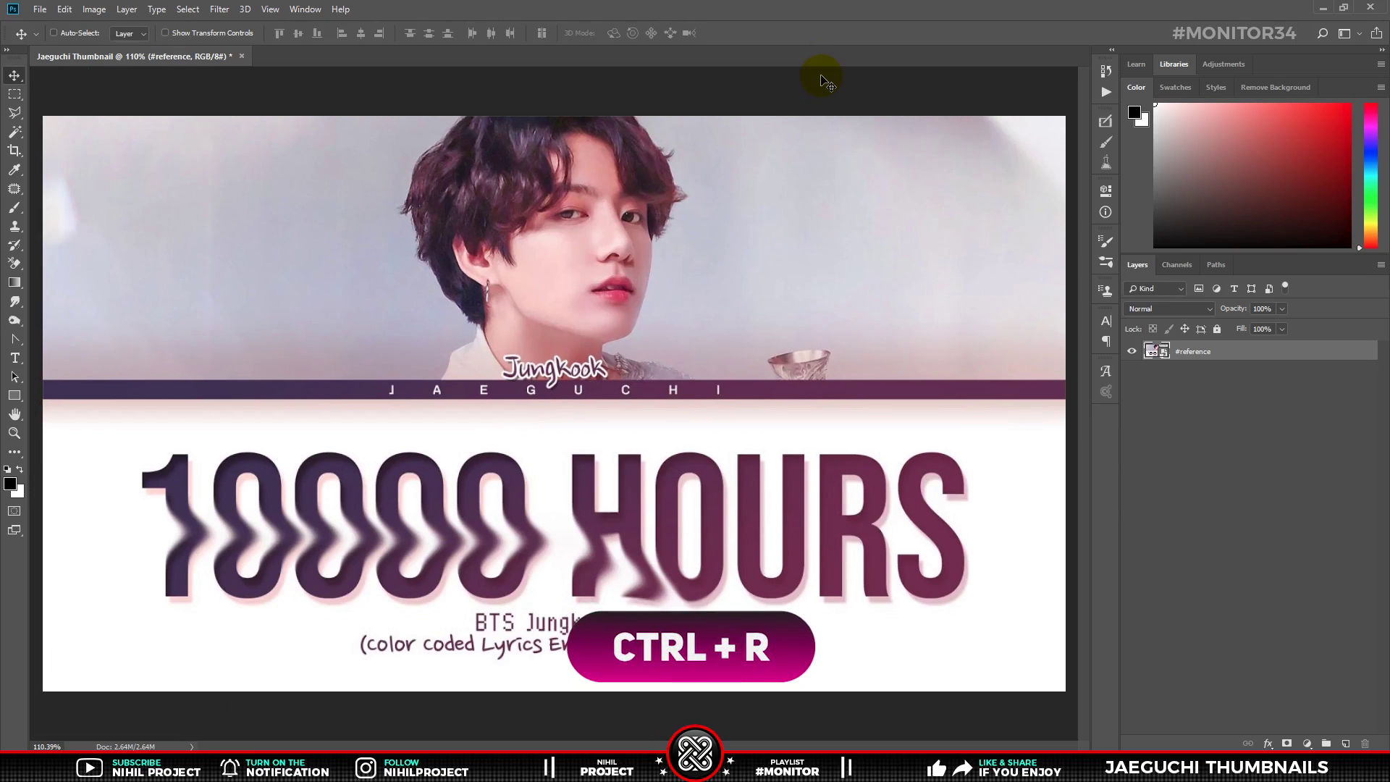
key("ctrl+r")
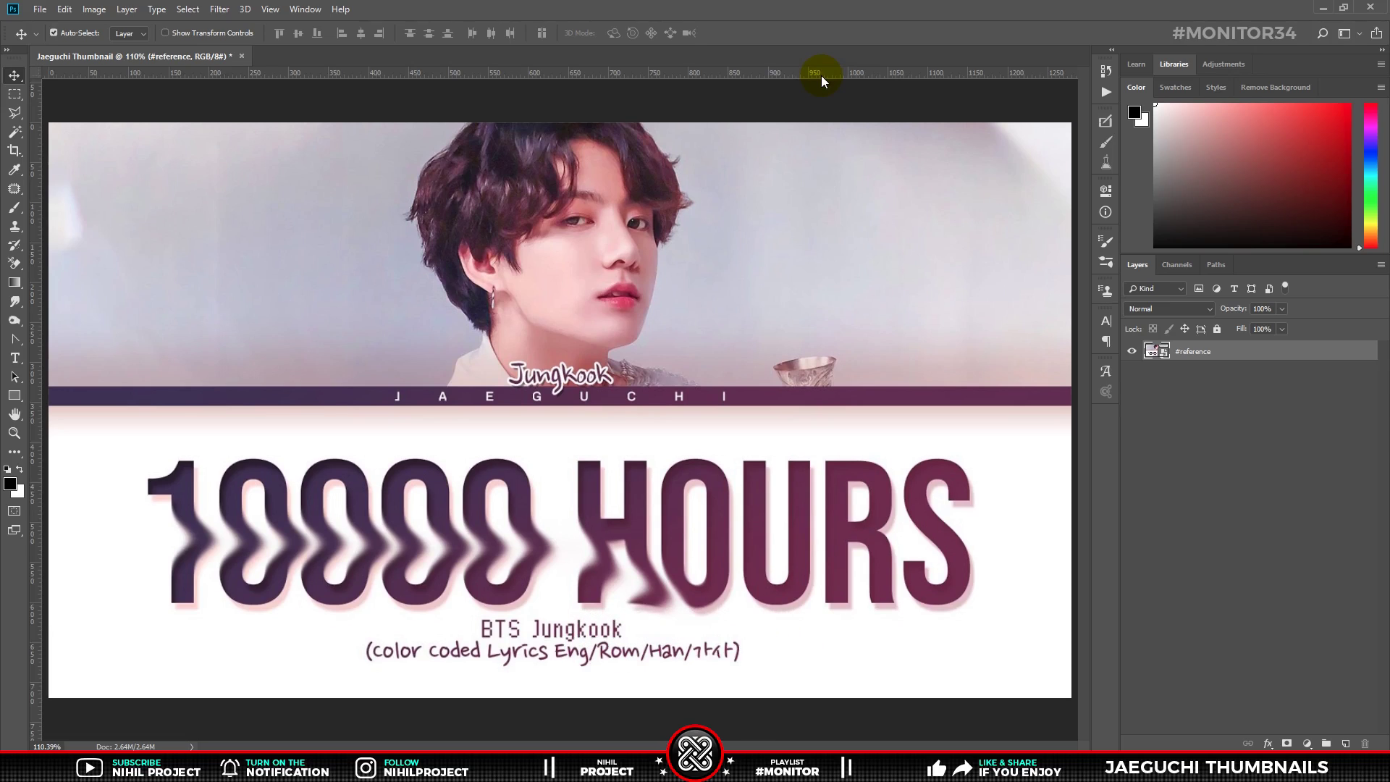
Add guides at the canvas edges, the JAEGUCHI bar, the title's top and bottom, and the subtitles.
left_click_drag(822, 75, 872, 697)
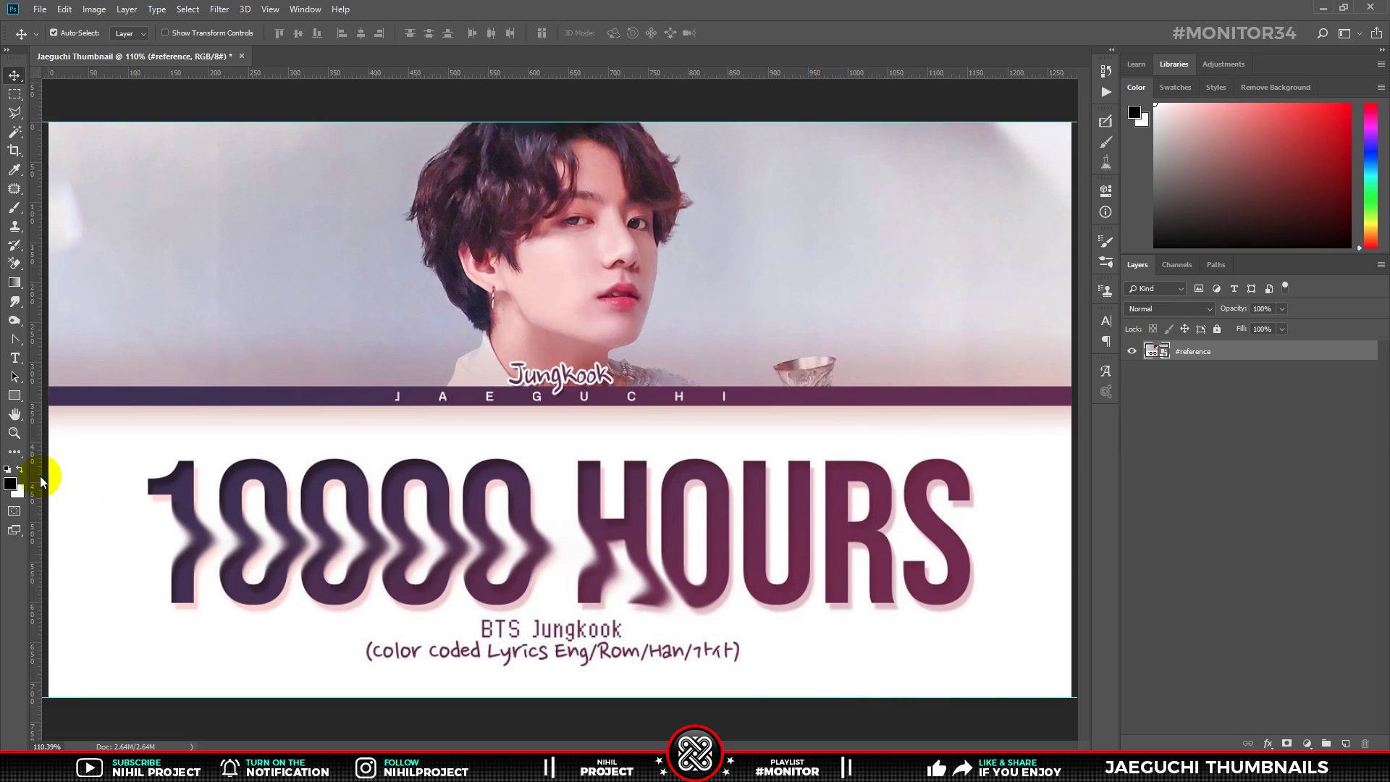
left_click_drag(48, 476, 1070, 467)
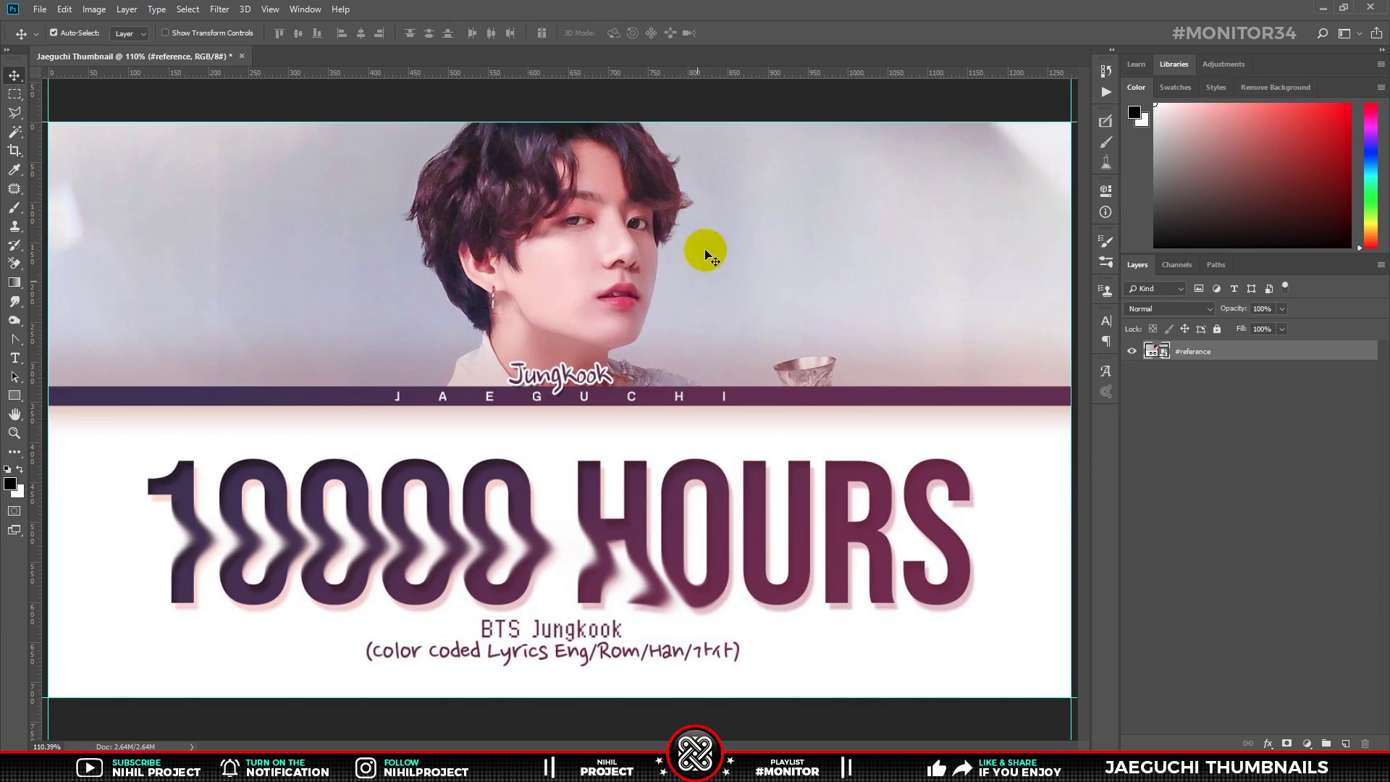
left_click_drag(724, 73, 776, 386)
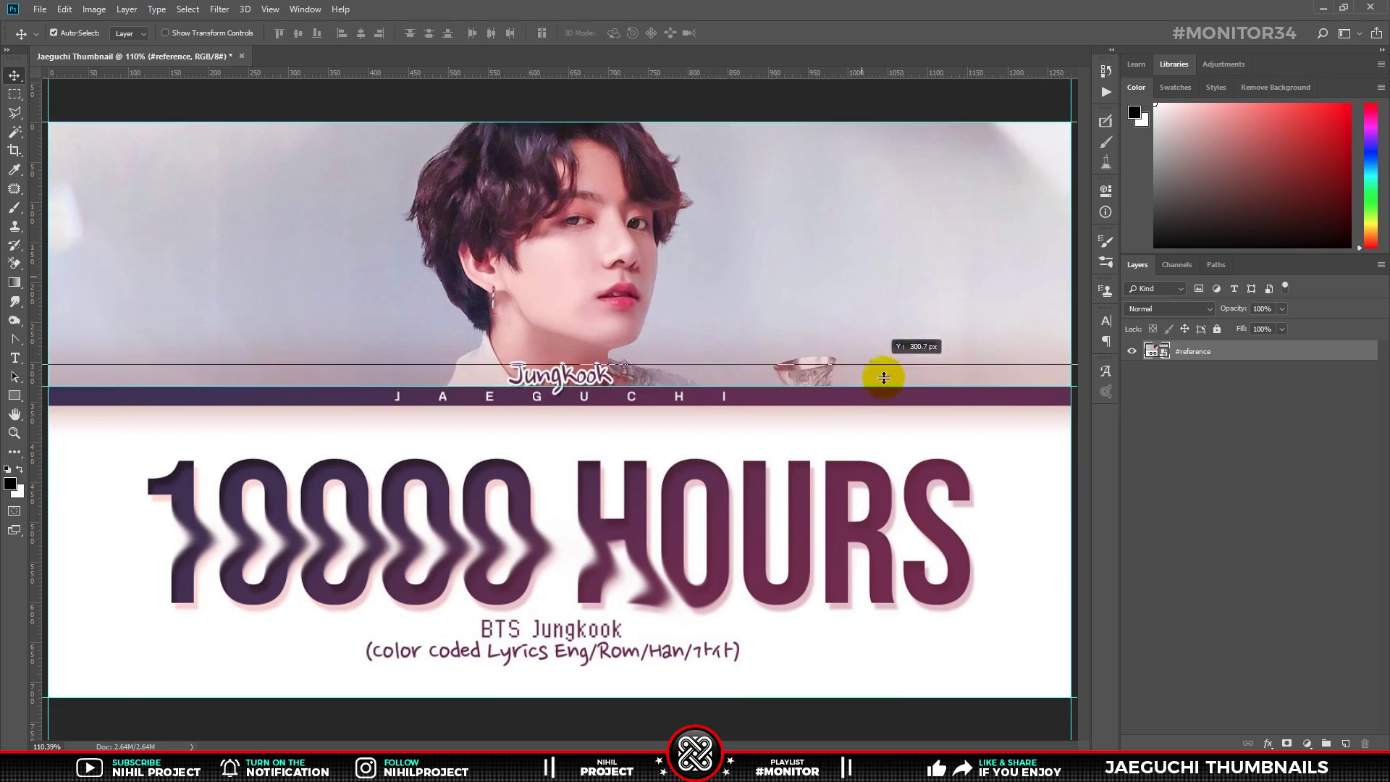
left_click_drag(776, 386, 896, 405)
left_click_drag(843, 73, 840, 361)
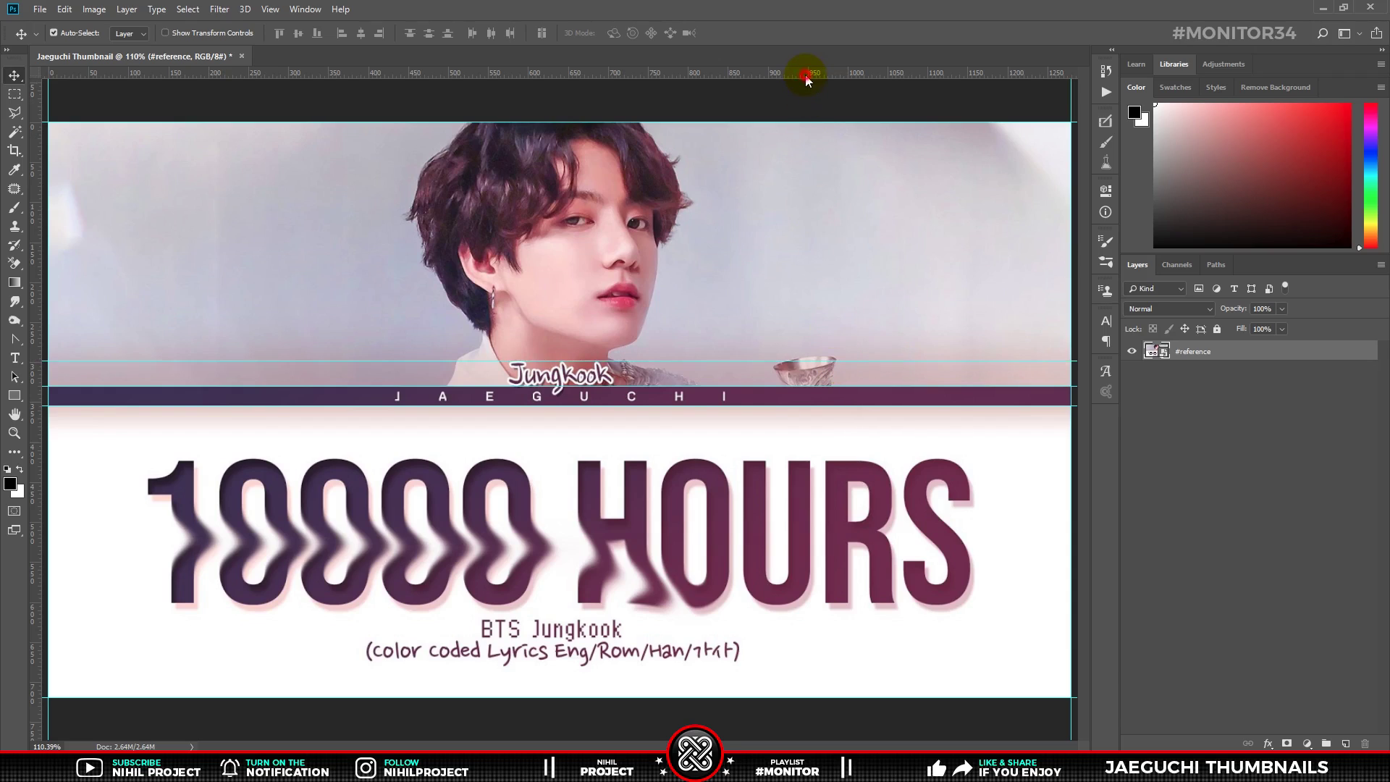
left_click_drag(807, 75, 874, 461)
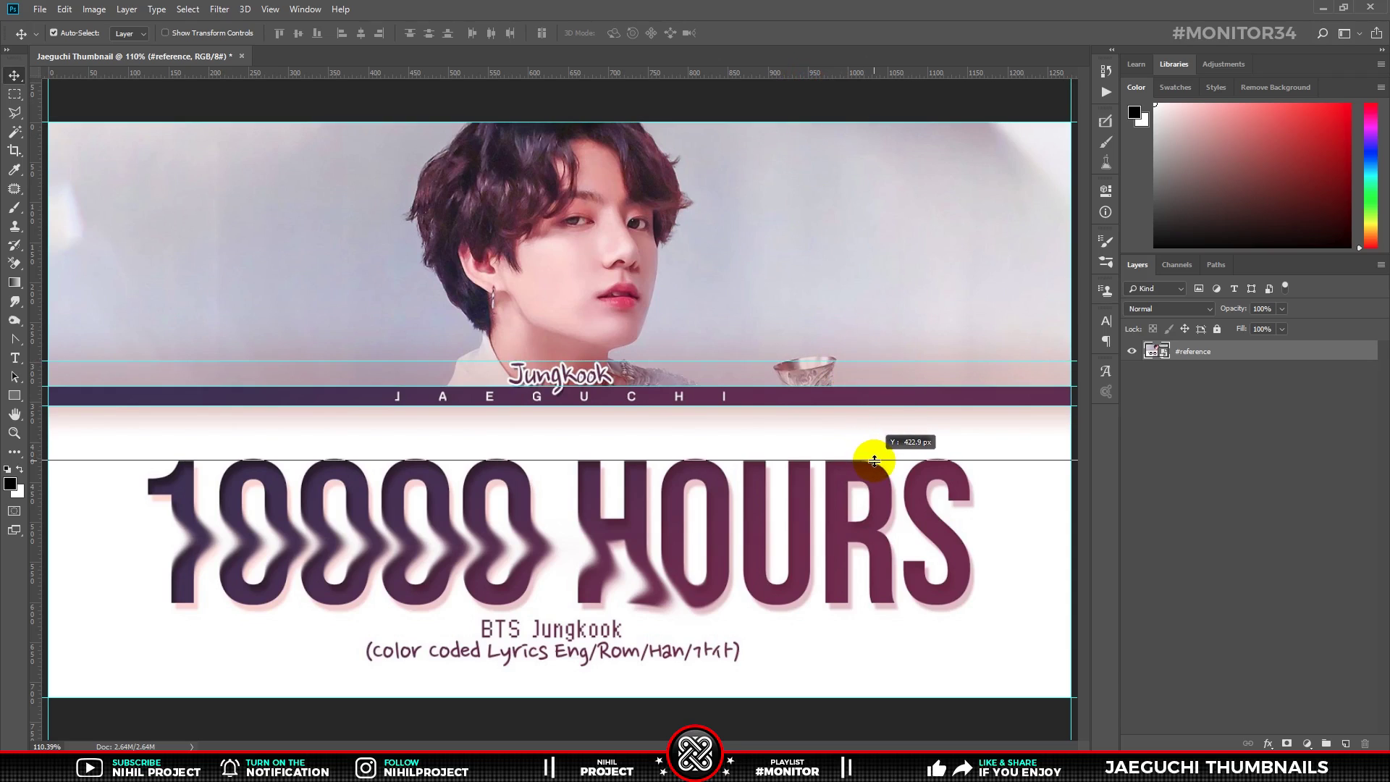
left_click_drag(874, 461, 760, 458)
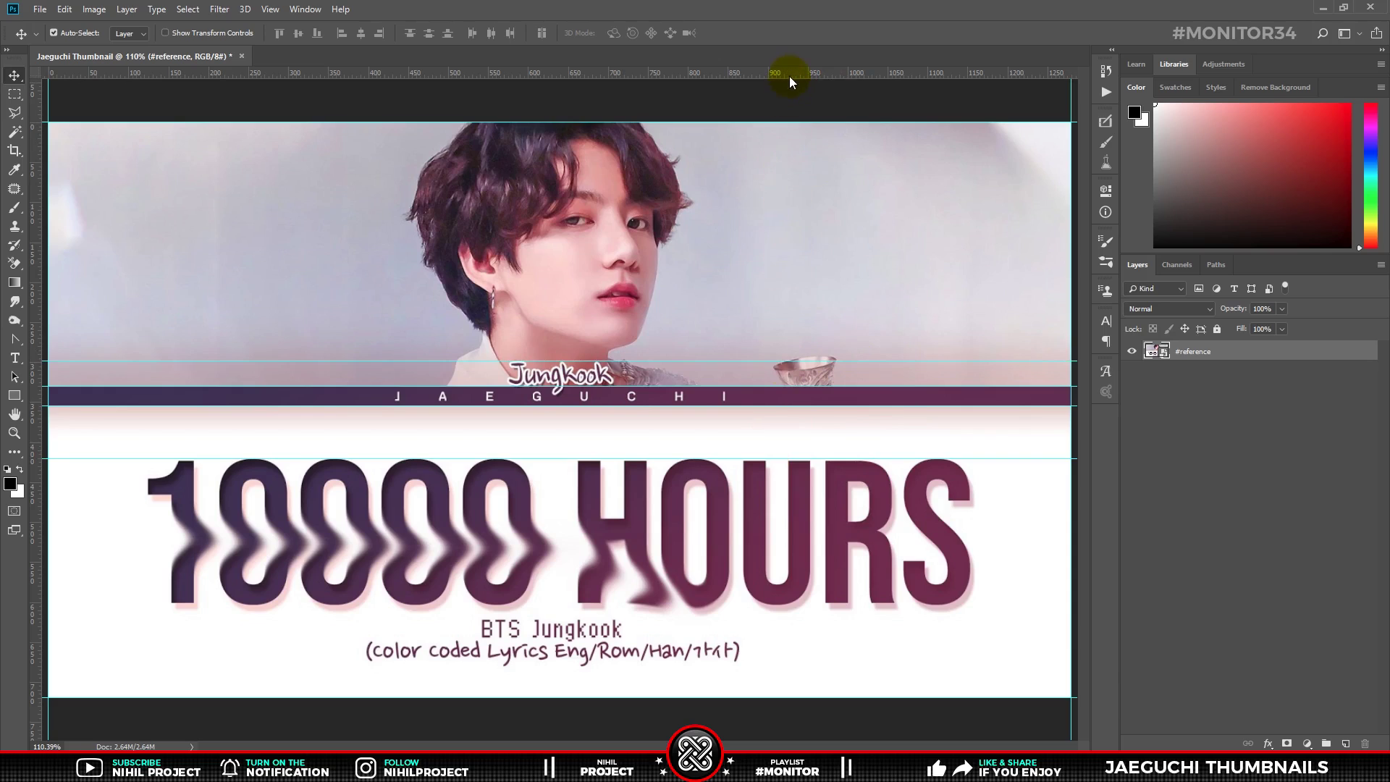
mouse_move(790, 75)
left_mouse_down()
mouse_move(817, 583)
mouse_move(817, 619)
mouse_move(796, 639)
left_mouse_up()
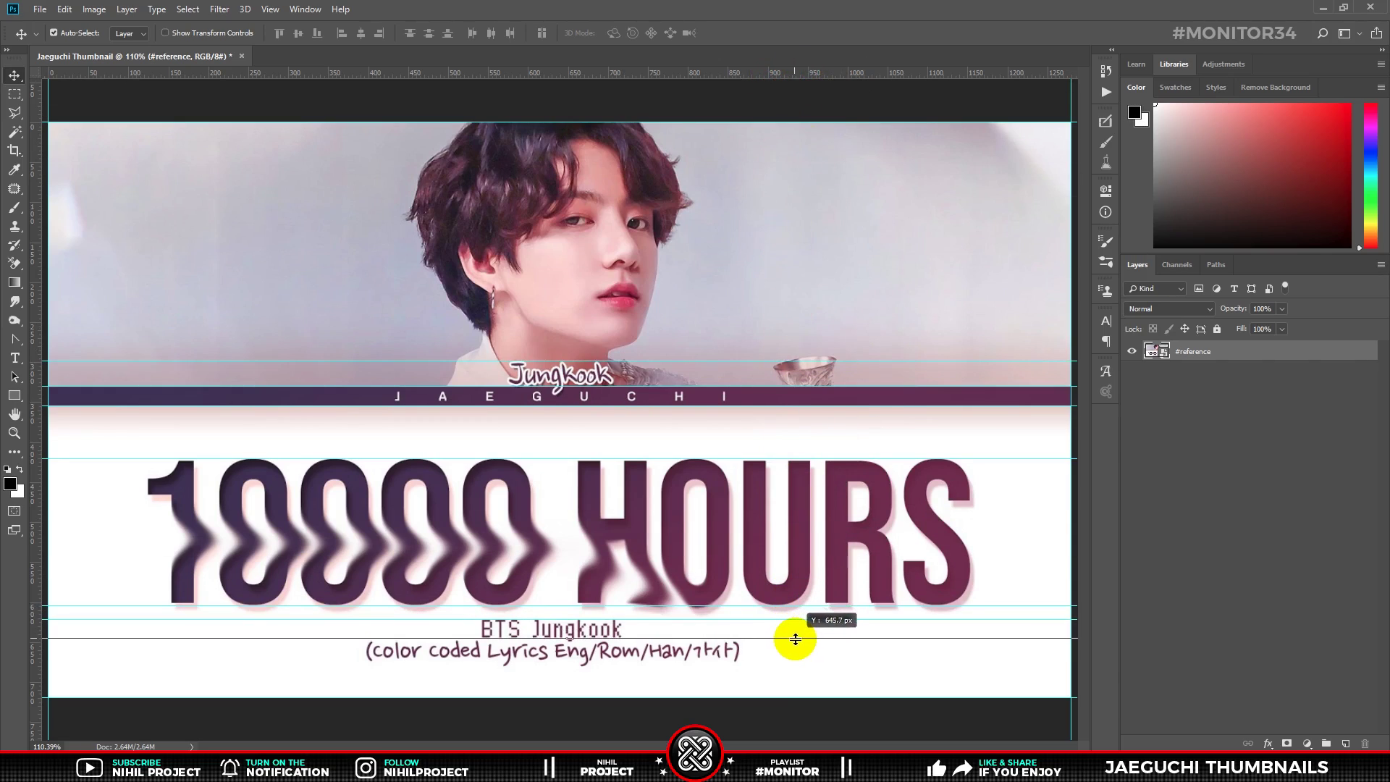
left_click_drag(783, 73, 827, 663)
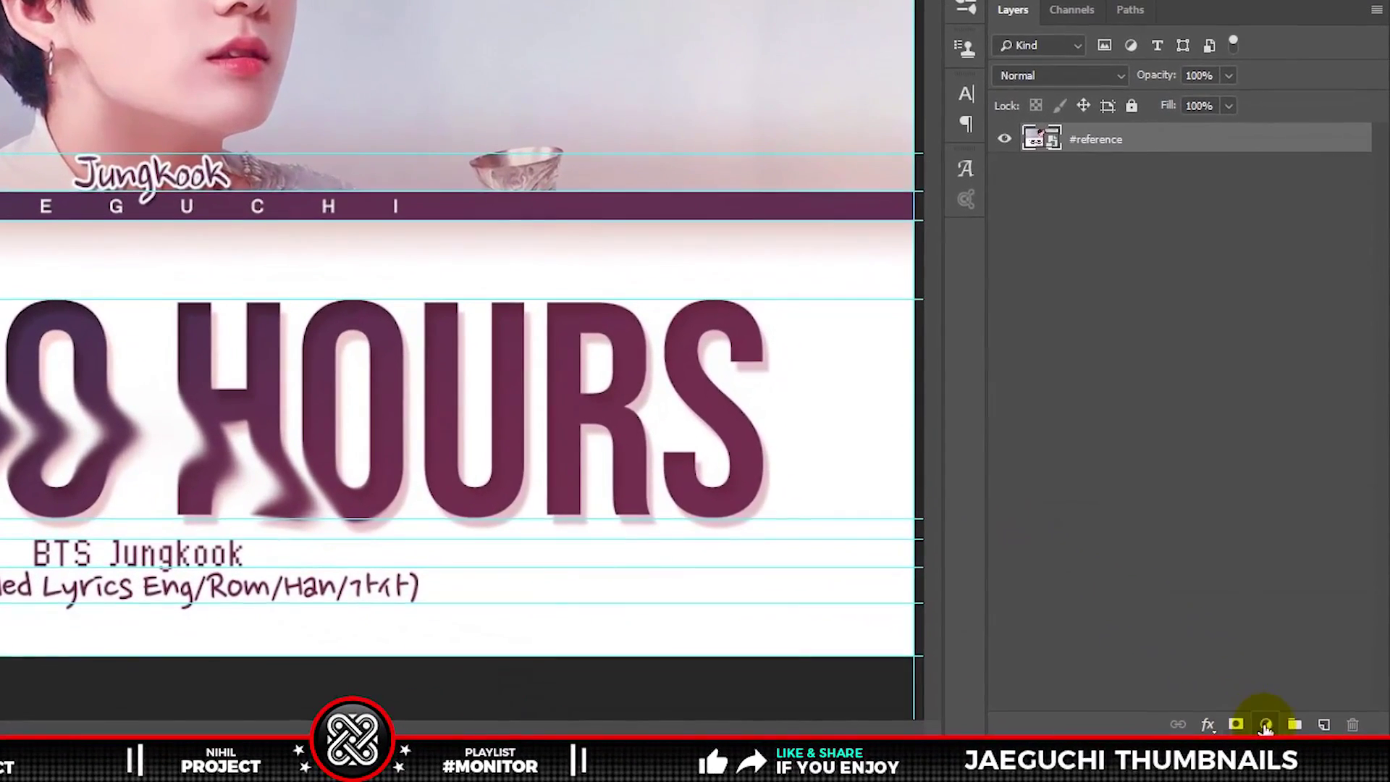
Add a black Solid Color fill layer named 'Base Color'.
left_click(1307, 744)
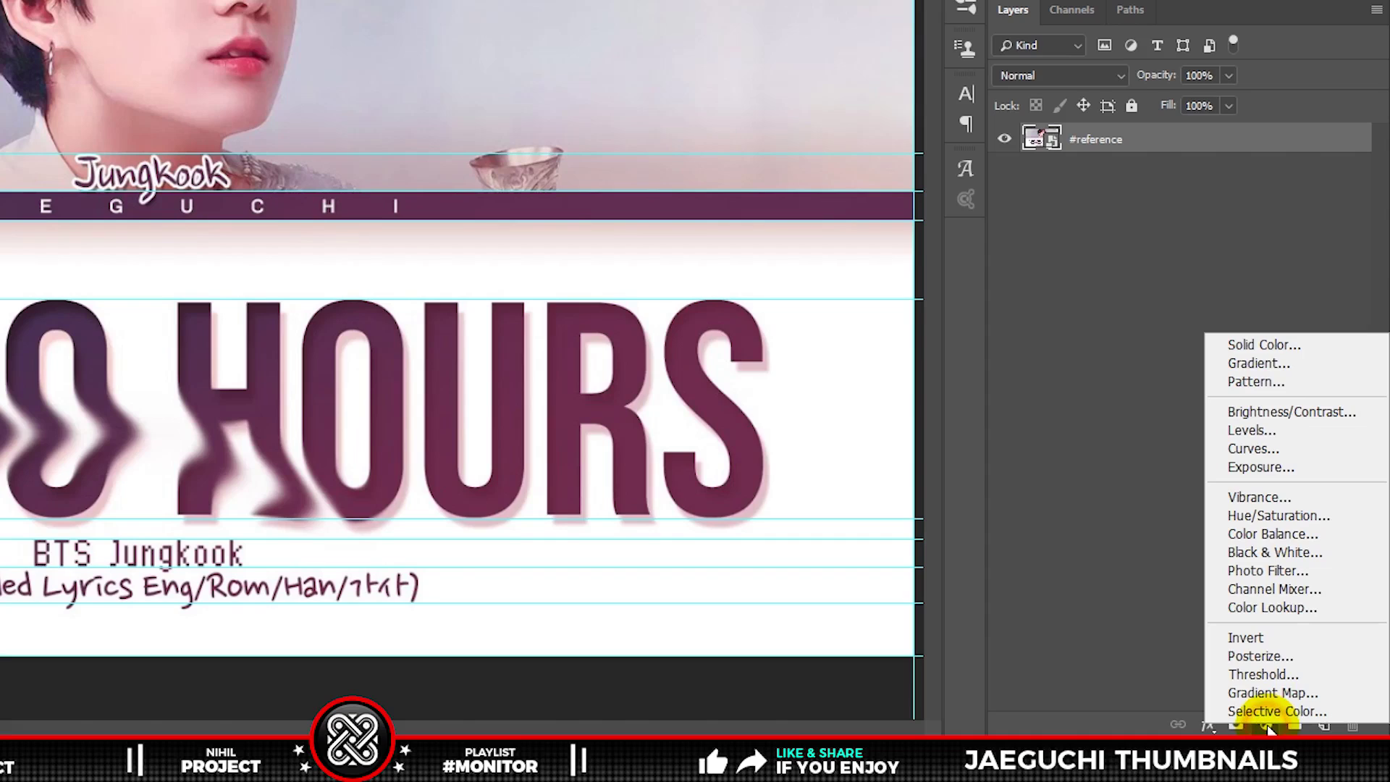
left_click(1272, 346)
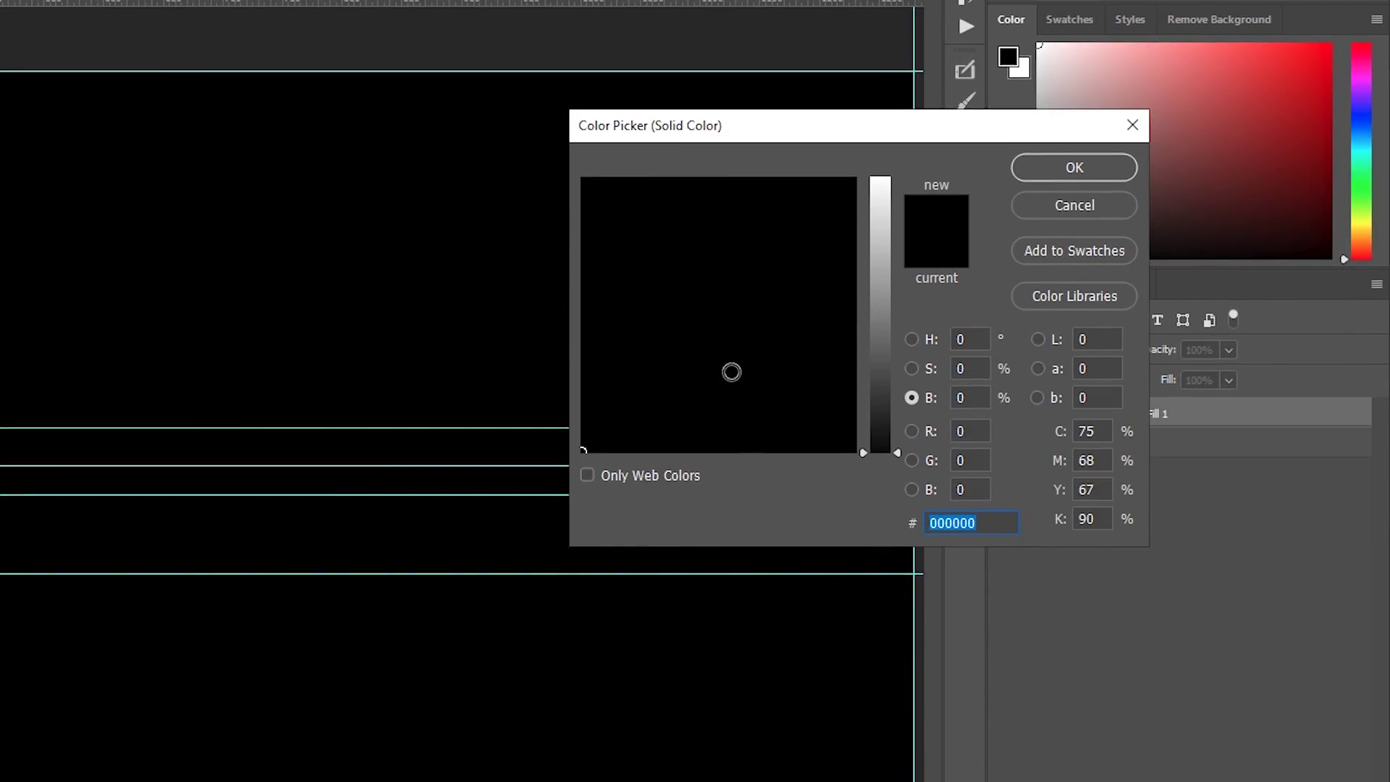
left_click(1046, 174)
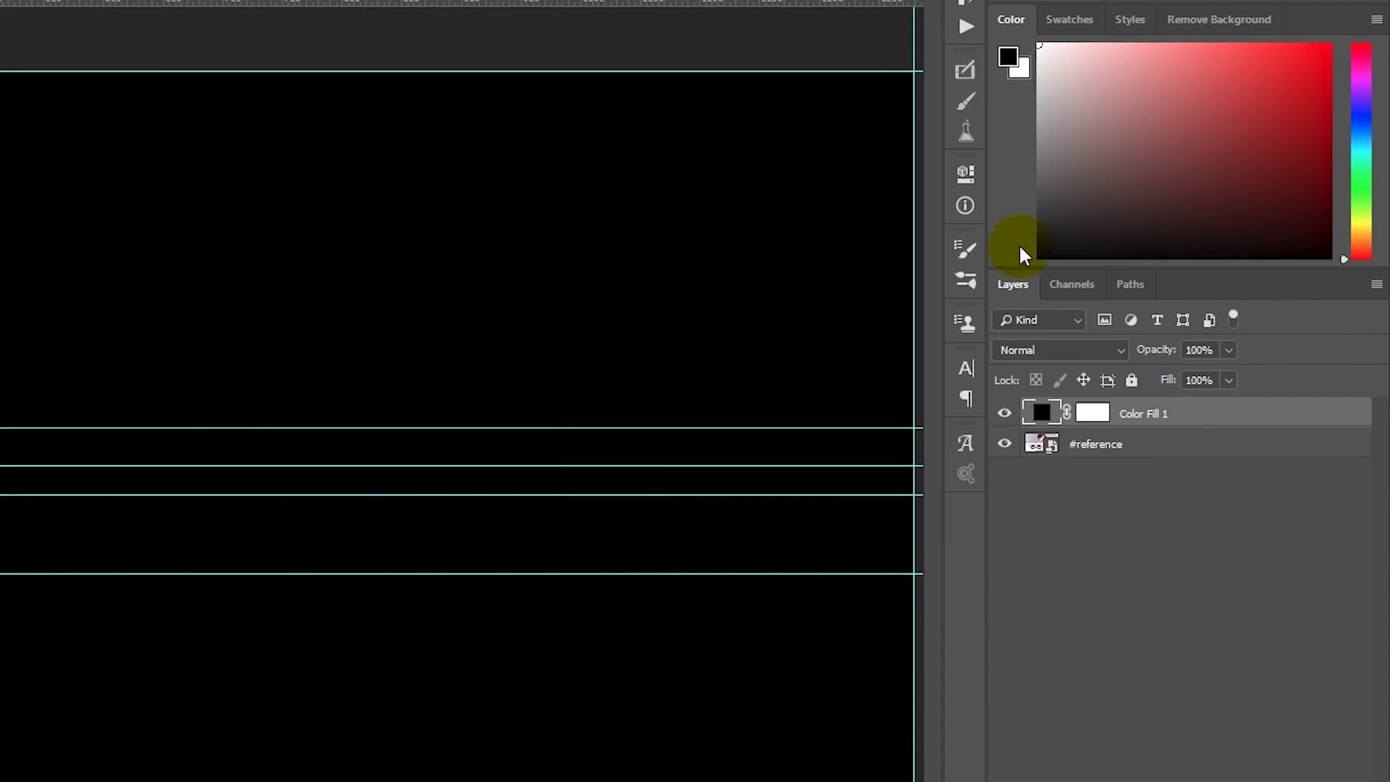
type("Base Co")
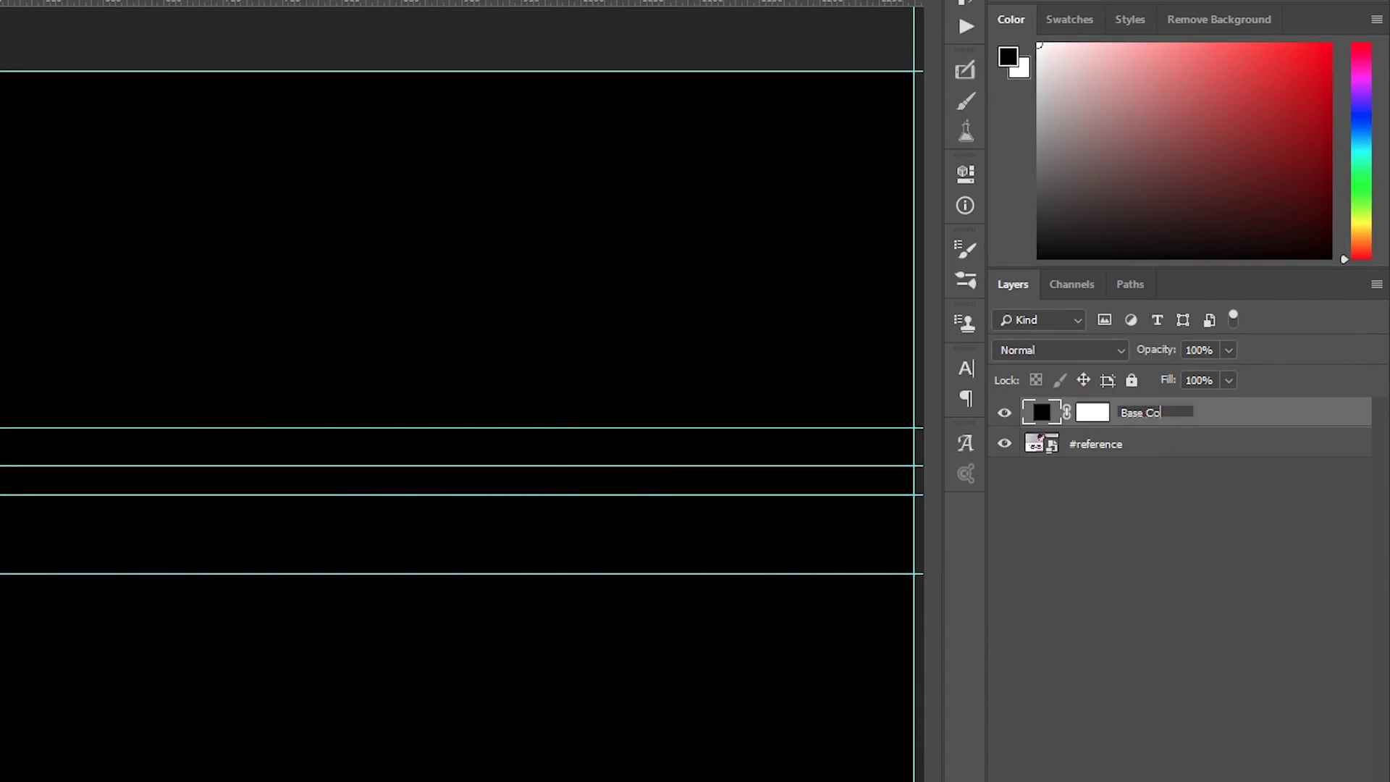
type("lor")
left_click(1167, 418)
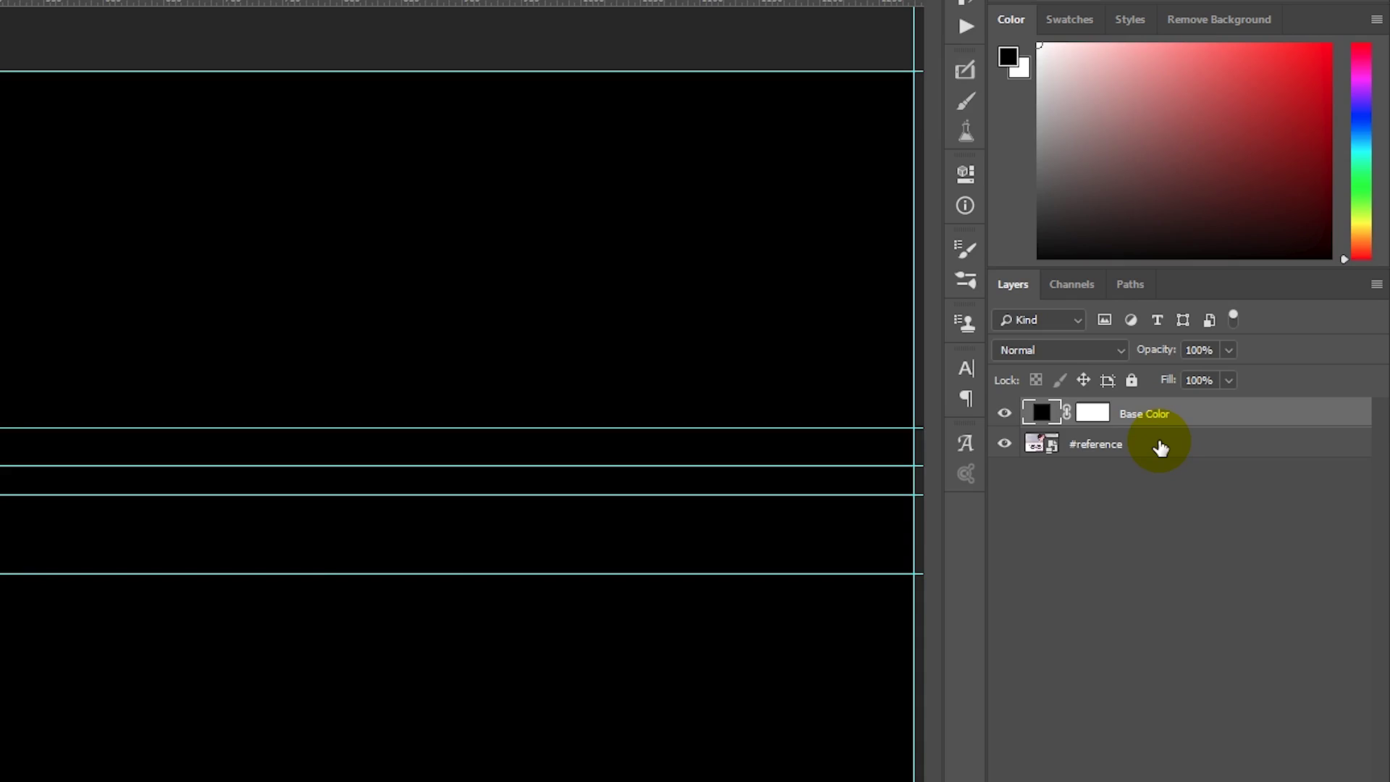
Duplicate the reference above Base Color as a locked 25%-opacity overlay, then reselect Base Color.
left_click_drag(1161, 447, 1212, 408)
double_click(1132, 413)
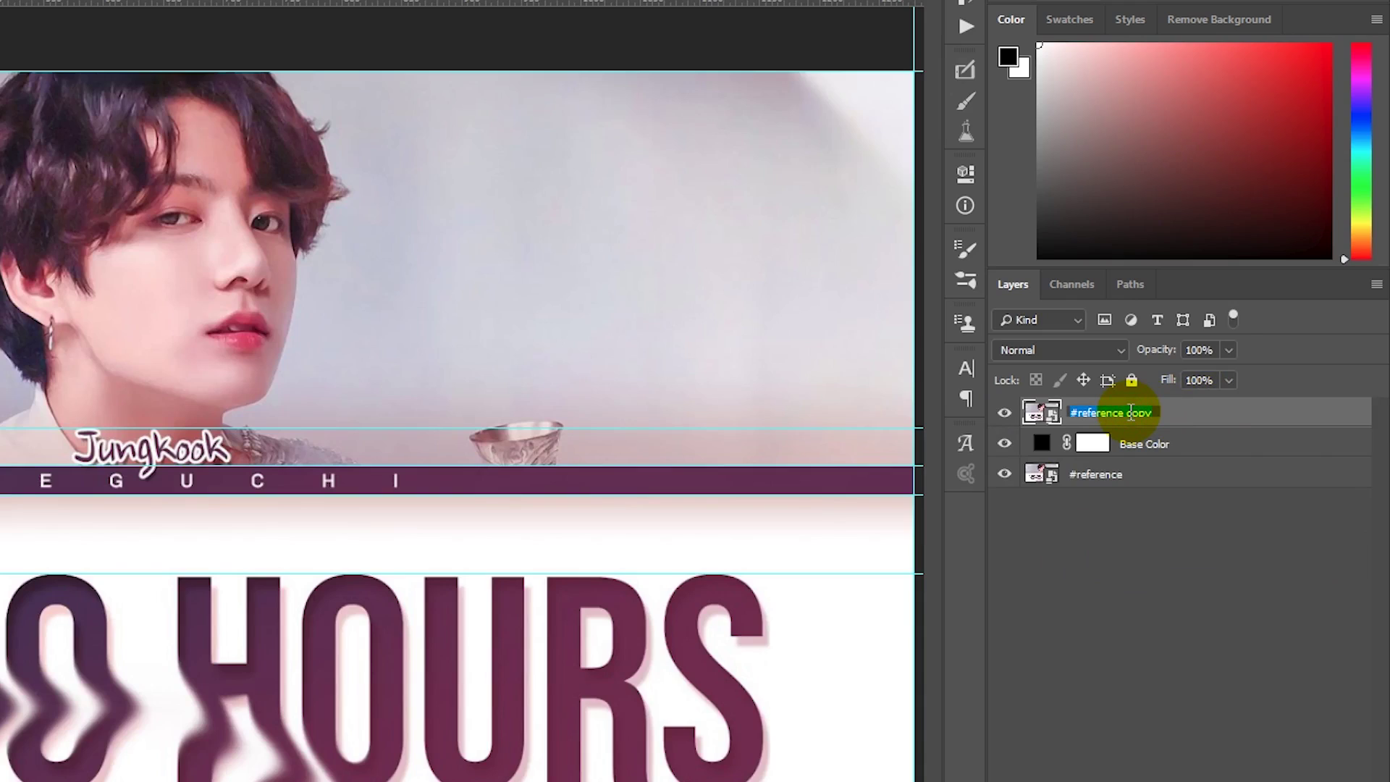
type("overla")
type("2")
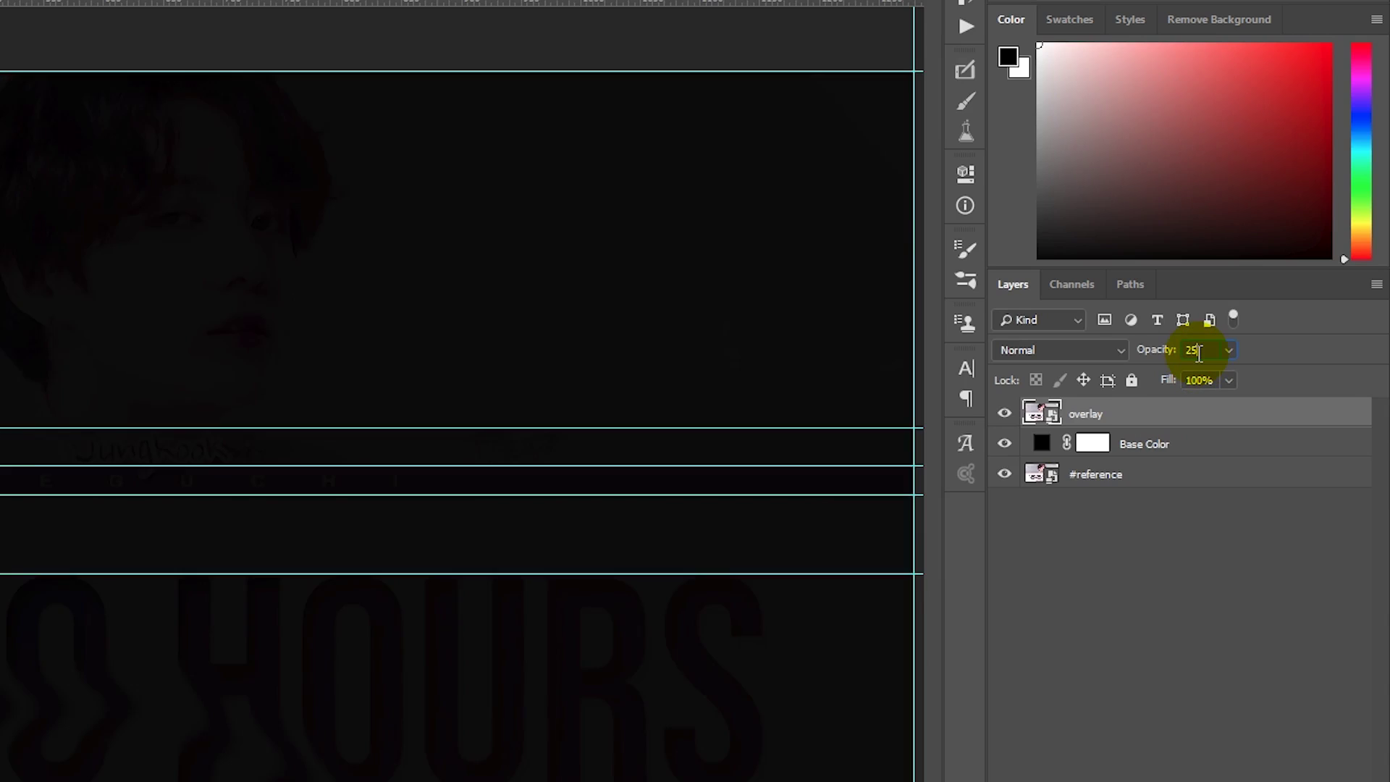
type("5")
key("Return")
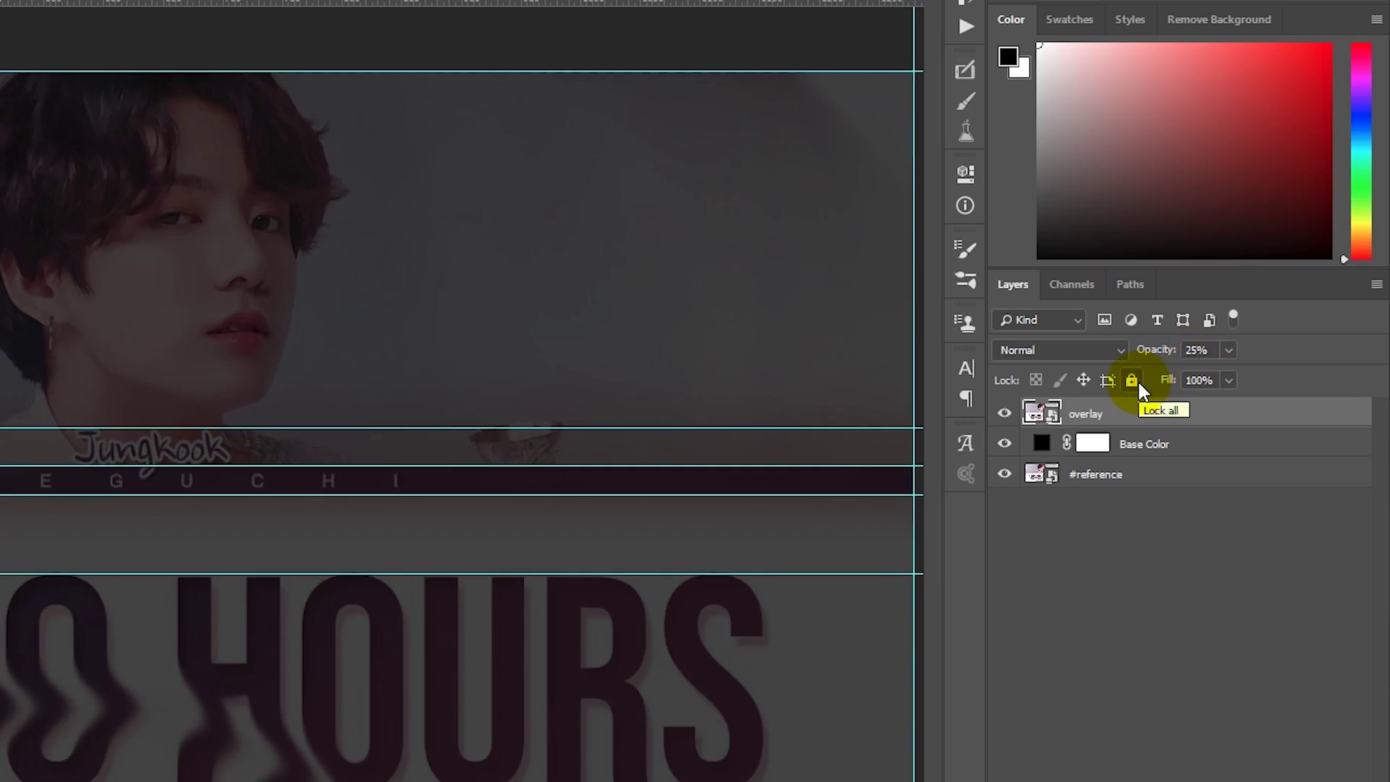
left_click(1135, 382)
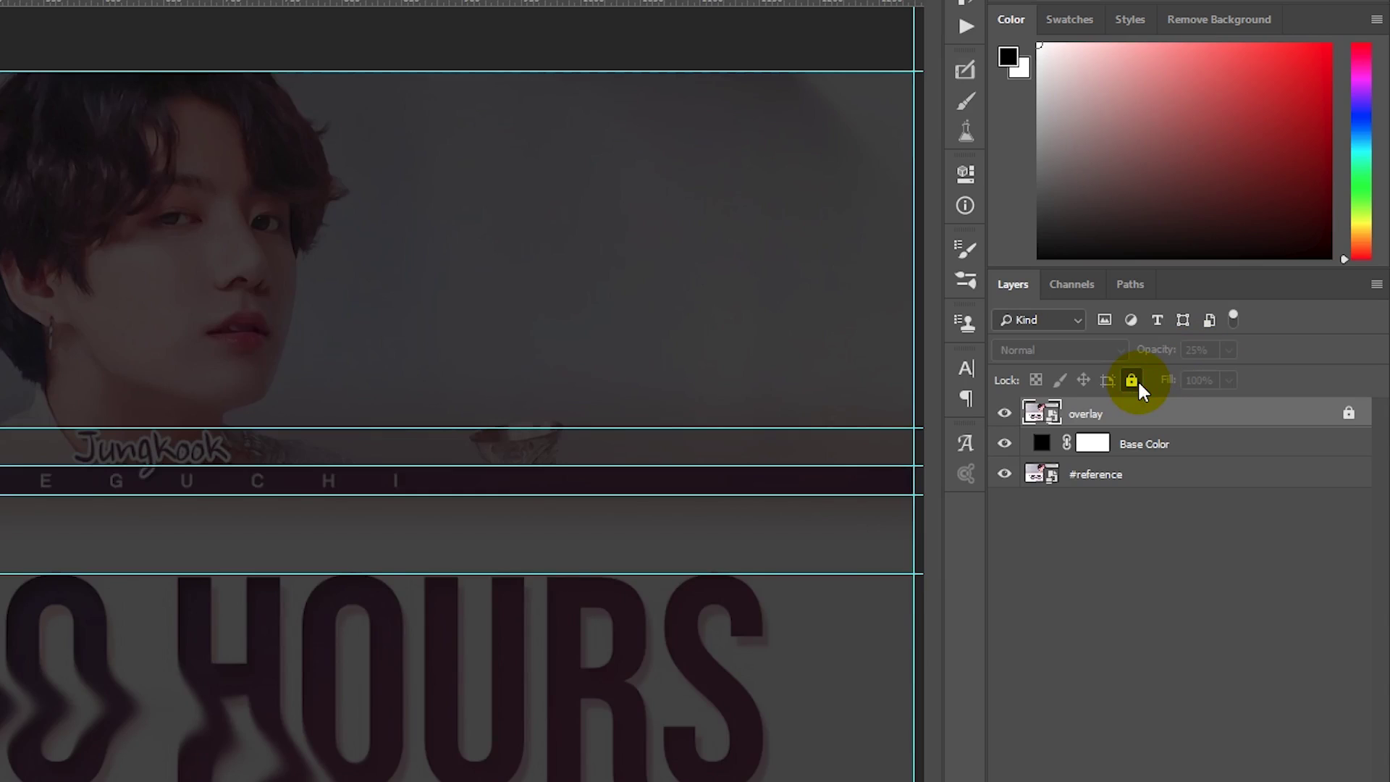
left_click(1158, 444)
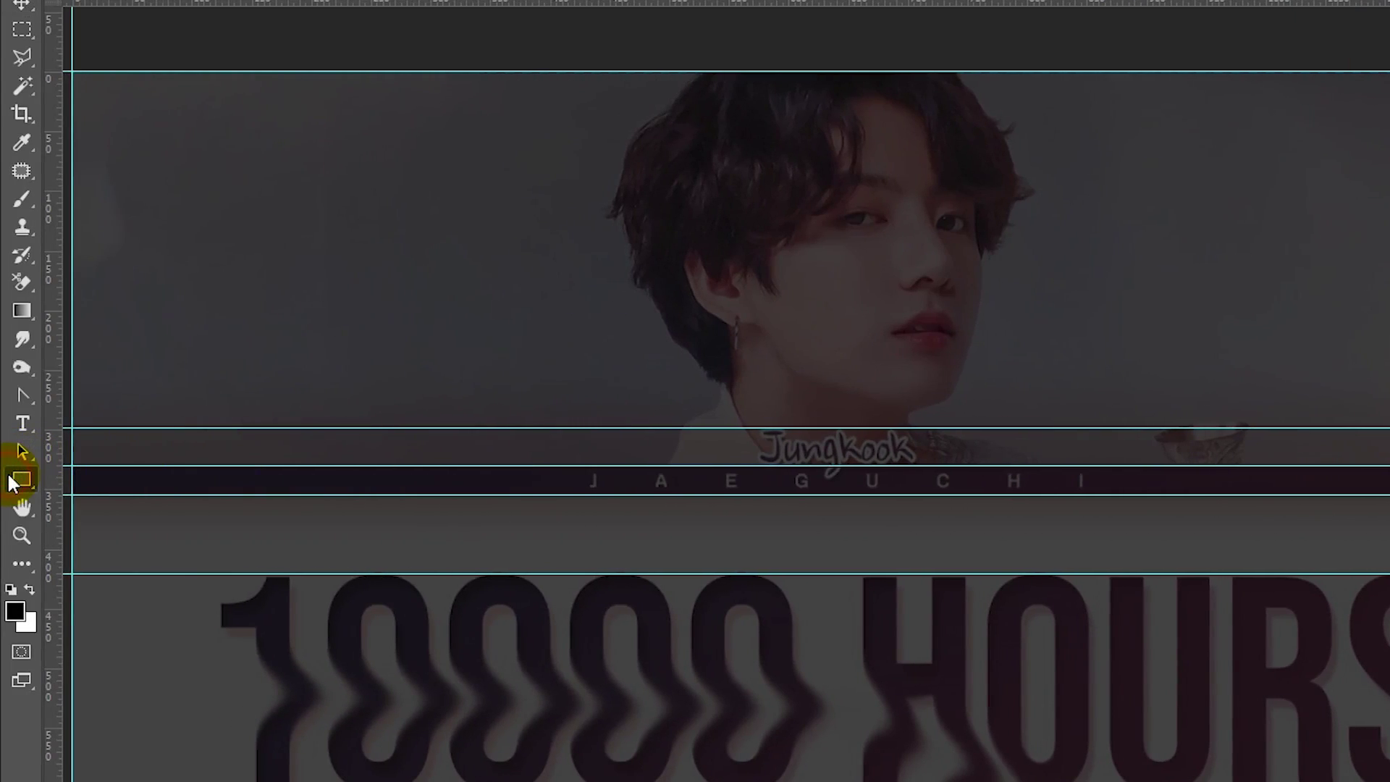
Draw white full-width rectangles over the top band, the lower area and the JAEGUCHI strip.
right_click(12, 484)
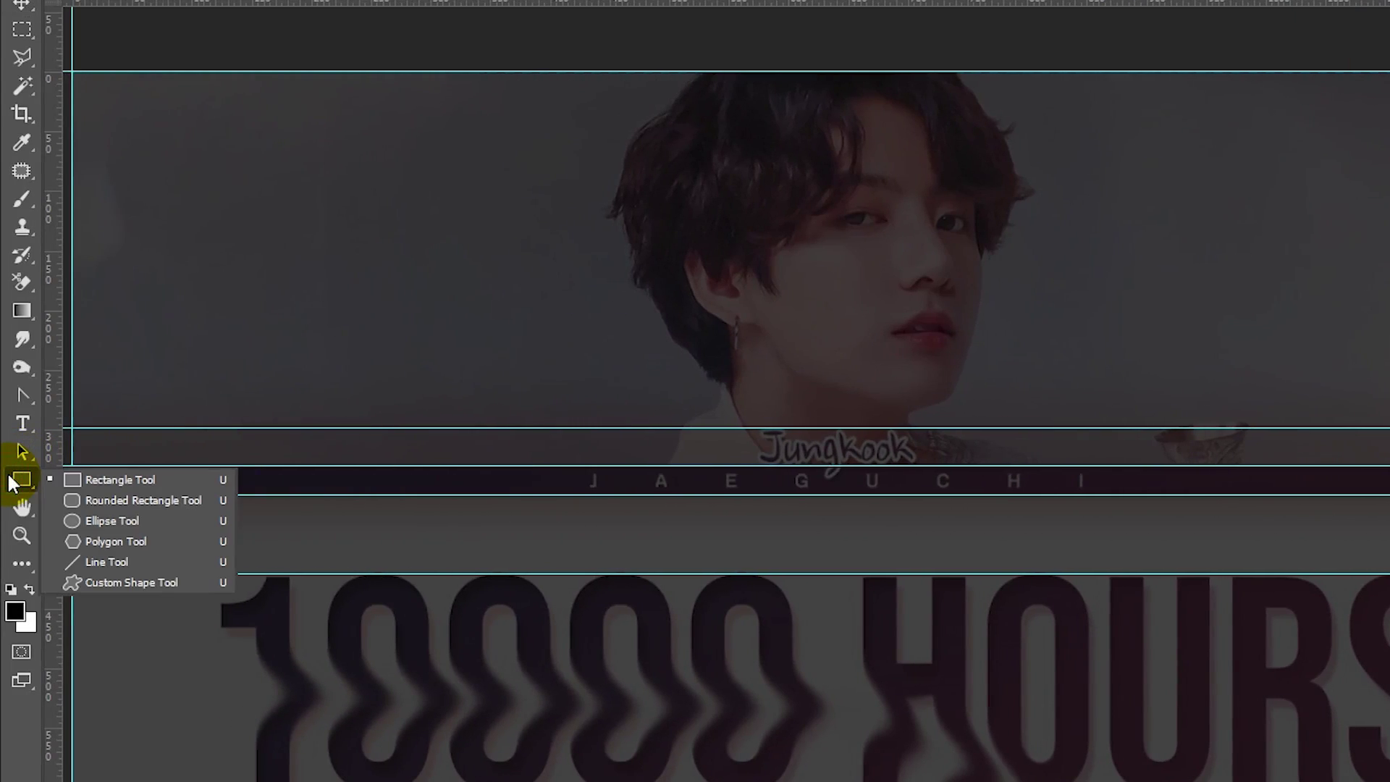
left_click(137, 479)
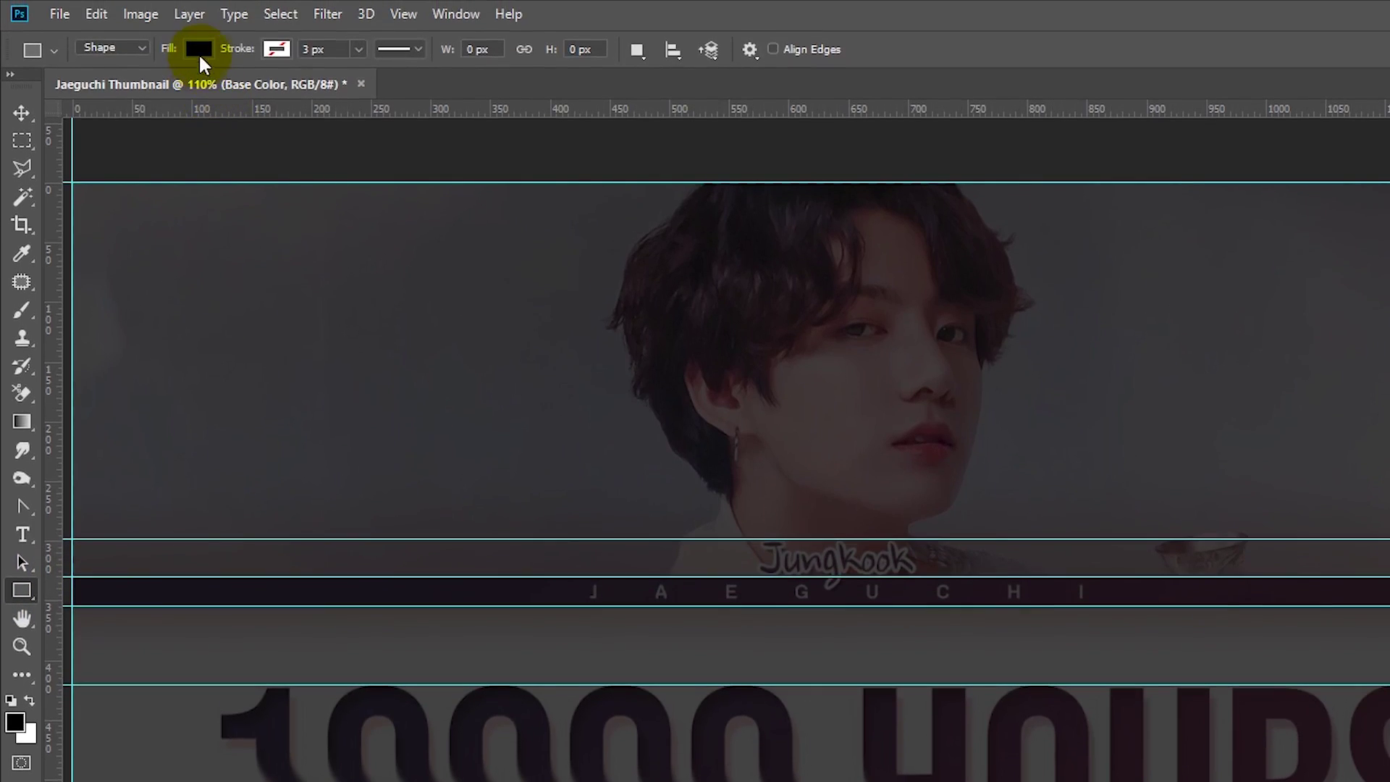
left_click(198, 48)
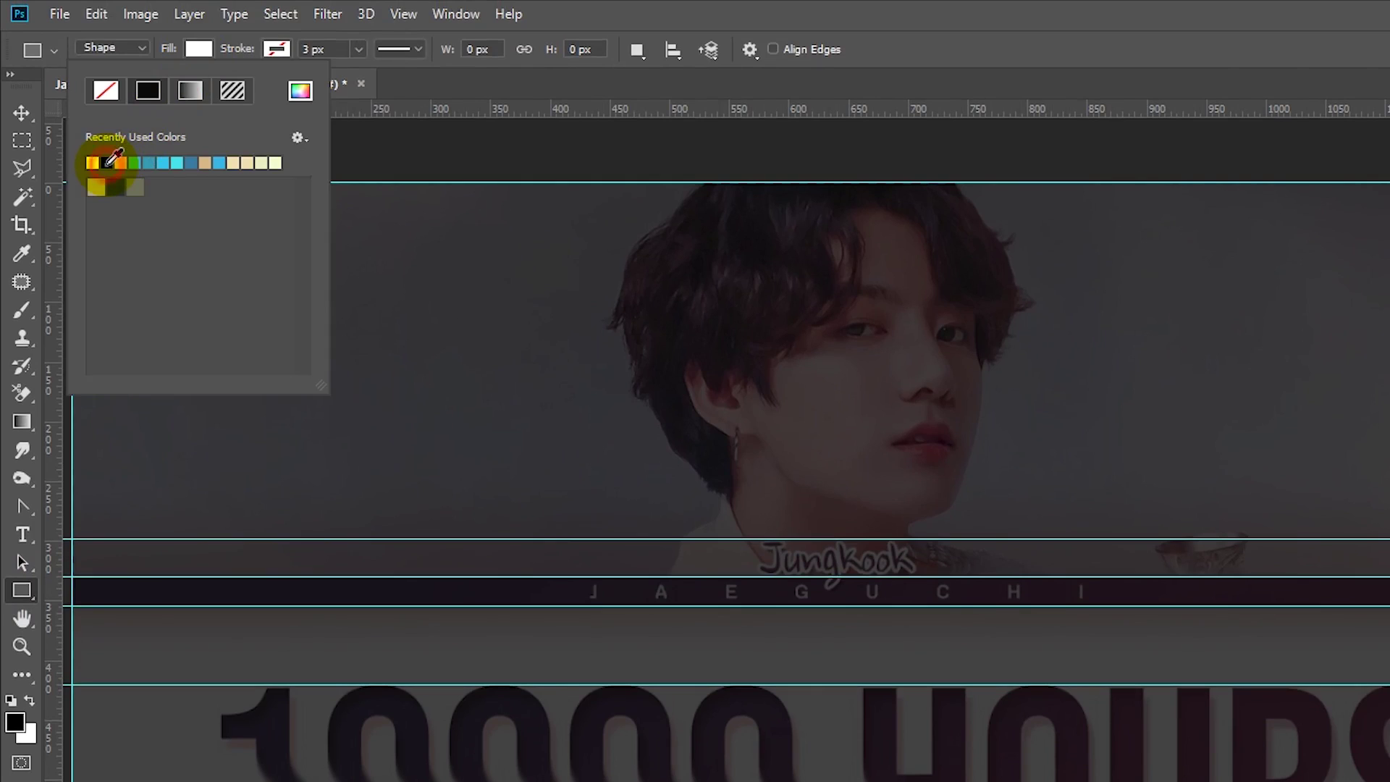
left_click(168, 55)
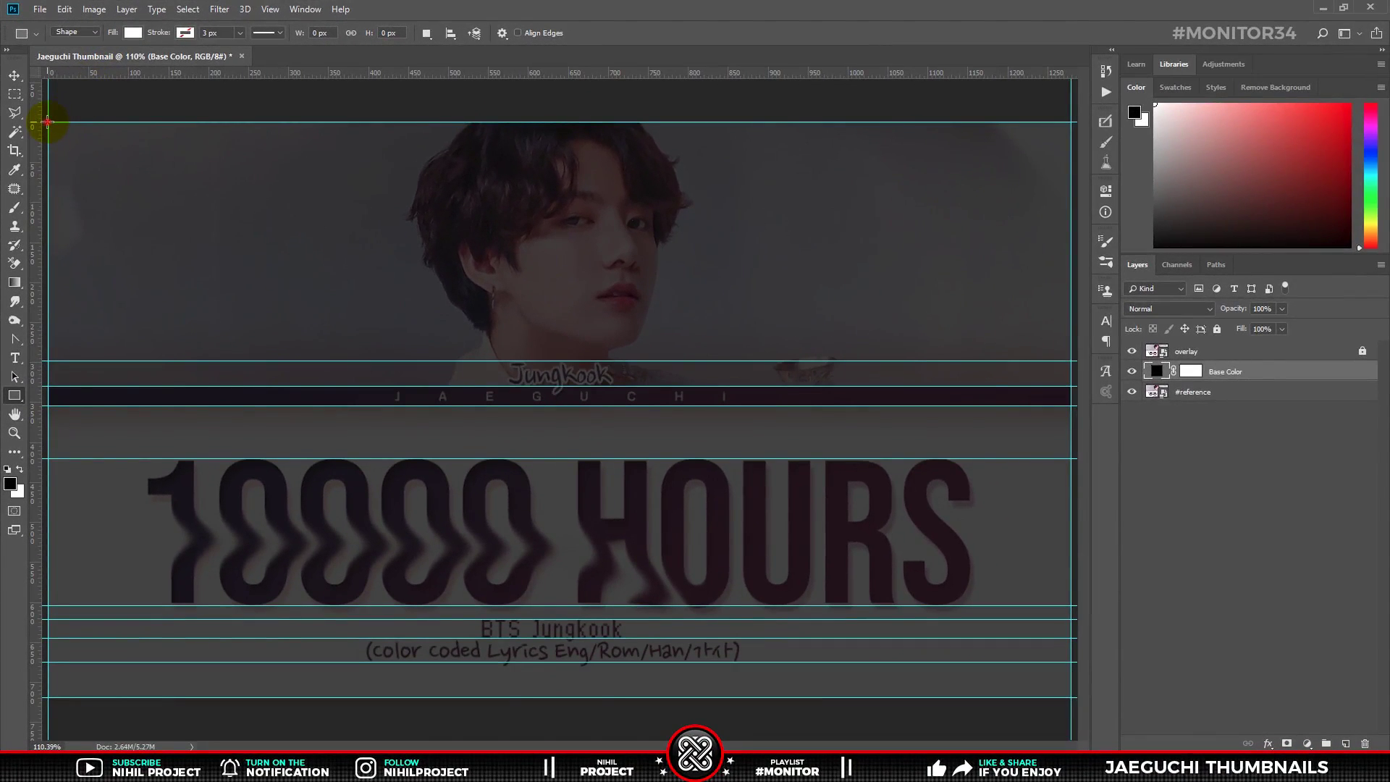
left_click_drag(47, 122, 1071, 386)
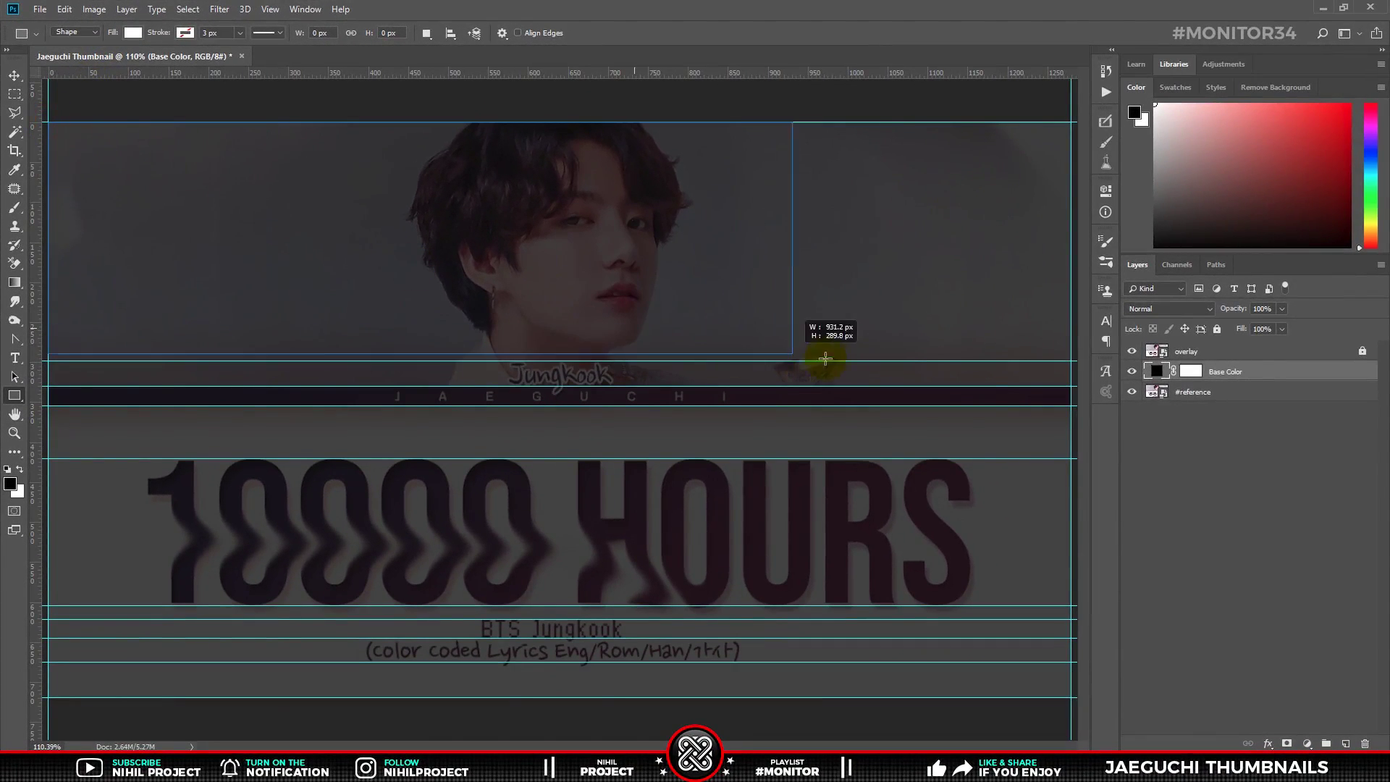
left_click(1063, 184)
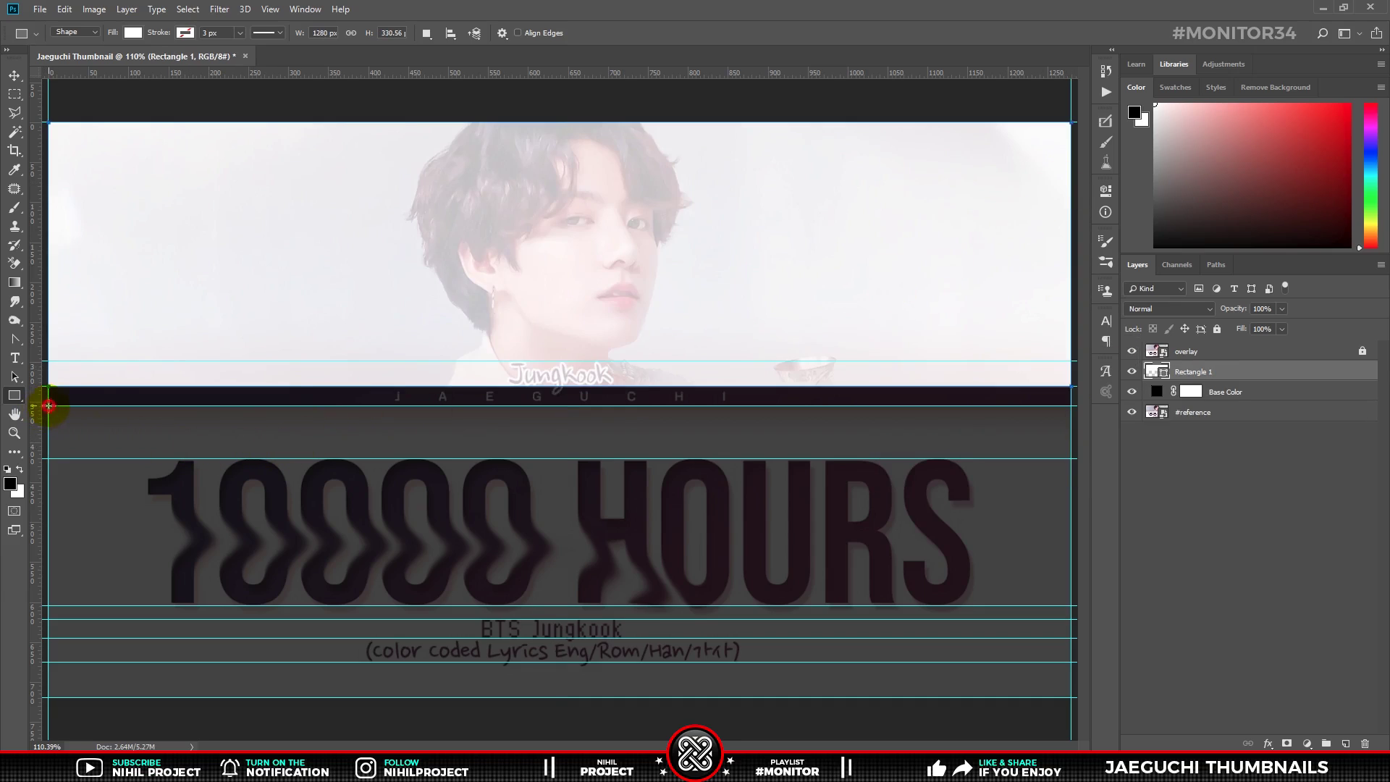
left_click_drag(48, 406, 1073, 700)
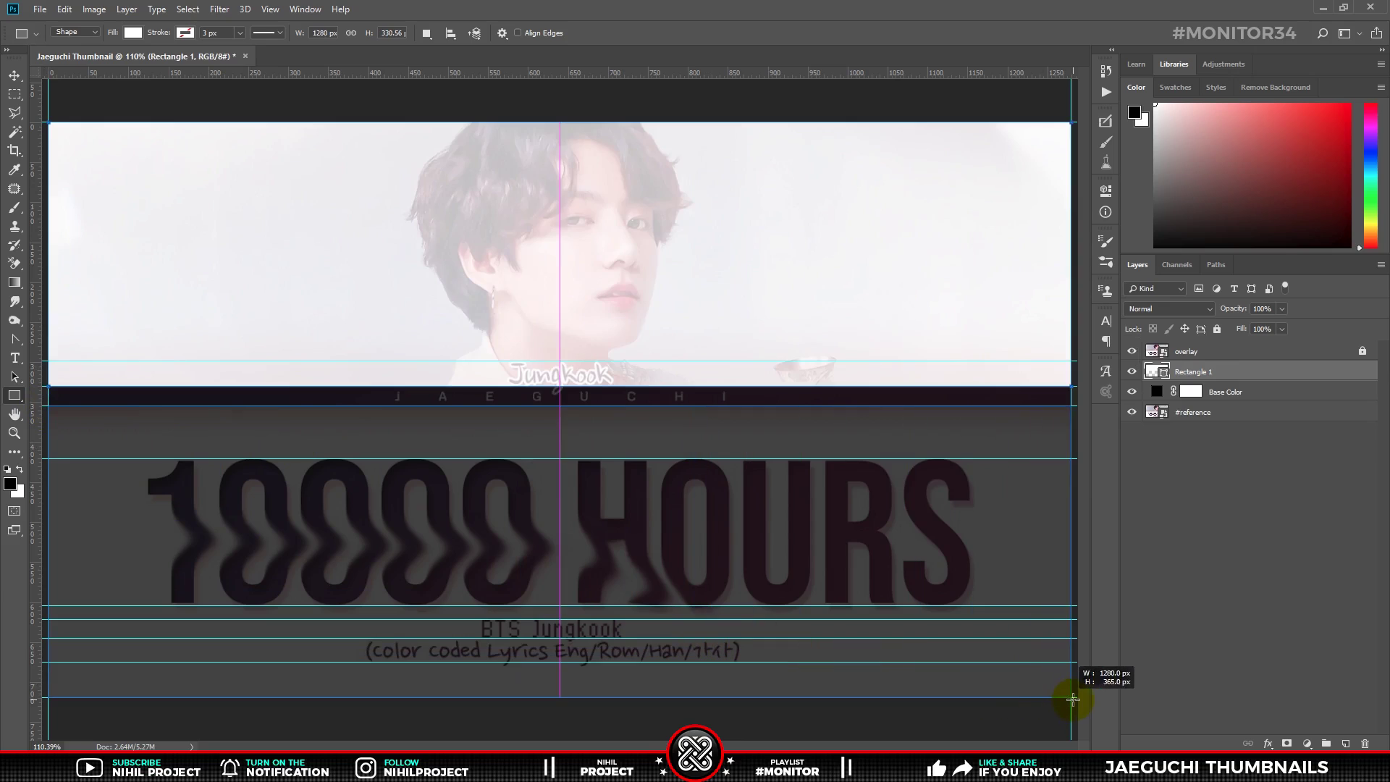
left_click(1063, 181)
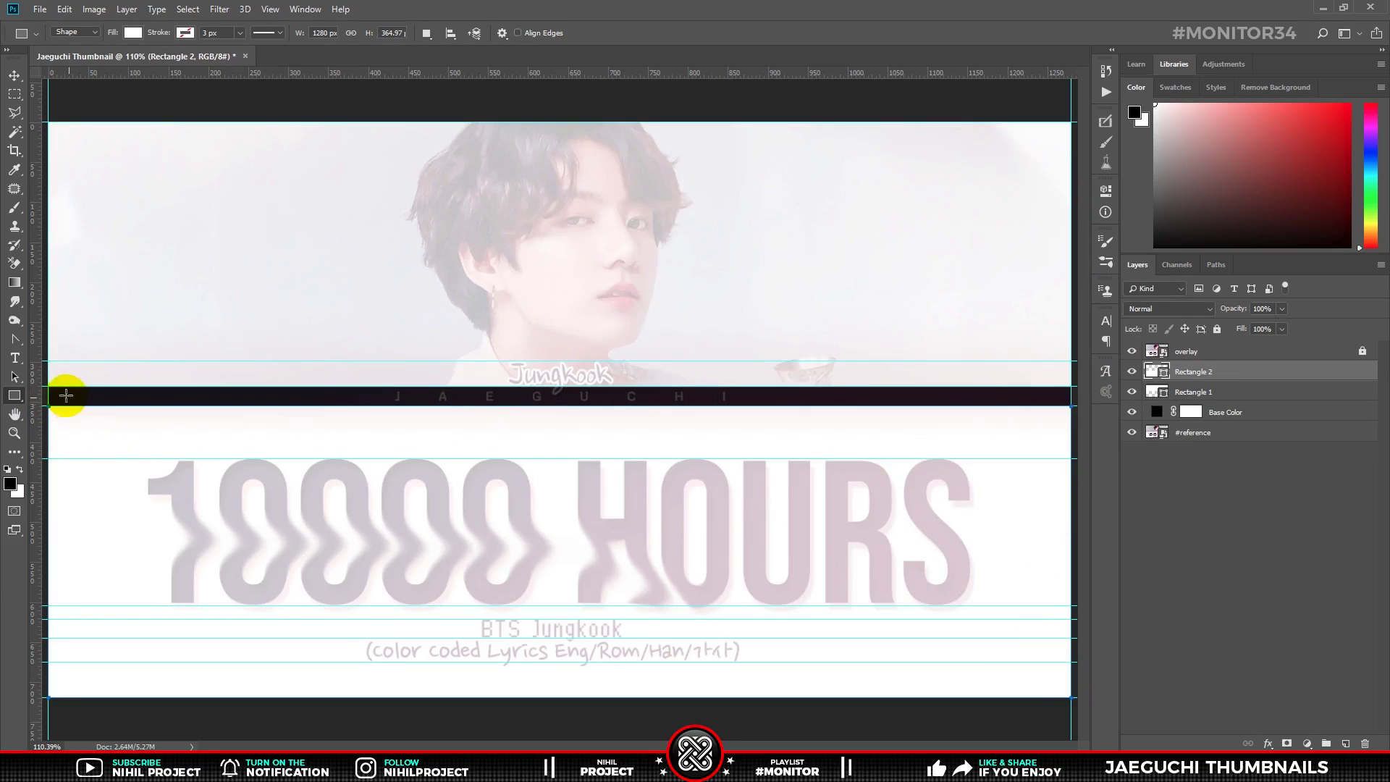
left_click_drag(48, 386, 1073, 404)
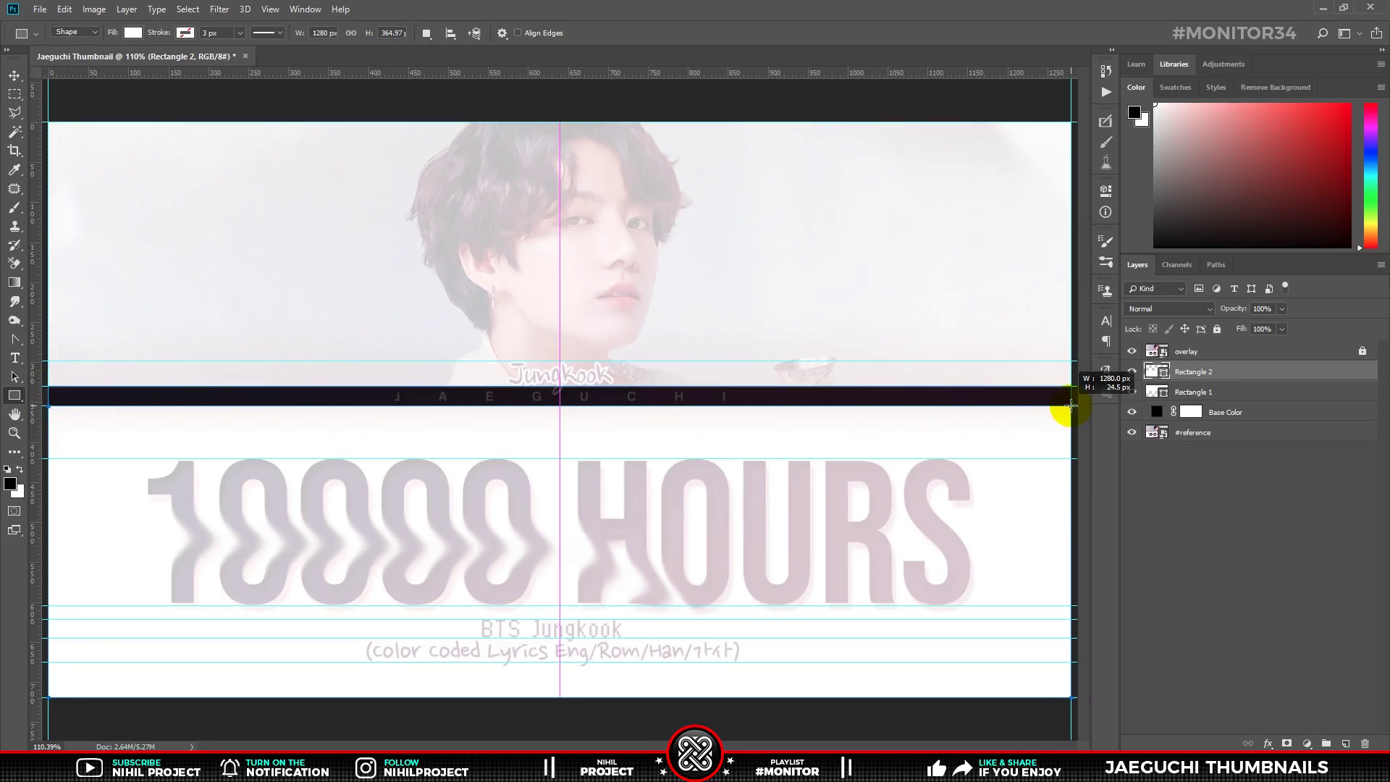
left_click(1065, 186)
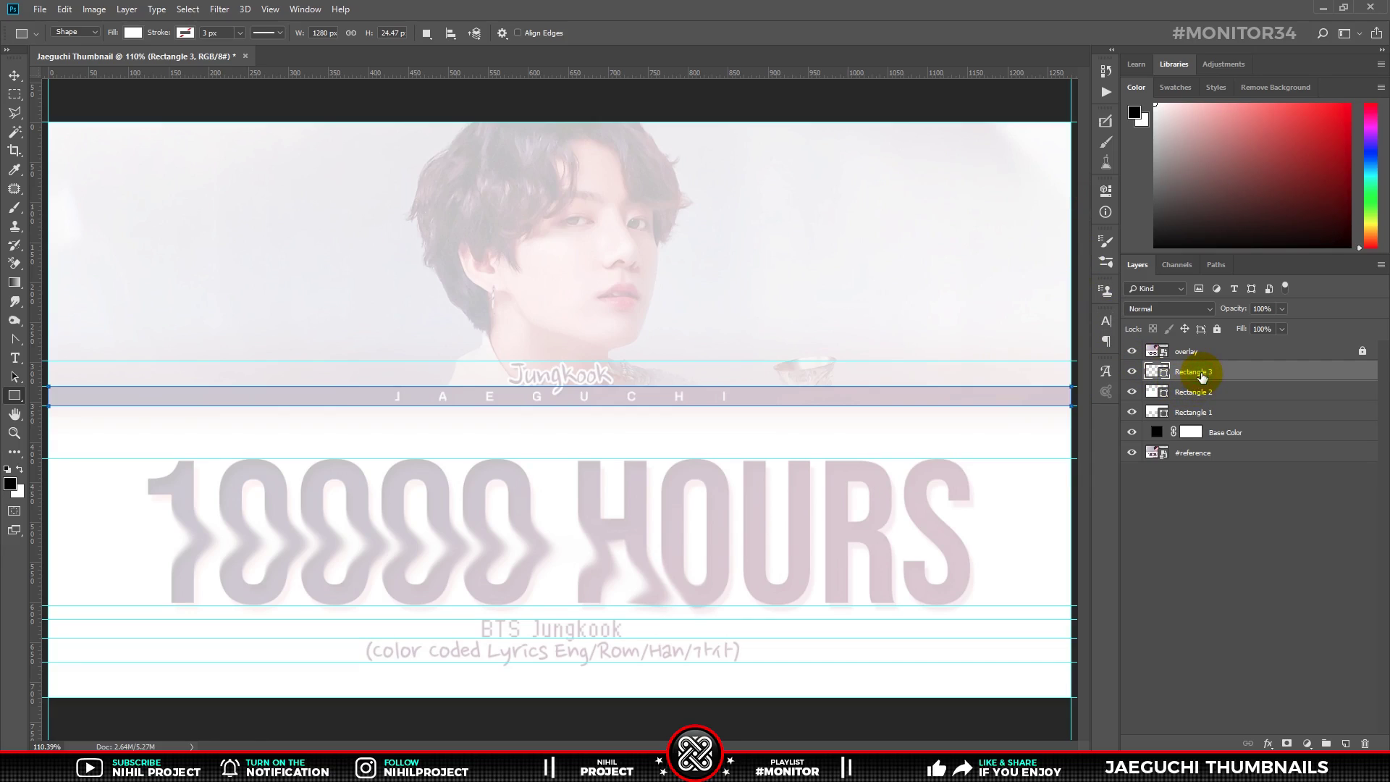
Rename the three rectangle layers Top, Bottom and Middle.
double_click(1202, 412)
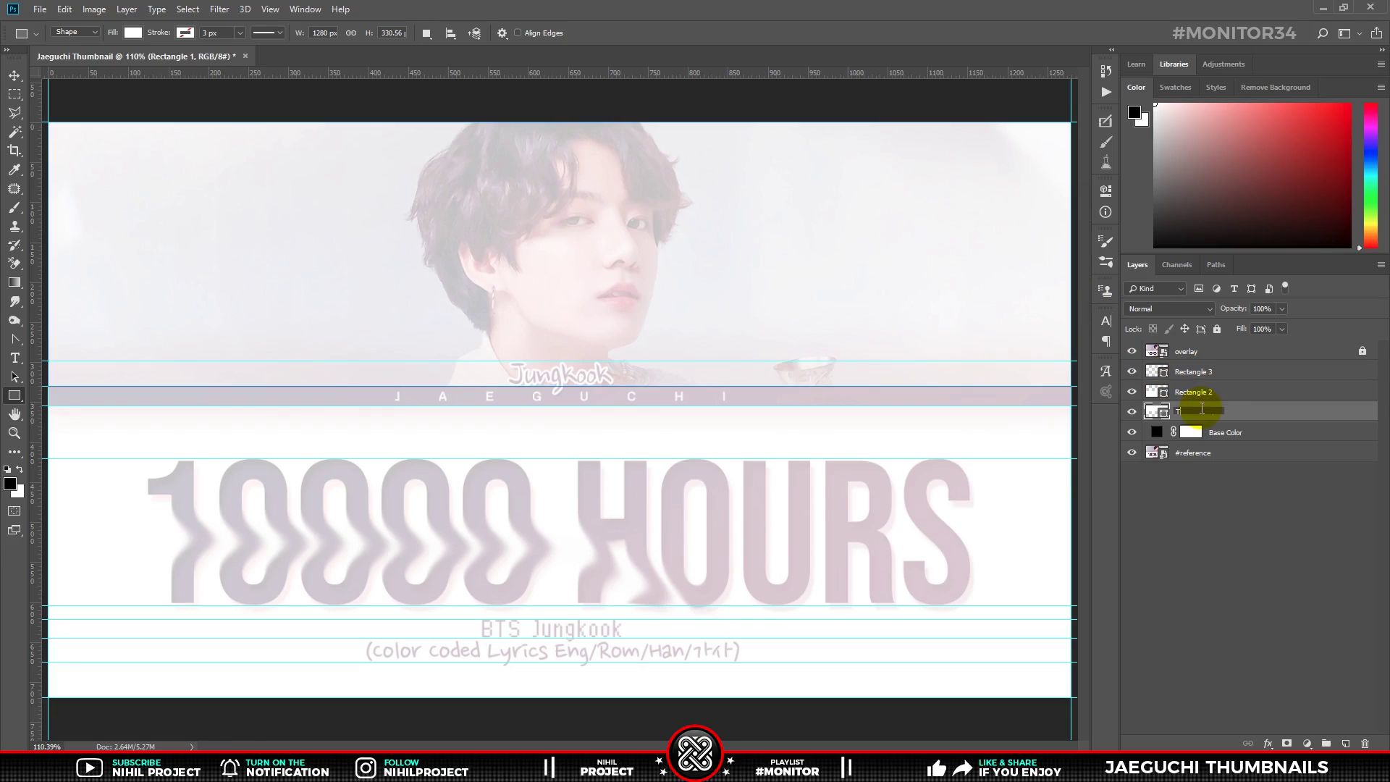
type("Top")
key("Return")
double_click(1194, 392)
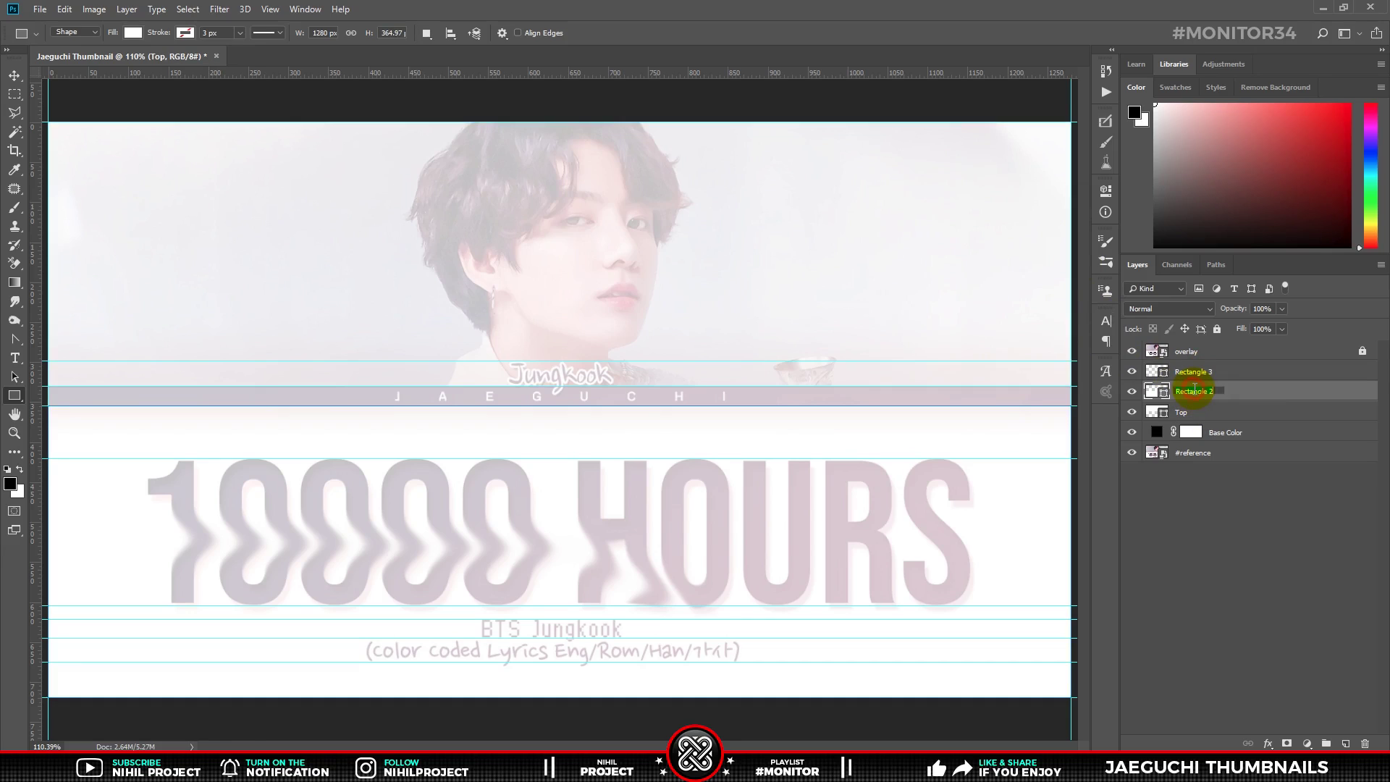
type("Bottom")
key("Return")
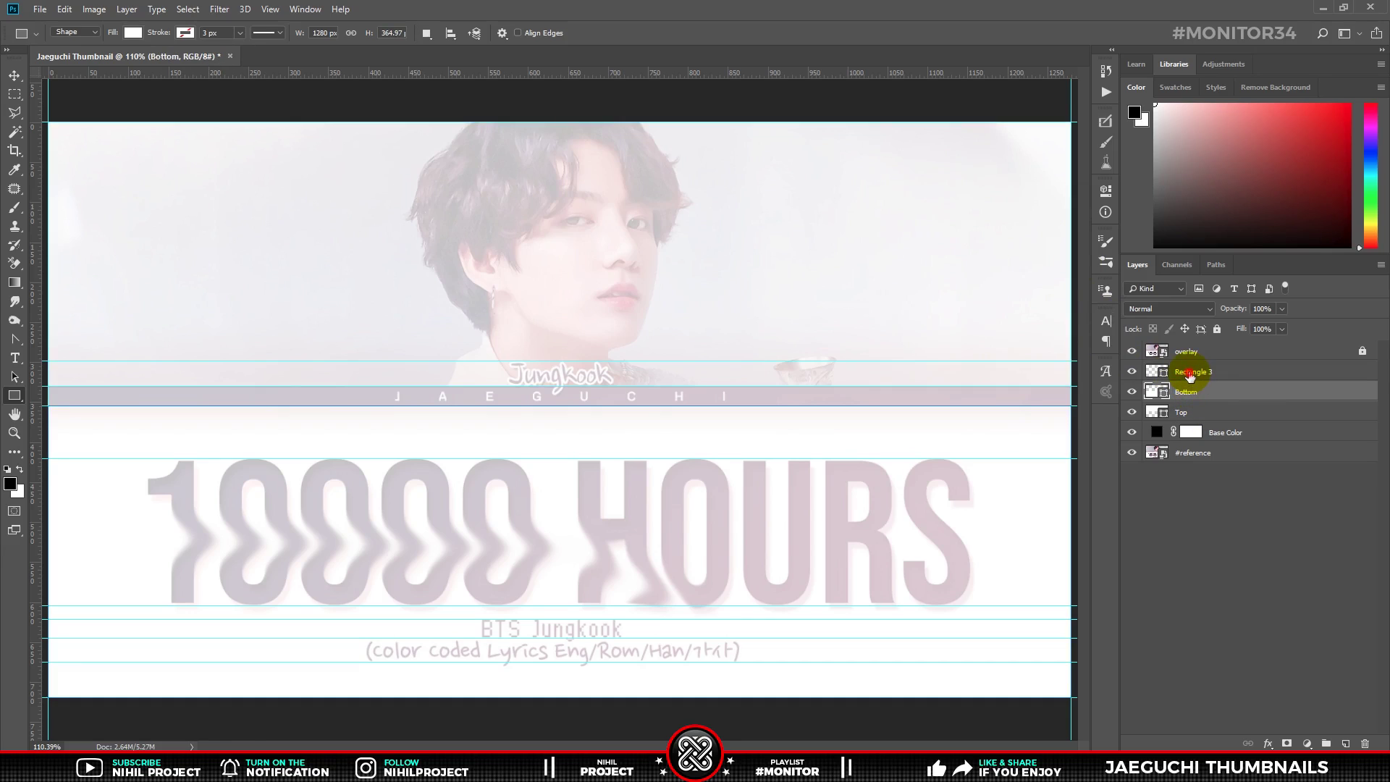
double_click(1190, 371)
type("iddle")
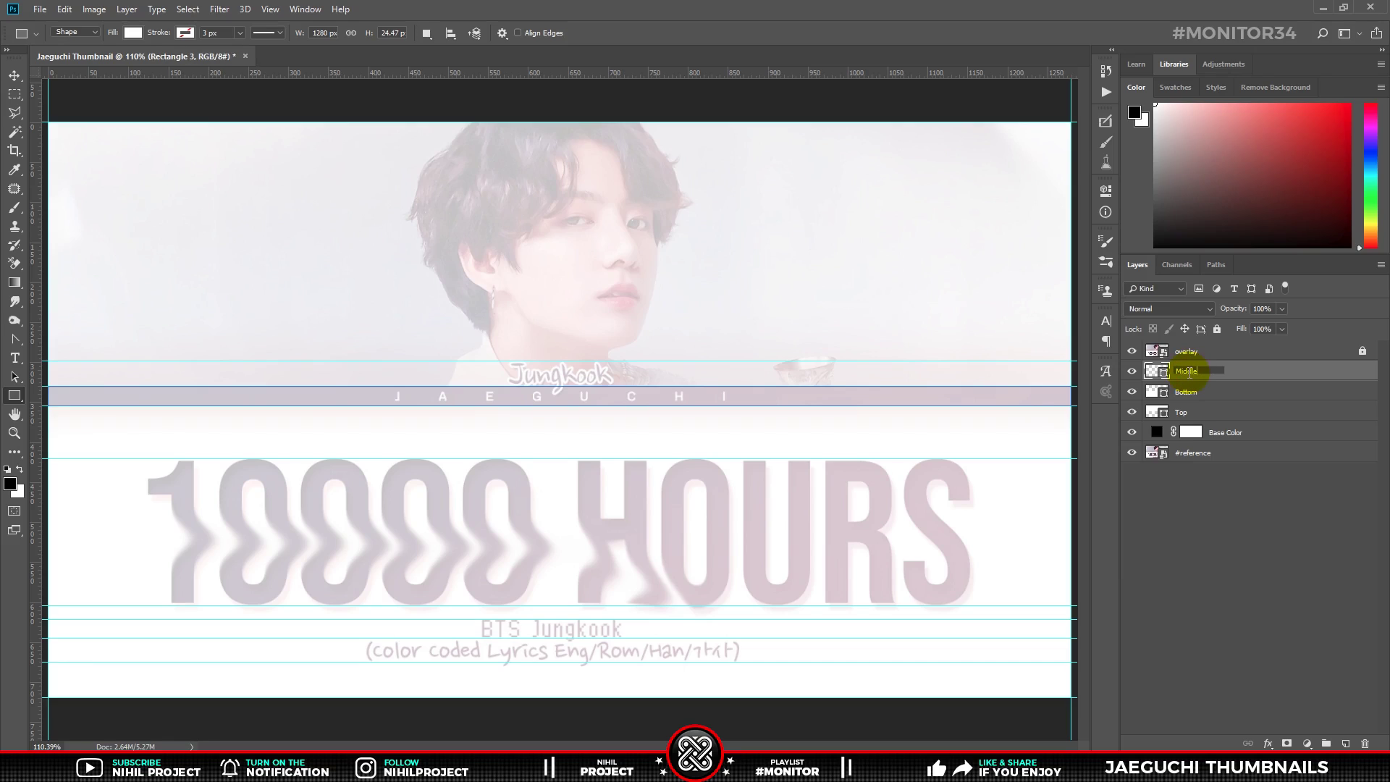
key("Return")
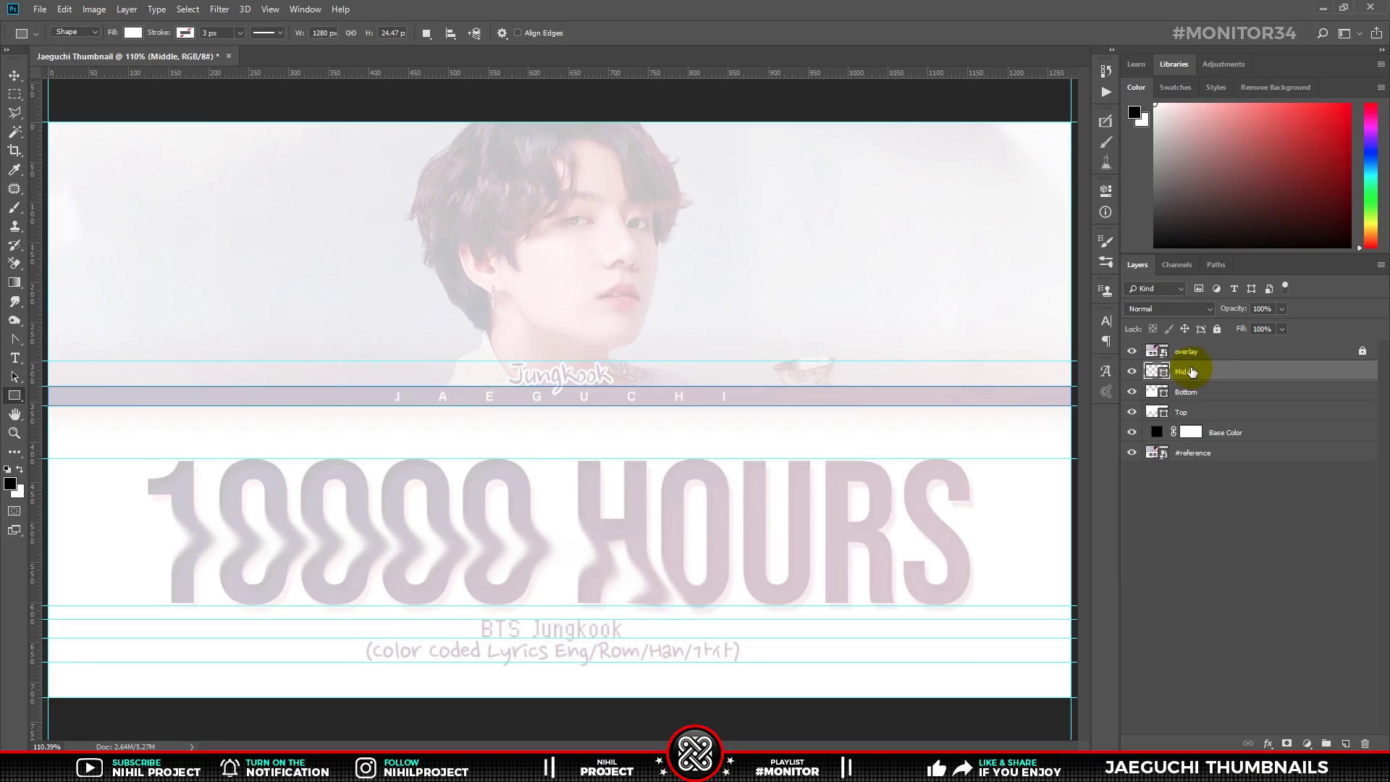
Compare against the #reference alone, then hide the overlay layer and toggle the guides off and on.
left_click(1132, 453, "alt")
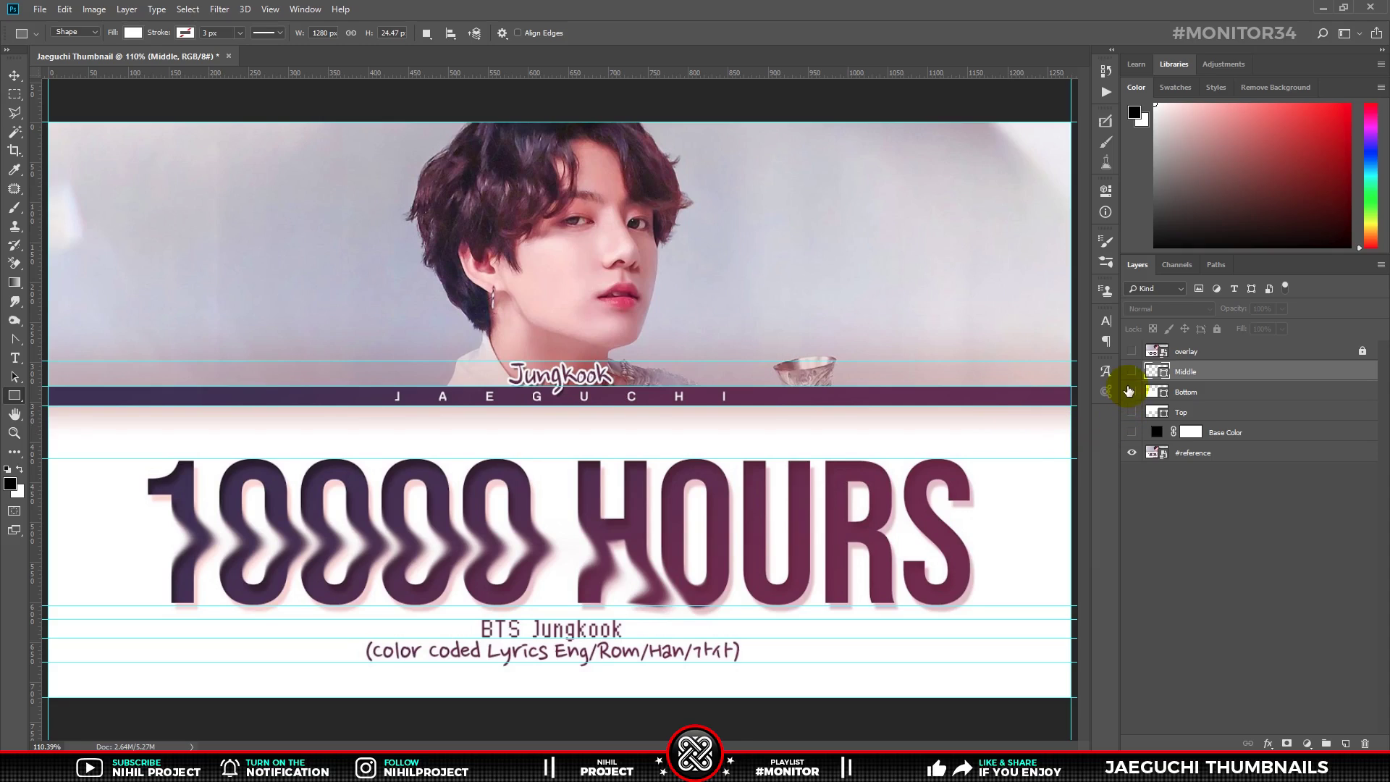
left_click(1132, 454, "alt")
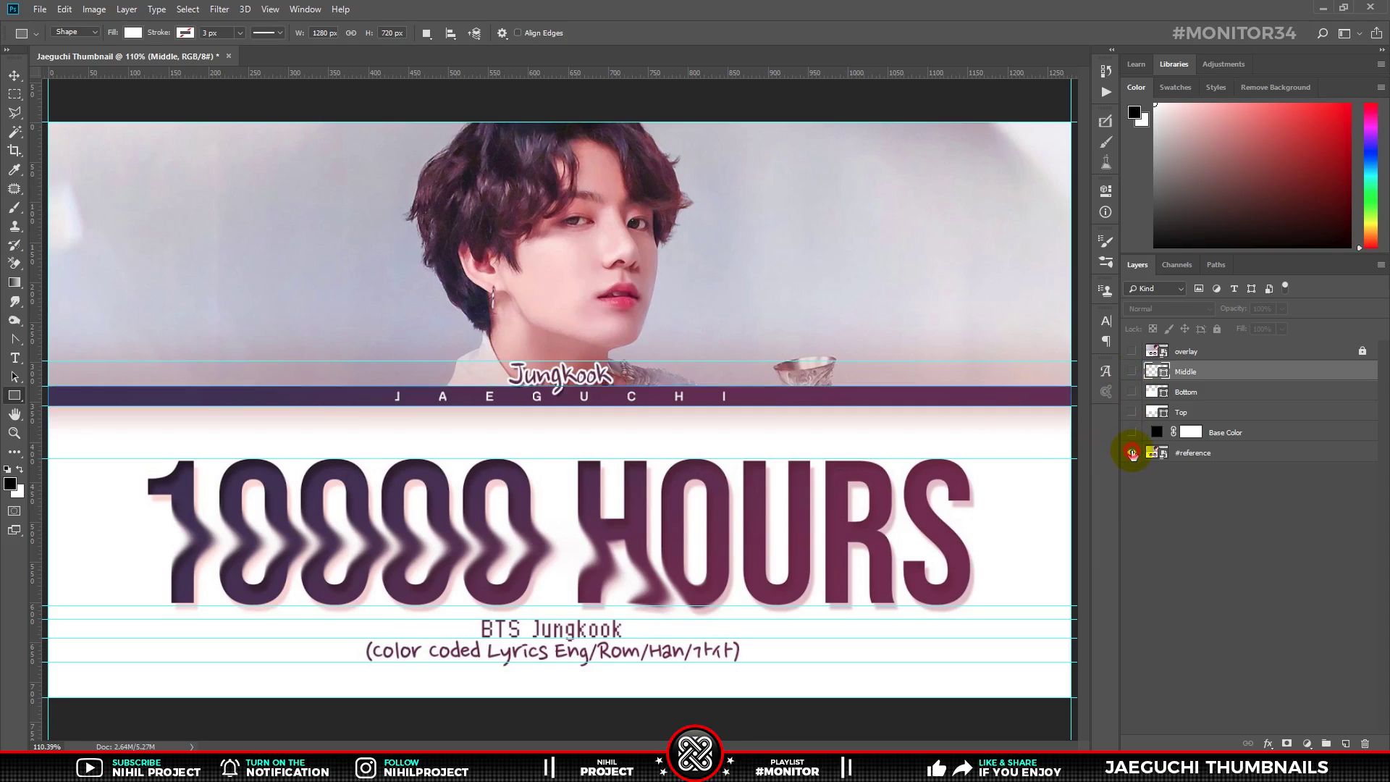
left_click(1132, 352)
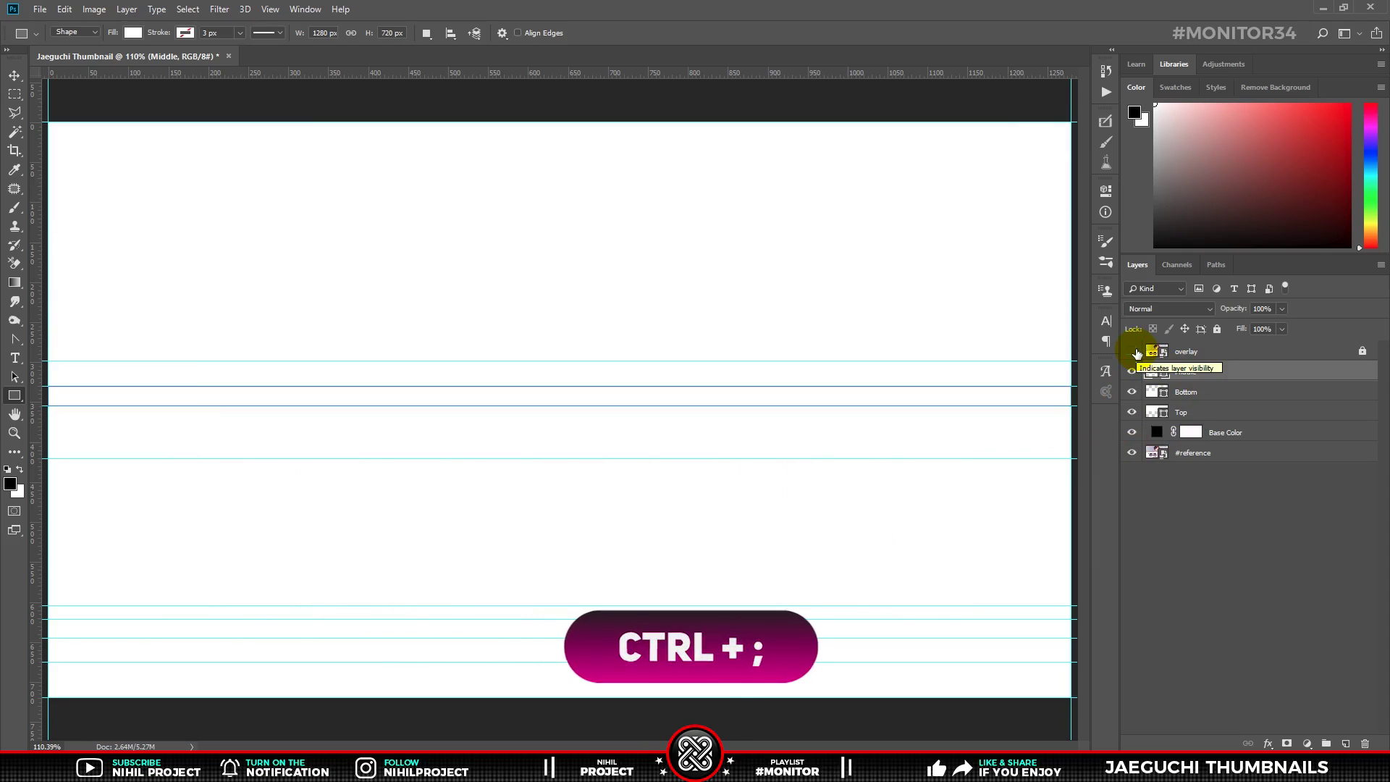
key("ctrl+semicolon")
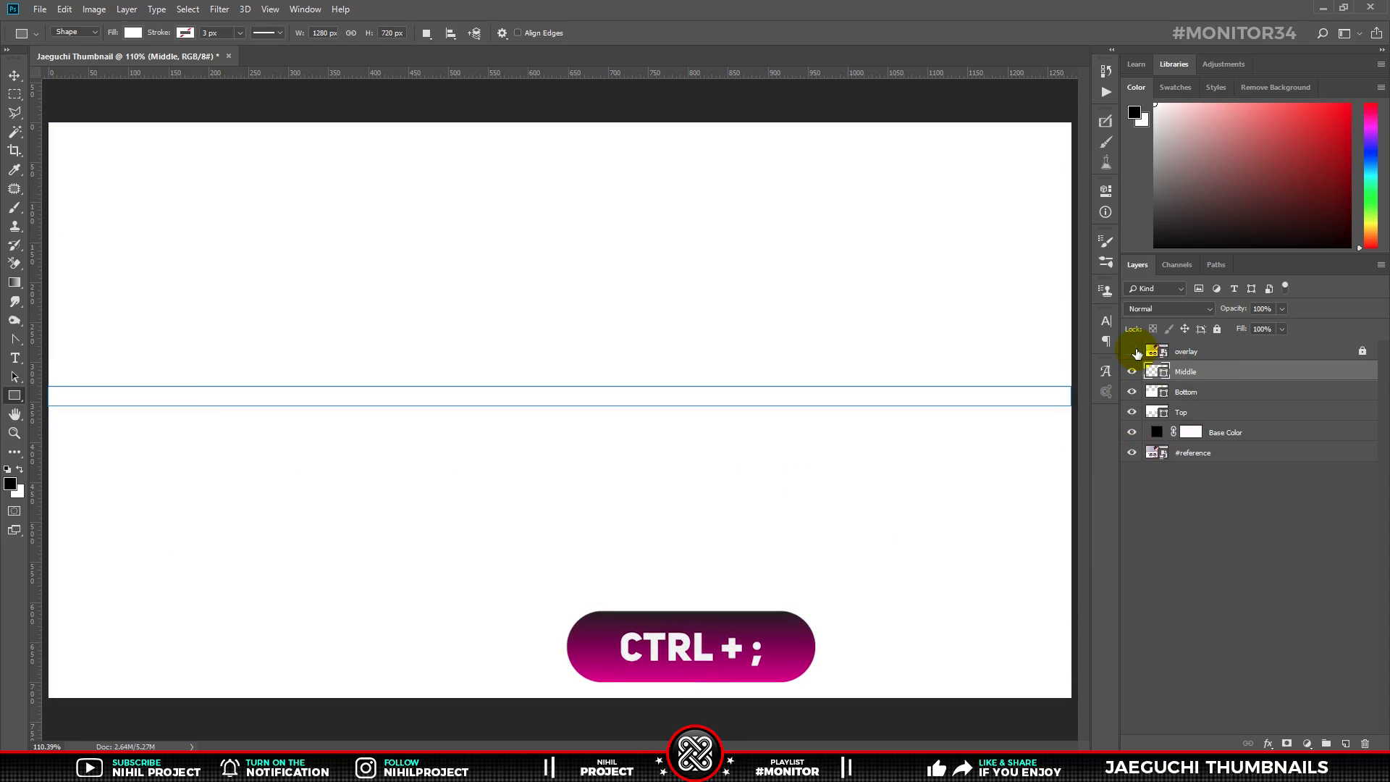
left_click(1201, 506)
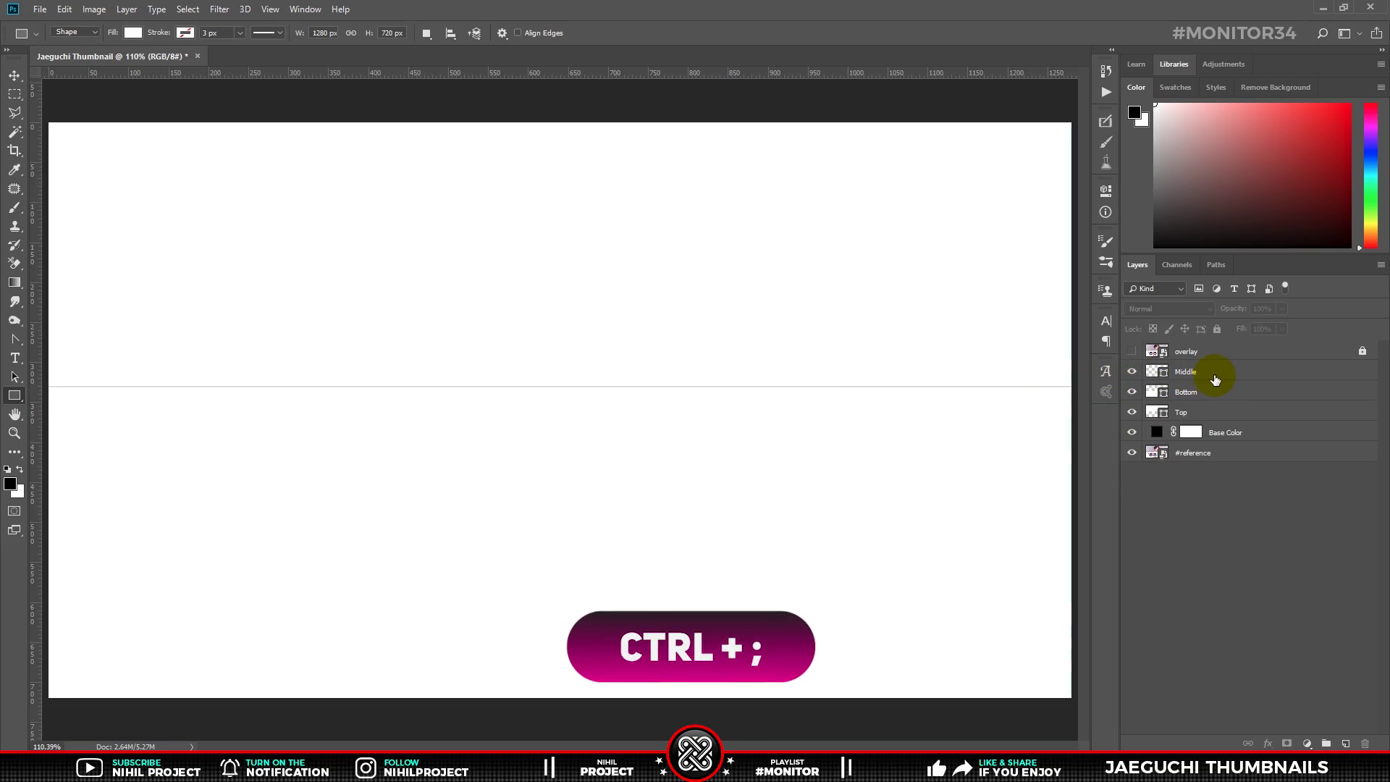
key("ctrl+semicolon")
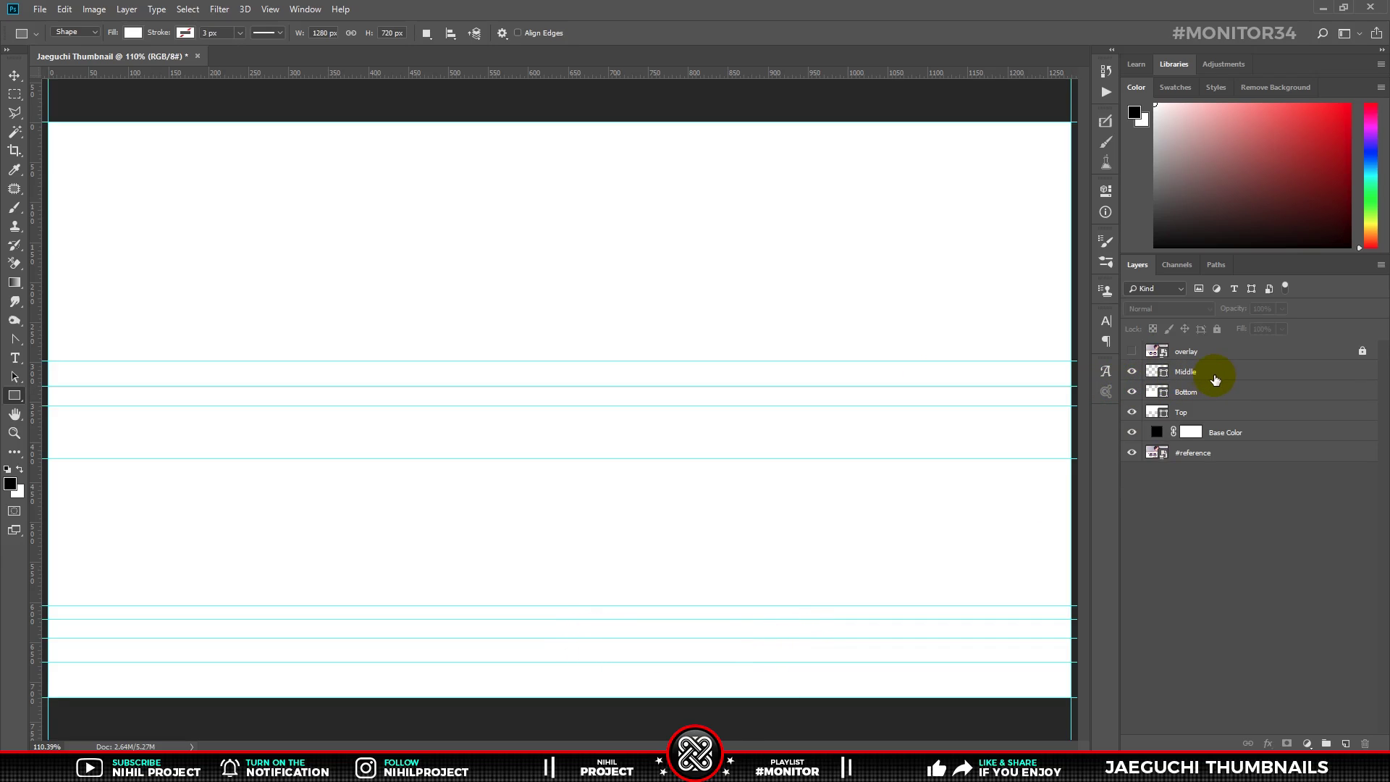
Extend the Top shape's bottom edge slightly downward and reapply the Bottom shape's transform.
left_click(1201, 413)
key("ctrl+t")
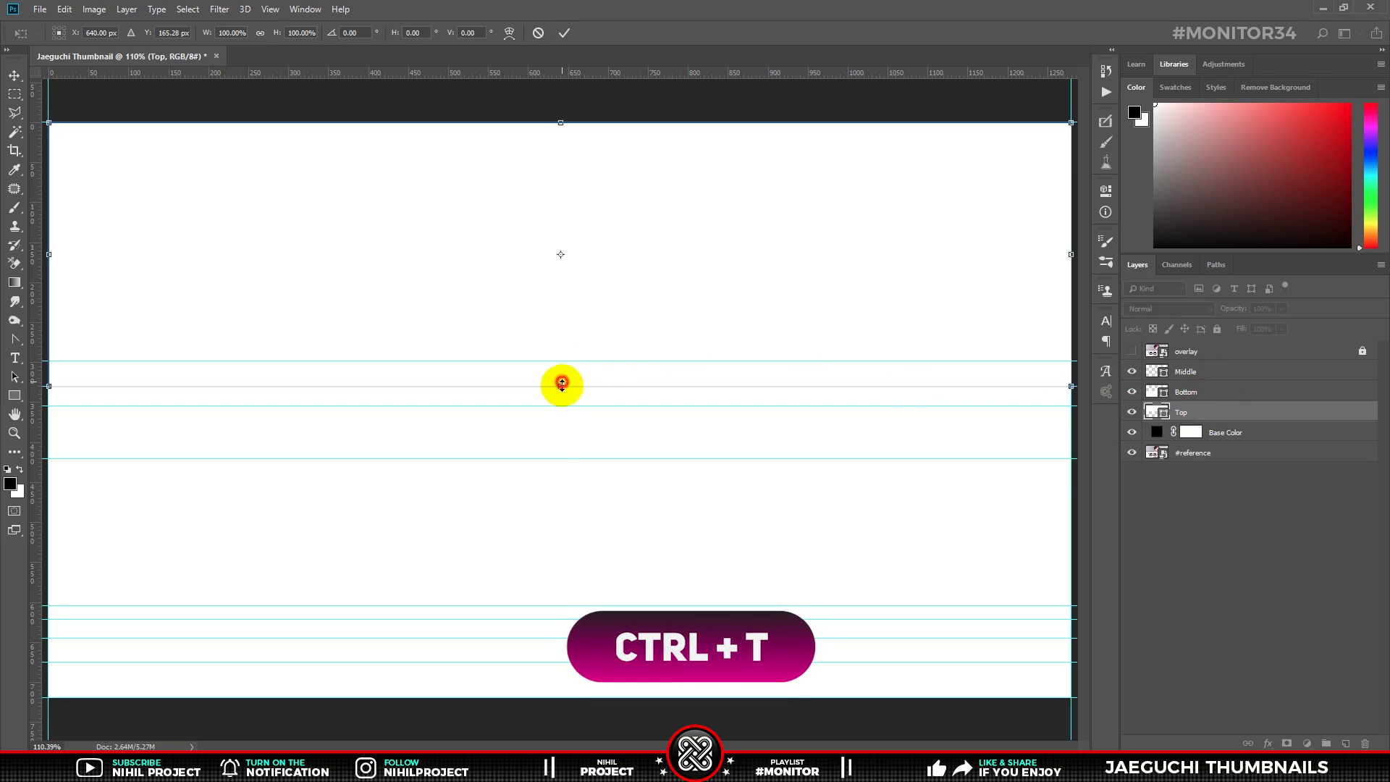
left_click_drag(559, 385, 563, 396)
left_click(1188, 391)
key("ctrl+t")
key("Return")
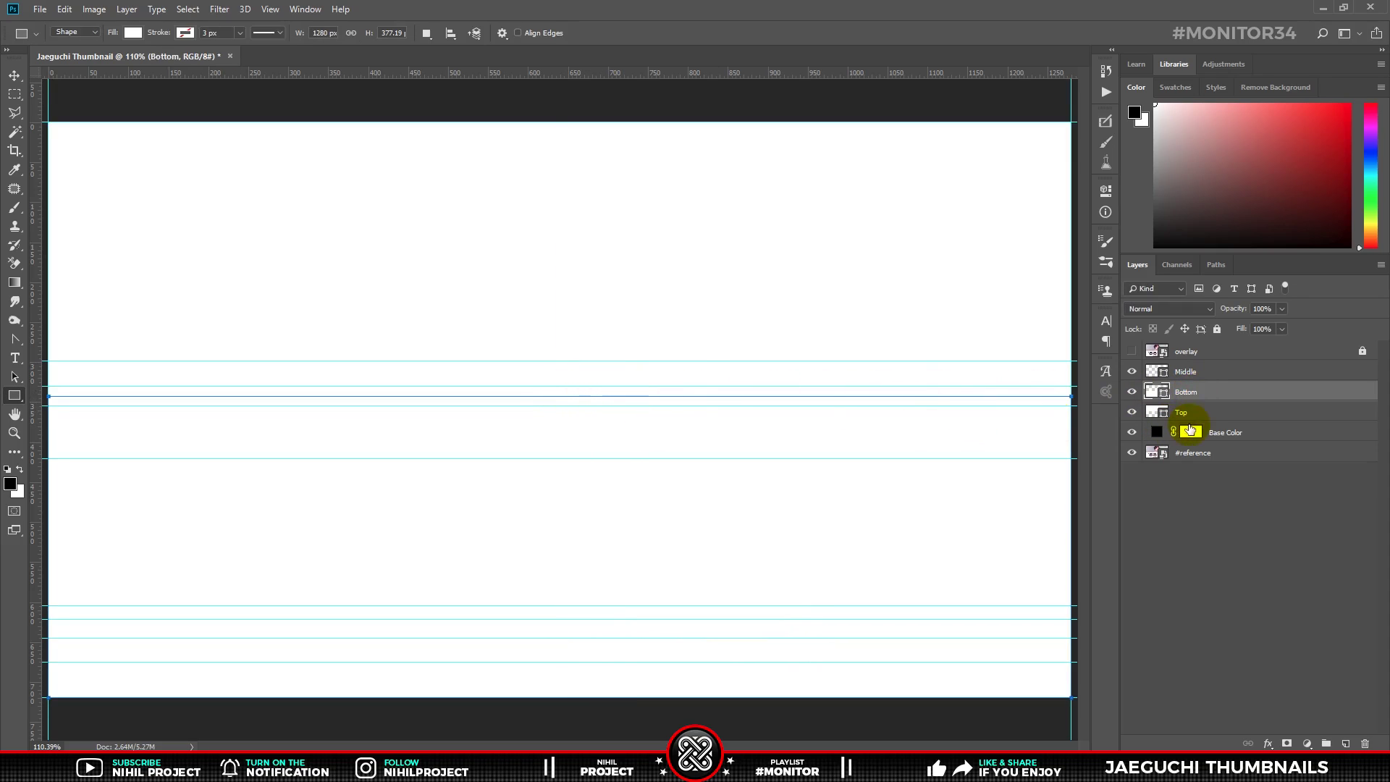
Set the Top shape to 50% opacity and the Bottom shape to 70%.
left_click(1193, 412)
left_click(1262, 308)
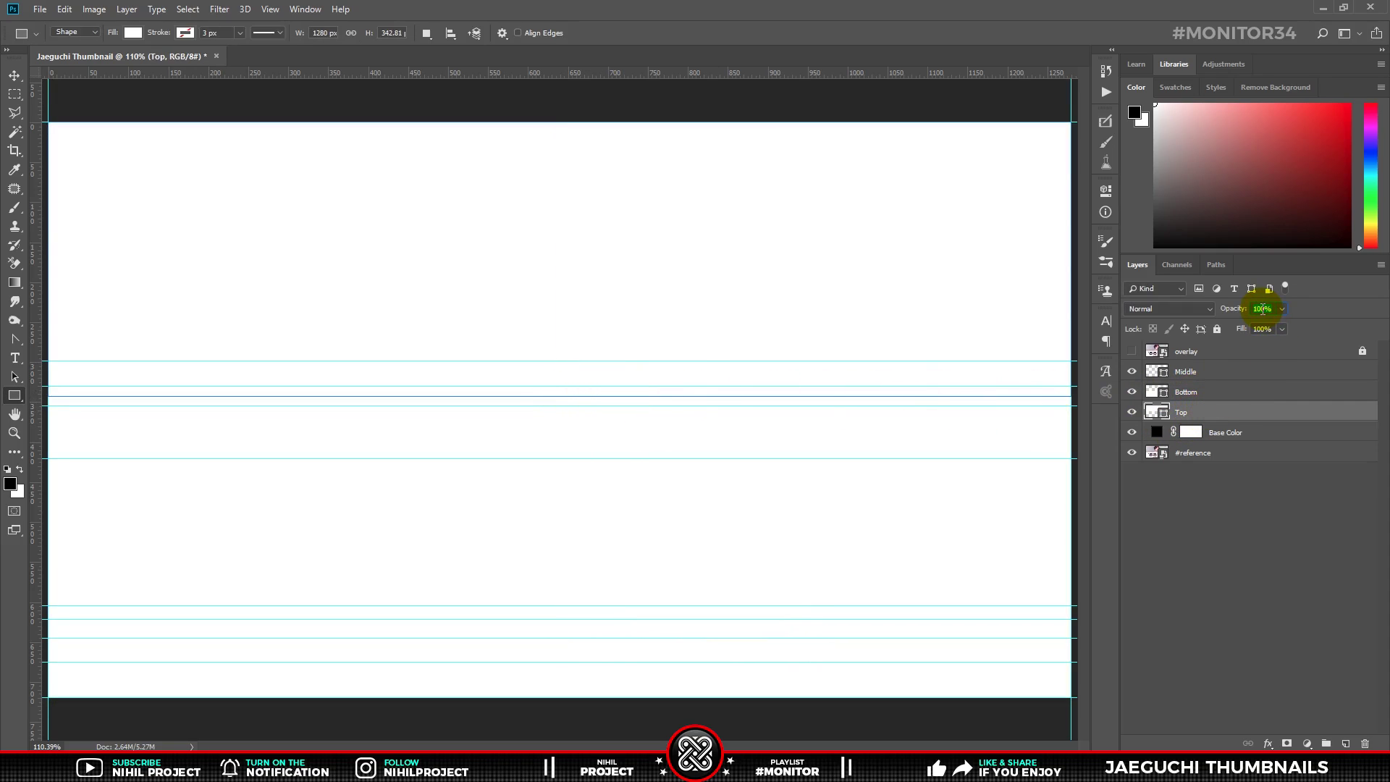
type("50")
key("Return")
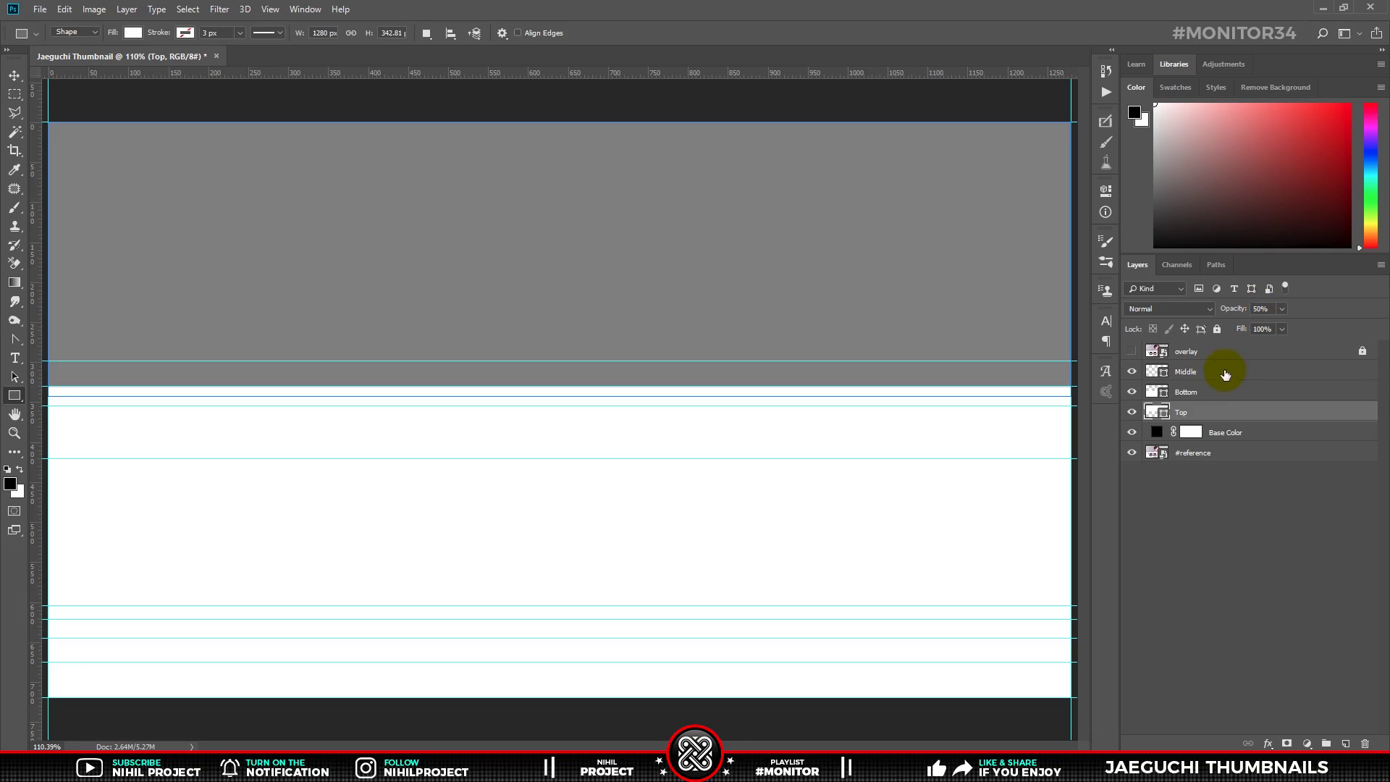
left_click(1202, 392)
left_click(1264, 308)
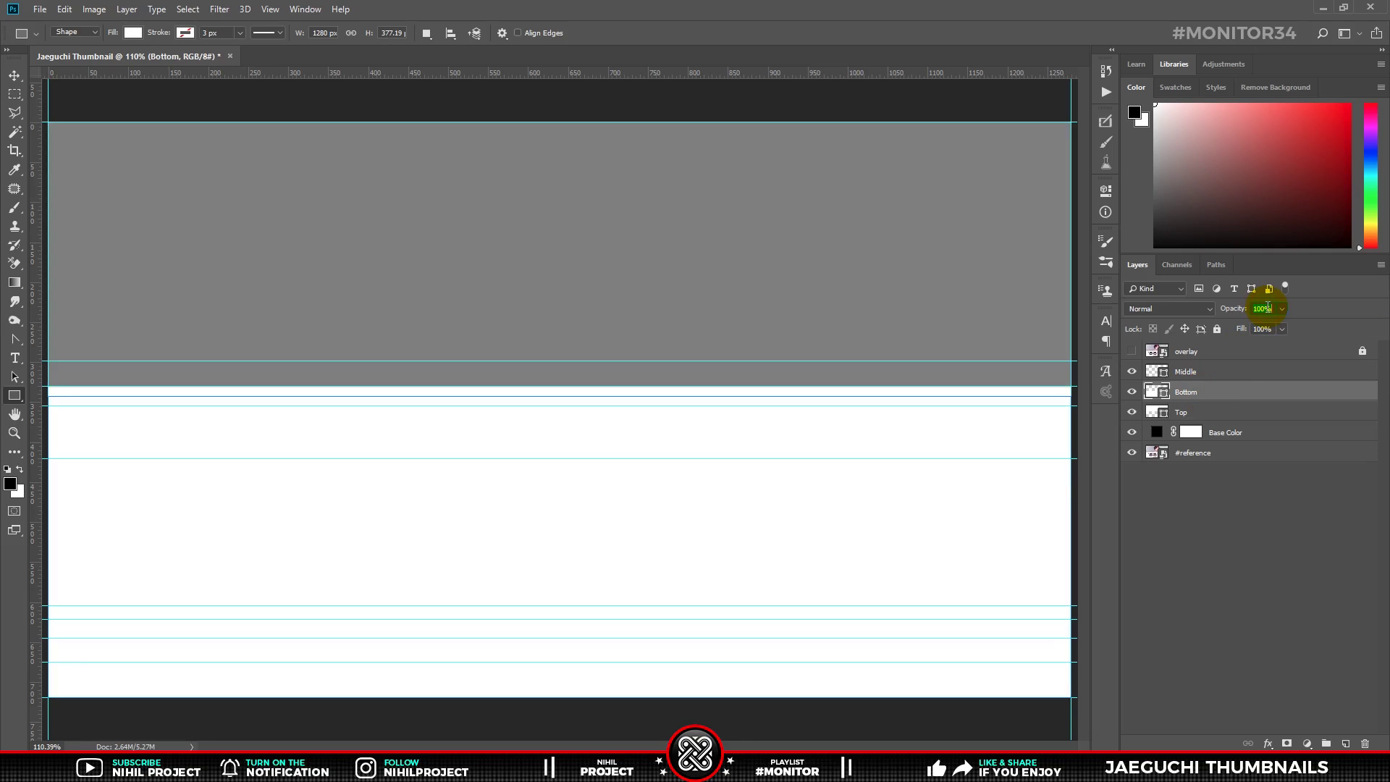
type("70")
key("Return")
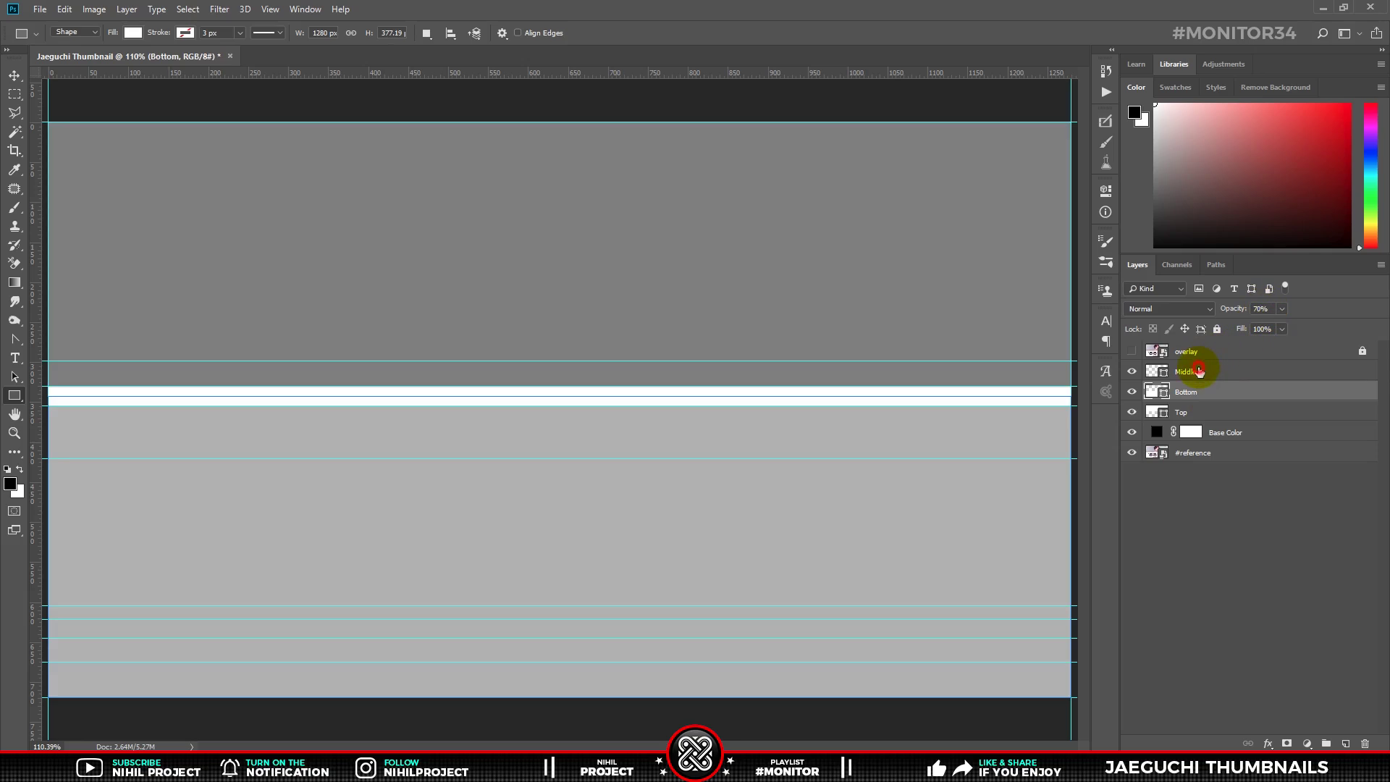
Group Top, Middle and Bottom into a group named 'Shapes' and show the overlay again.
left_click(1200, 371, "shift")
left_click(1191, 412, "shift")
key("ctrl+g")
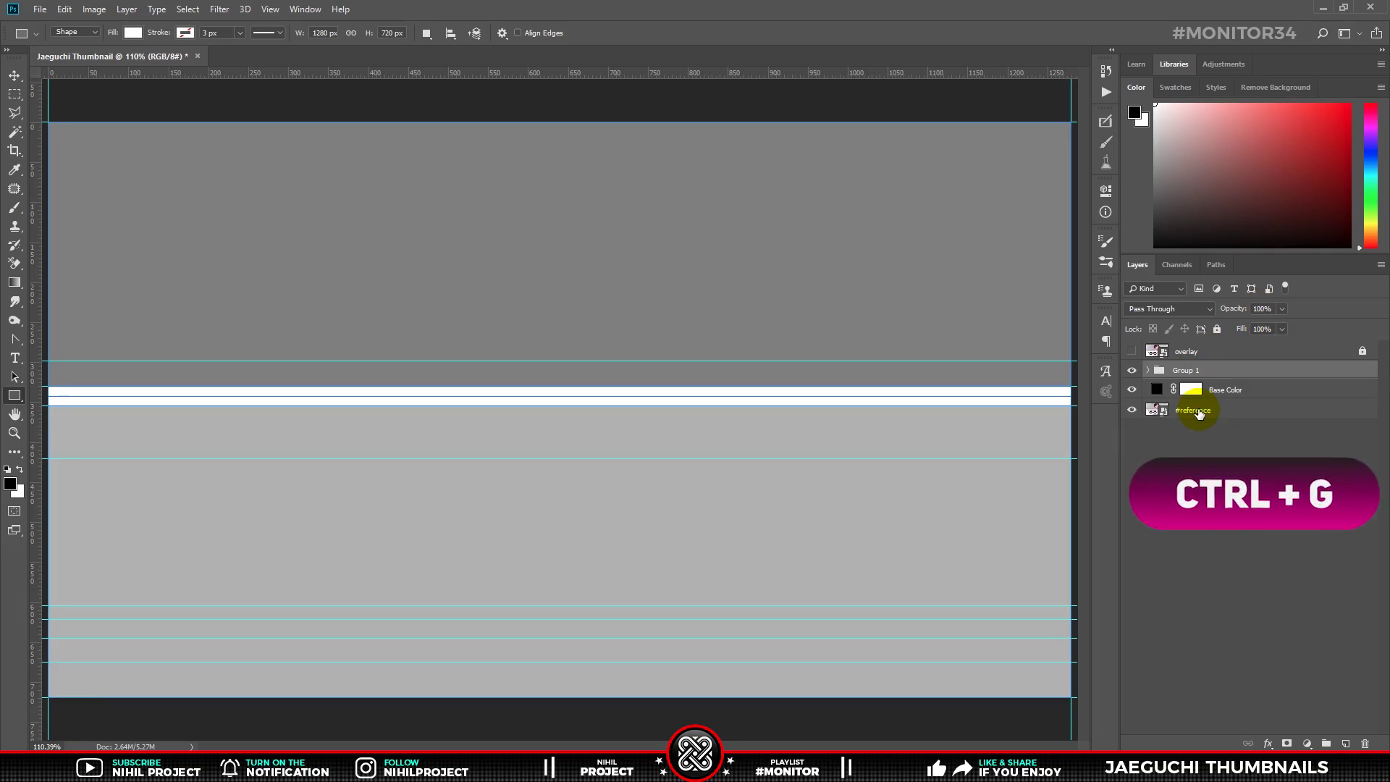
left_click(1188, 372)
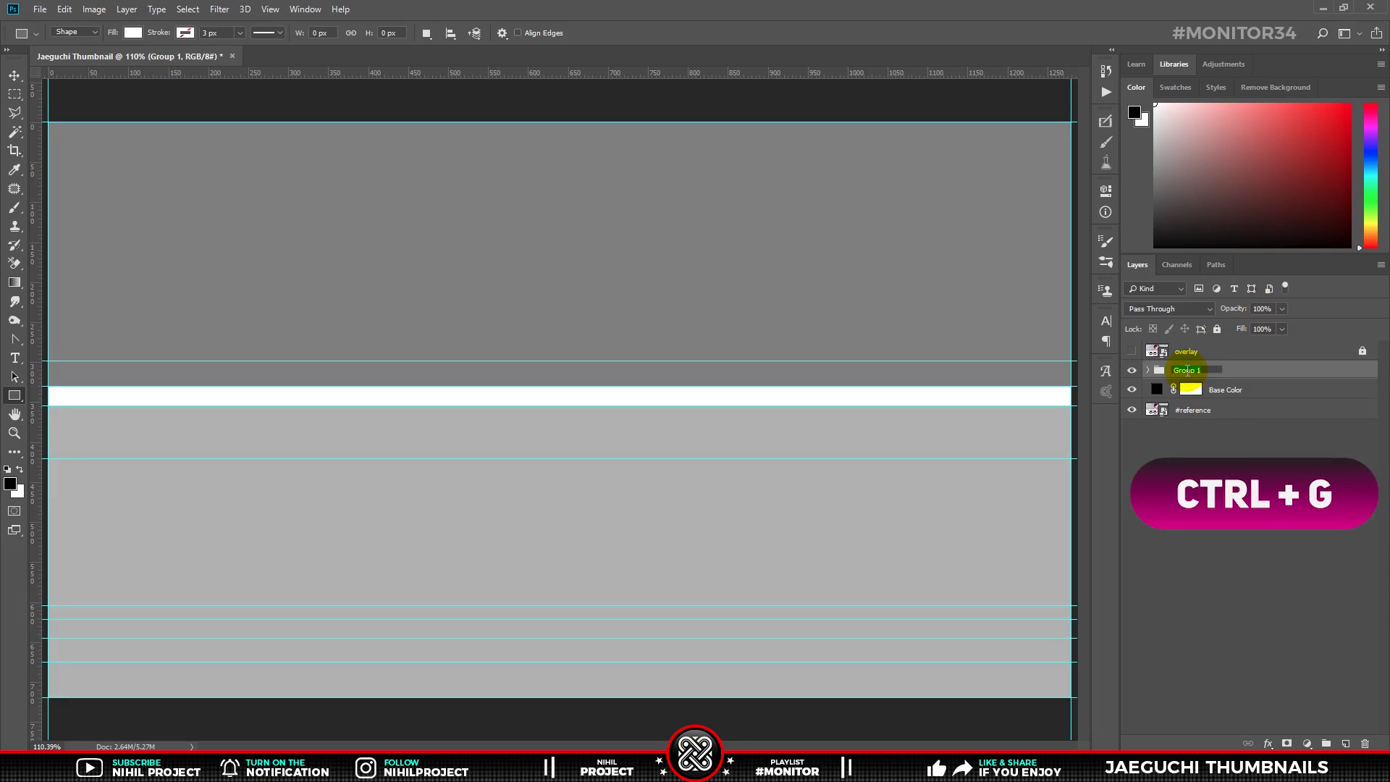
type("Shapes")
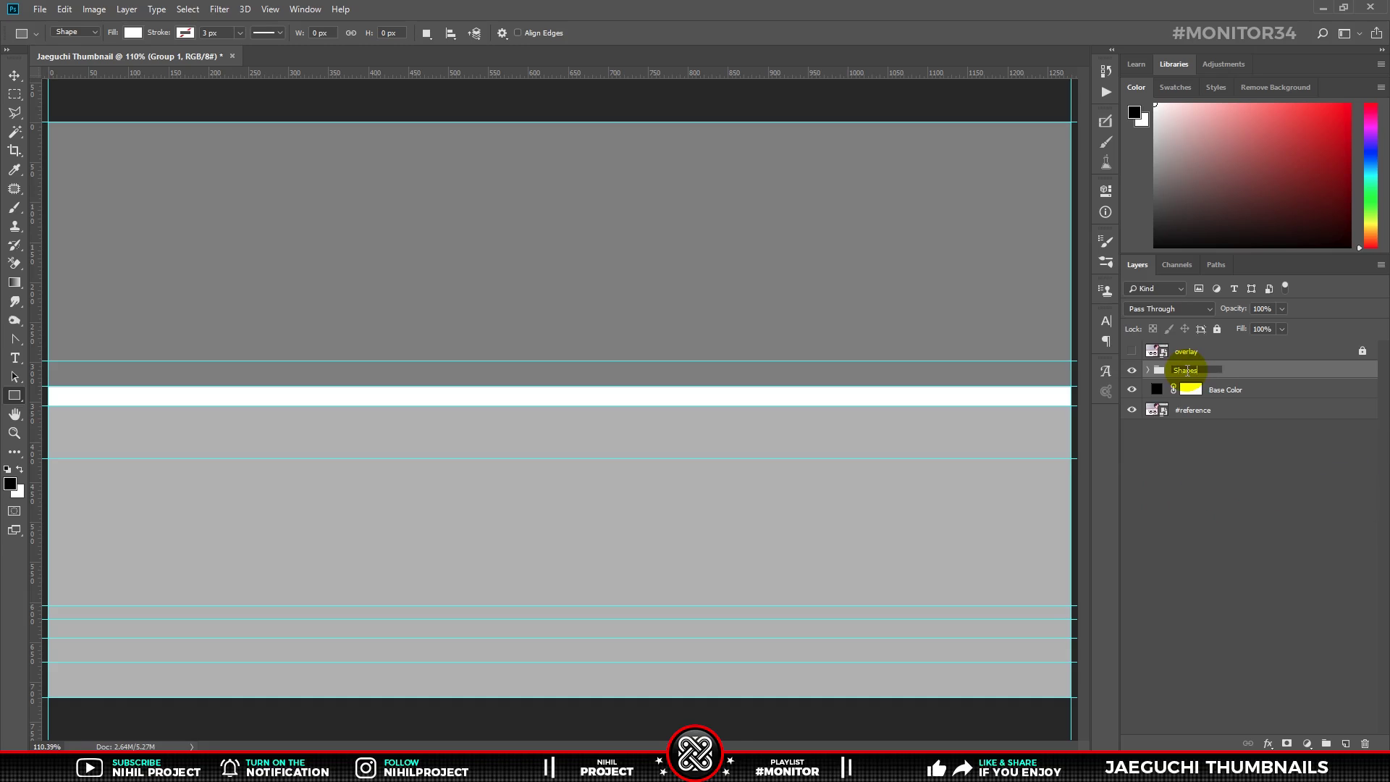
key("Return")
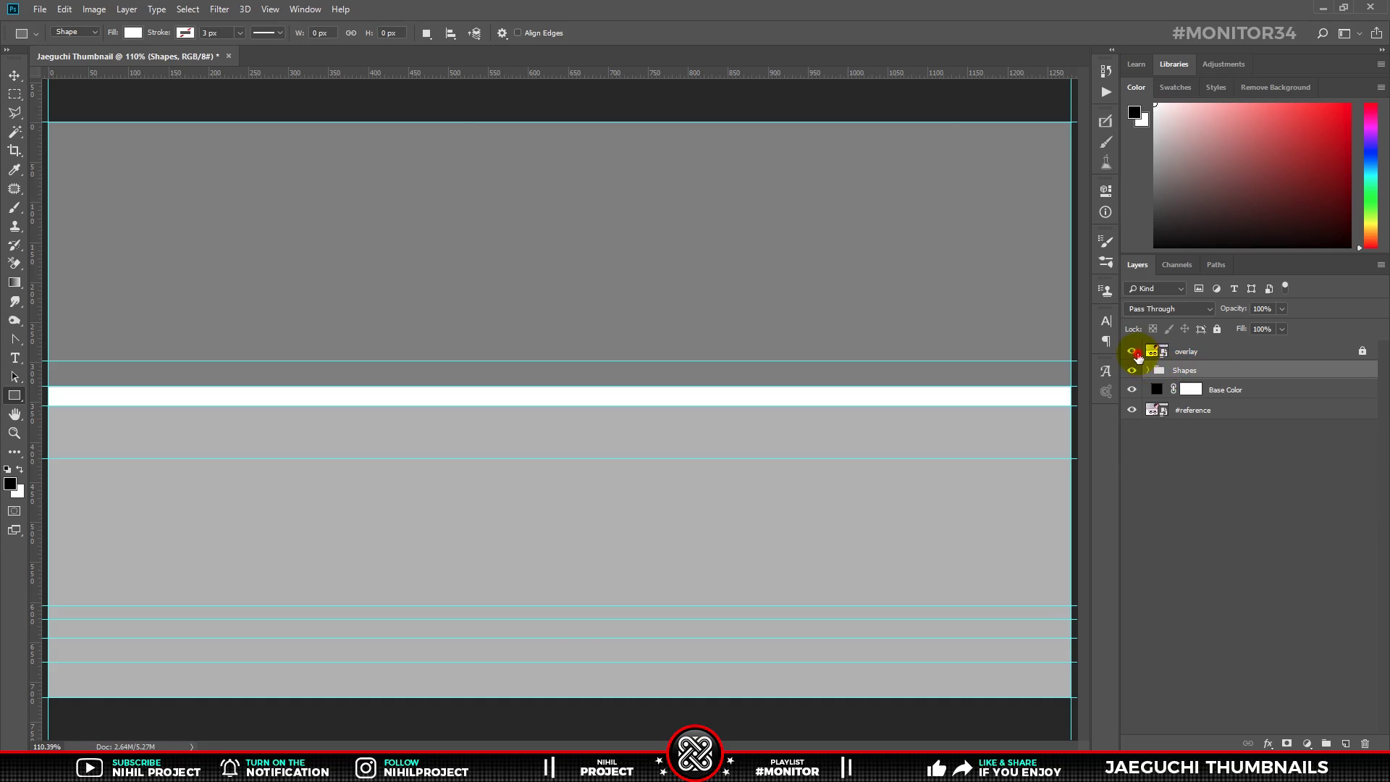
left_click(1133, 353)
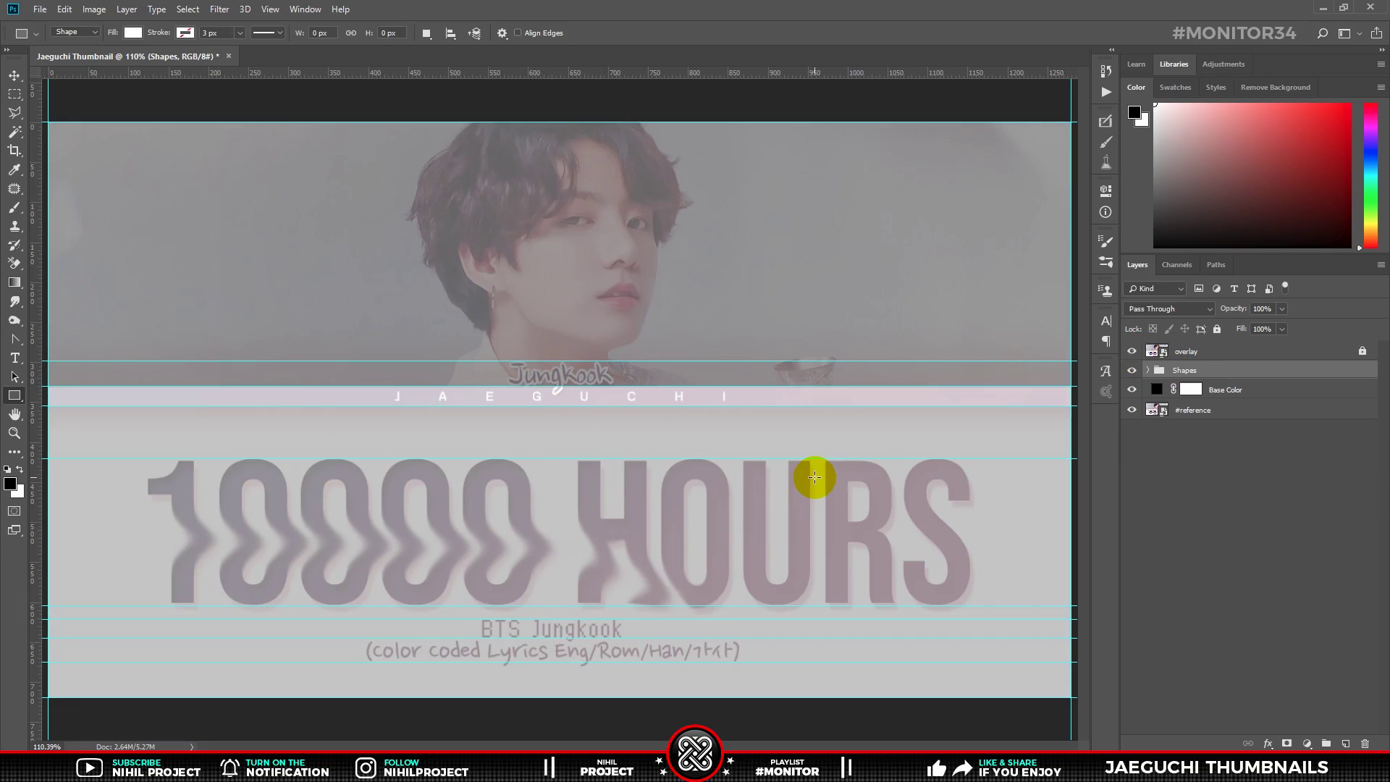
Type '10000 HOURS' on the canvas in Bebas Neue Bold.
left_click(15, 358)
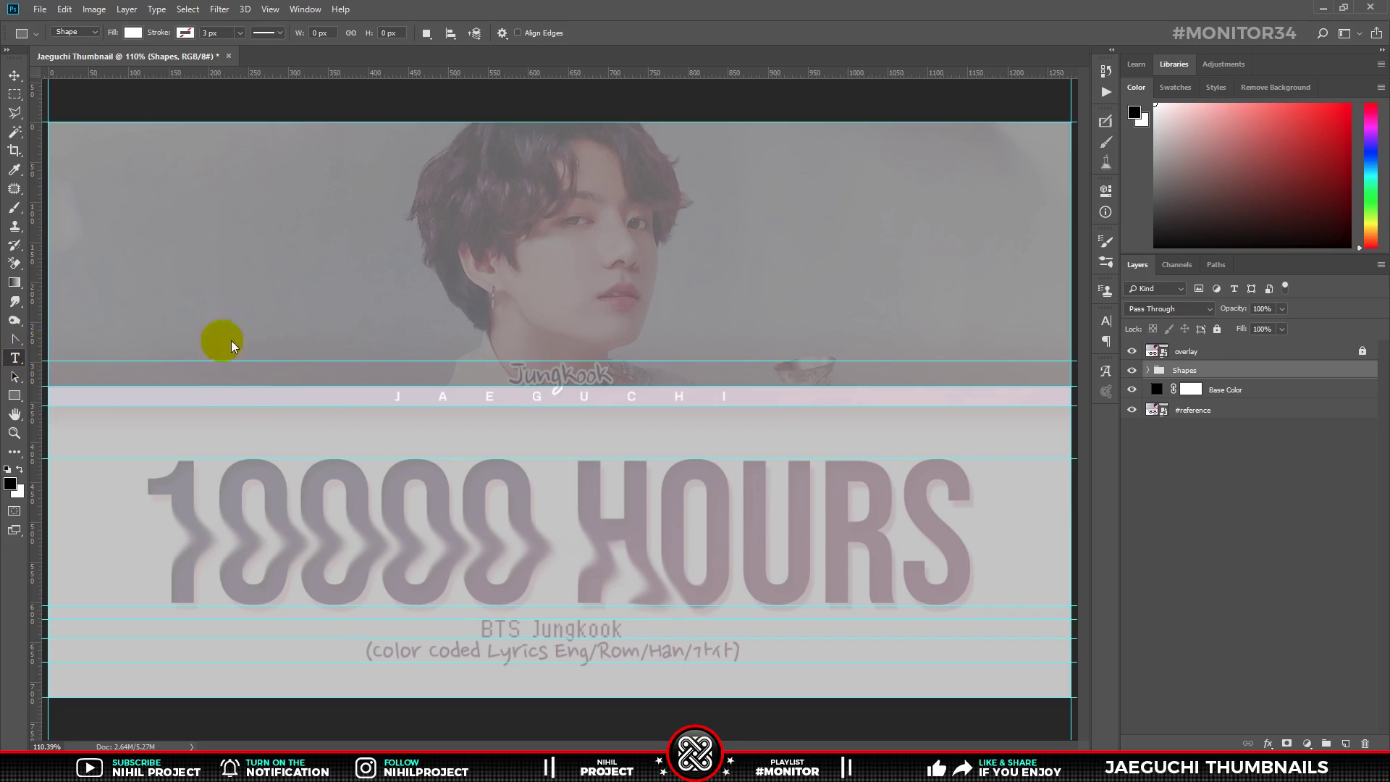
left_click(742, 268)
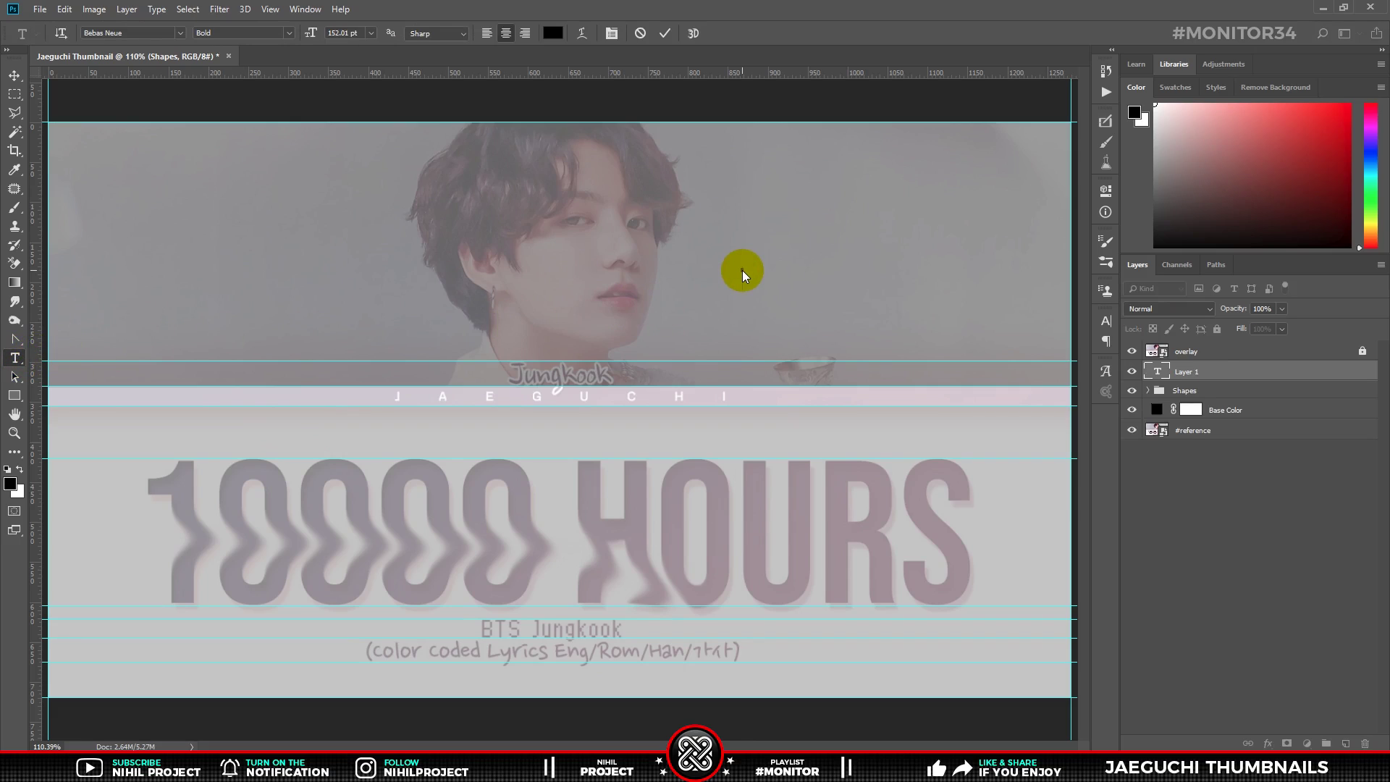
type("10000 HOURS")
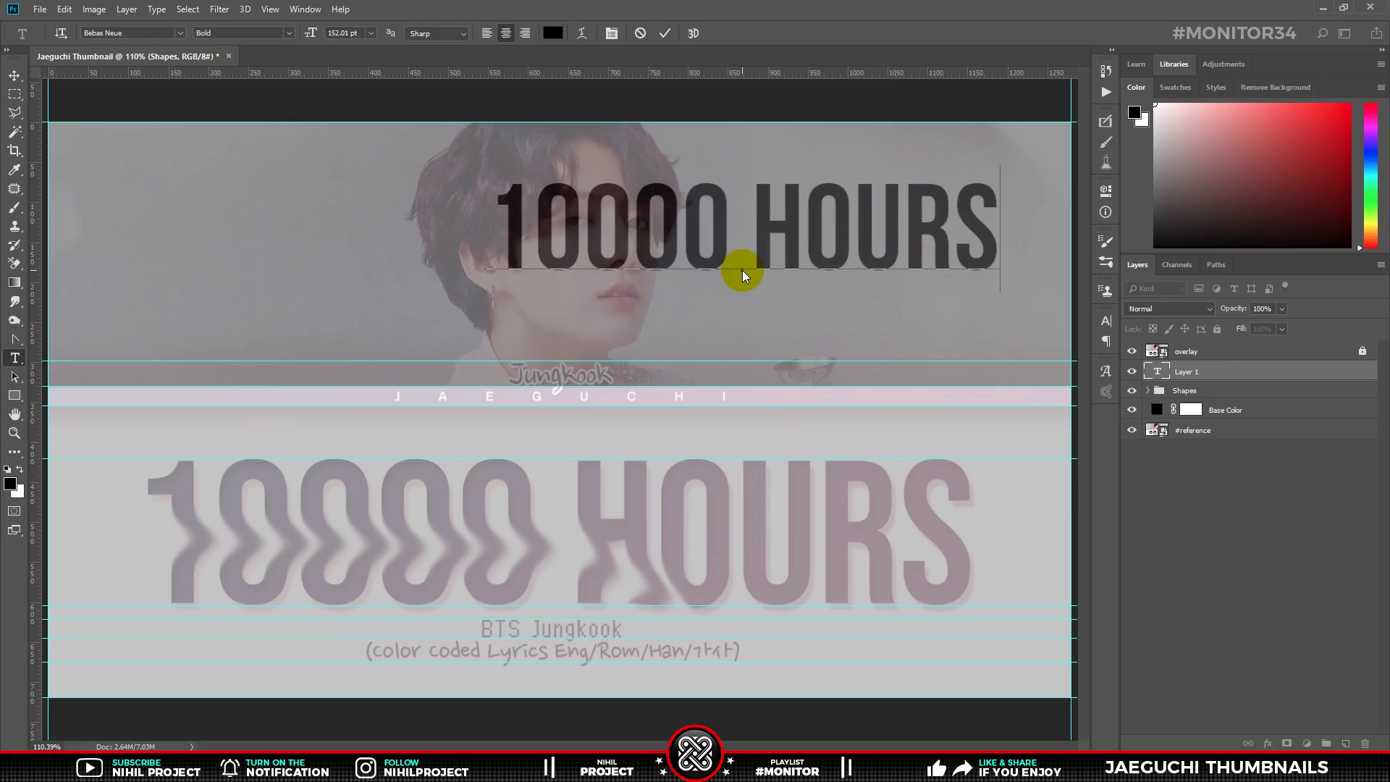
key("ctrl+a")
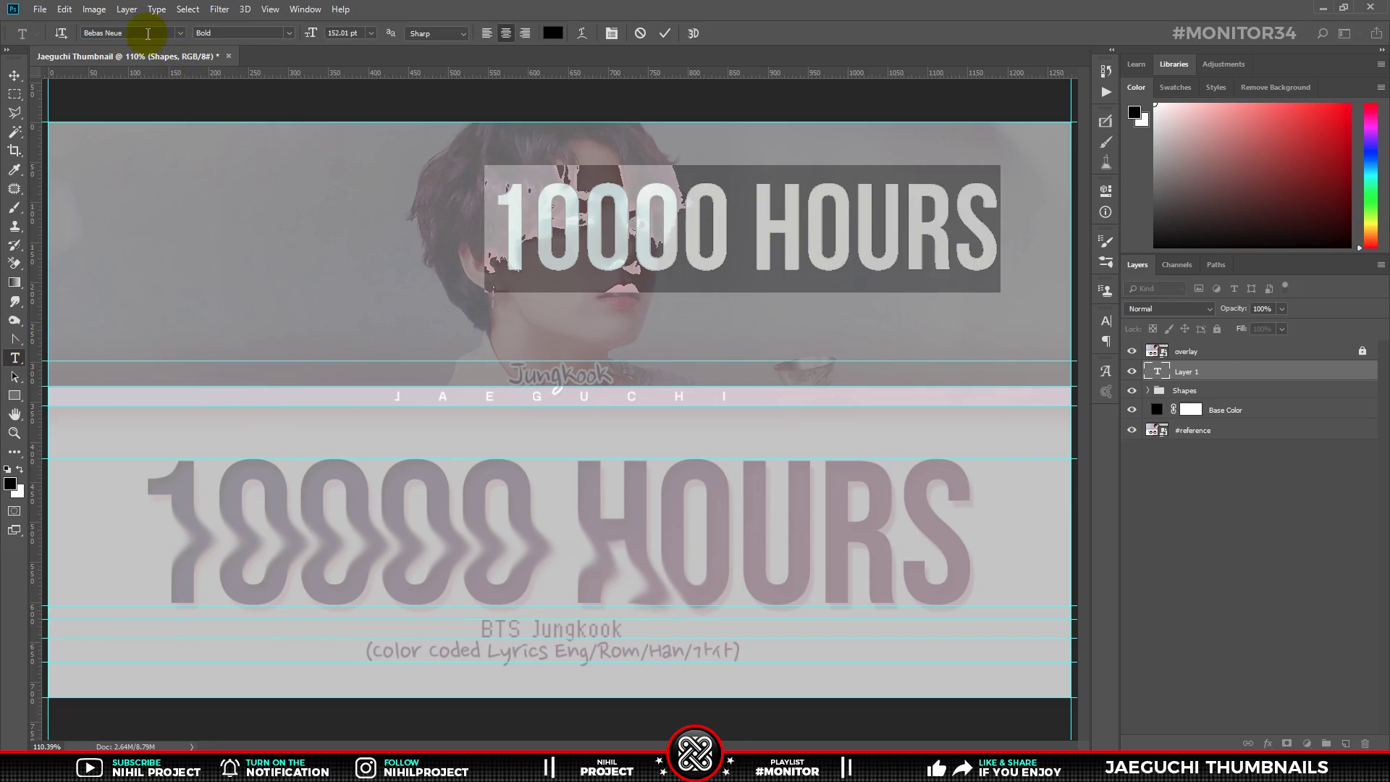
left_click(128, 32)
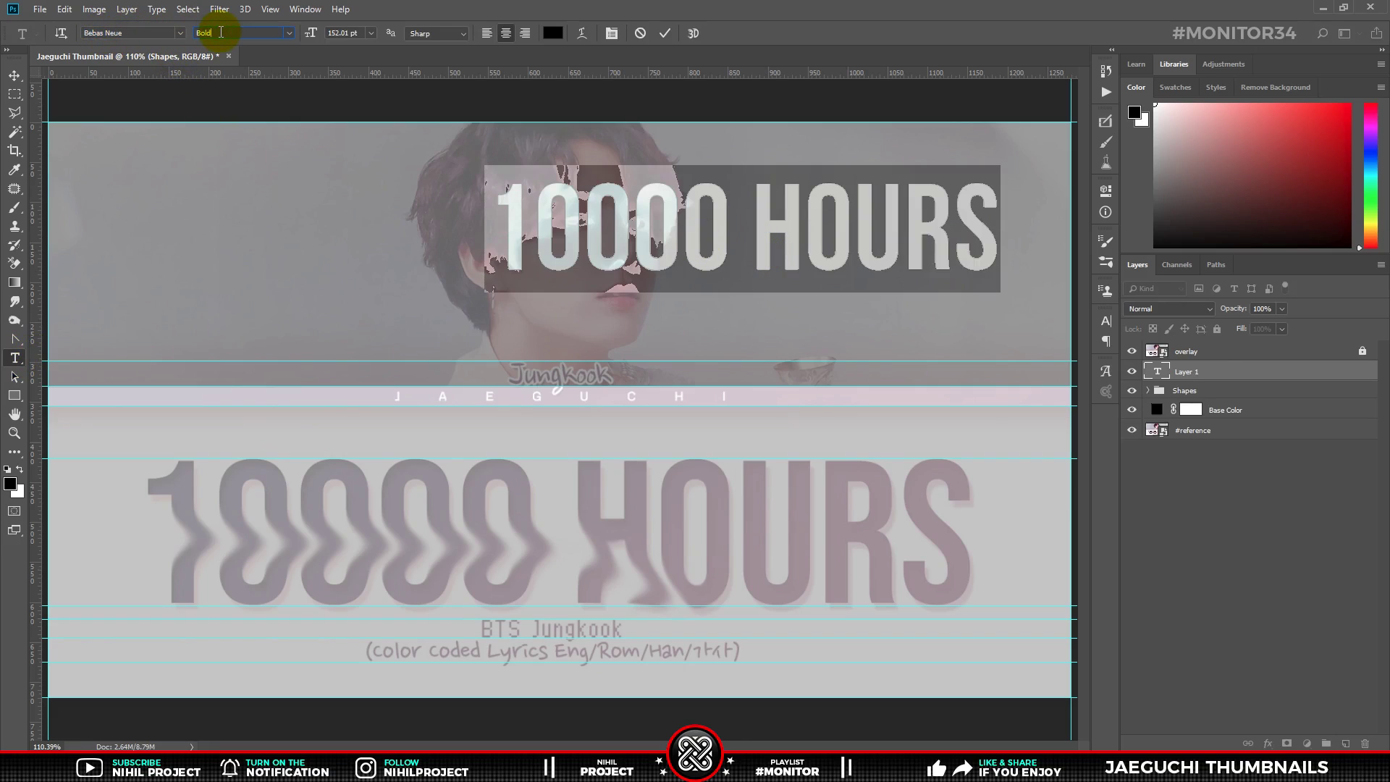
left_click(664, 32)
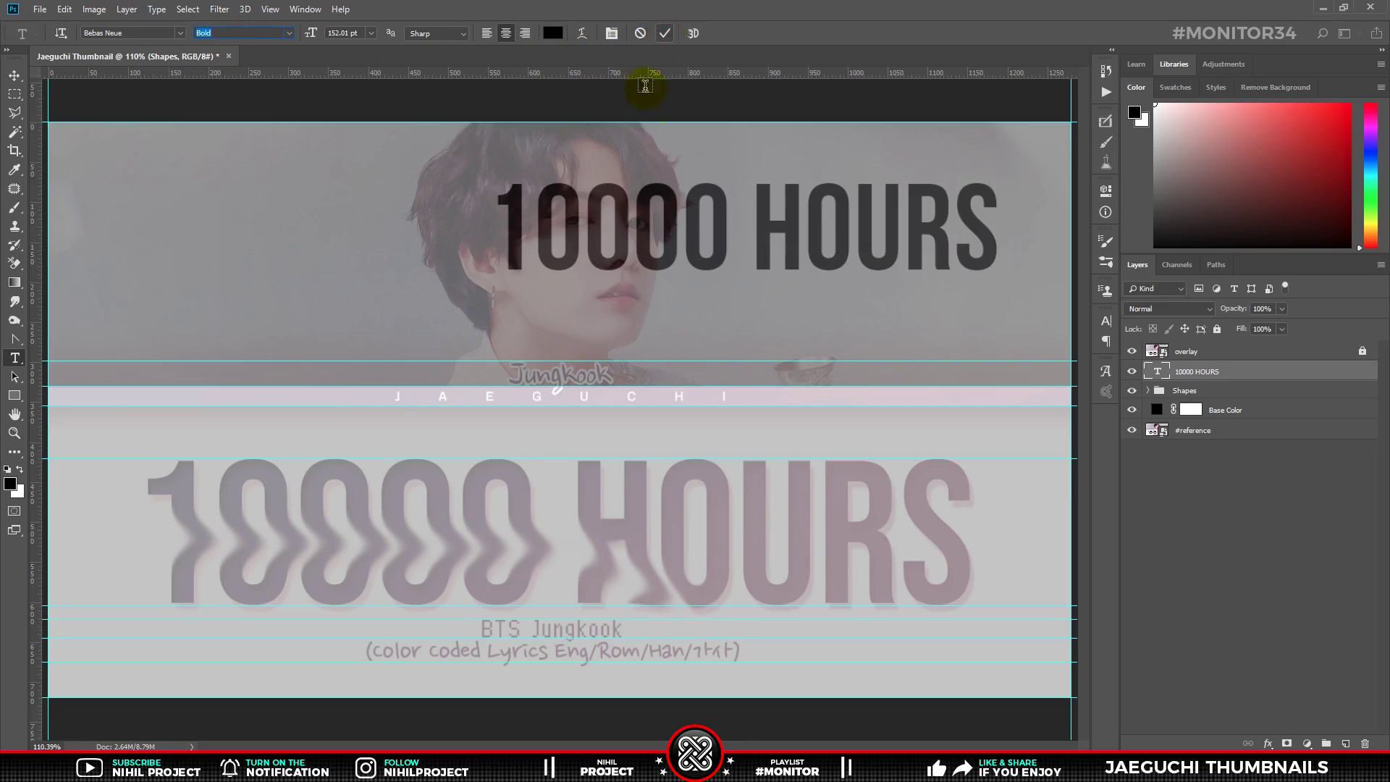
Move the title down and scale it to about 249.91 pt over the reference title.
key("ctrl+t")
mouse_move(824, 230)
left_mouse_down()
mouse_move(696, 474)
mouse_move(719, 487)
left_mouse_up()
left_click_drag(326, 600, 133, 638)
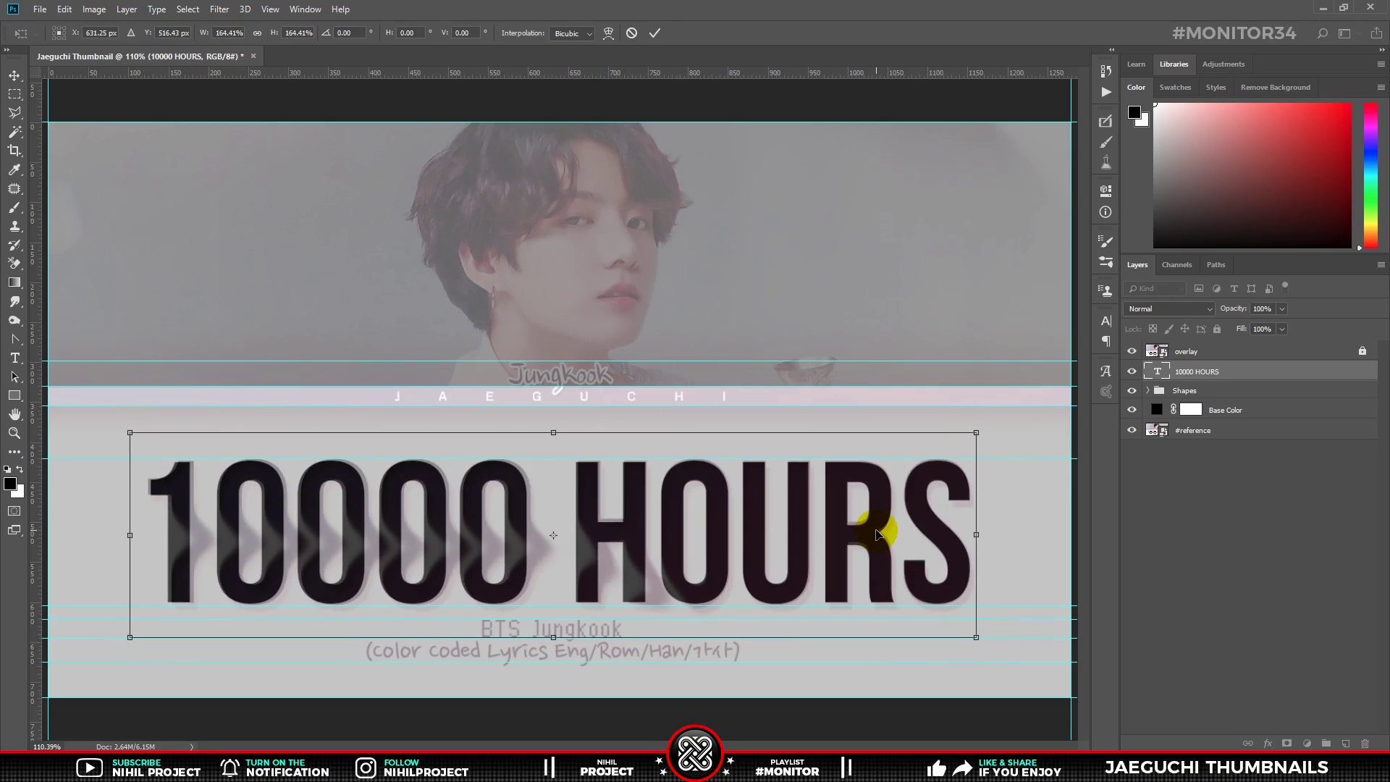
key("Return")
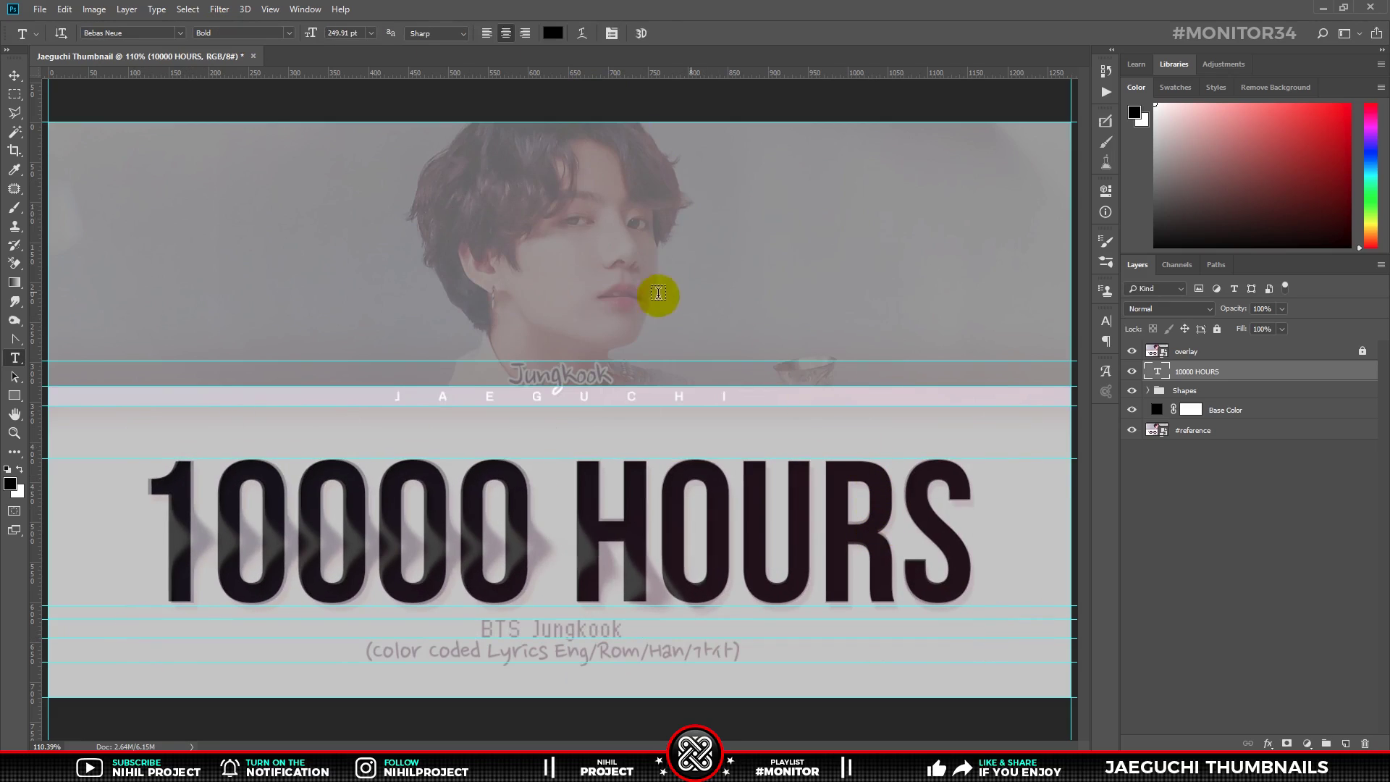
Type 'JAEGUCHI' and set it to Roboto Bold at 17 pt.
left_click(665, 300)
type("JAEGUCHI")
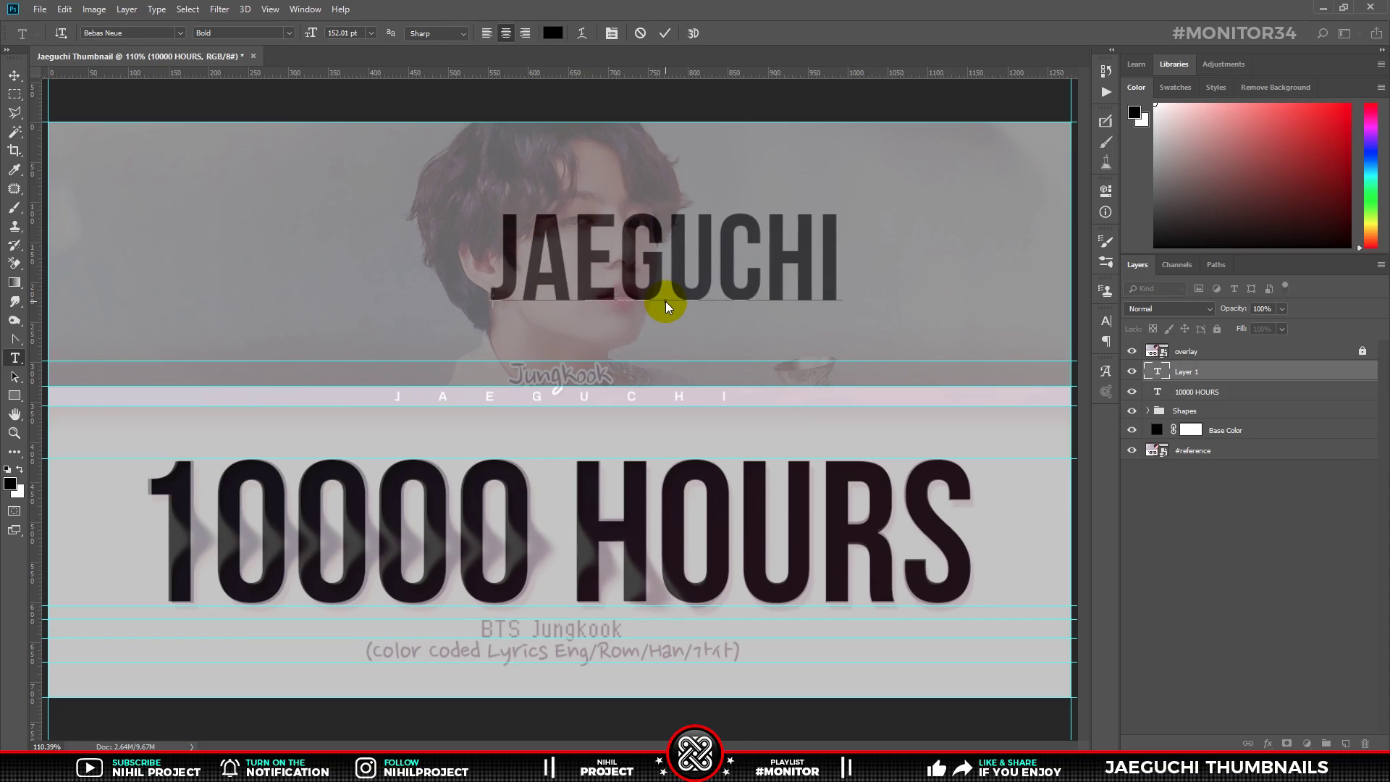
key("ctrl")
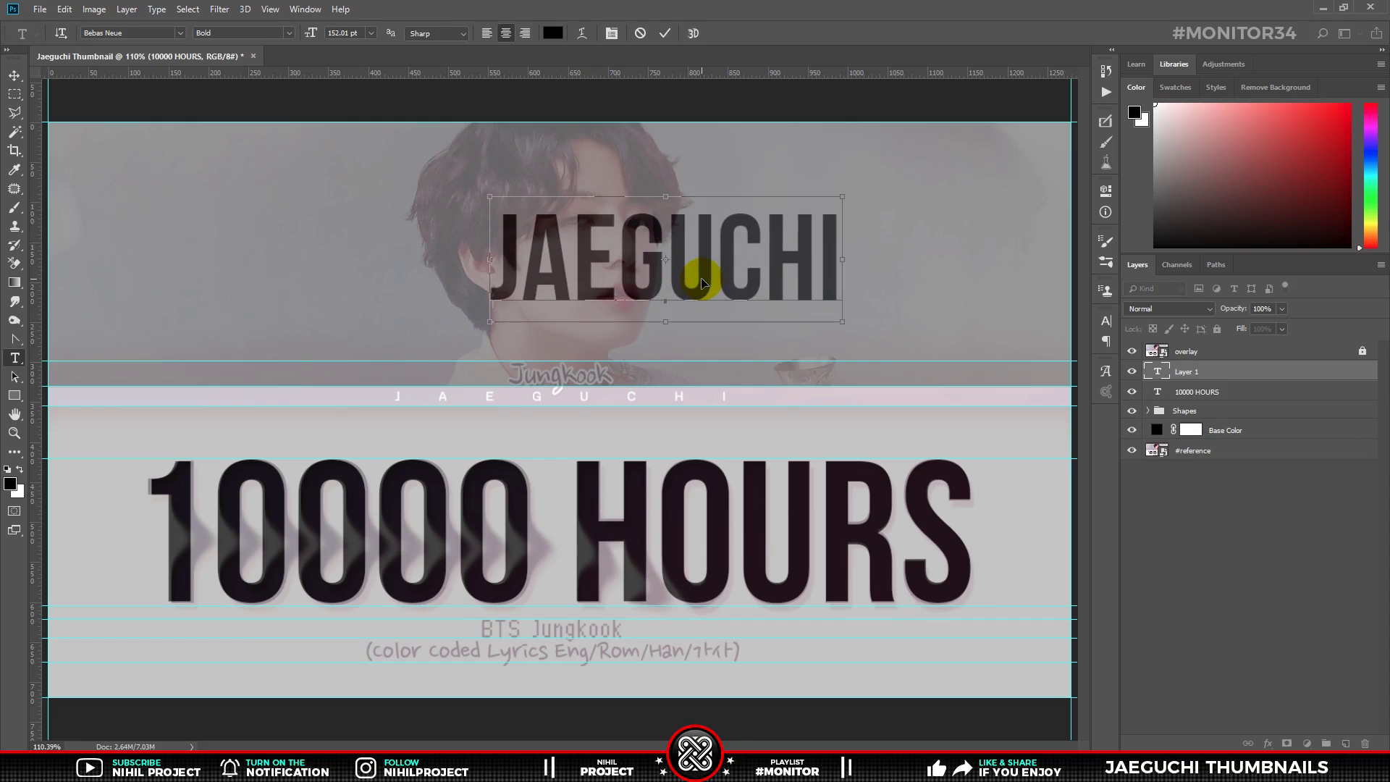
key("ctrl+a")
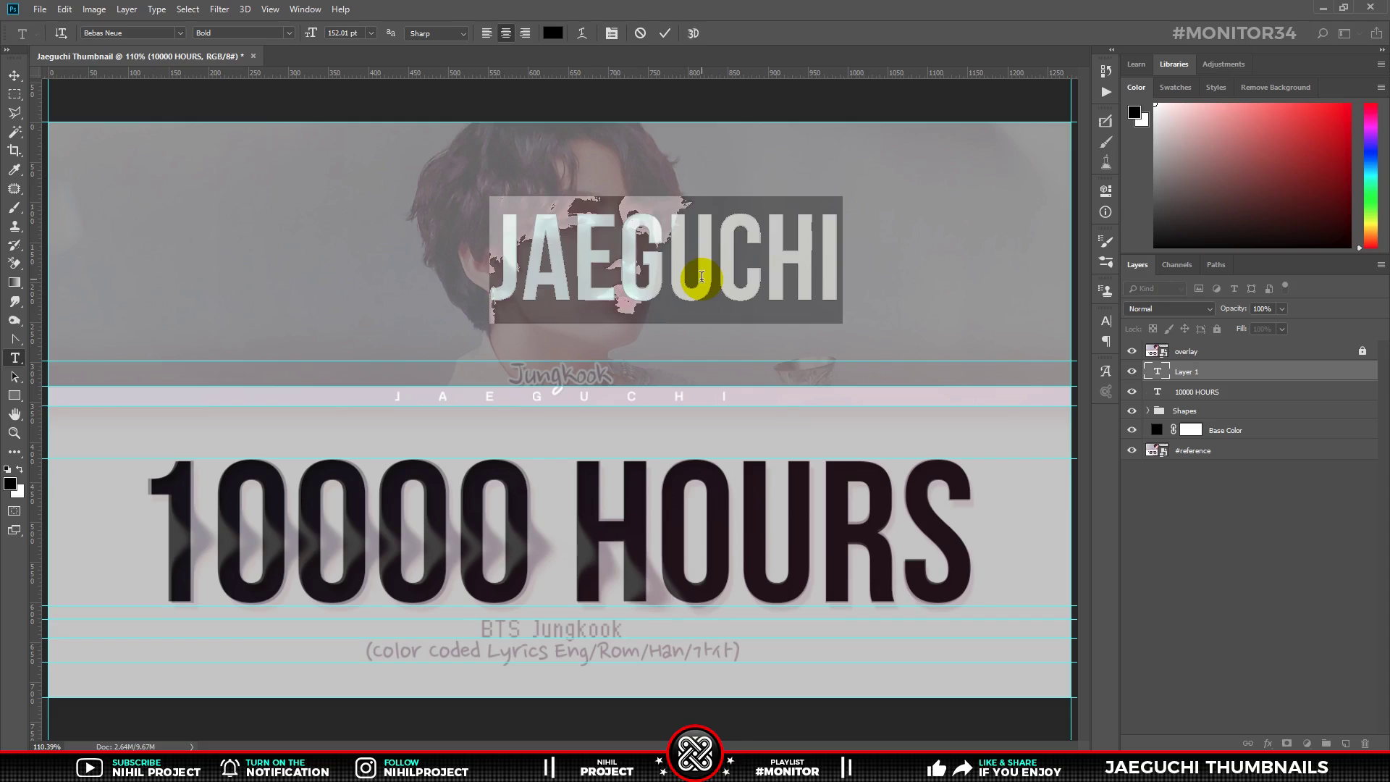
key("ctrl+t")
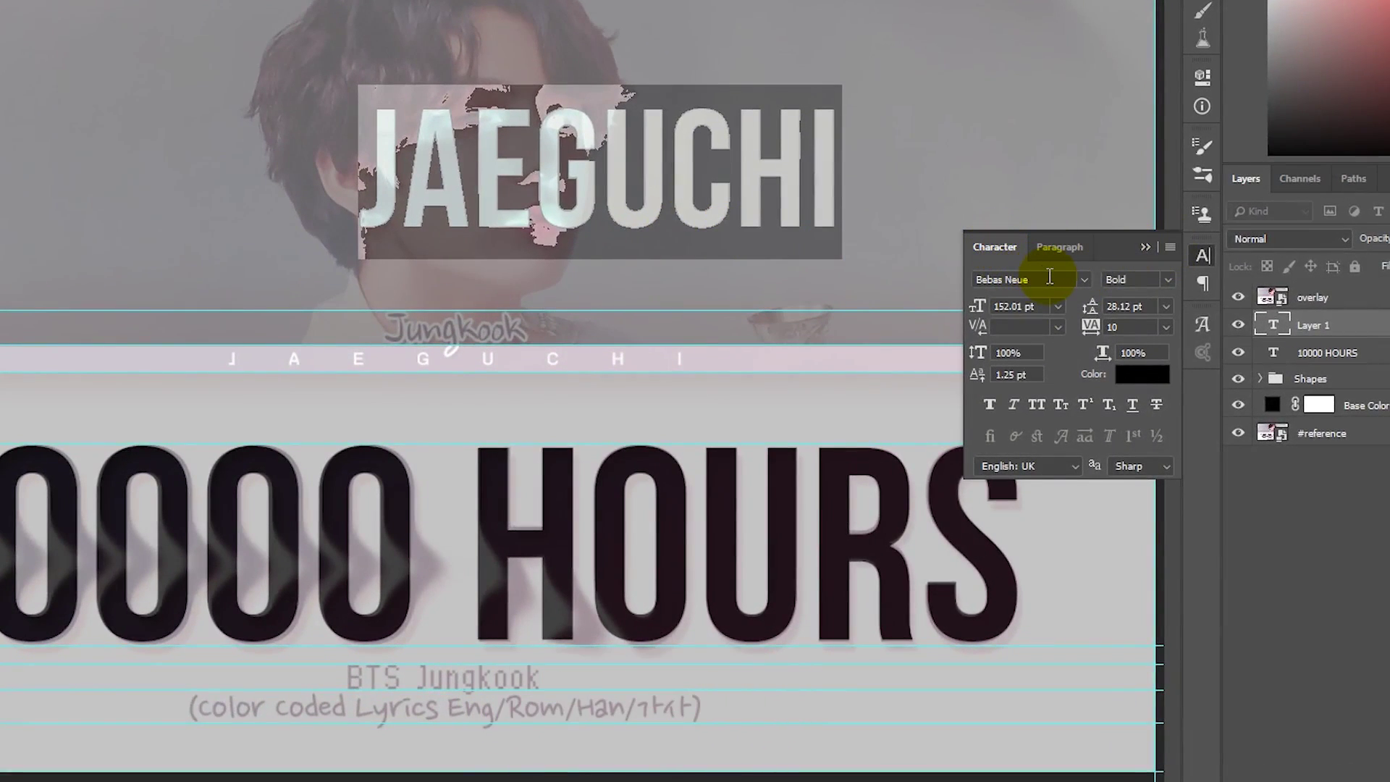
left_click(1049, 279)
type("Roboto")
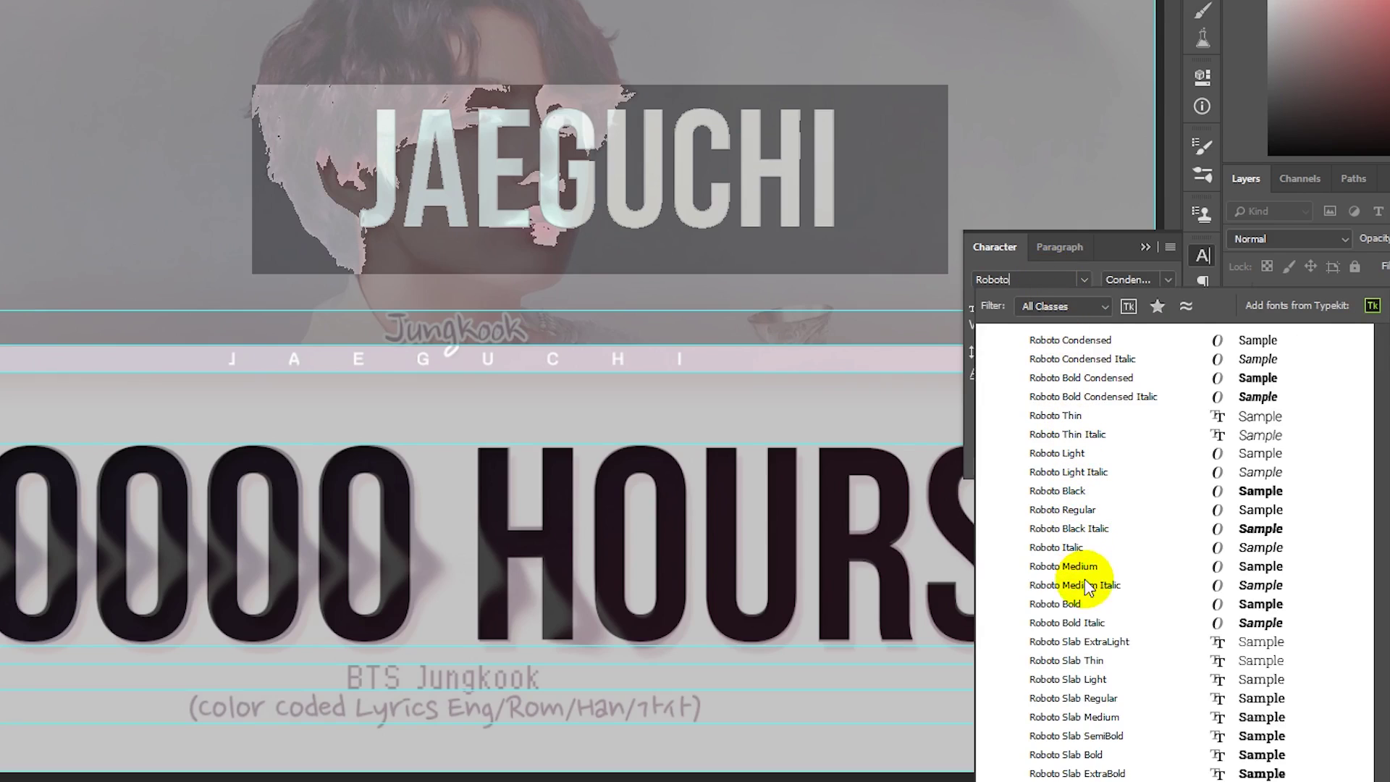
left_click(1087, 605)
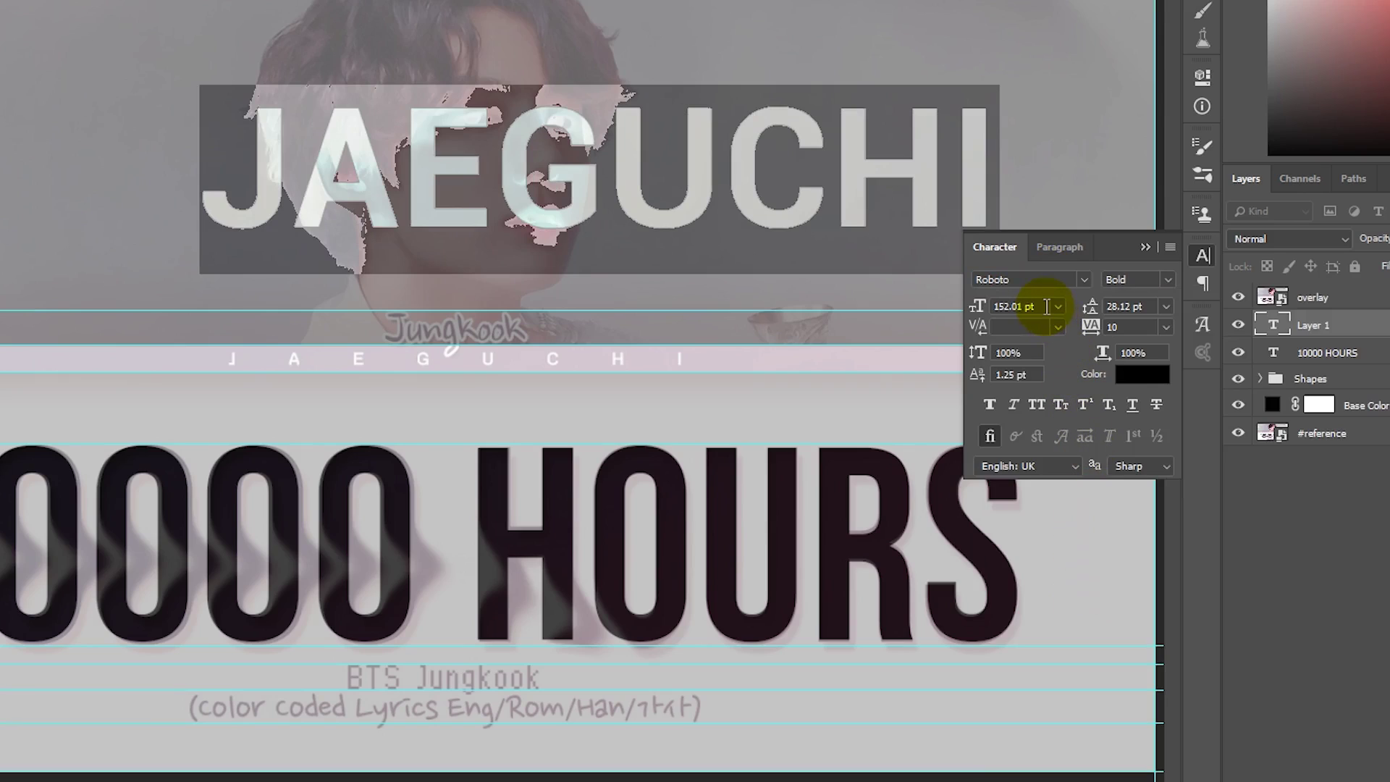
left_click(1024, 306)
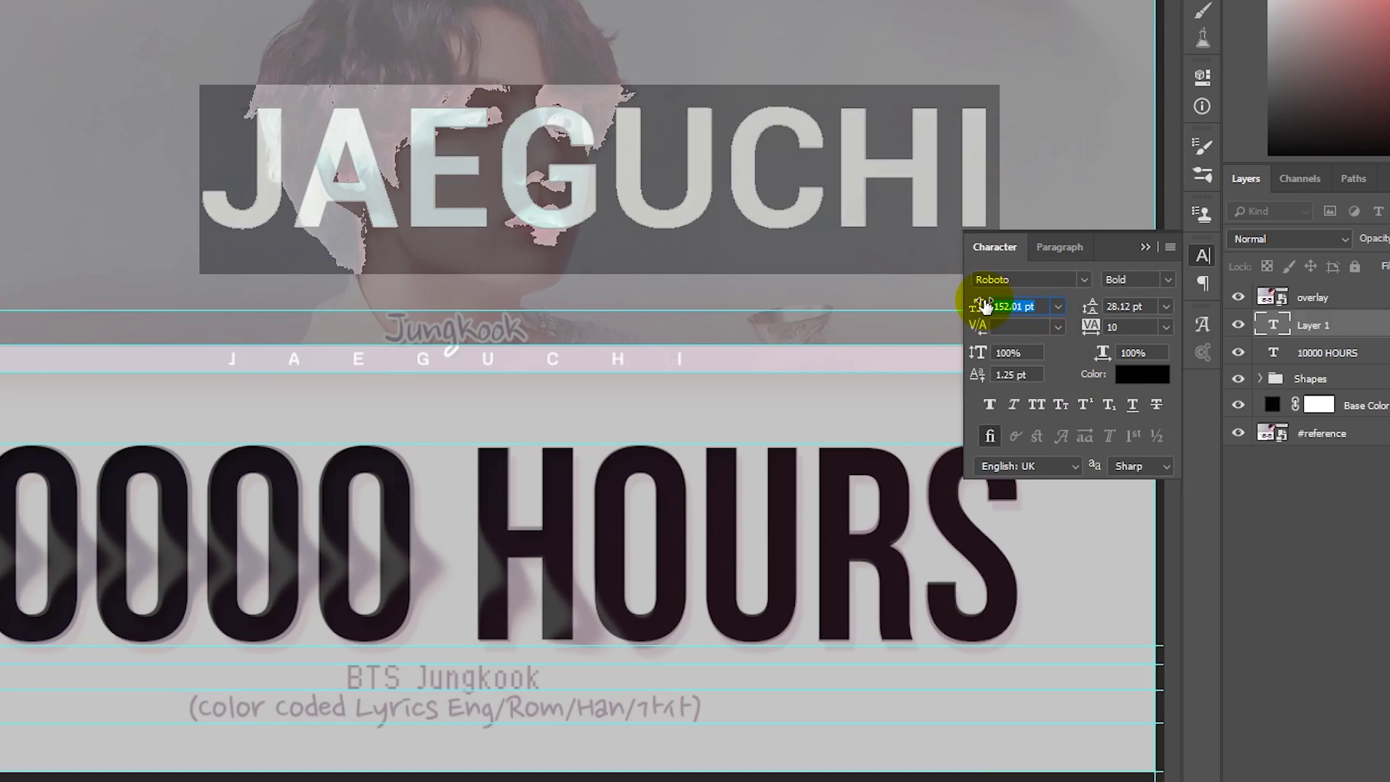
type("17")
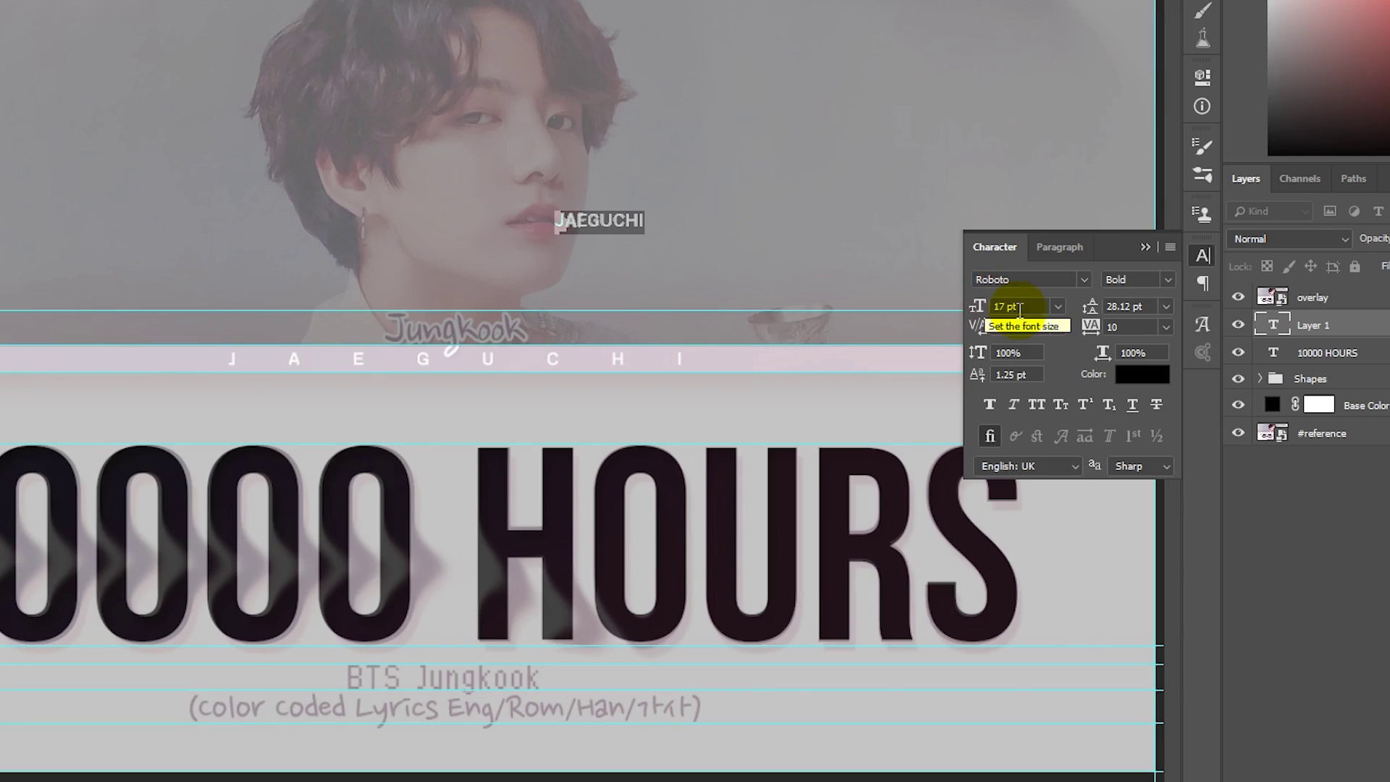
Widen JAEGUCHI's tracking to 2820 and move it onto the band's JAEGUCHI row.
left_click(1128, 326)
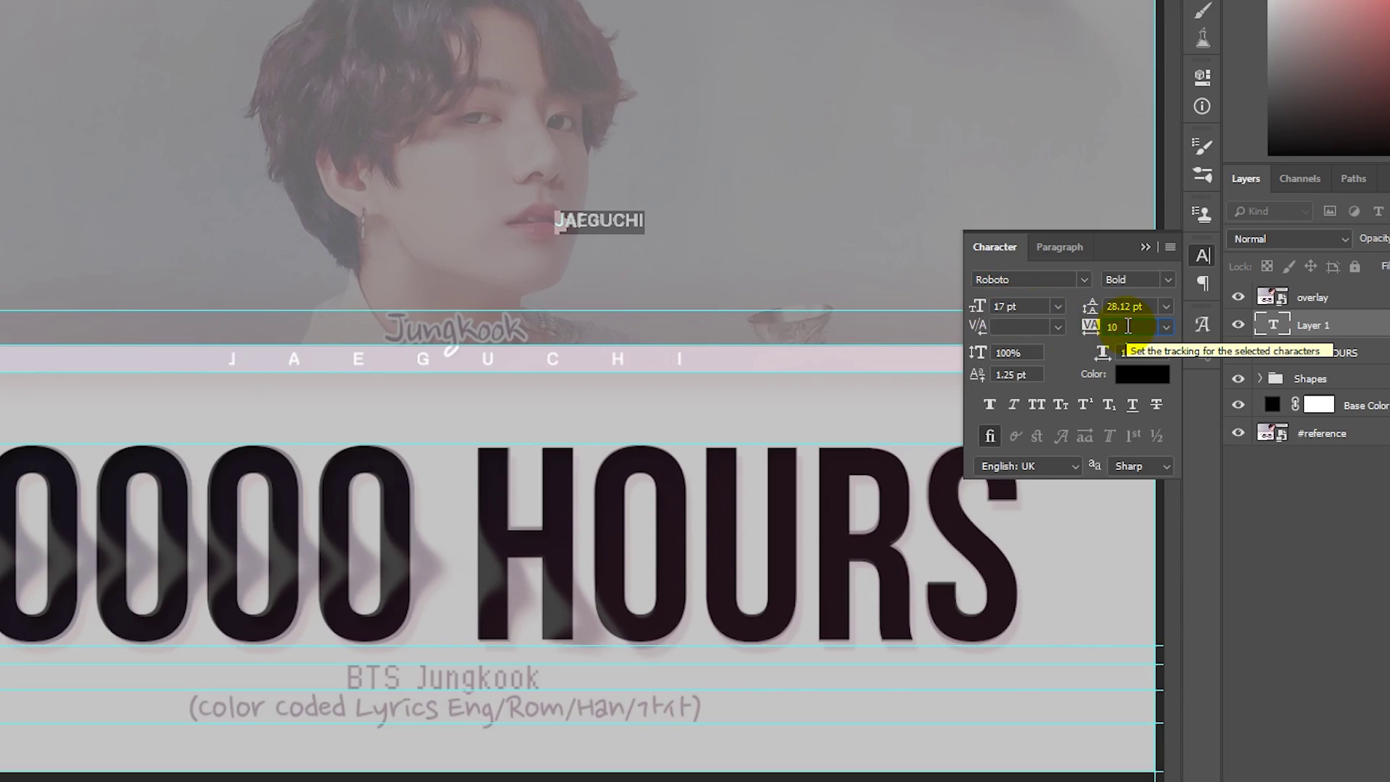
key("shift+Up")
key("shift+Up")
key("shift+Up")
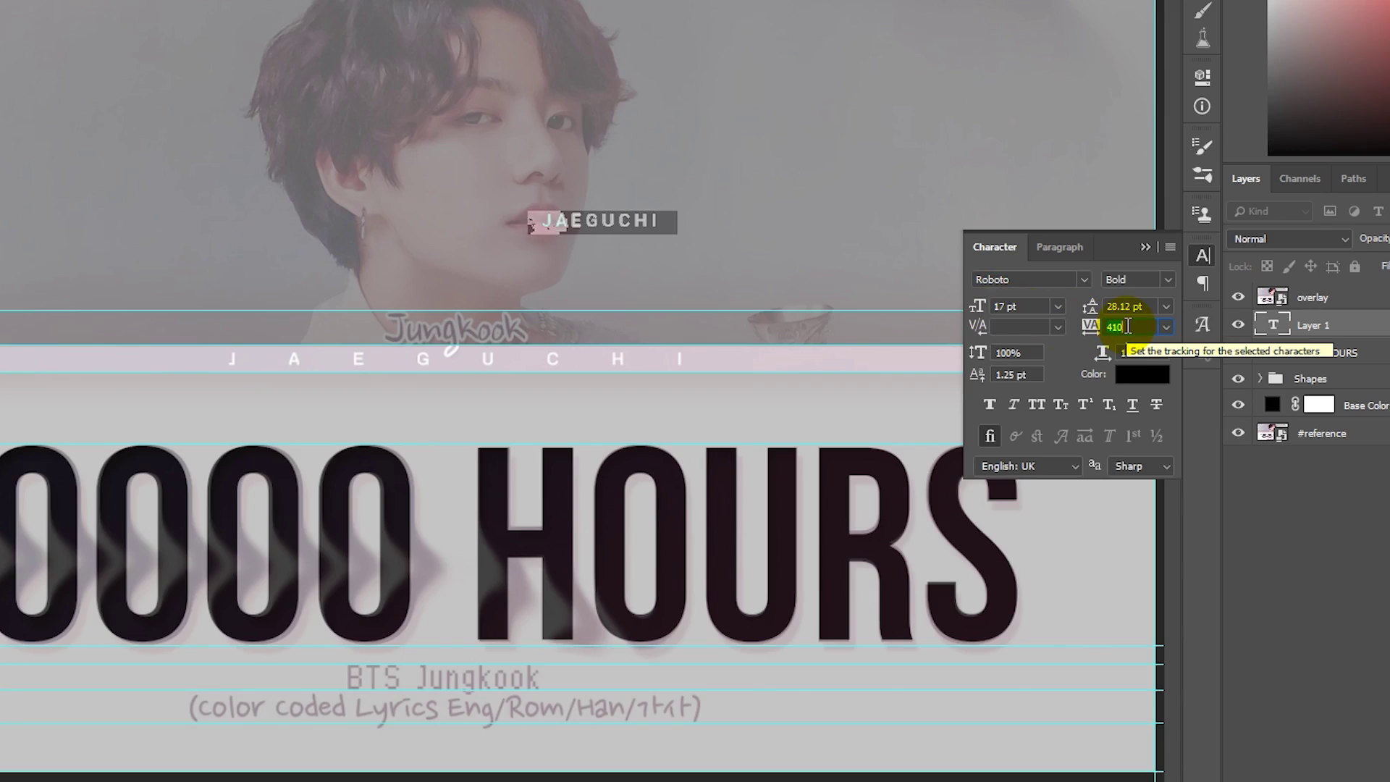
key("shift+Up")
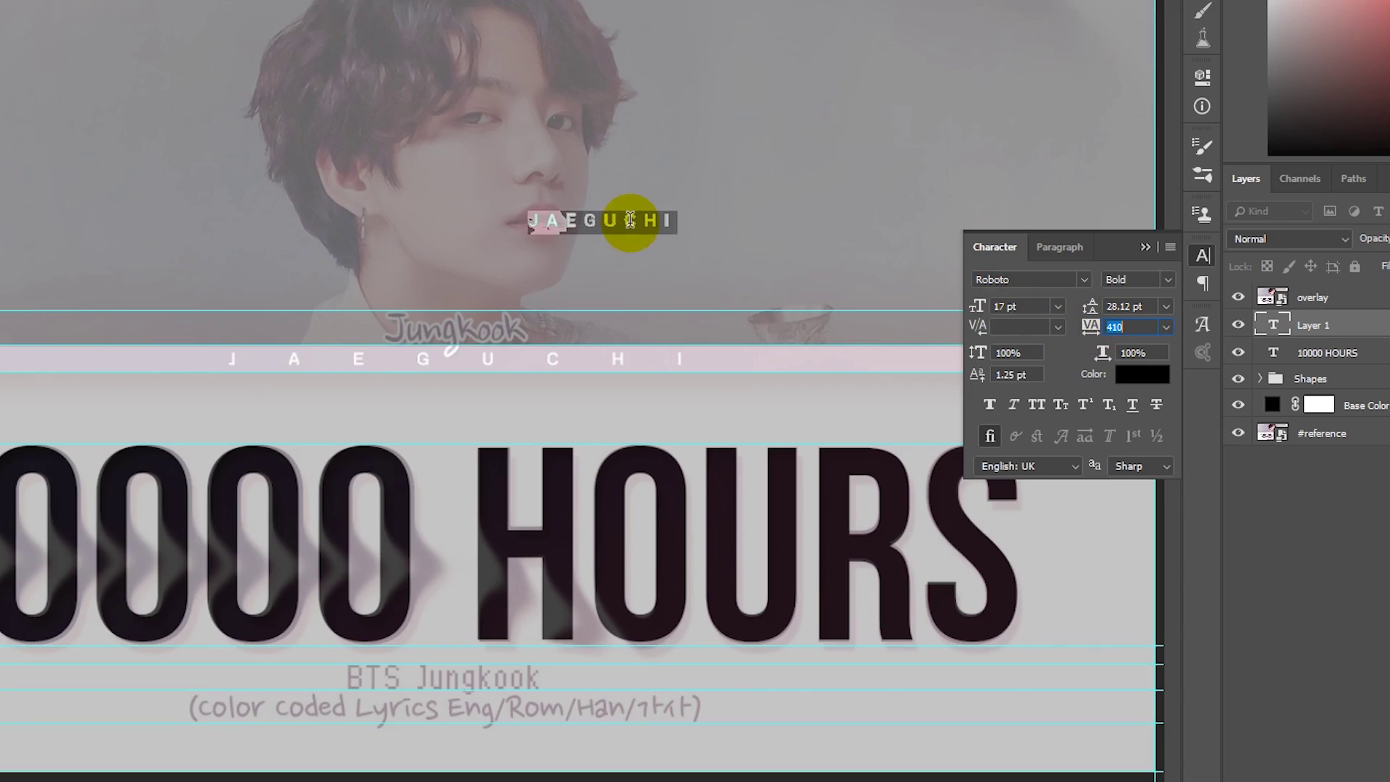
left_click(1145, 323)
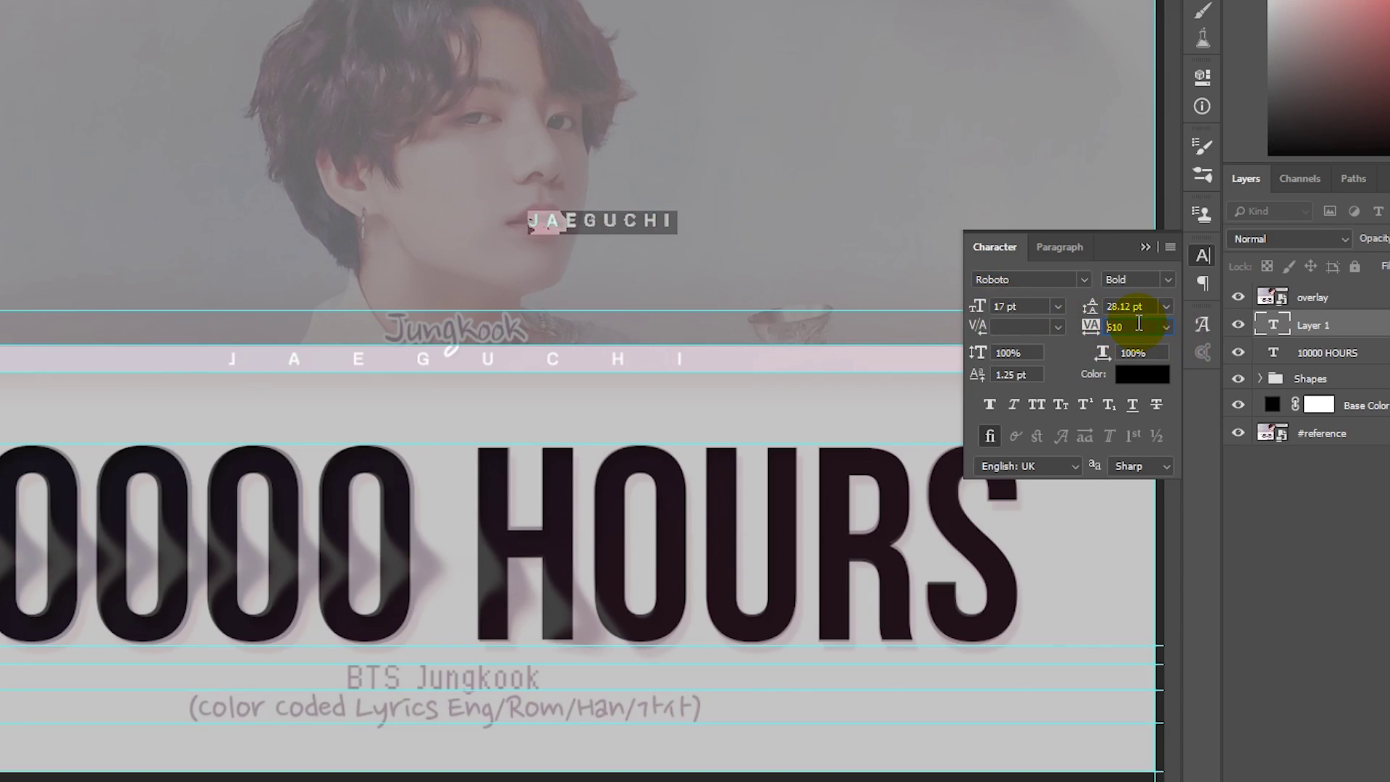
key("shift+Up")
key("shift+Up")
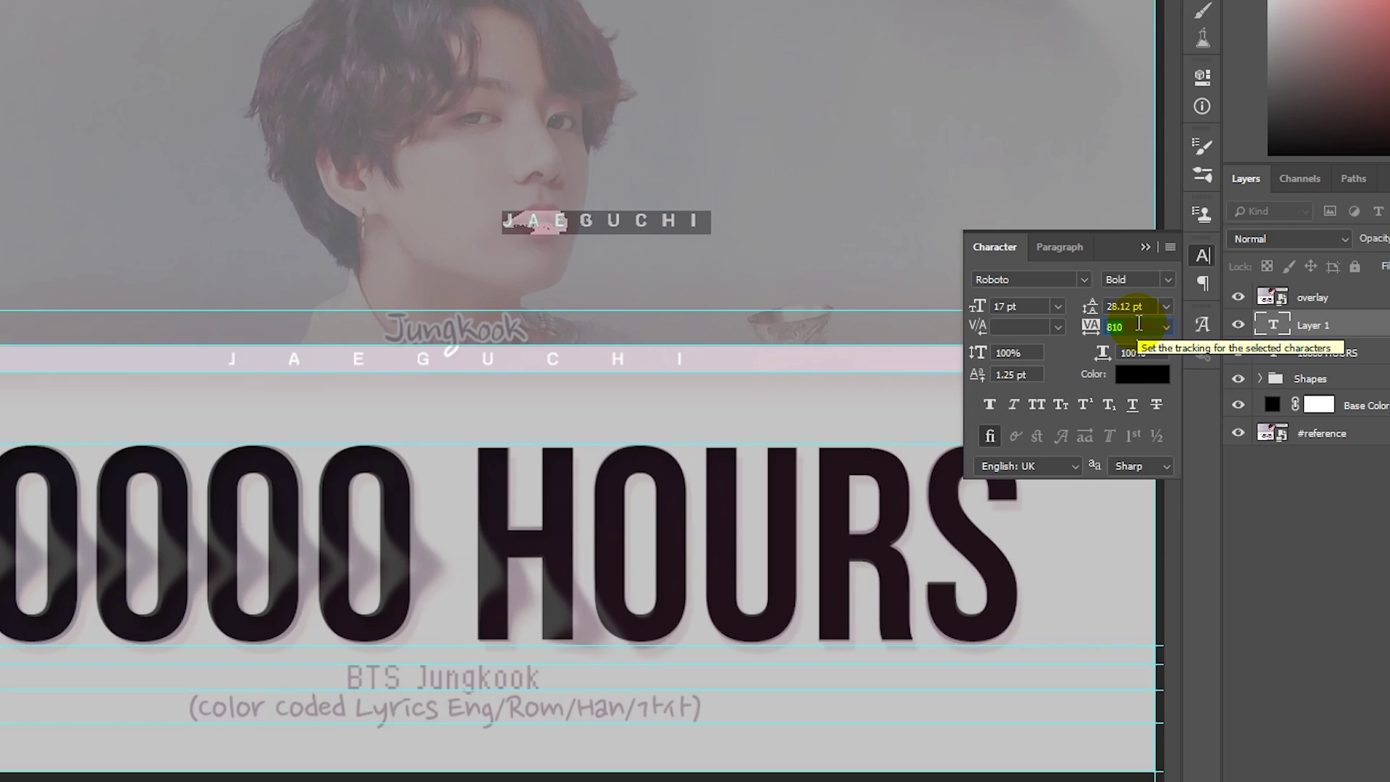
key("shift+Up")
key("shift+Up")
key("shift+Up")
key("shift+Up")
key("shift+Up")
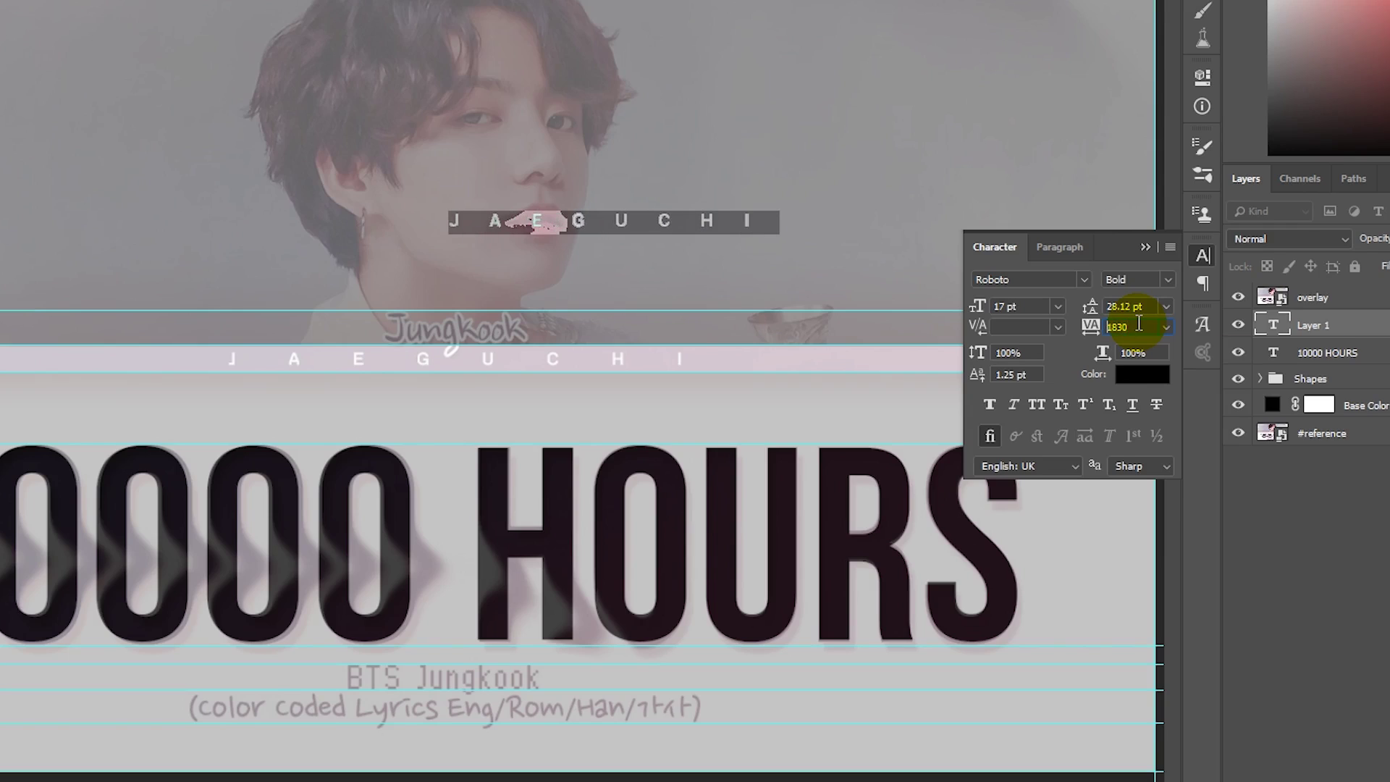
key("shift+Up")
key("shift+Up")
key("shift+Up")
key("shift+Up")
key("shift+Up")
key("shift+Up")
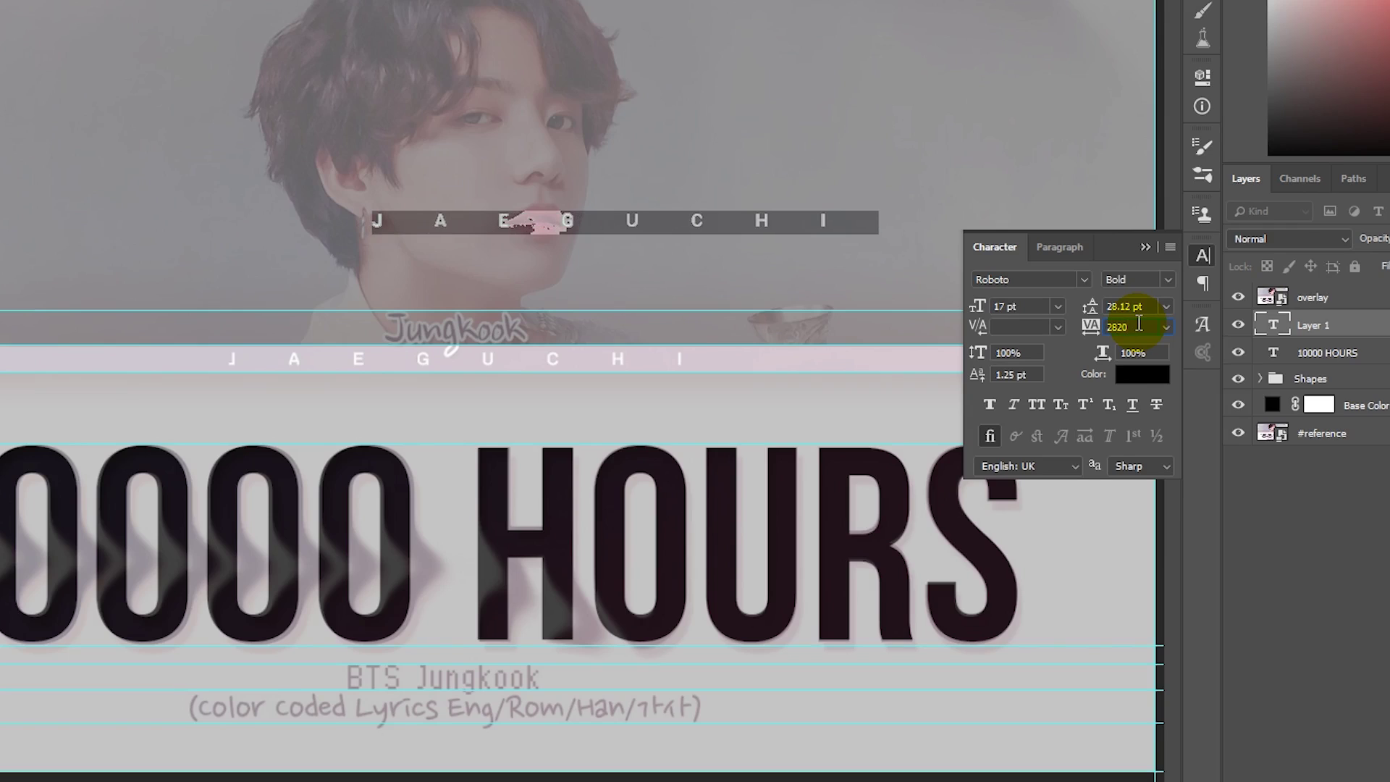
key("Return")
left_click(1146, 247)
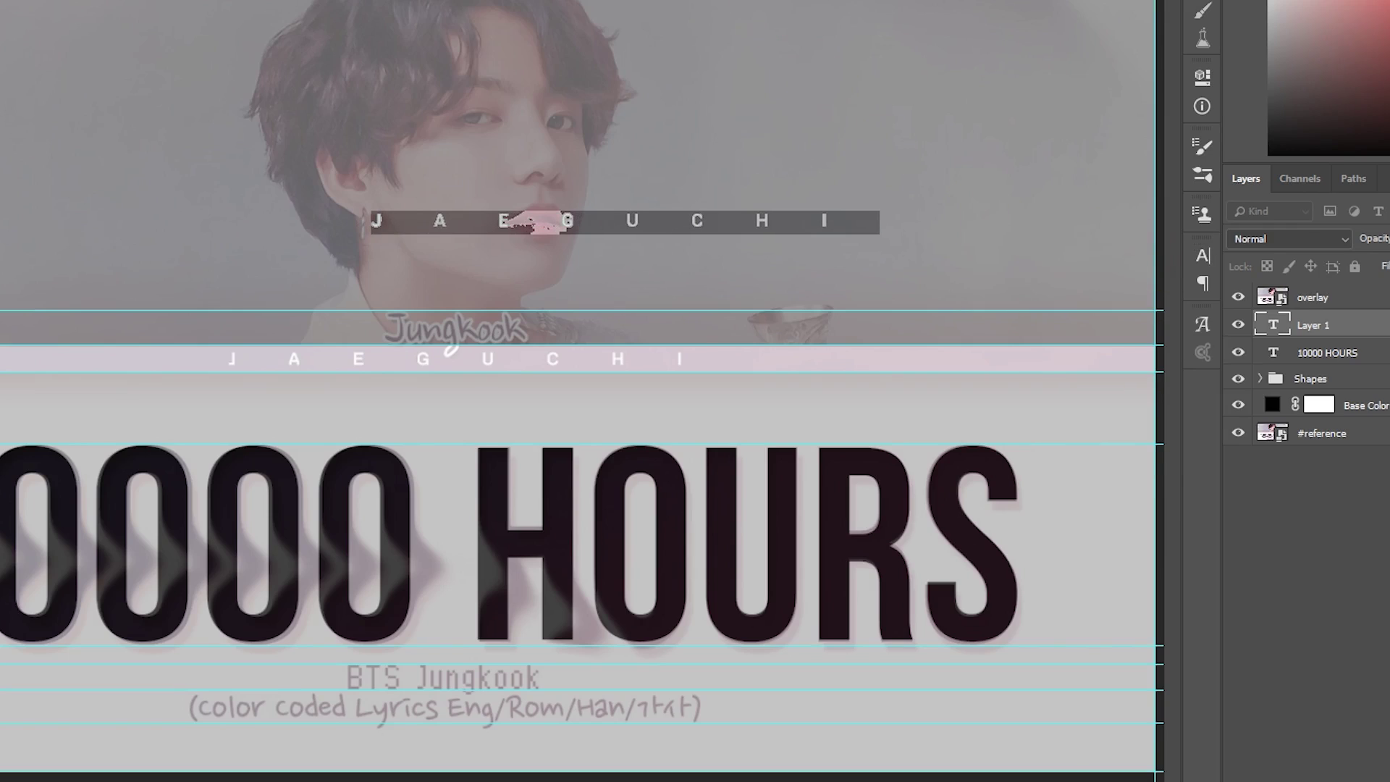
key("ctrl+Return")
left_click_drag(724, 225, 579, 362)
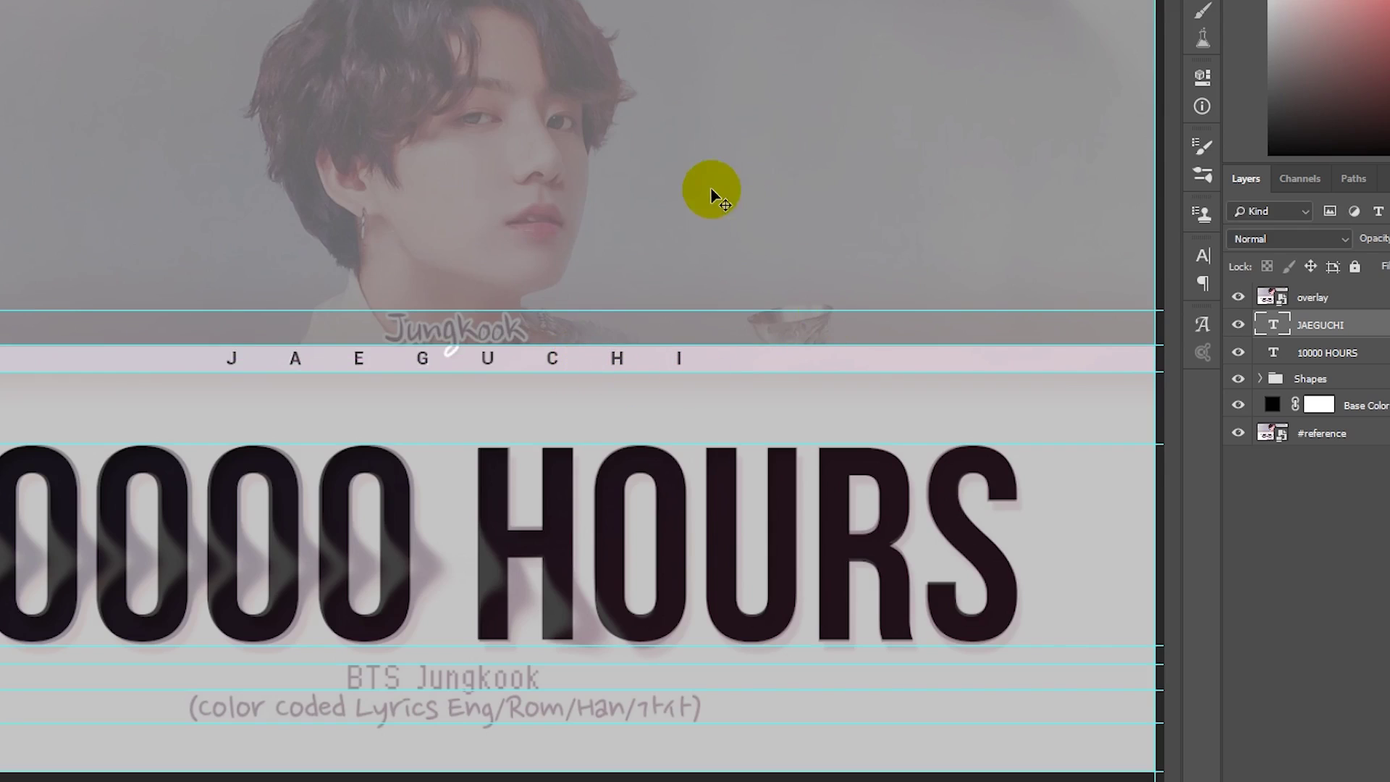
Type 'Jungkook' on the photo and reset its tracking to 0.
left_click(669, 215)
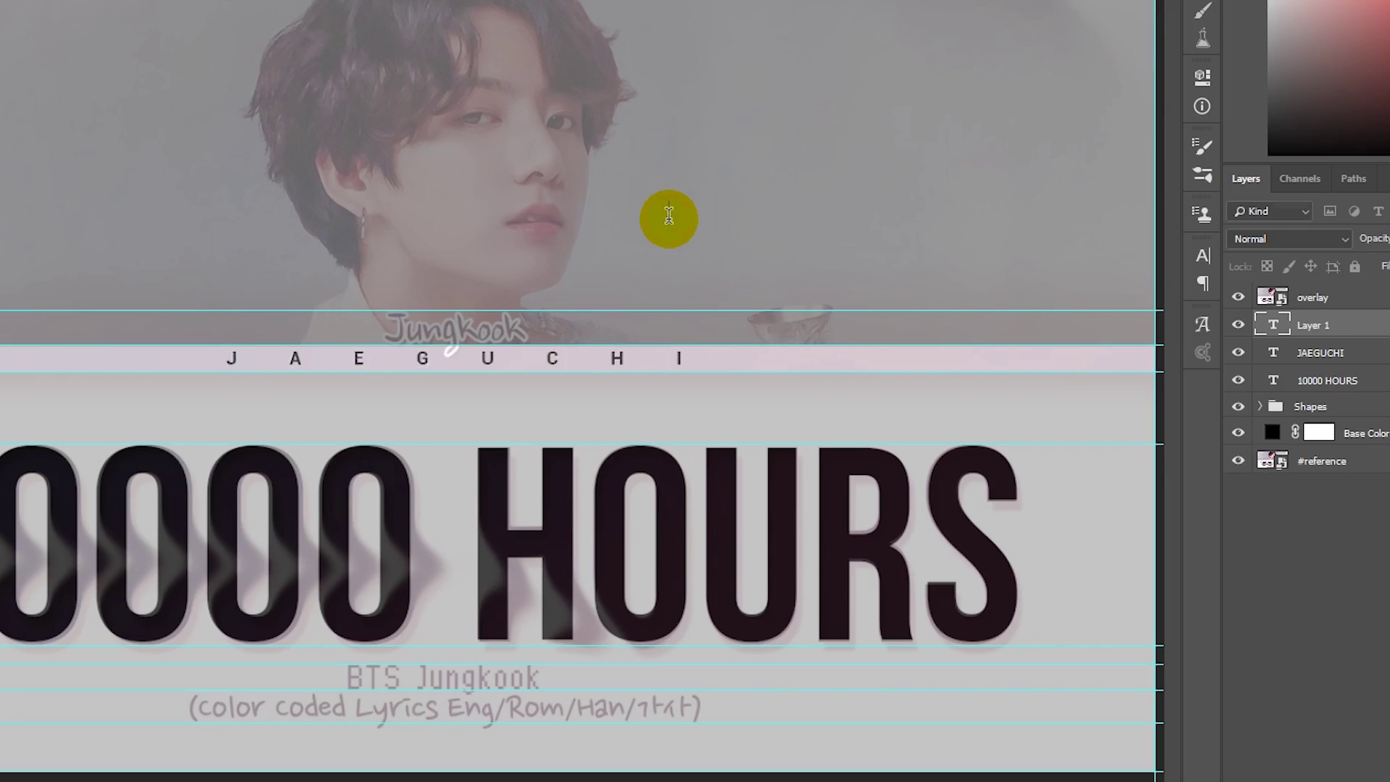
type("Jungkoo")
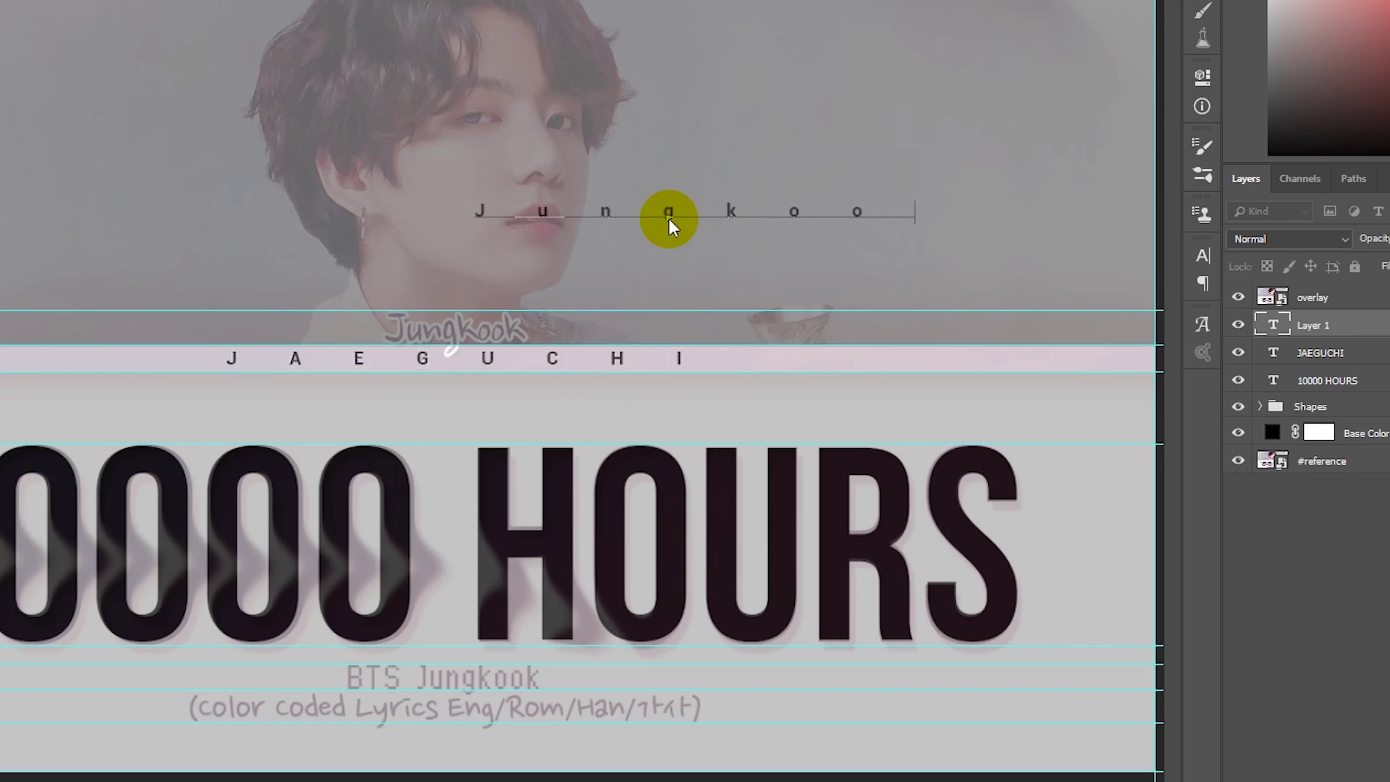
type("k")
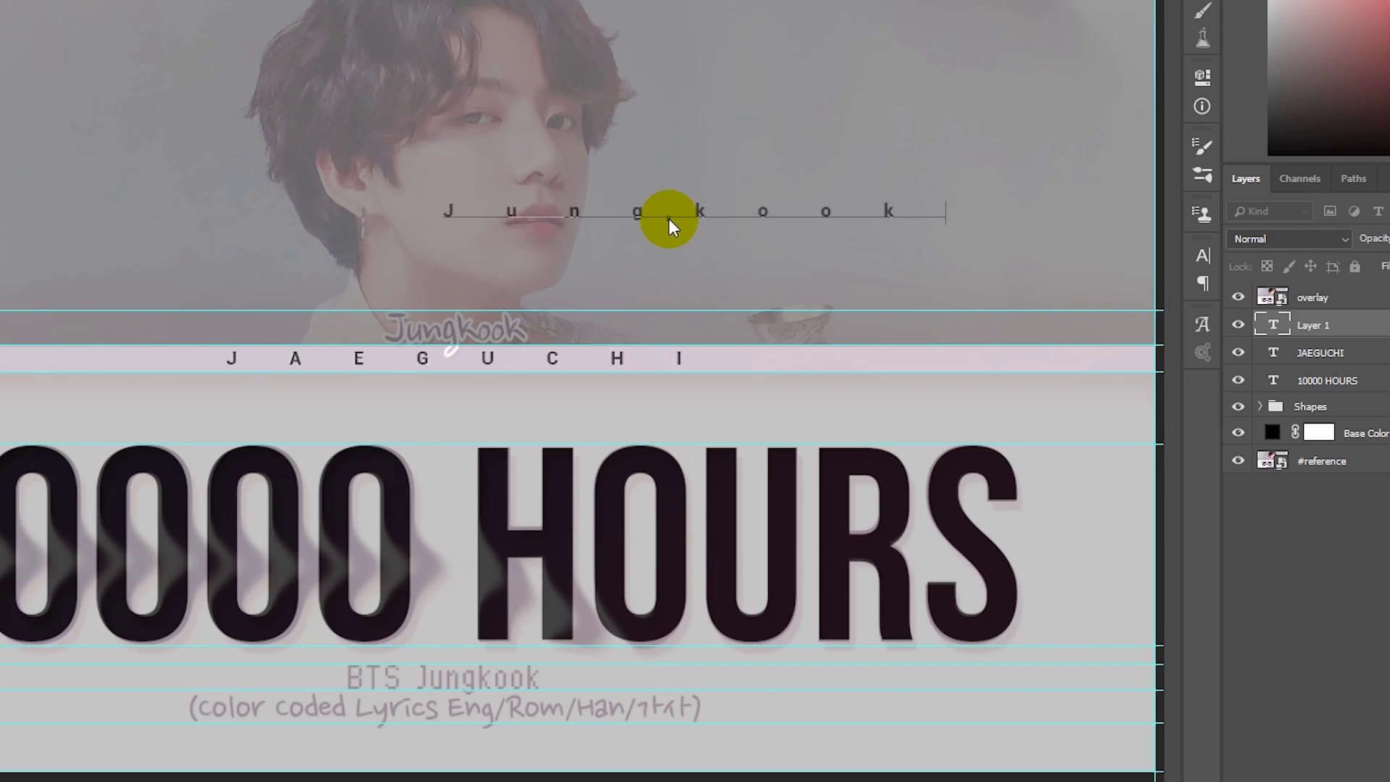
double_click(688, 212)
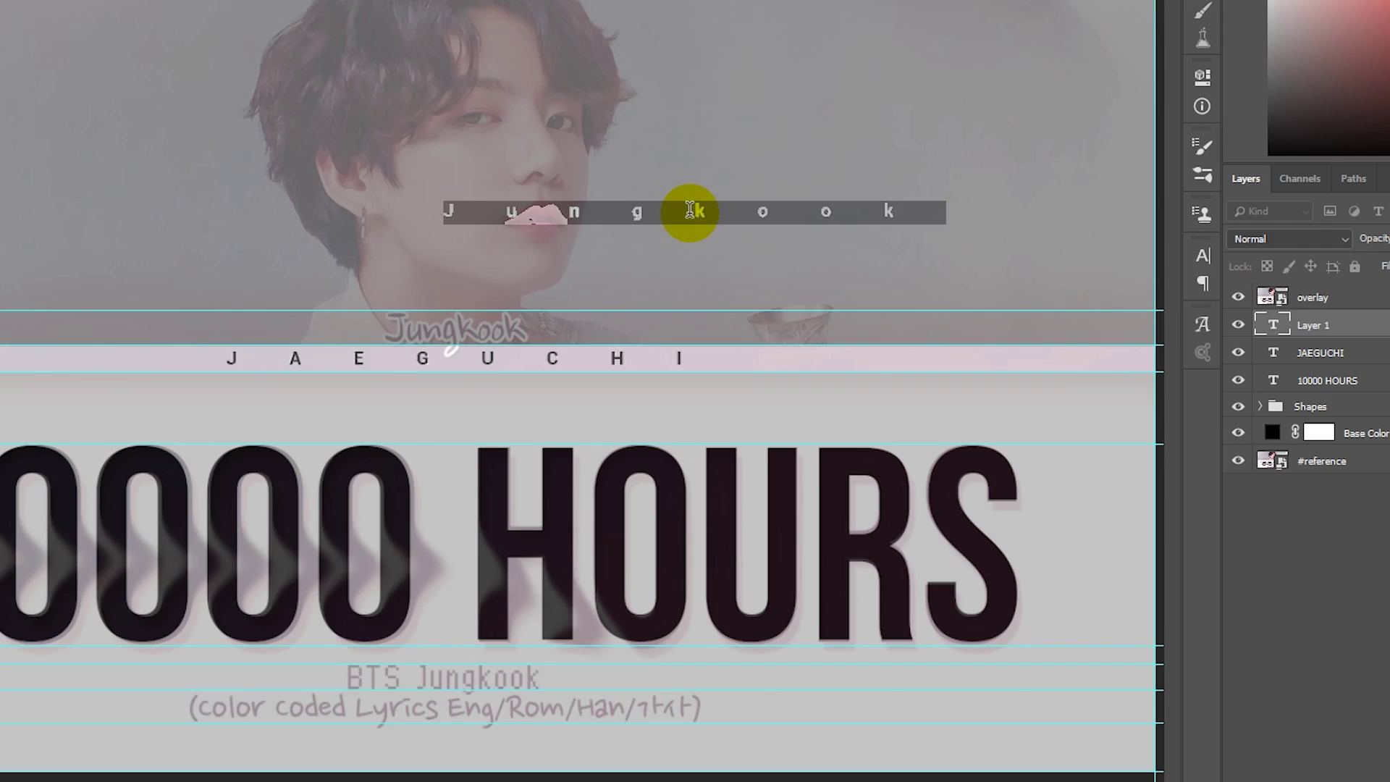
key("ctrl+t")
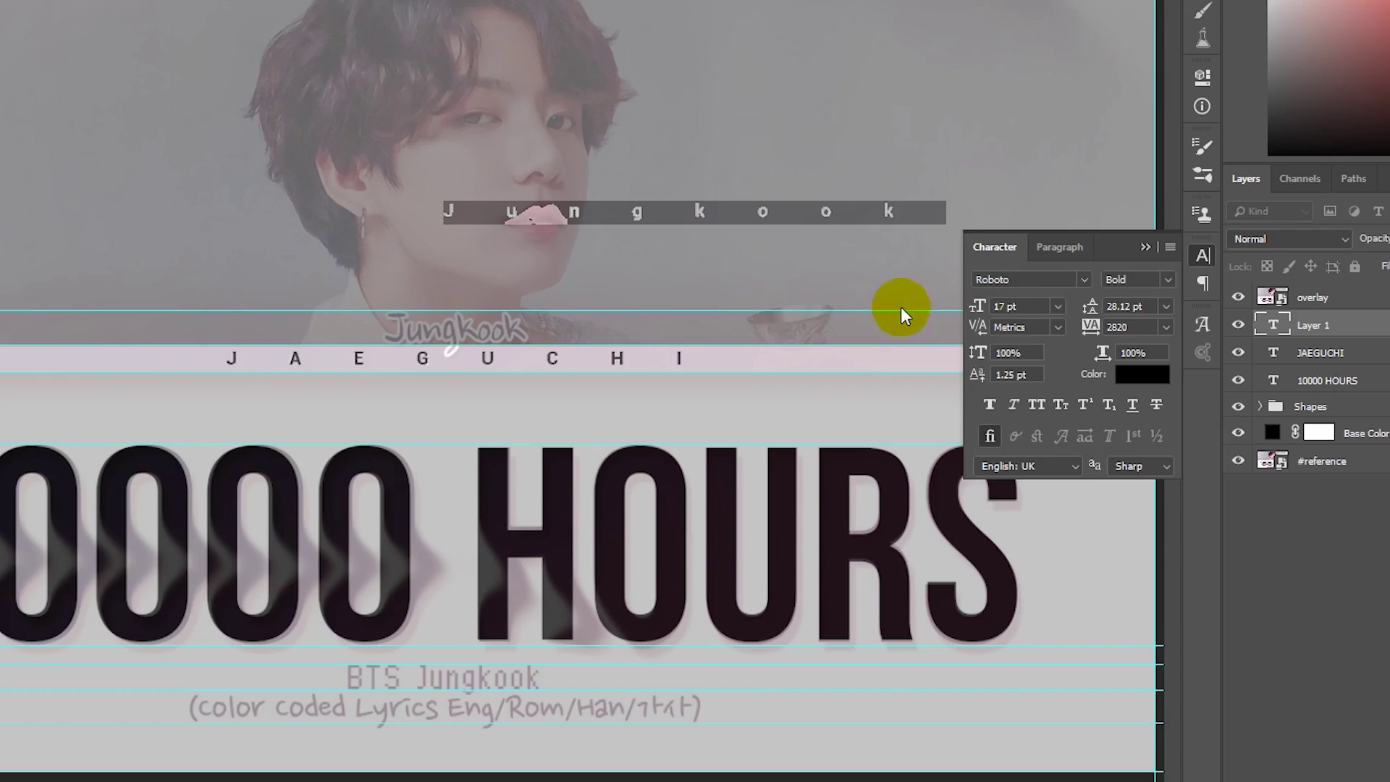
left_click(1139, 328)
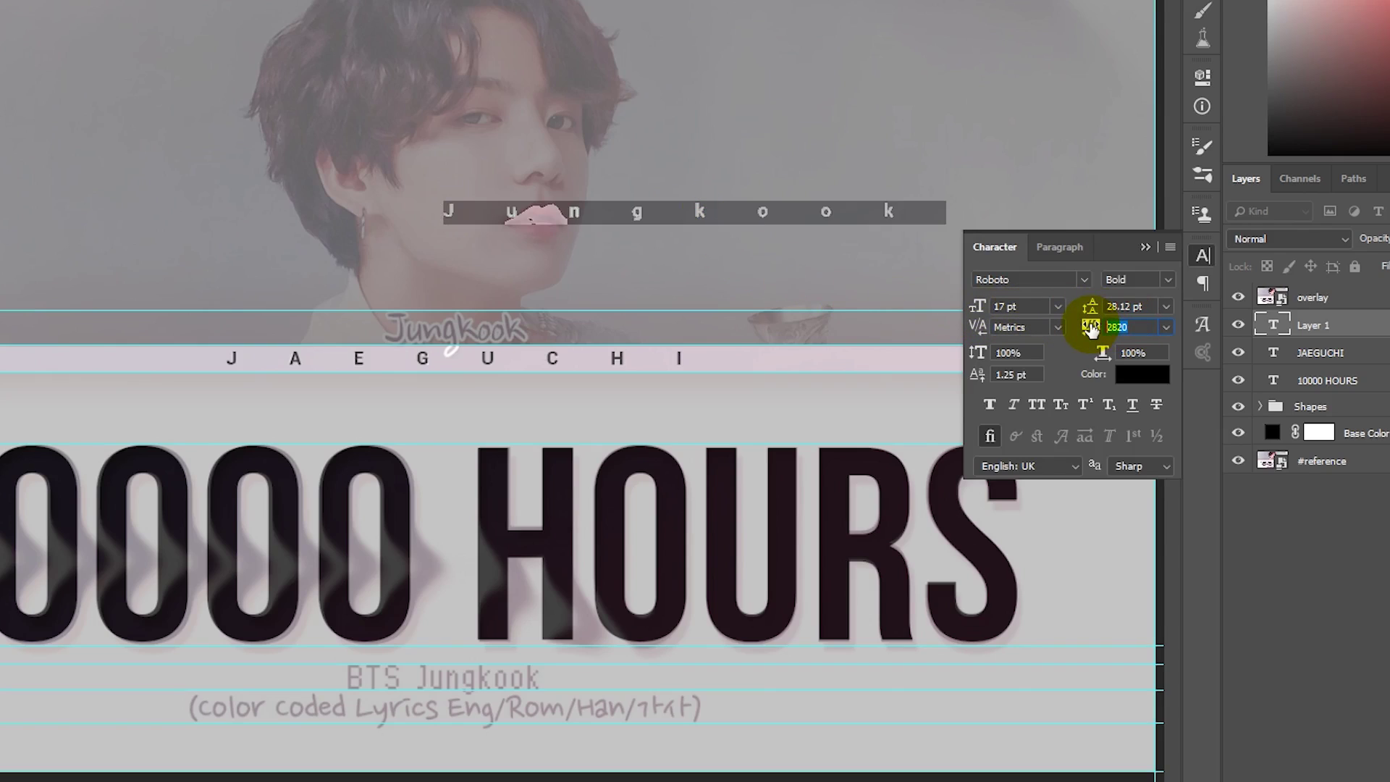
type("0")
key("Return")
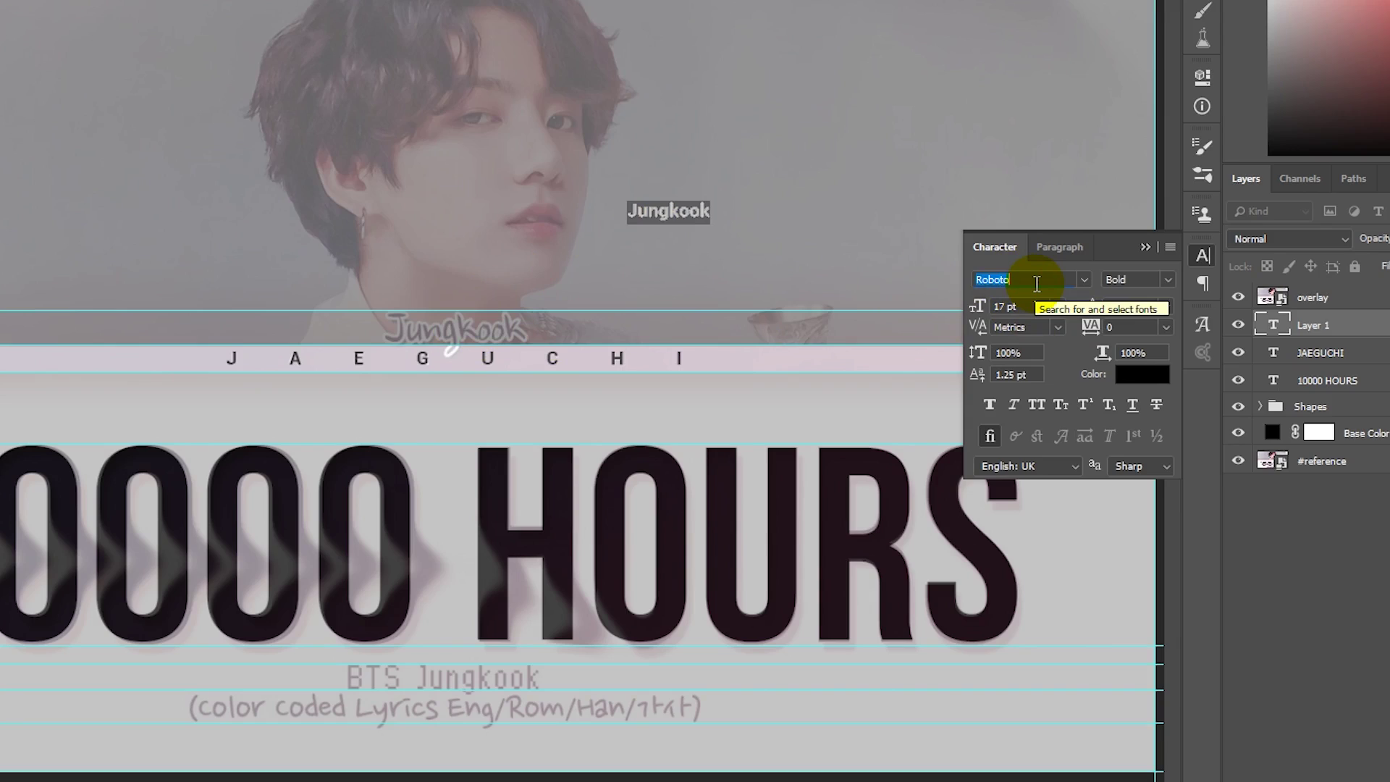
Set the Jungkook text to Amarillo Regular at 23 pt.
type("Ama")
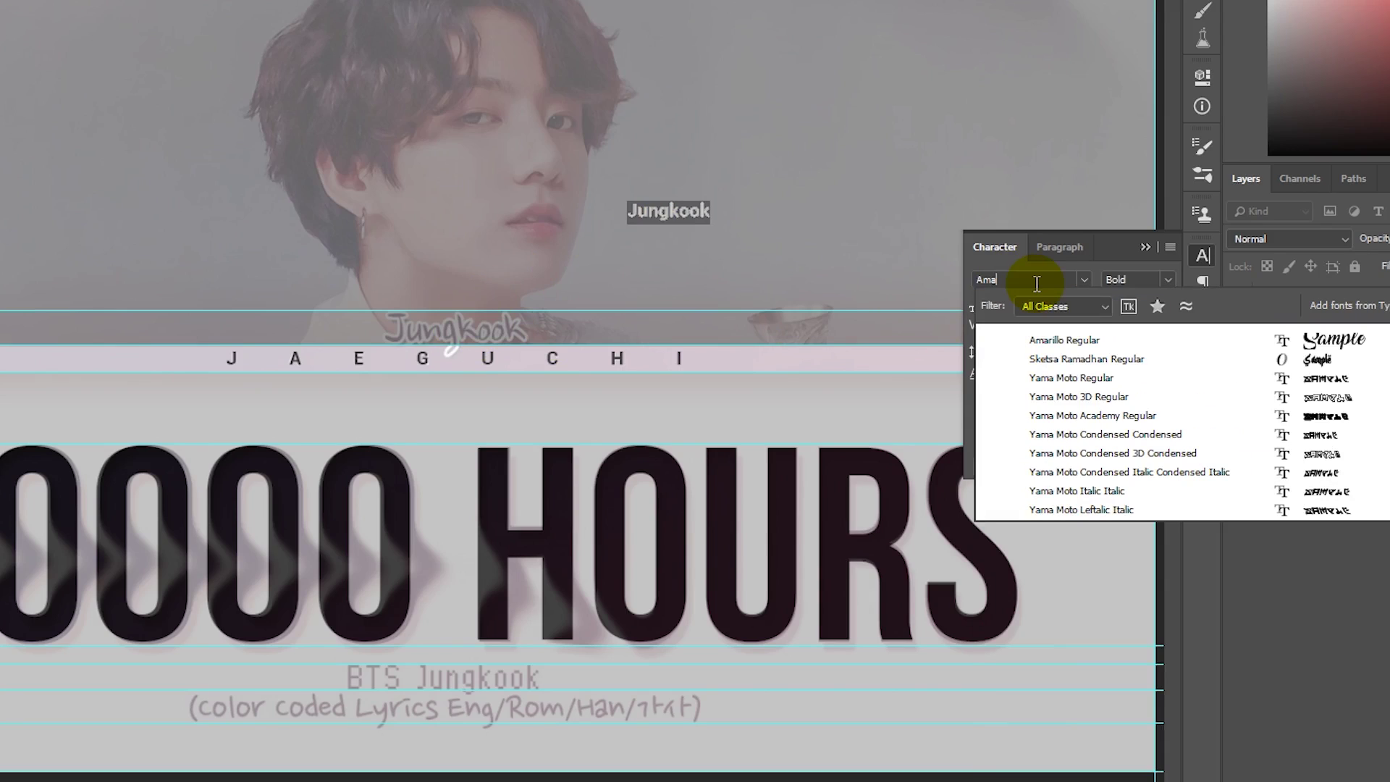
left_click(1053, 339)
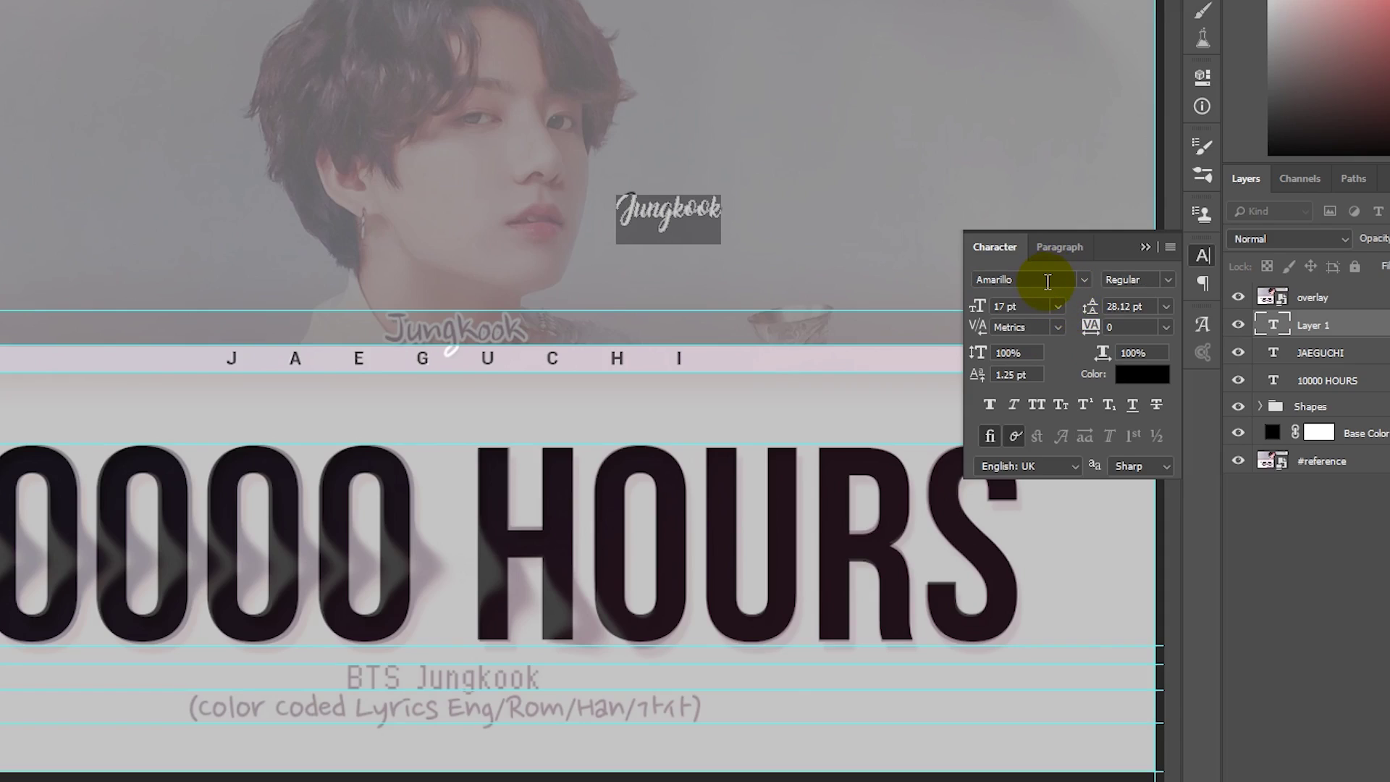
left_click(979, 306)
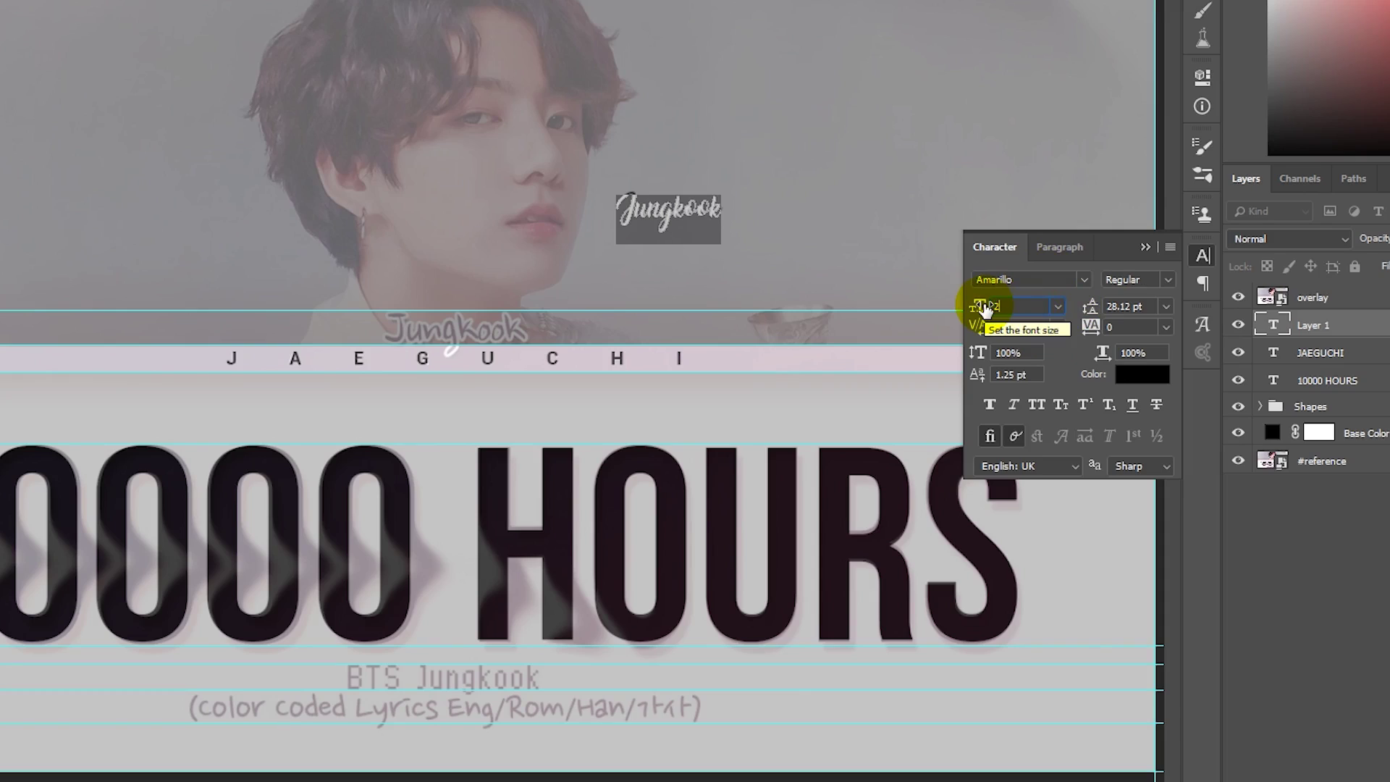
type("3")
key("Return")
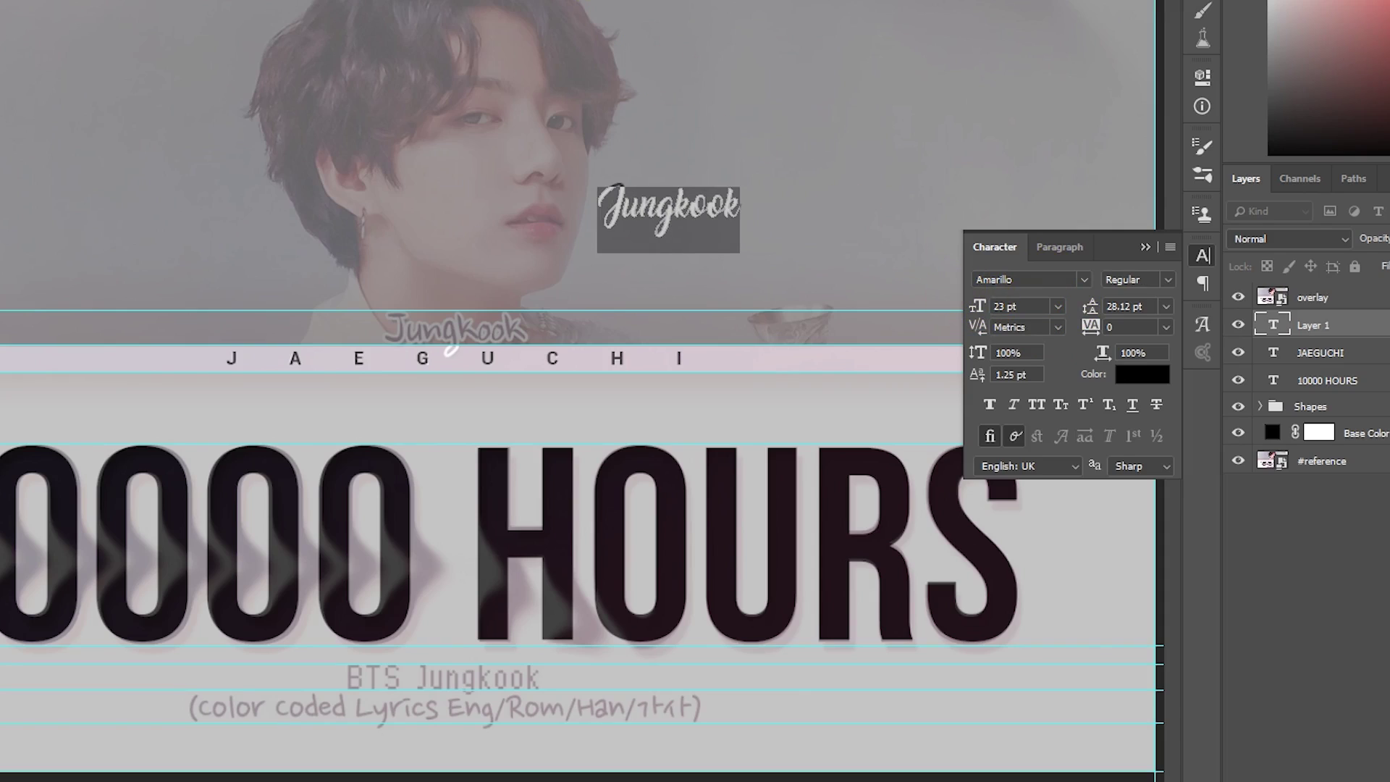
left_click(579, 6)
Move the Jungkook text just above the JAEGUCHI bar.
left_click(636, 188)
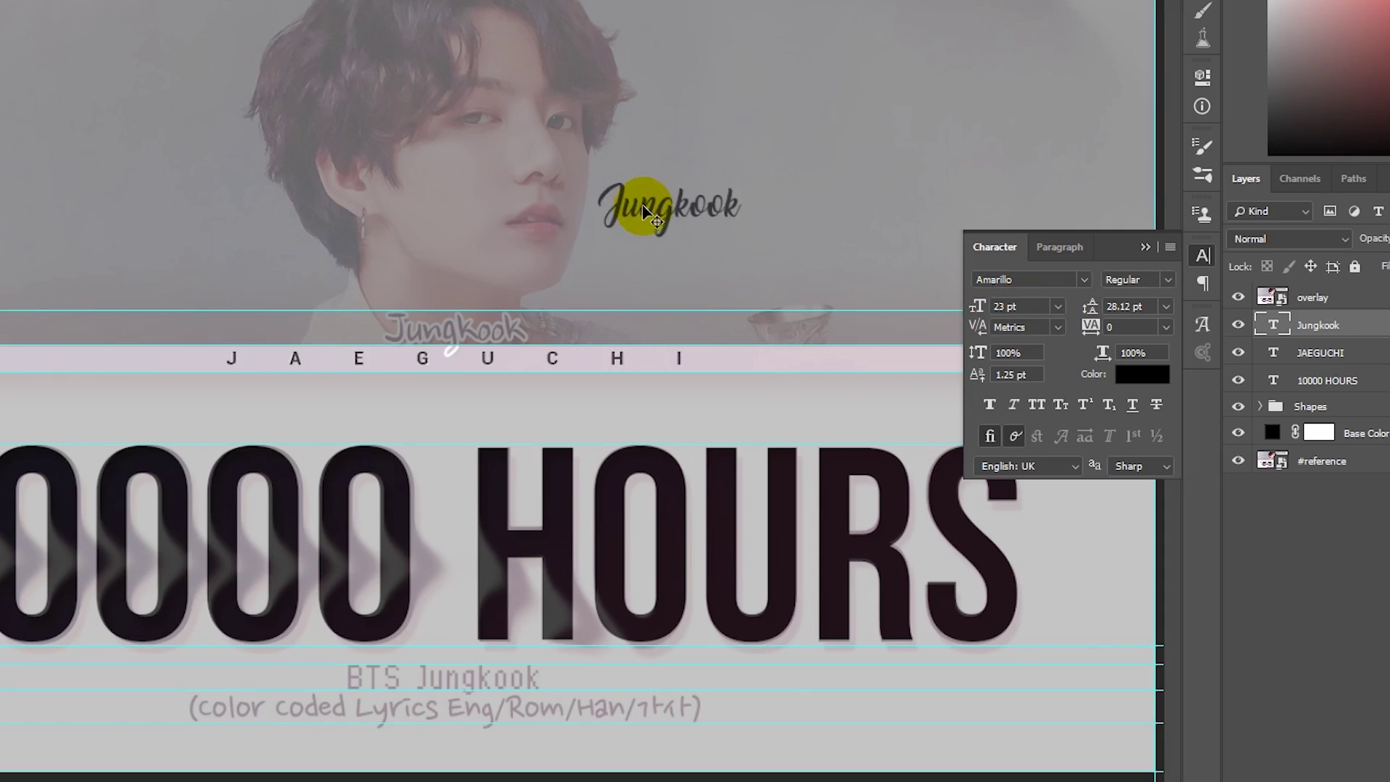
left_click_drag(636, 188, 423, 307)
left_click_drag(565, 335, 574, 327)
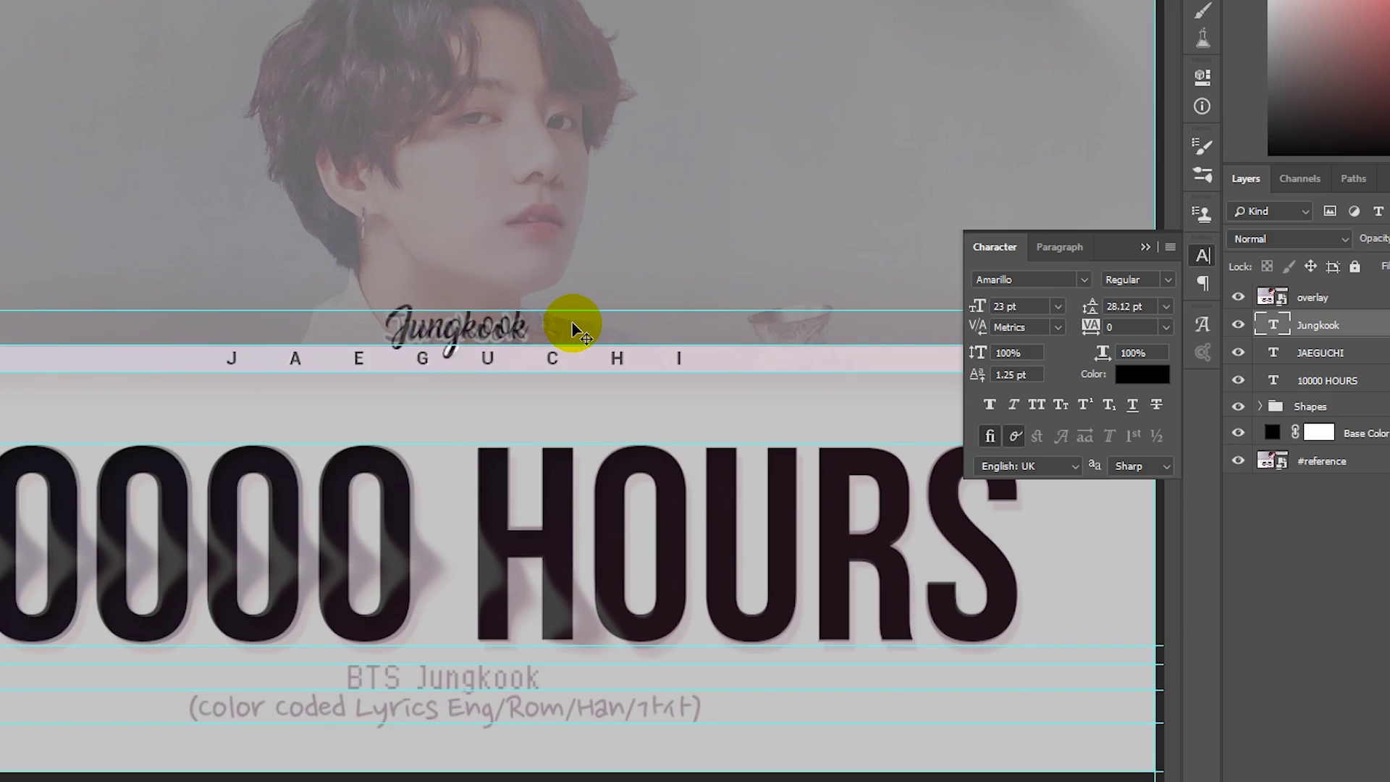
Type 'BTS Jungkook' and set it in Pixel Operator Mono Regular.
left_click(664, 206)
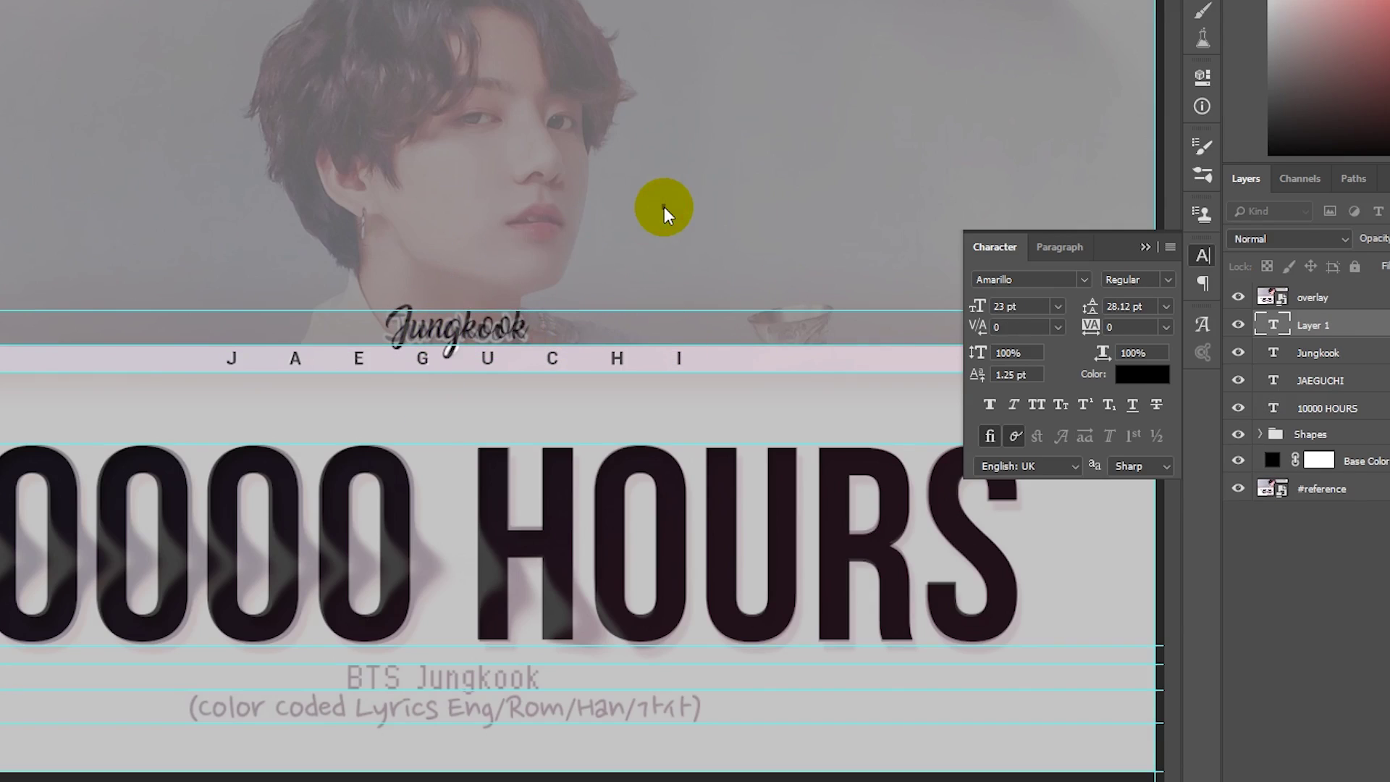
type("BTS Jungkook")
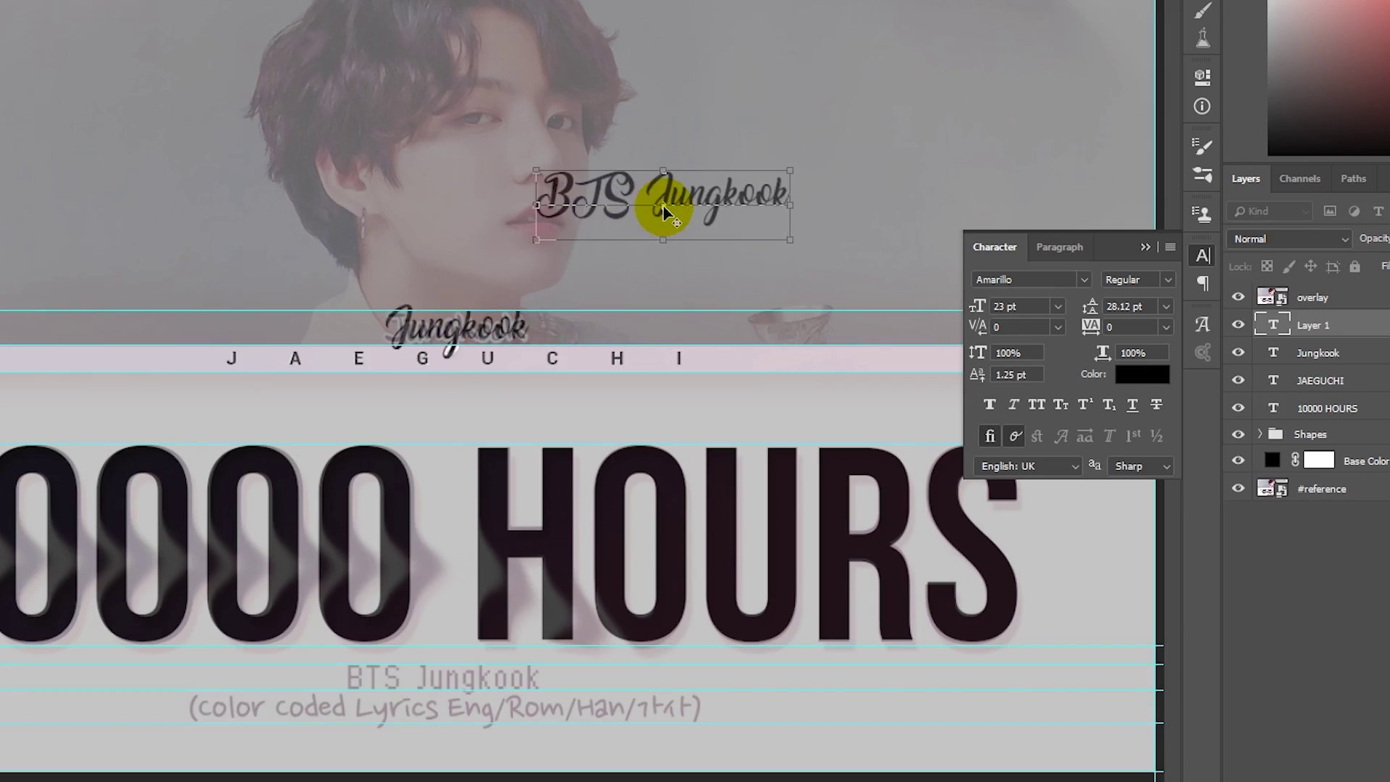
key("ctrl+a")
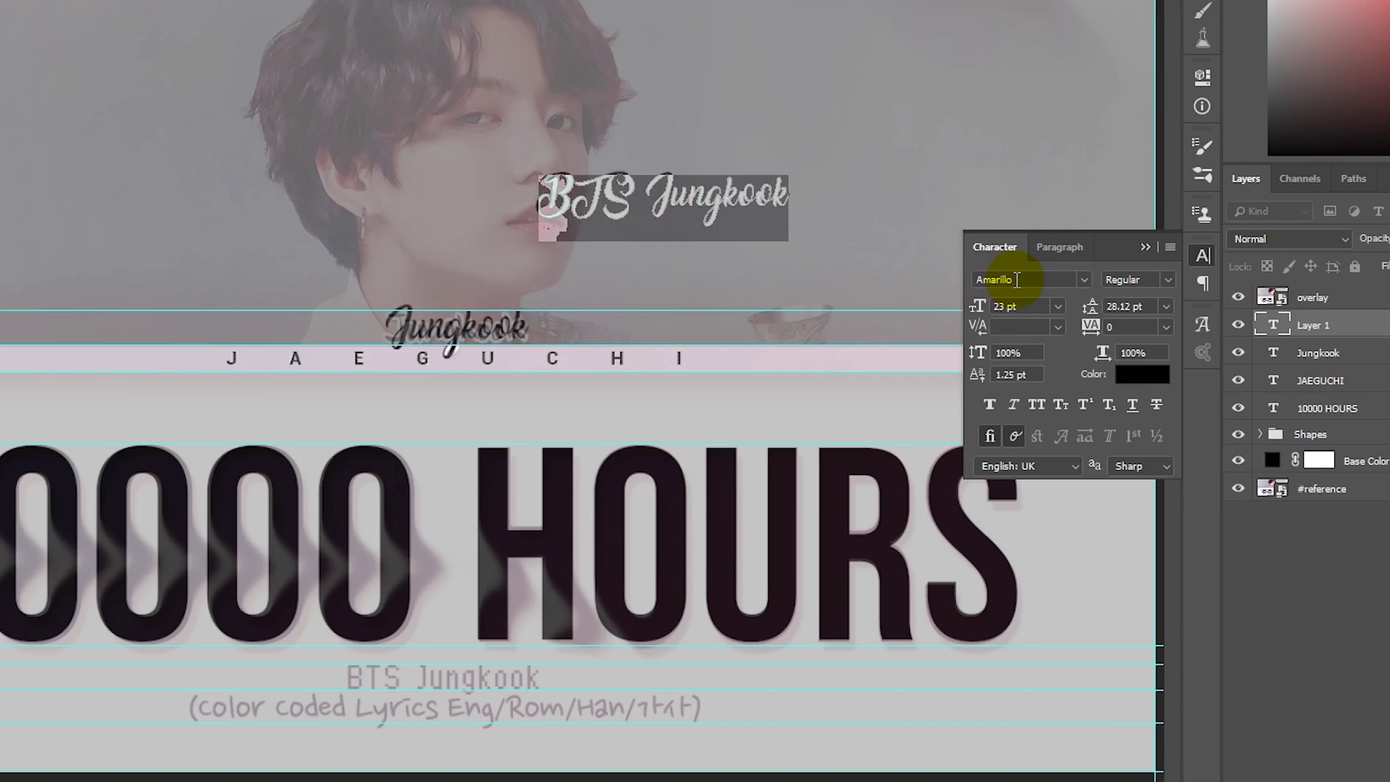
type("pixel")
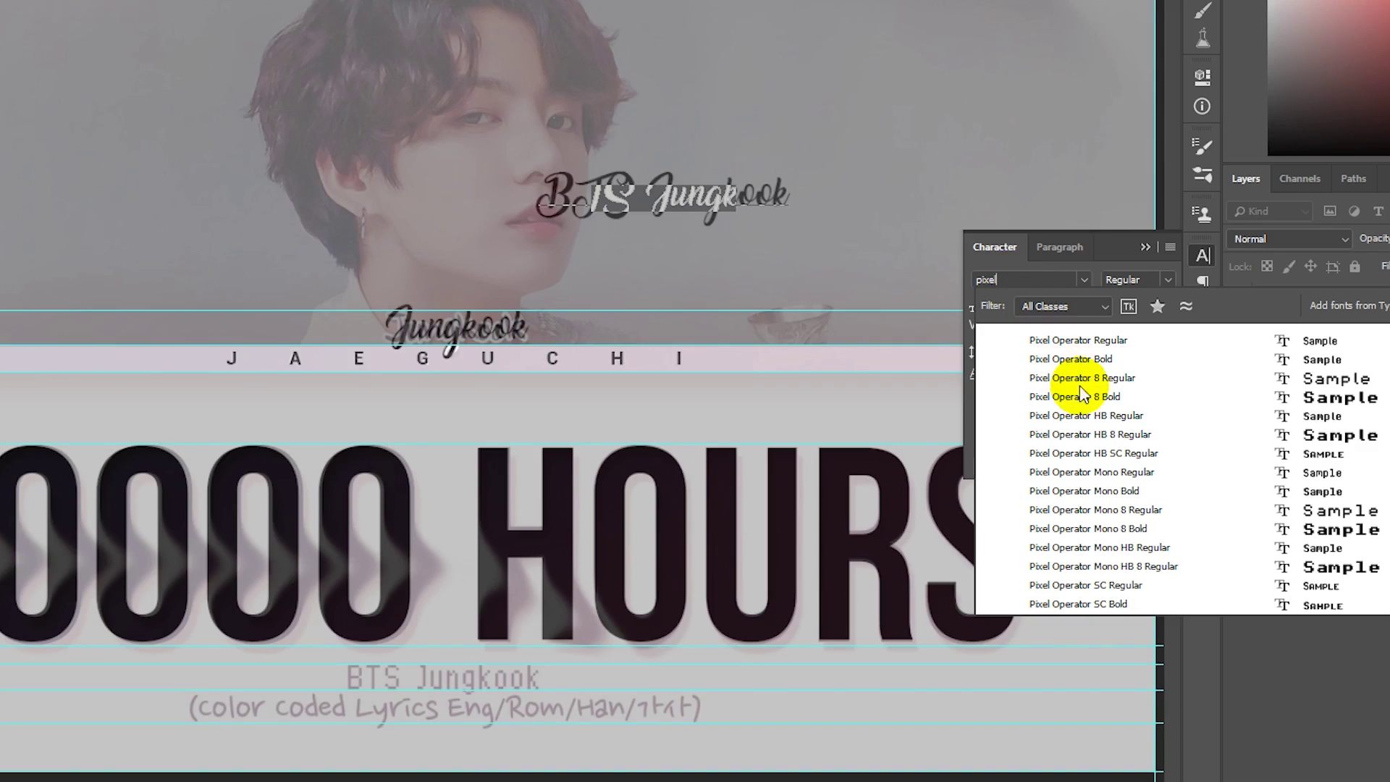
left_click(1106, 473)
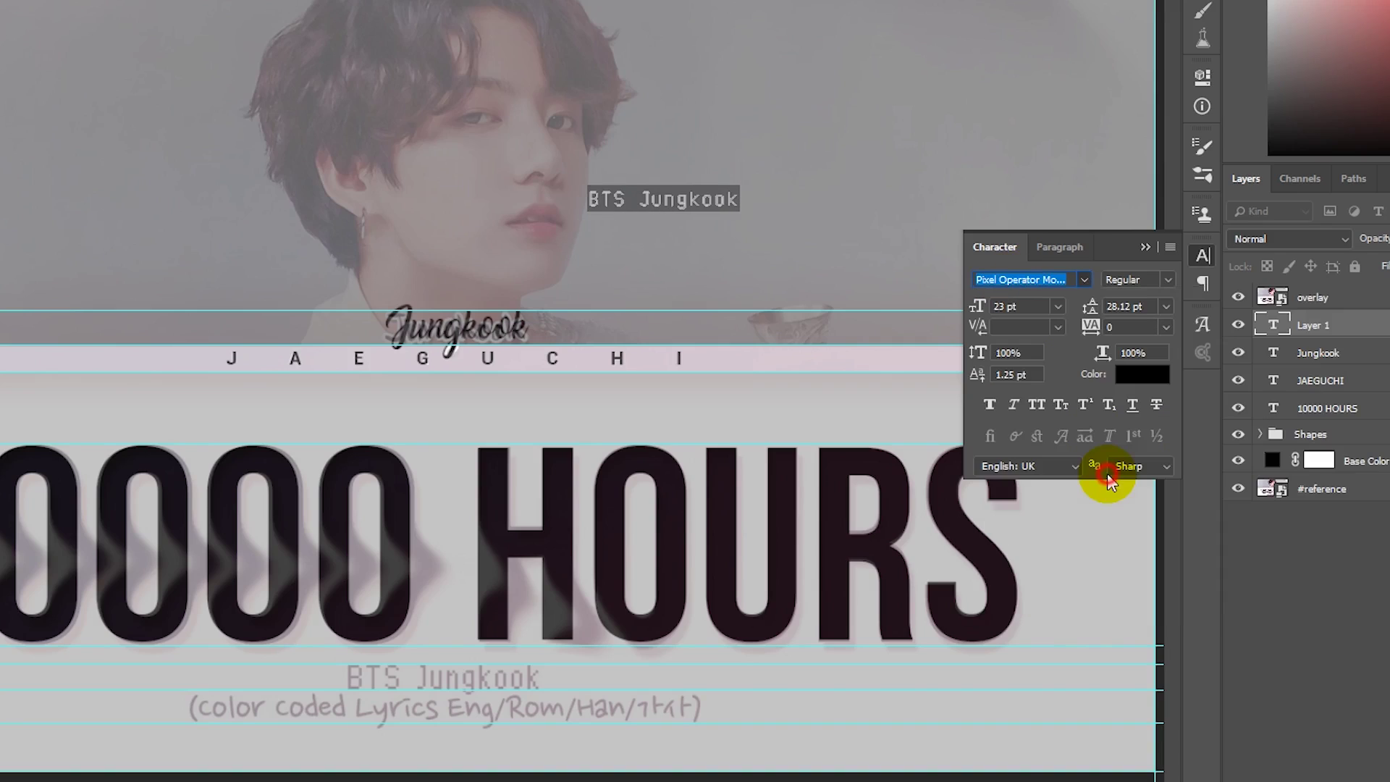
Give BTS Jungkook a 38 pt size and -80 tracking.
left_click(1038, 309)
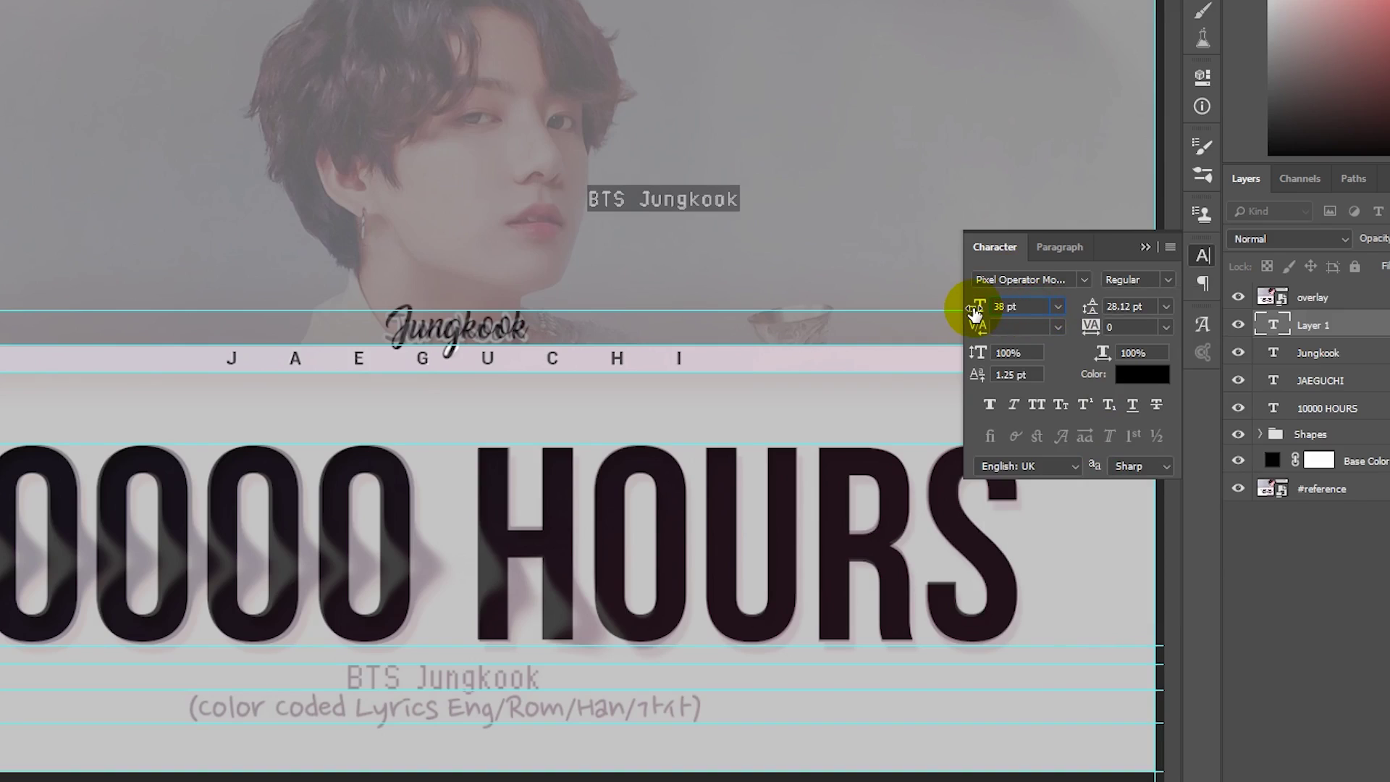
key("Return")
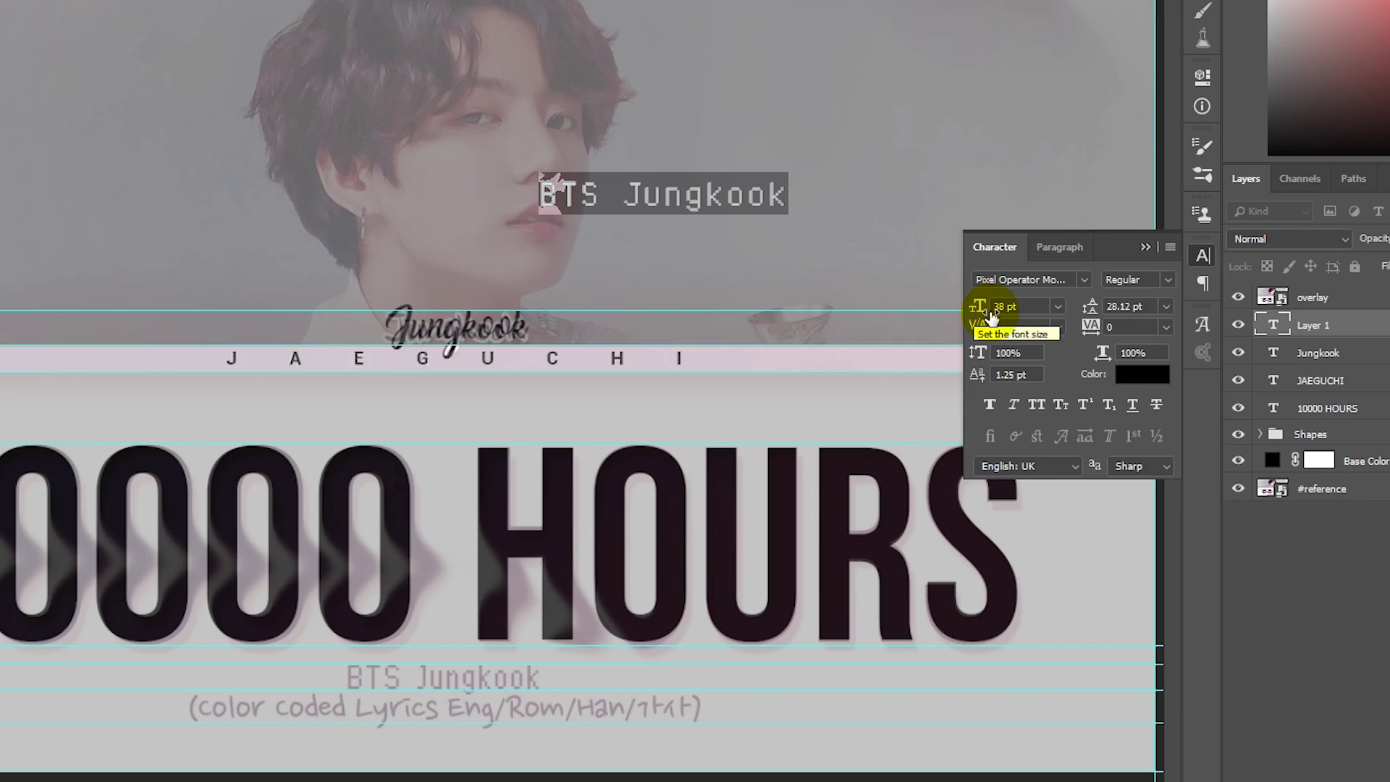
left_click(1137, 328)
key("Down")
key("Down")
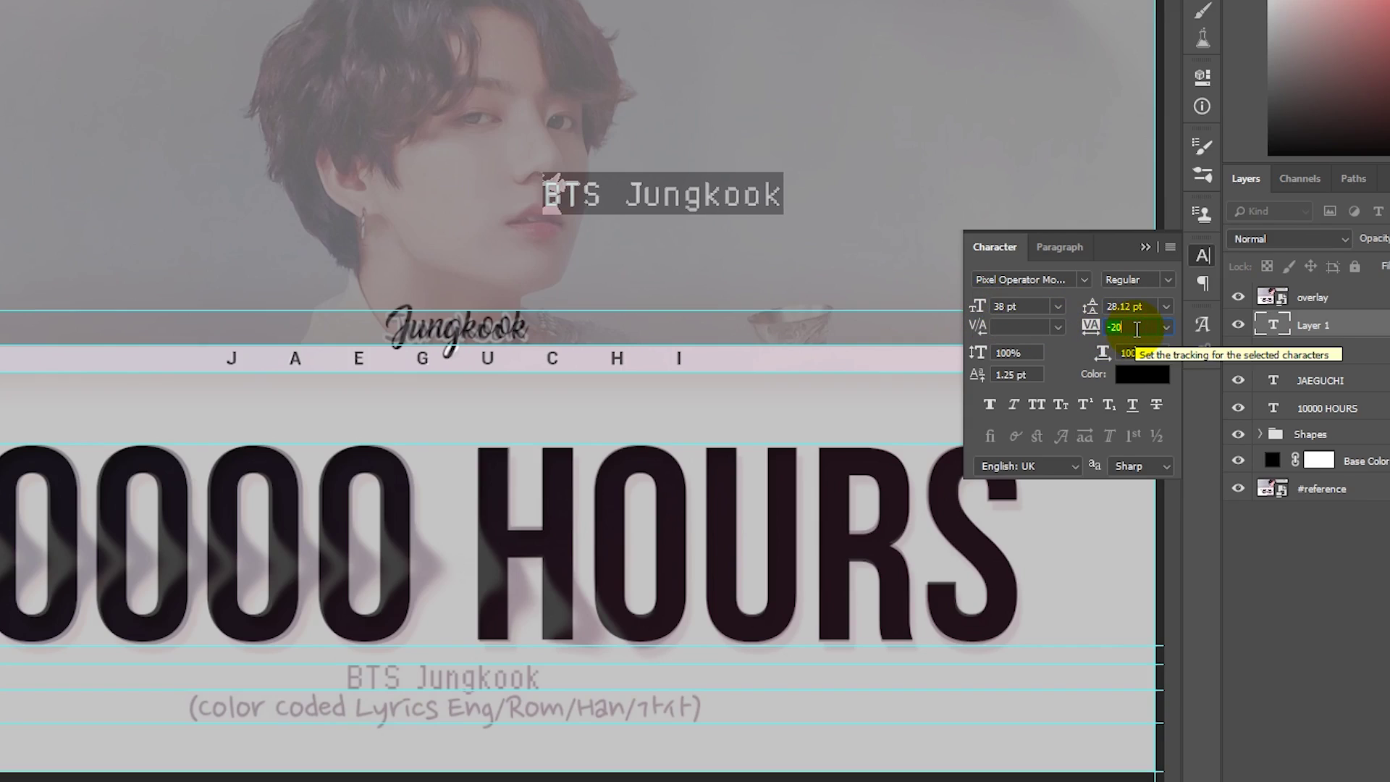
key("Down")
key("Down")
key("Down")
key("Down")
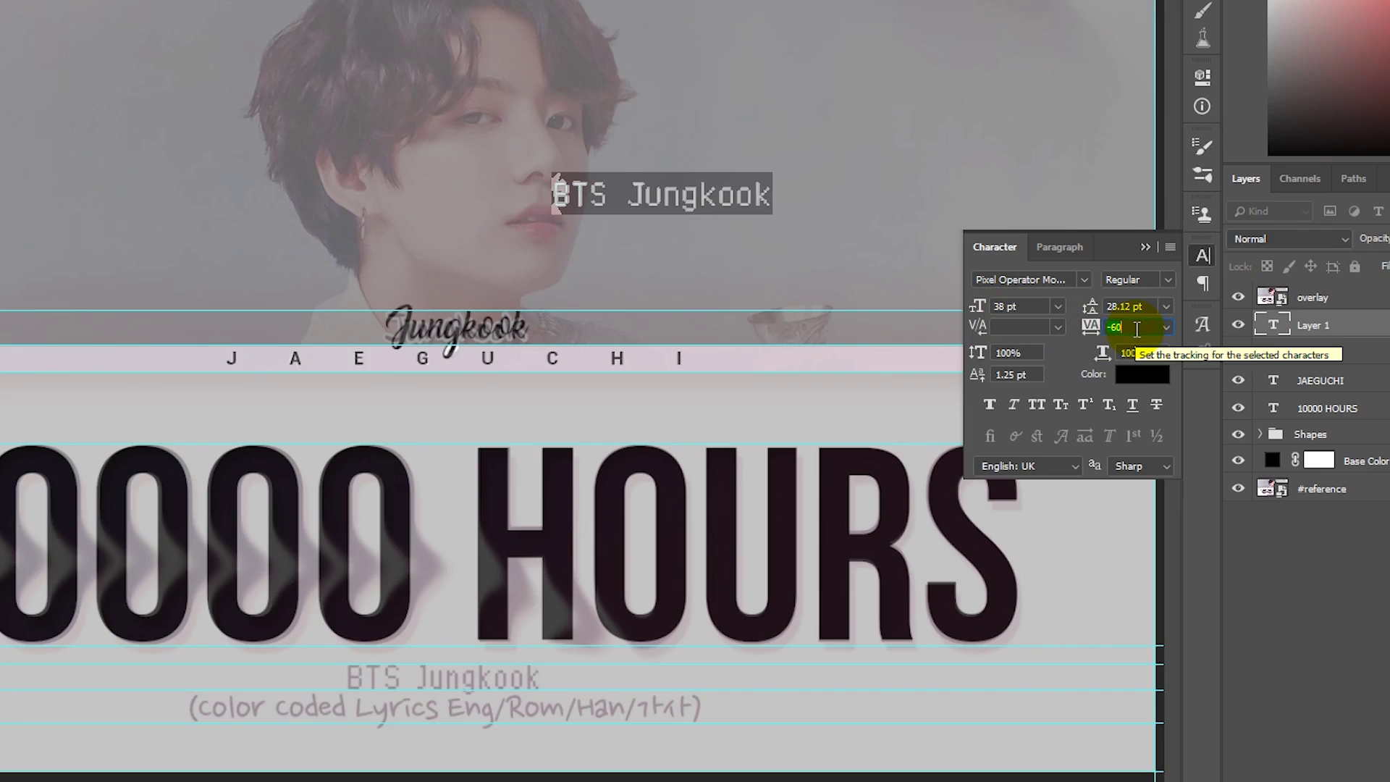
key("Down")
key("Down")
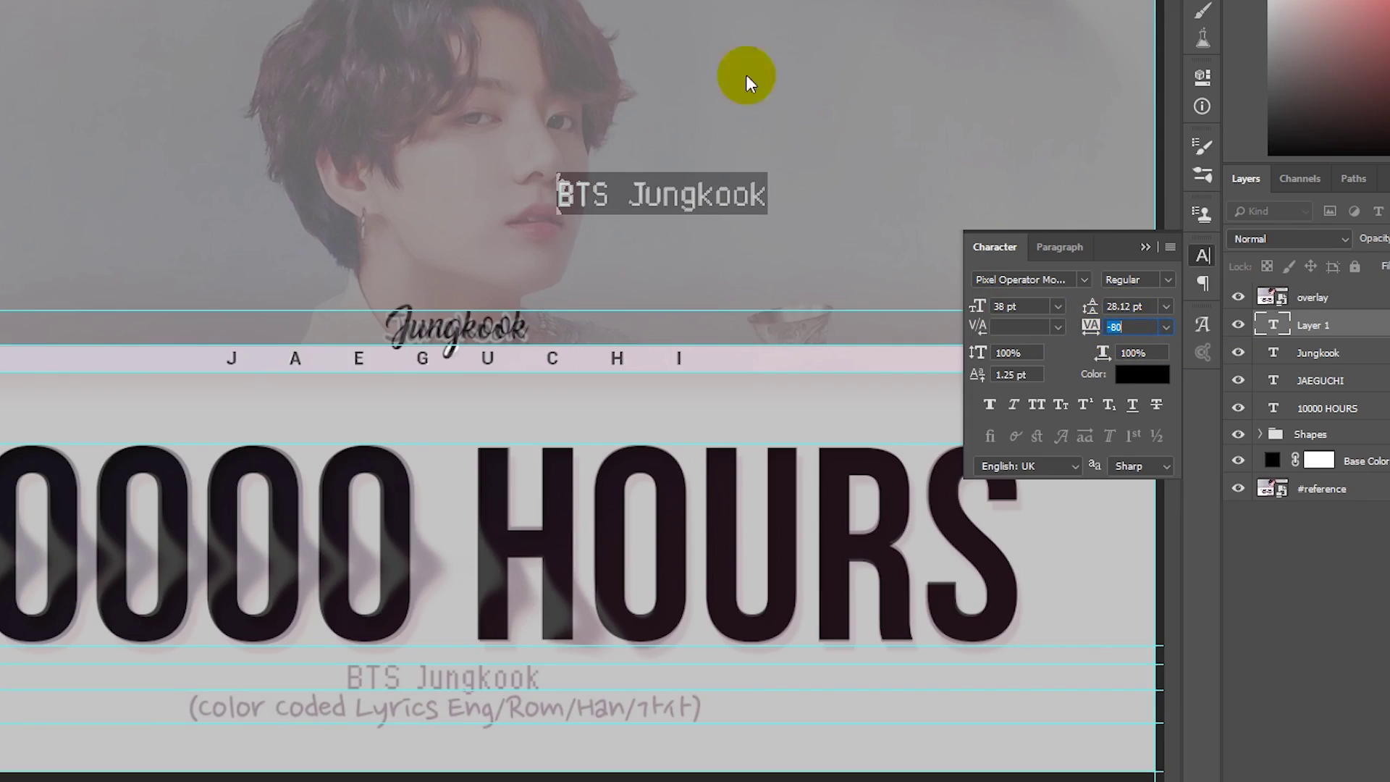
Place BTS Jungkook beneath 10000 HOURS, nudged slightly left.
left_click(733, 159)
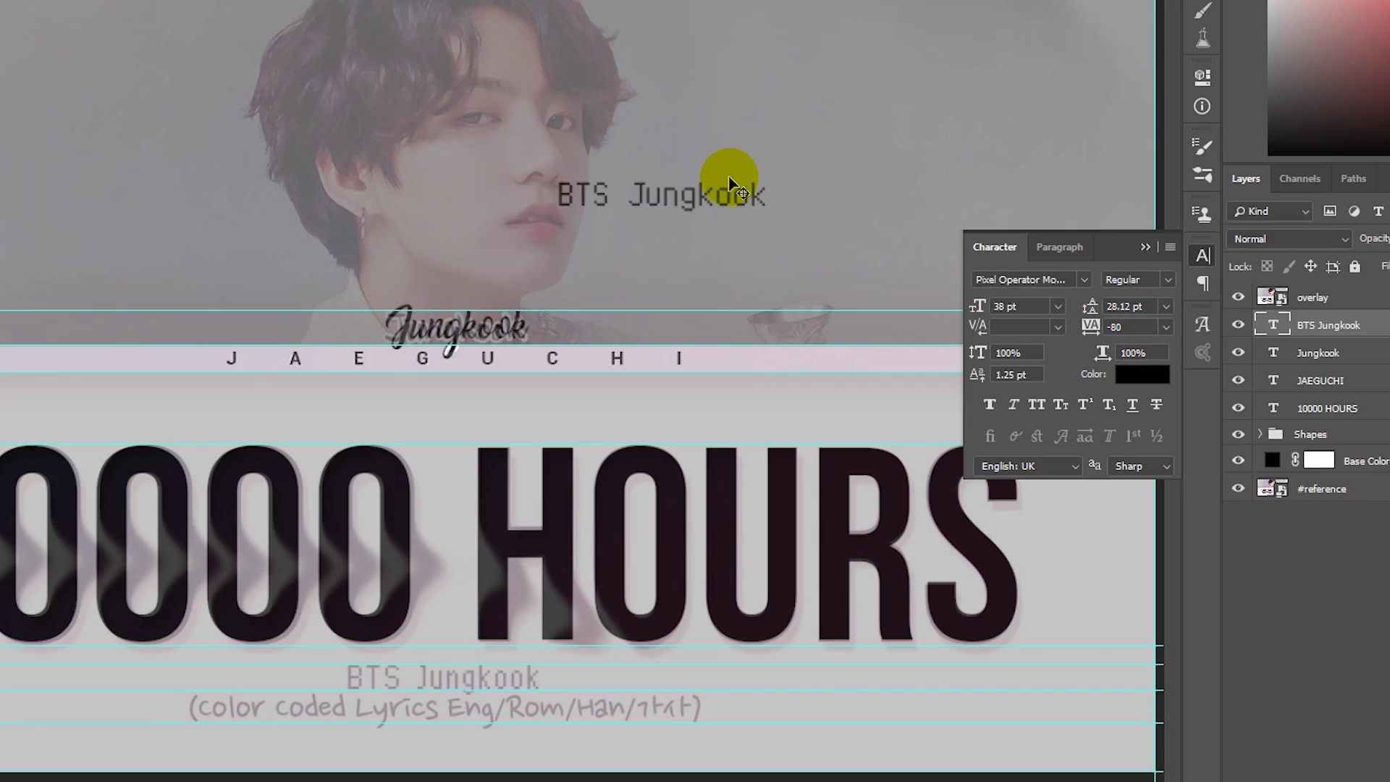
left_click_drag(720, 197, 505, 683)
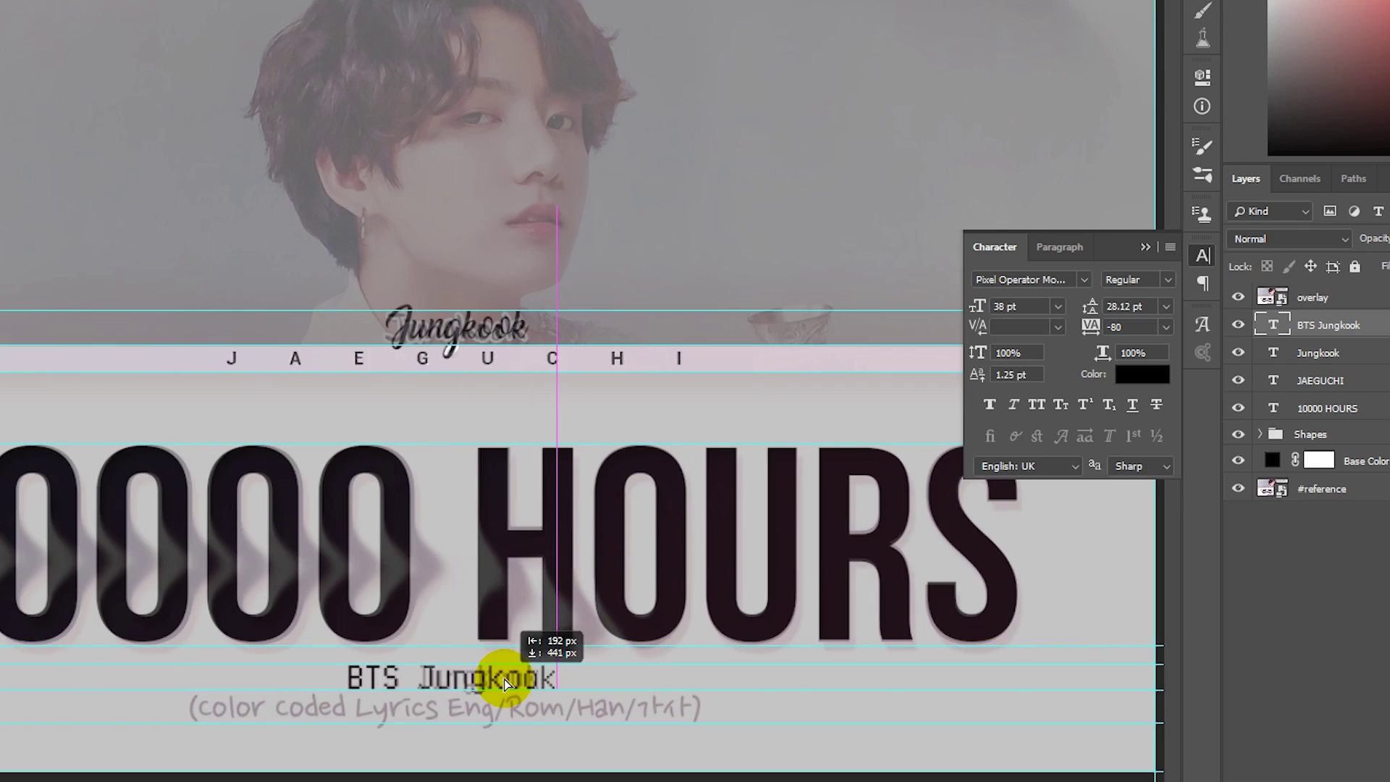
key("shift+Left")
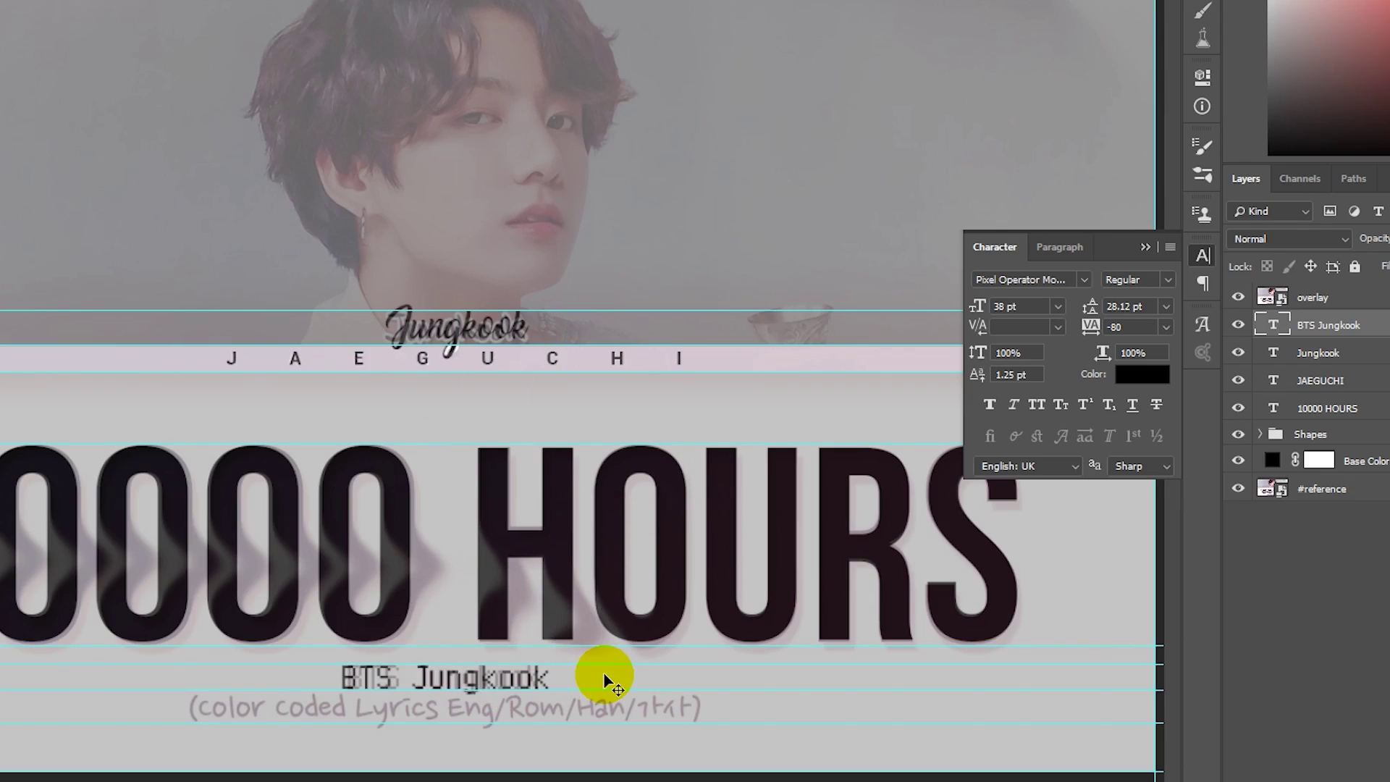
left_click(598, 200)
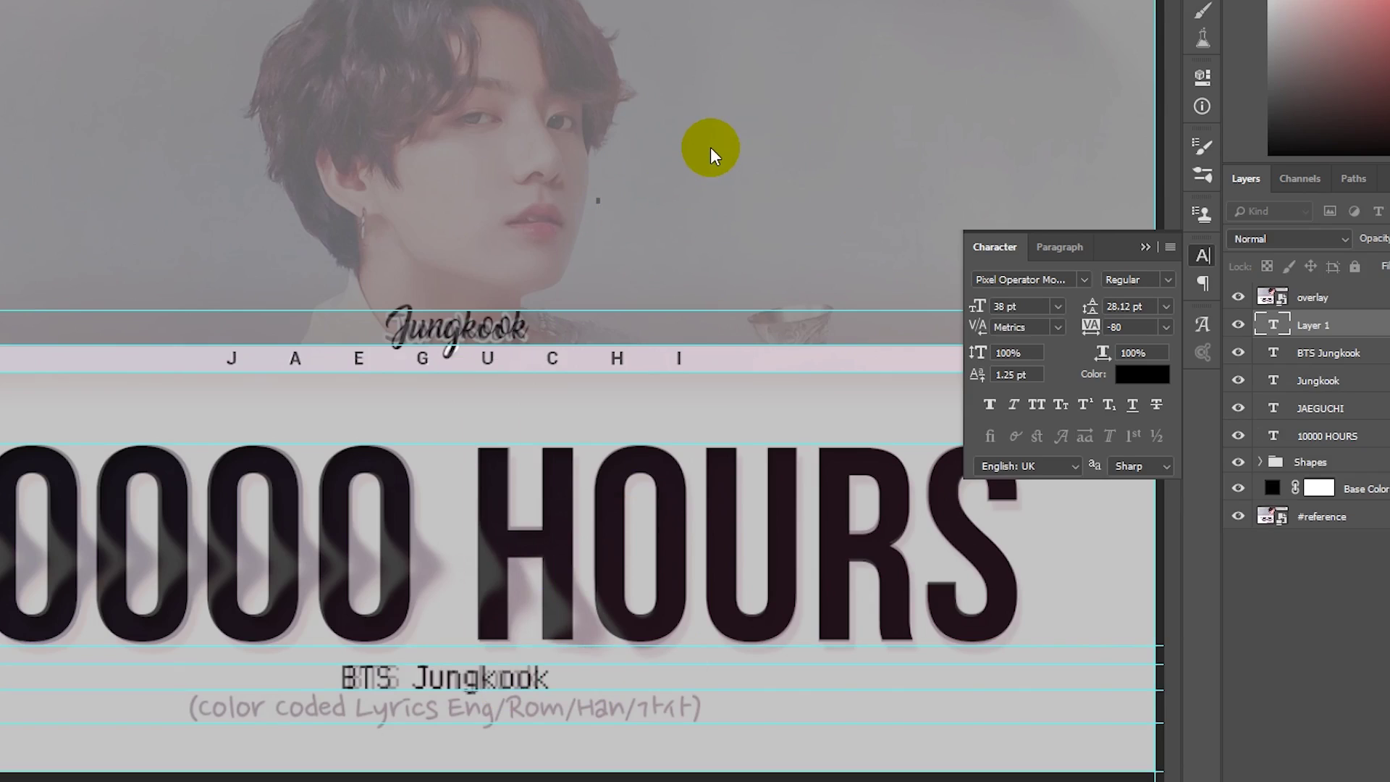
Type '(color coded Lyrics Eng/Rom/Han/' as a new subtitle line.
type("(color co")
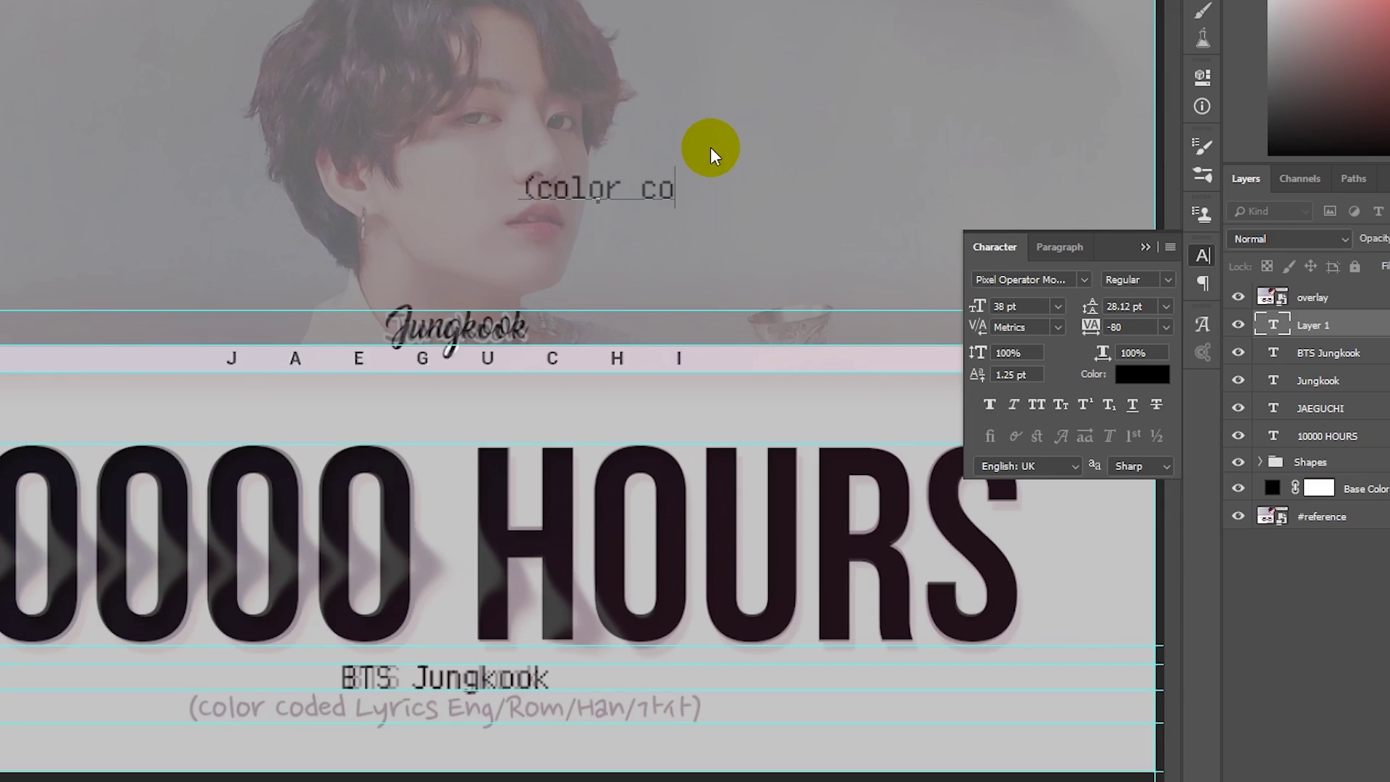
type("ded Lyri")
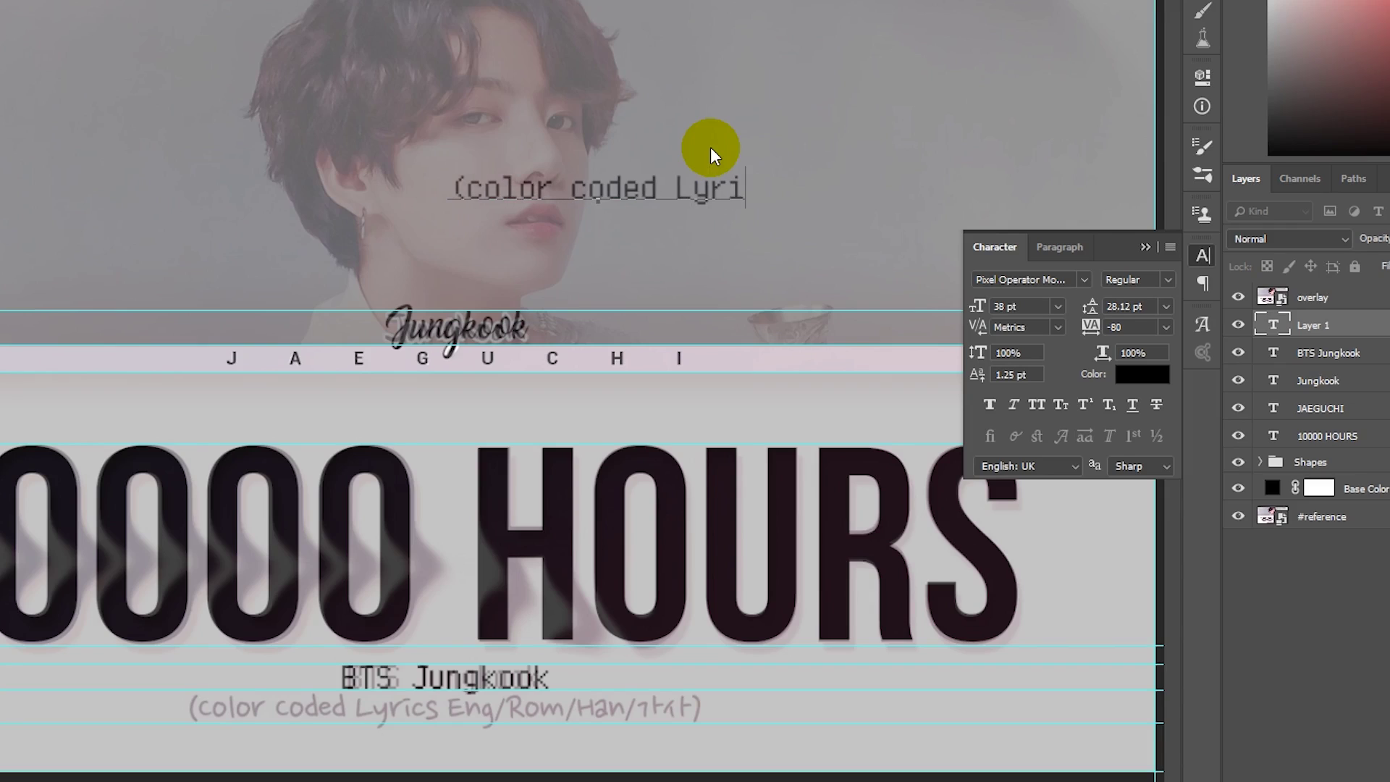
type("cs Eng/")
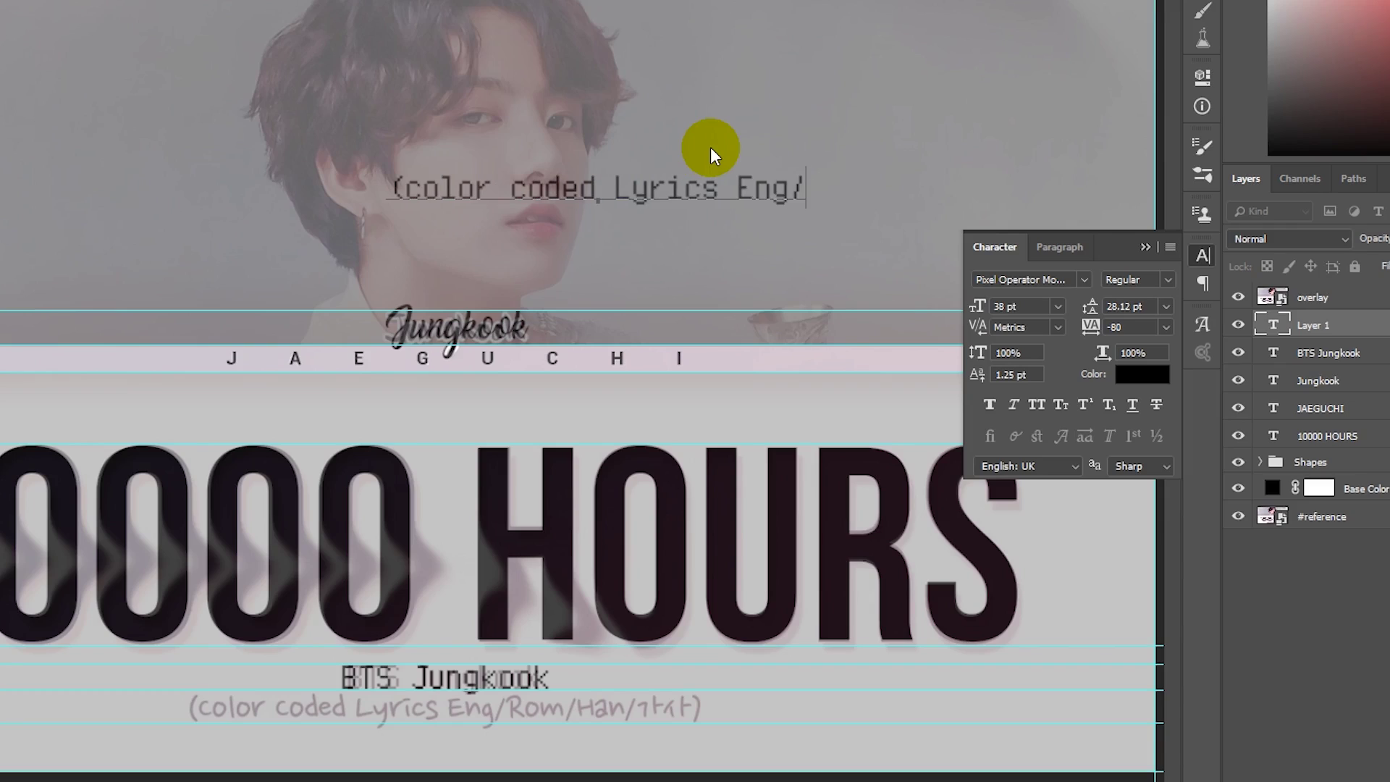
type("Rom/H")
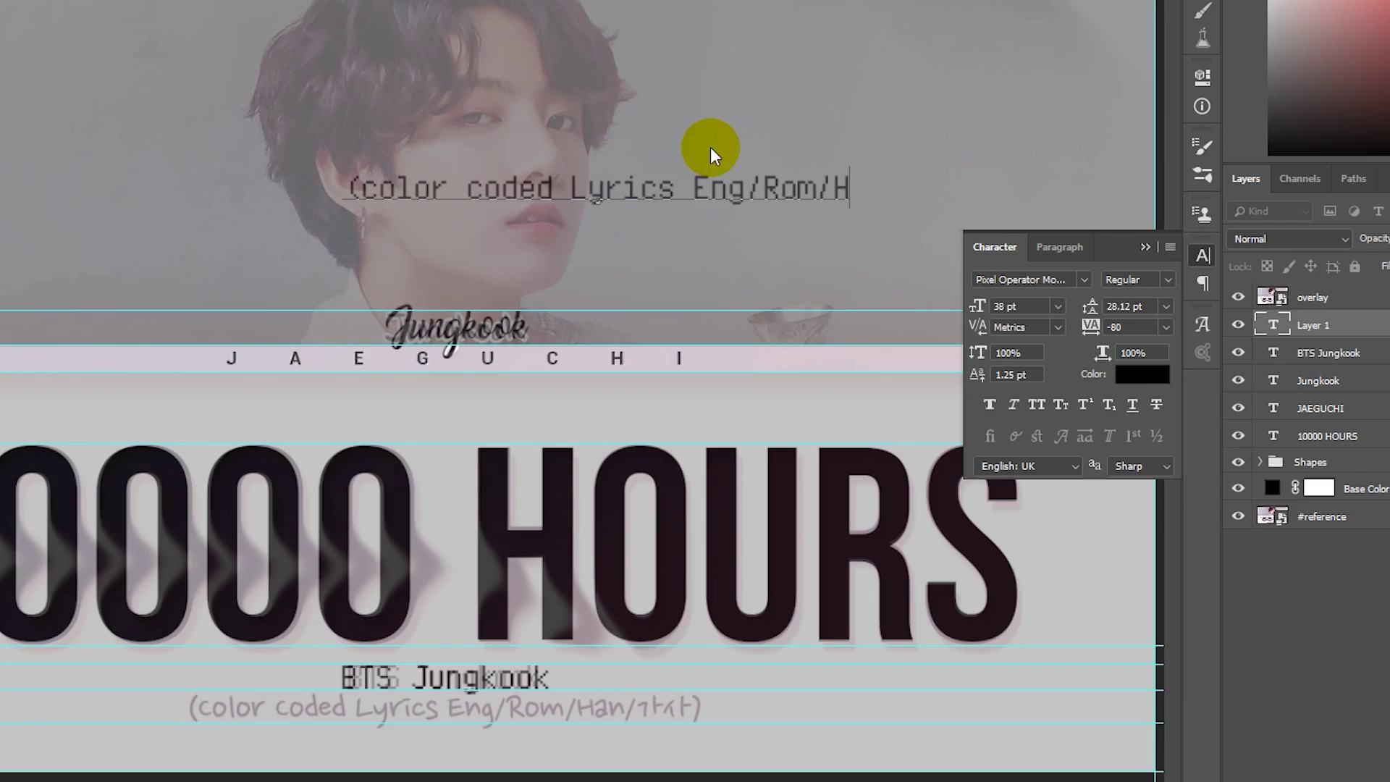
type("an/")
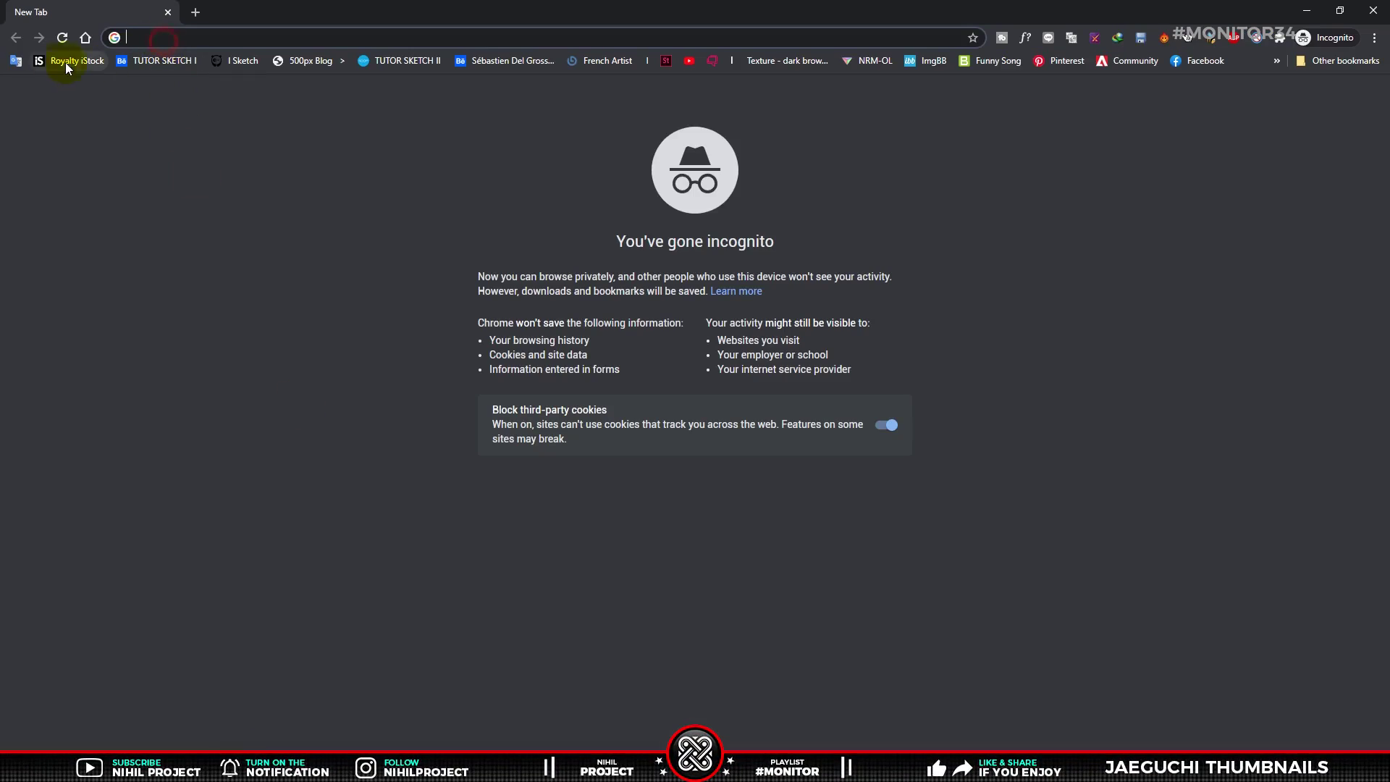
Translate 'Lyrics' from English to Korean (가사) in Google Translate and copy it.
left_click(17, 62)
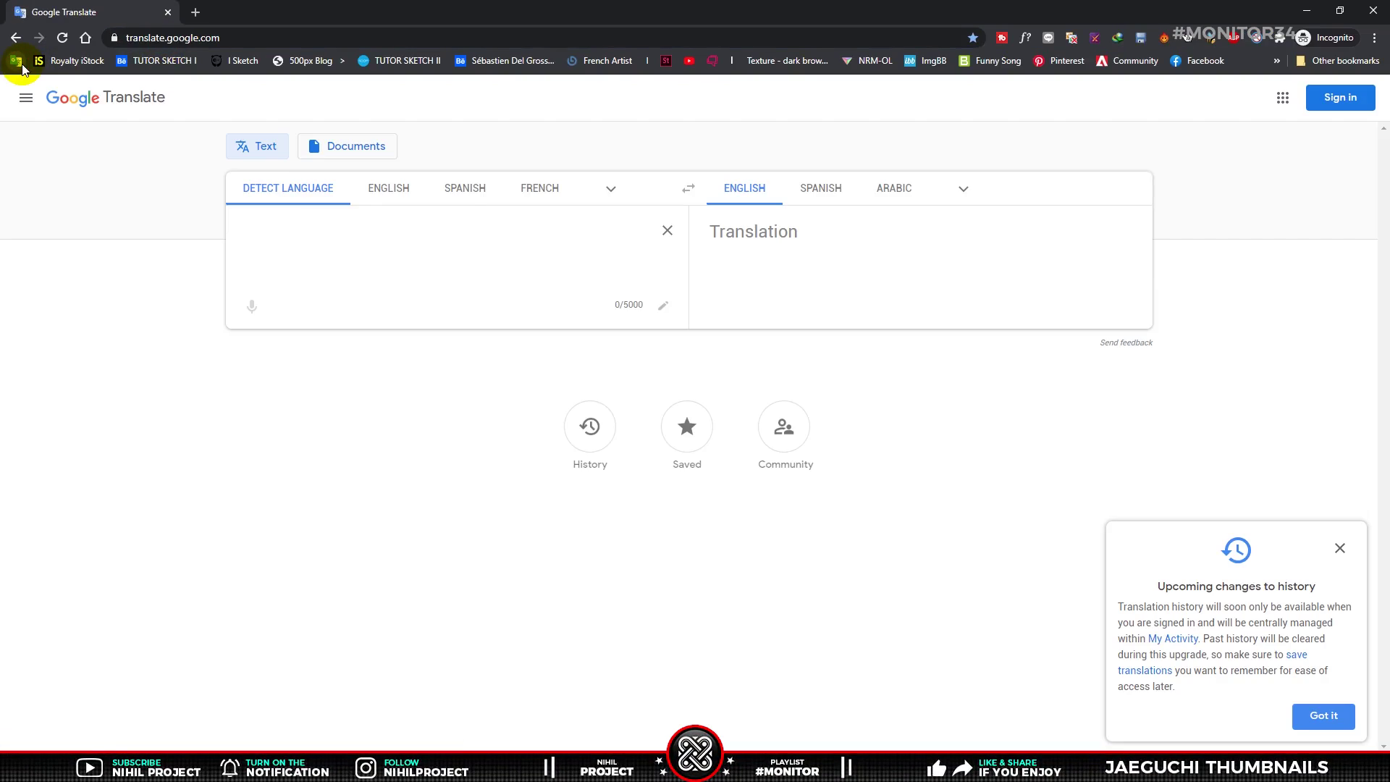
left_click(387, 186)
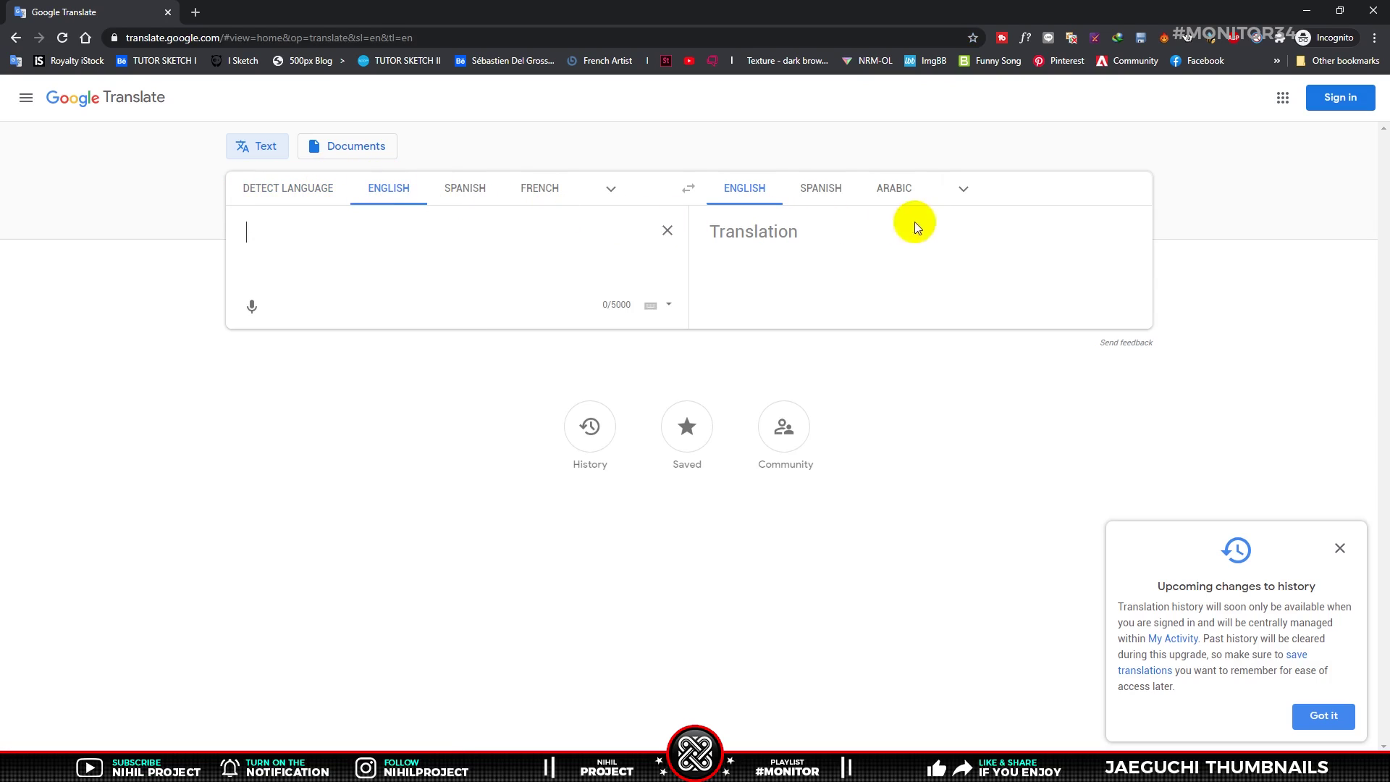
left_click(967, 190)
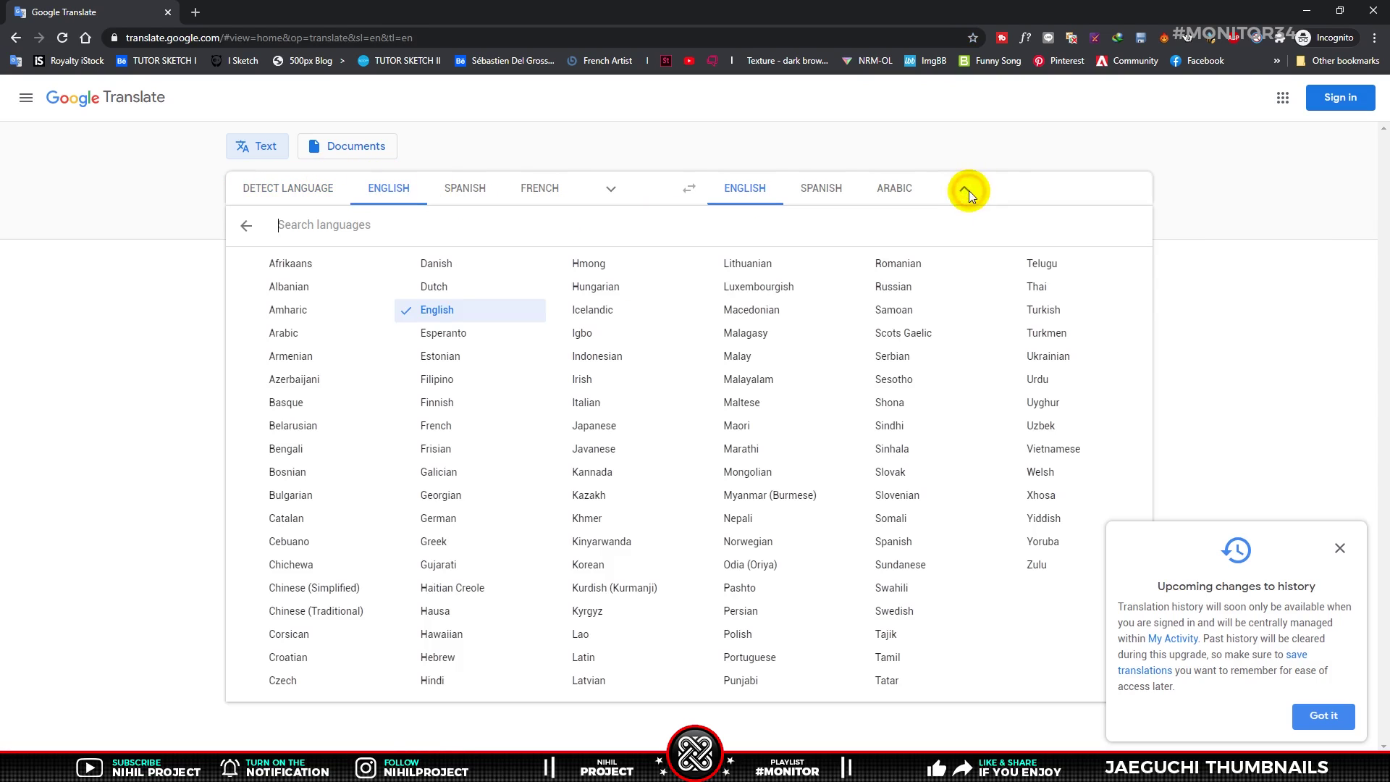
left_click(609, 565)
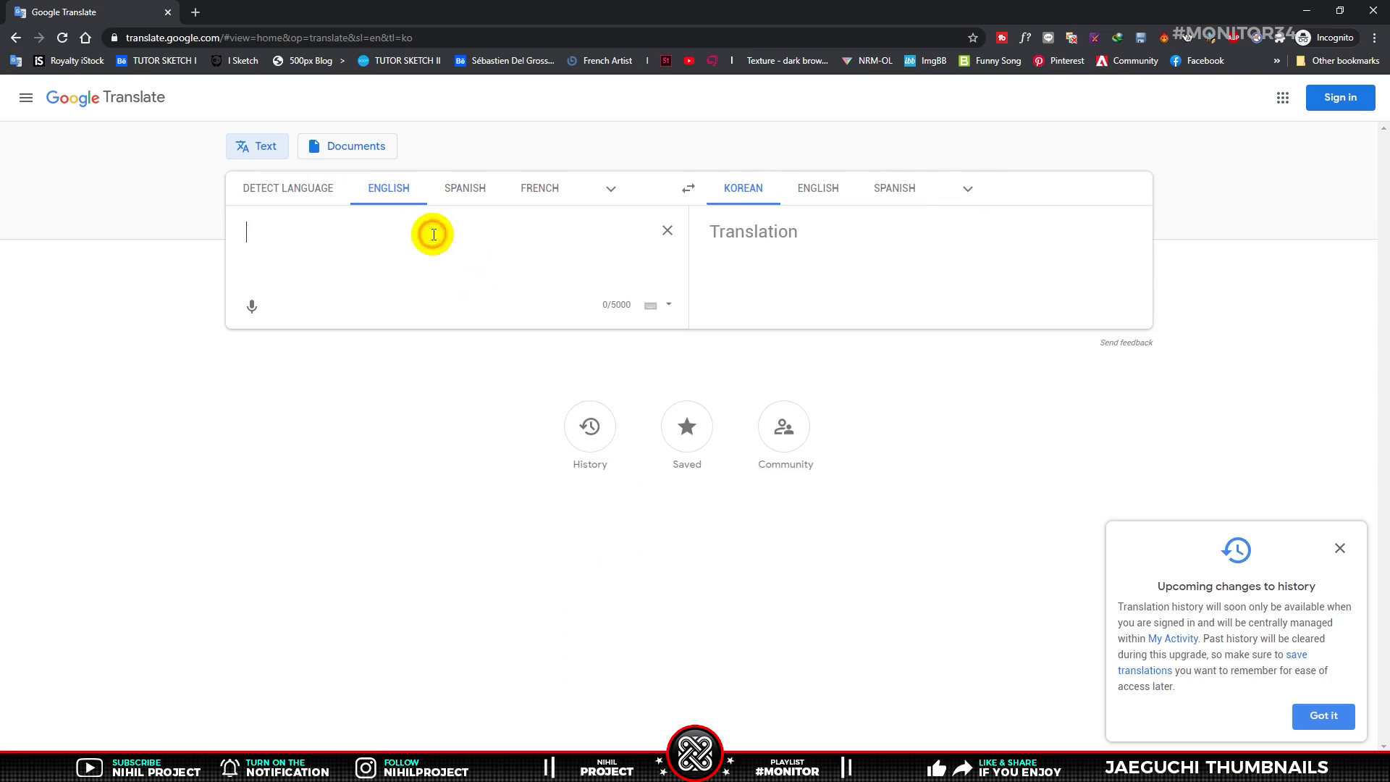
type("Lyrics")
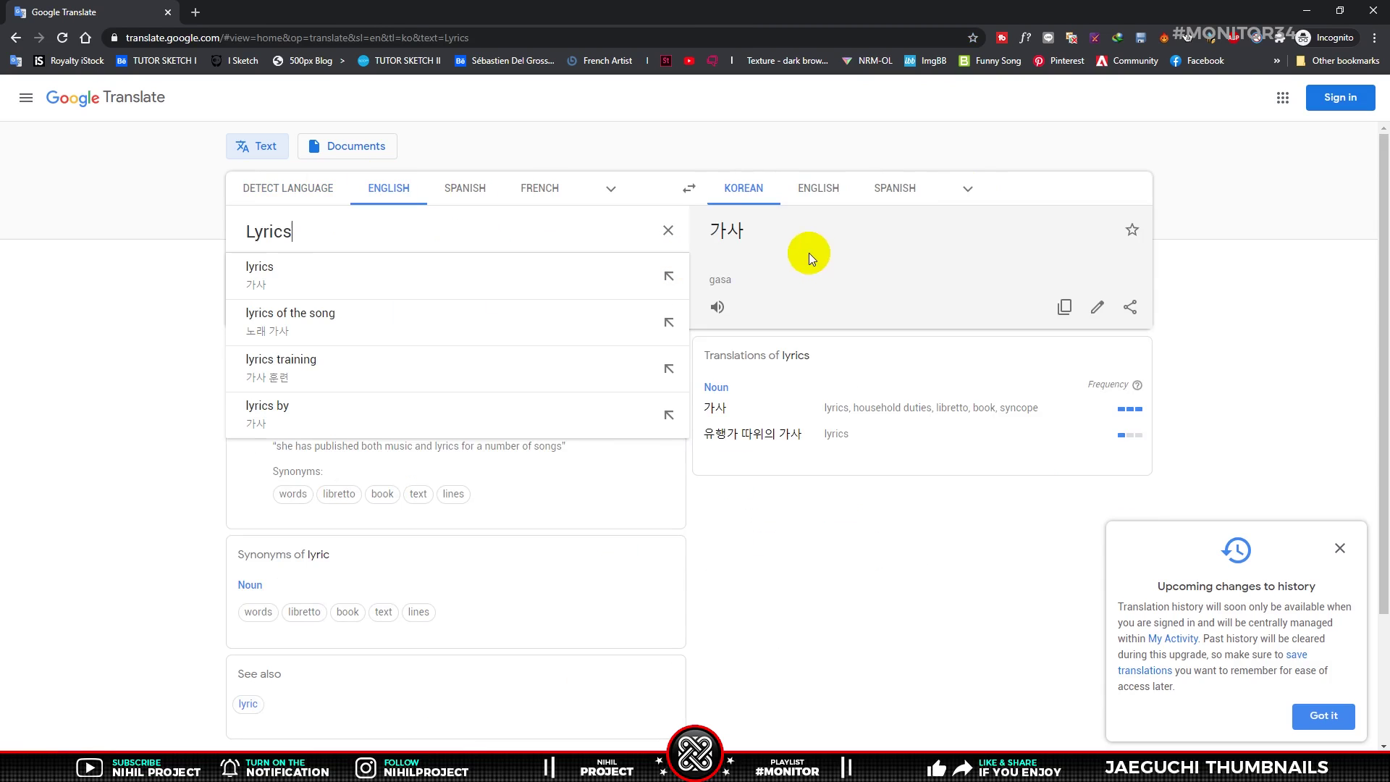
left_click(1064, 309)
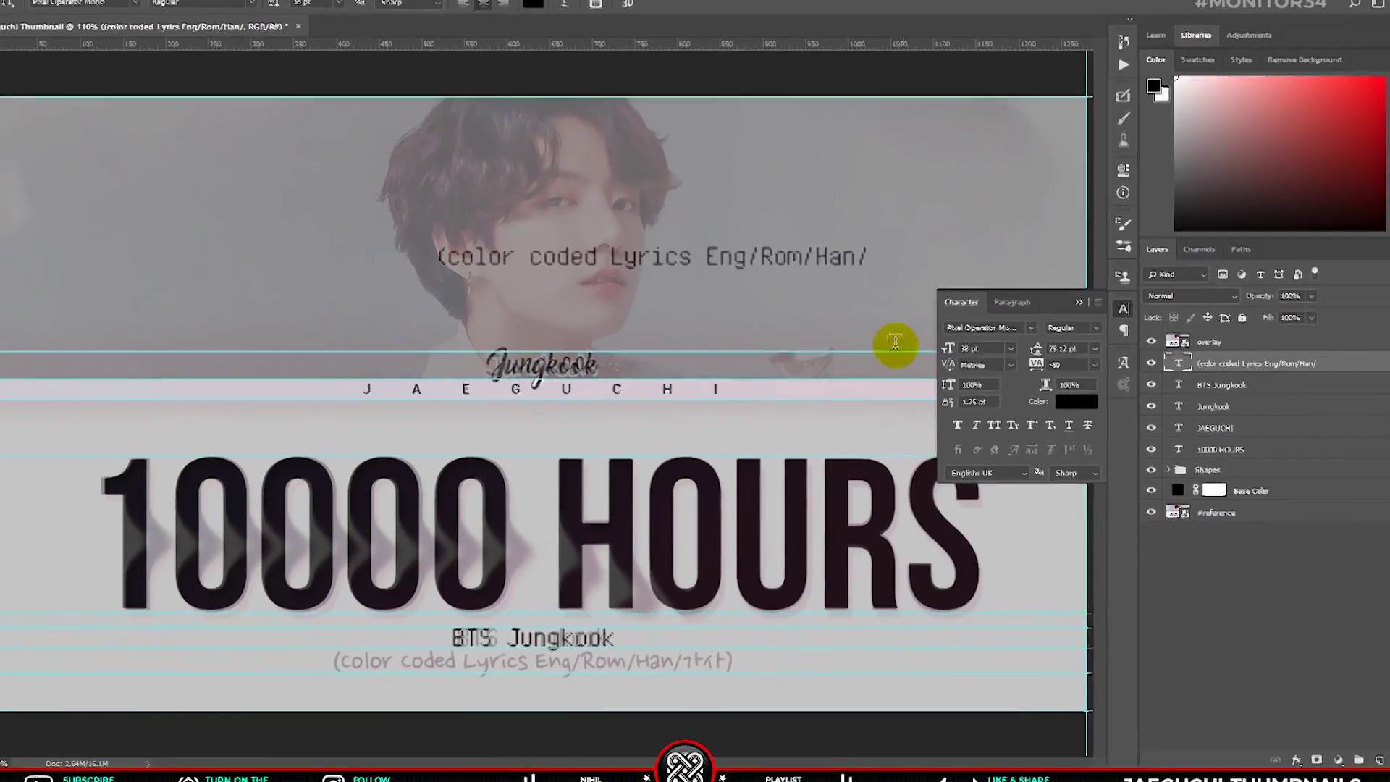
Append 가사 to the lyrics line and set the whole line in Gaegu Regular.
left_click(868, 256)
key("ctrl+v")
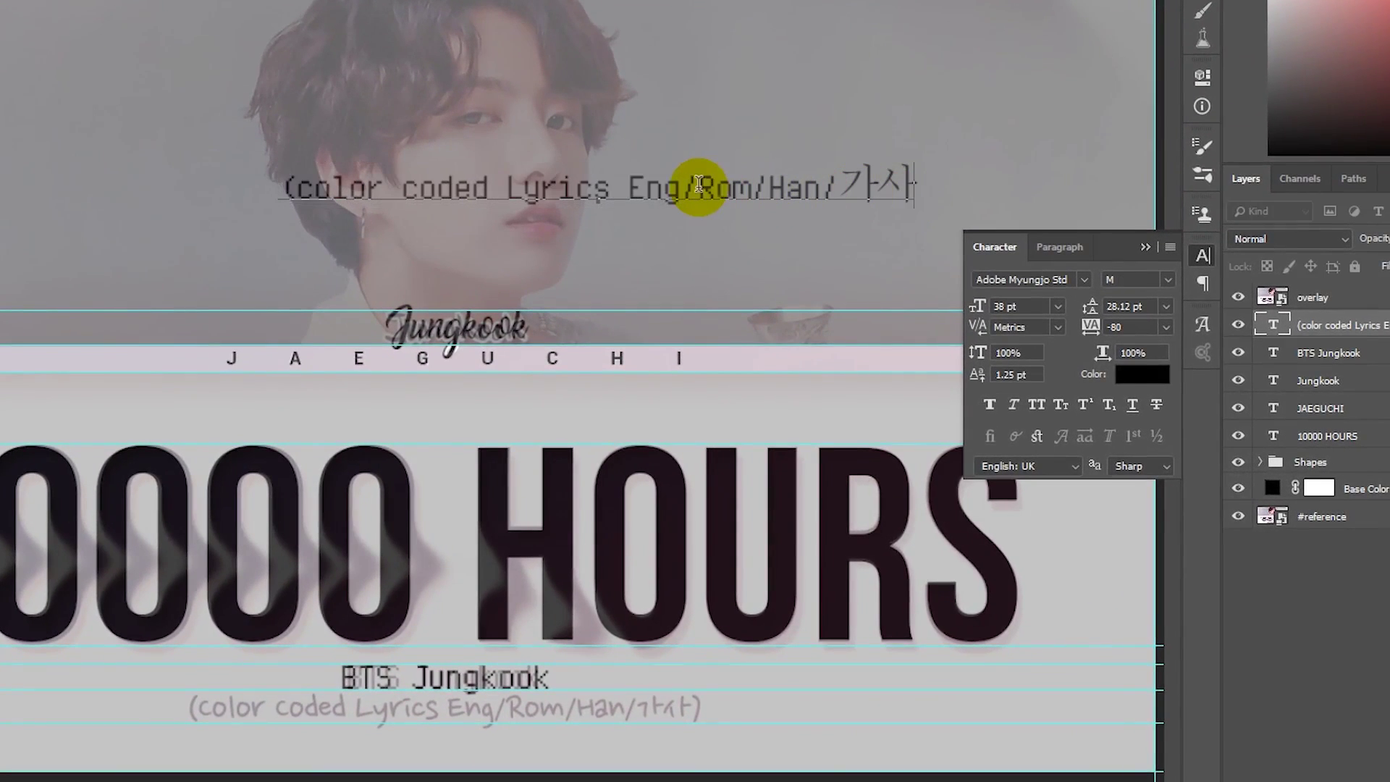
key("ctrl+a")
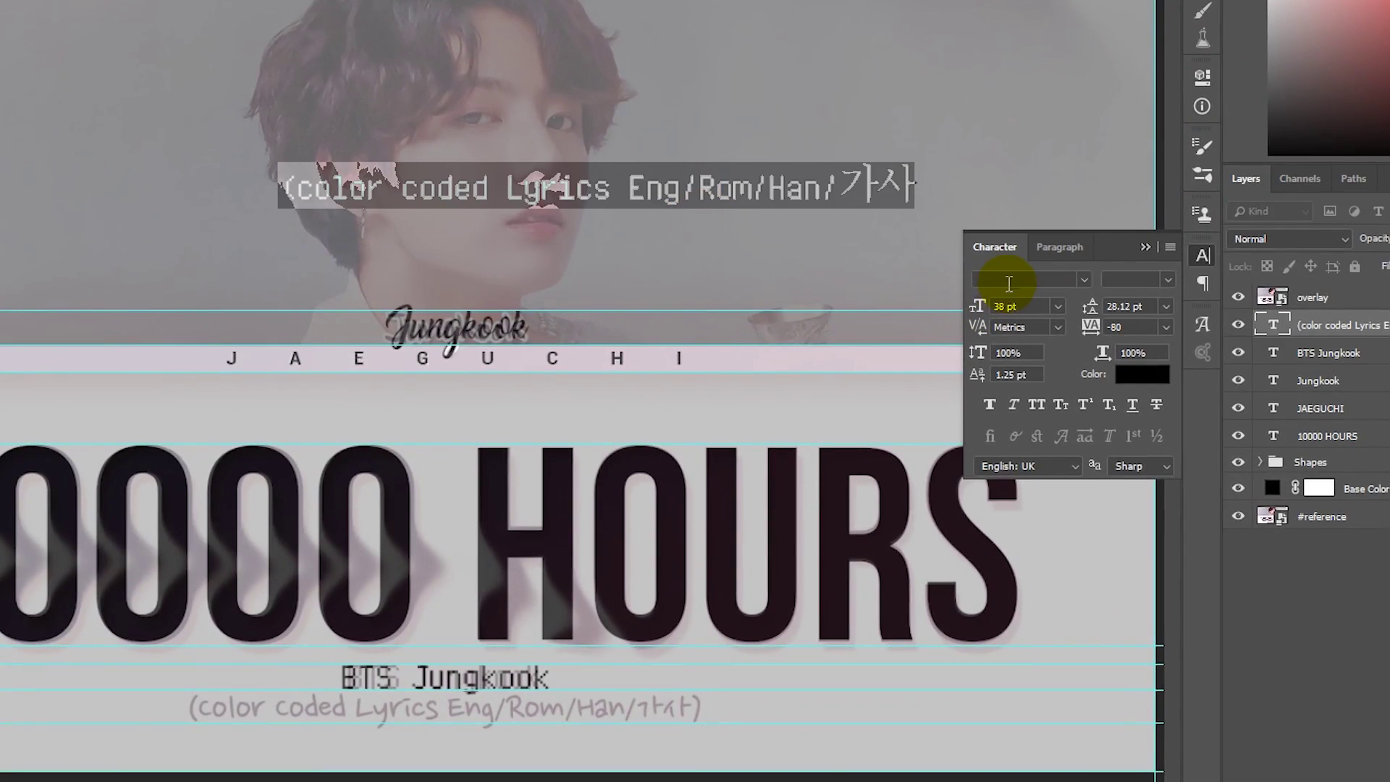
type("Gaegu")
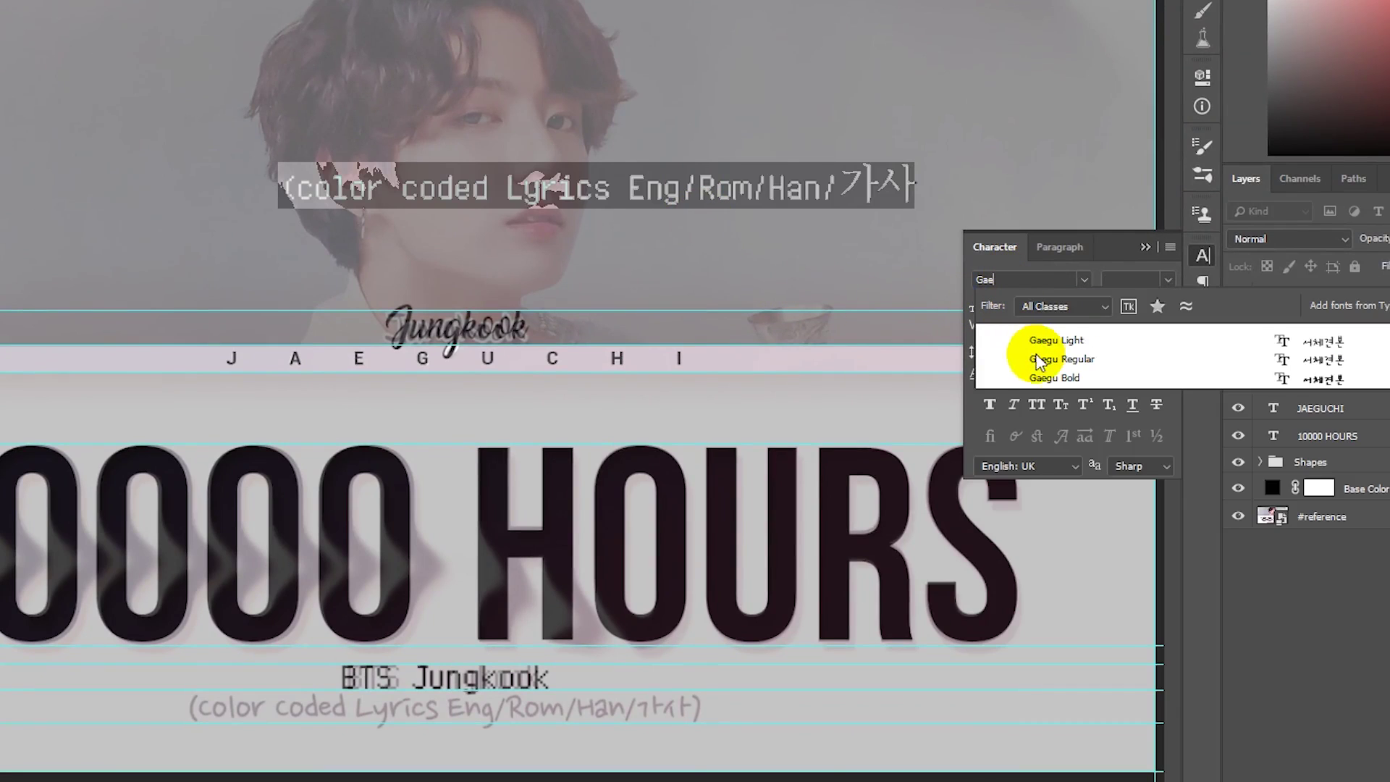
left_click(1050, 360)
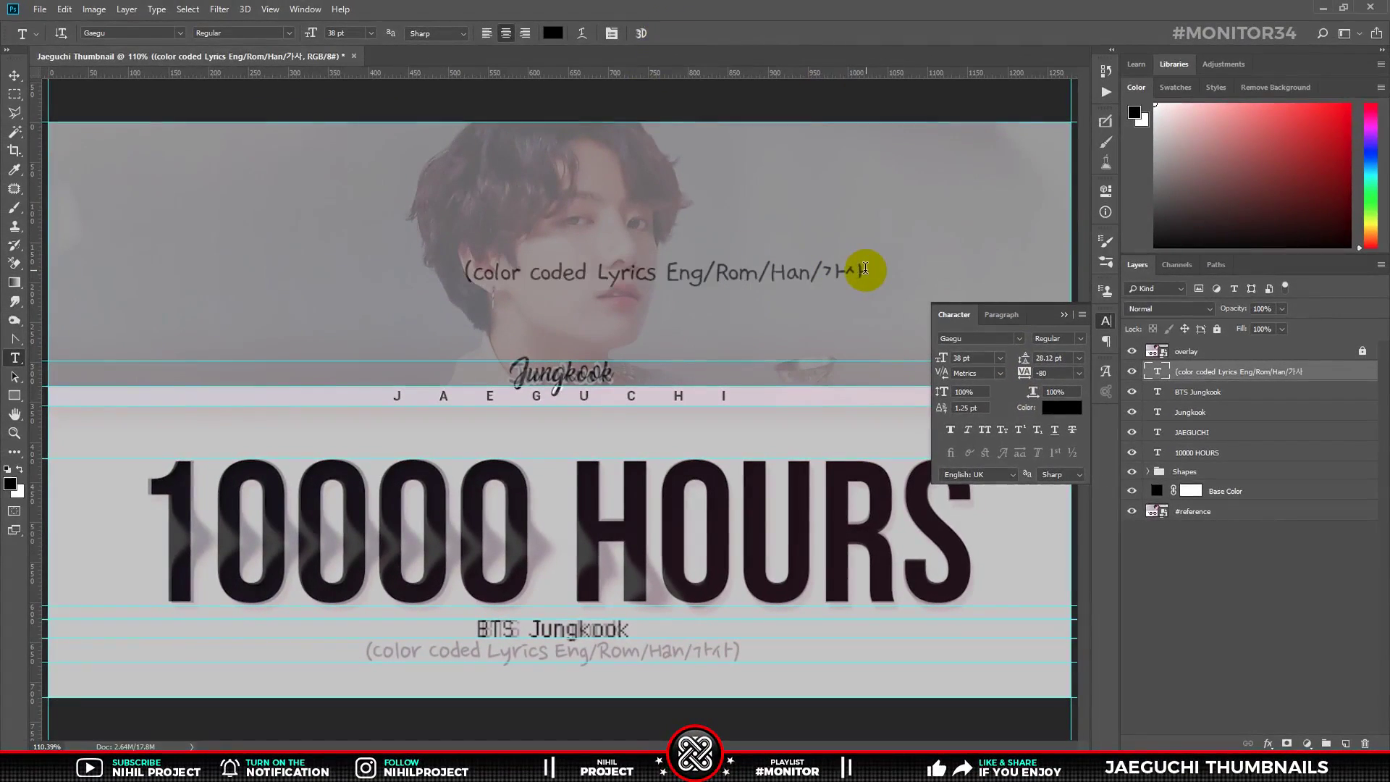
left_click(867, 272)
type(")")
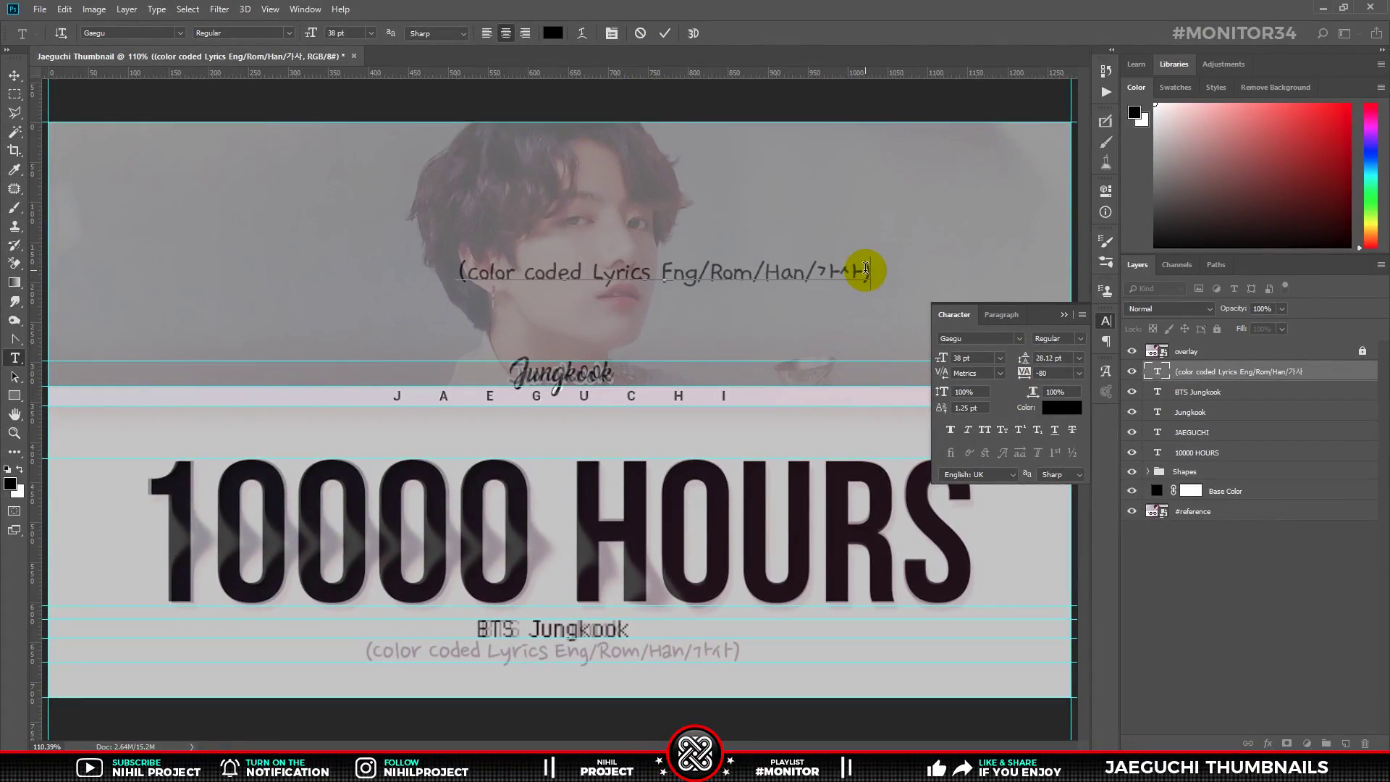
left_click(665, 34)
Move the lyrics line under BTS Jungkook, scale it to about 91%, and group the text layers.
key("v")
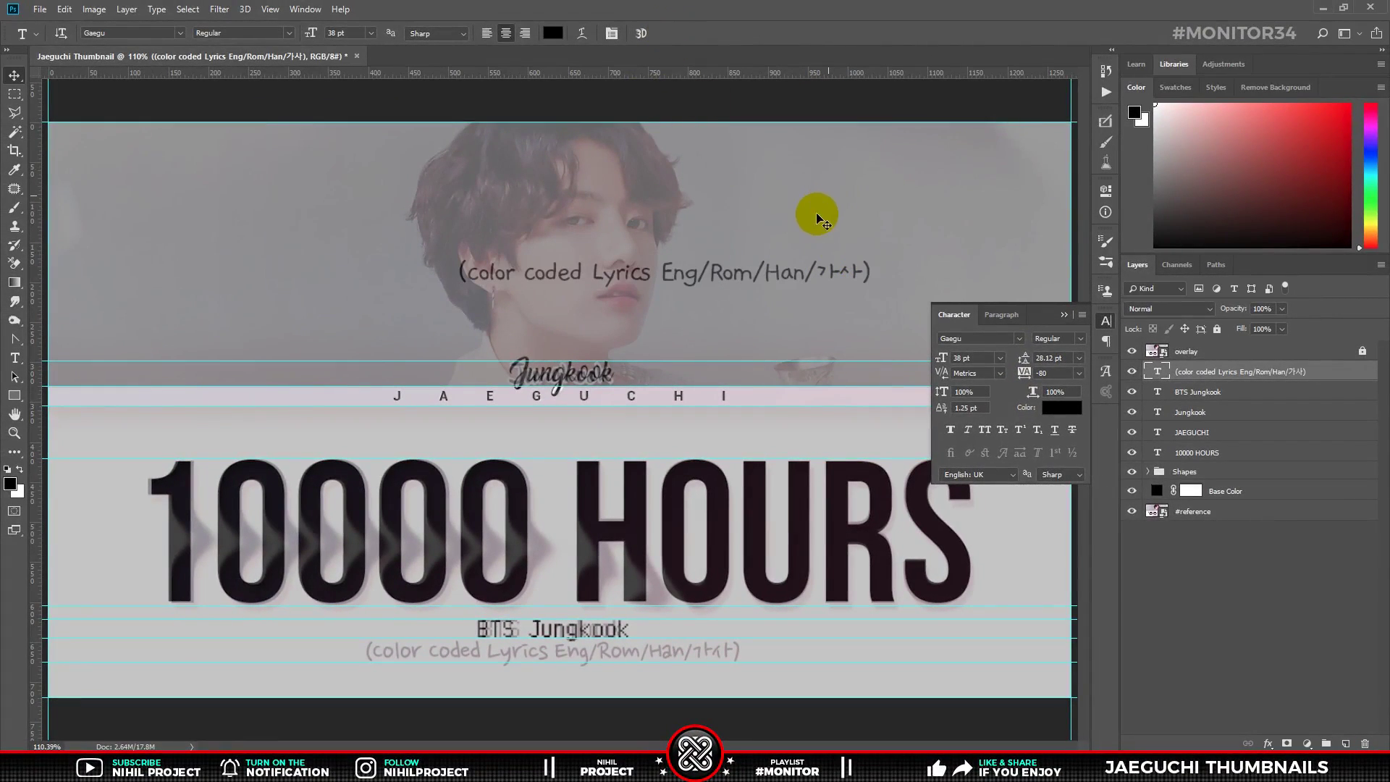
mouse_move(785, 270)
left_mouse_down()
mouse_move(652, 652)
mouse_move(680, 630)
mouse_move(742, 637)
left_mouse_up()
key("ctrl+t")
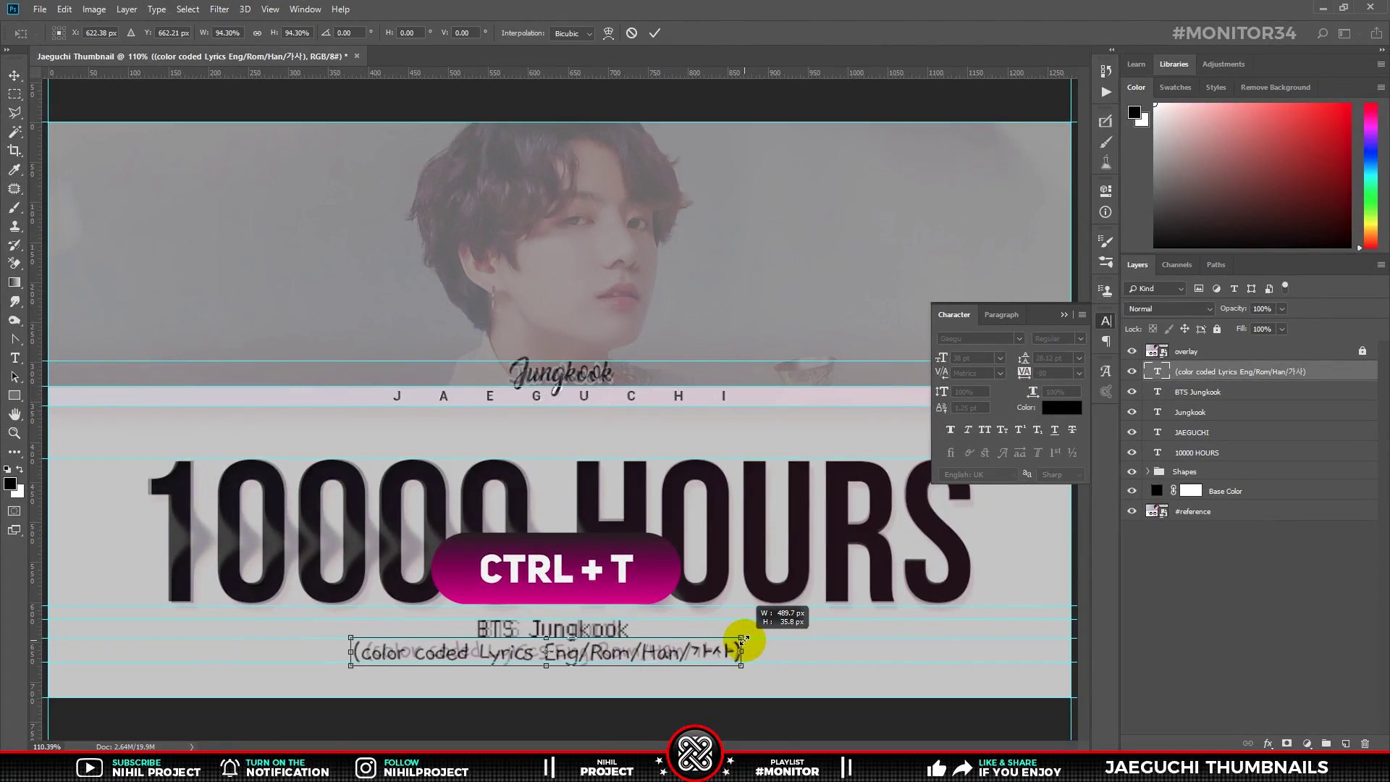
left_click_drag(340, 638, 365, 638)
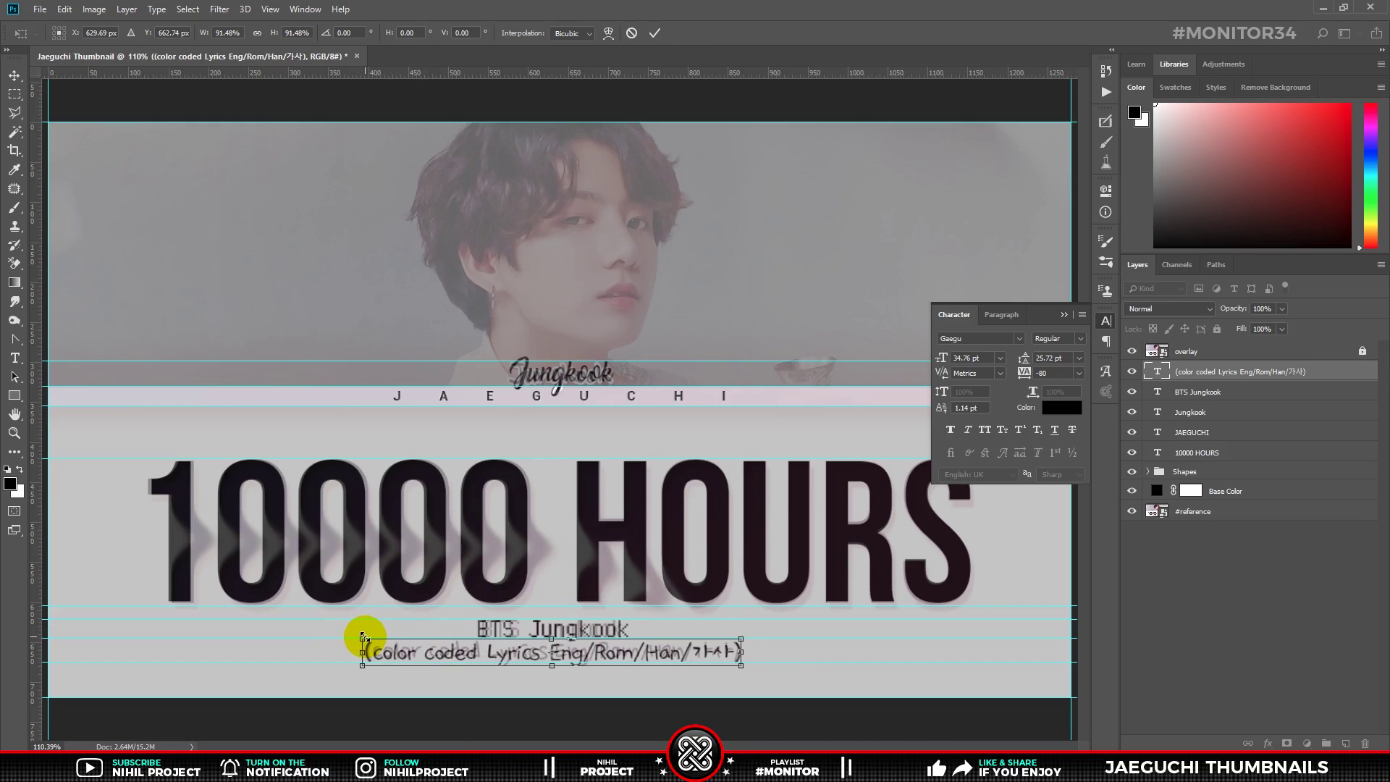
key("Return")
left_click(1063, 314)
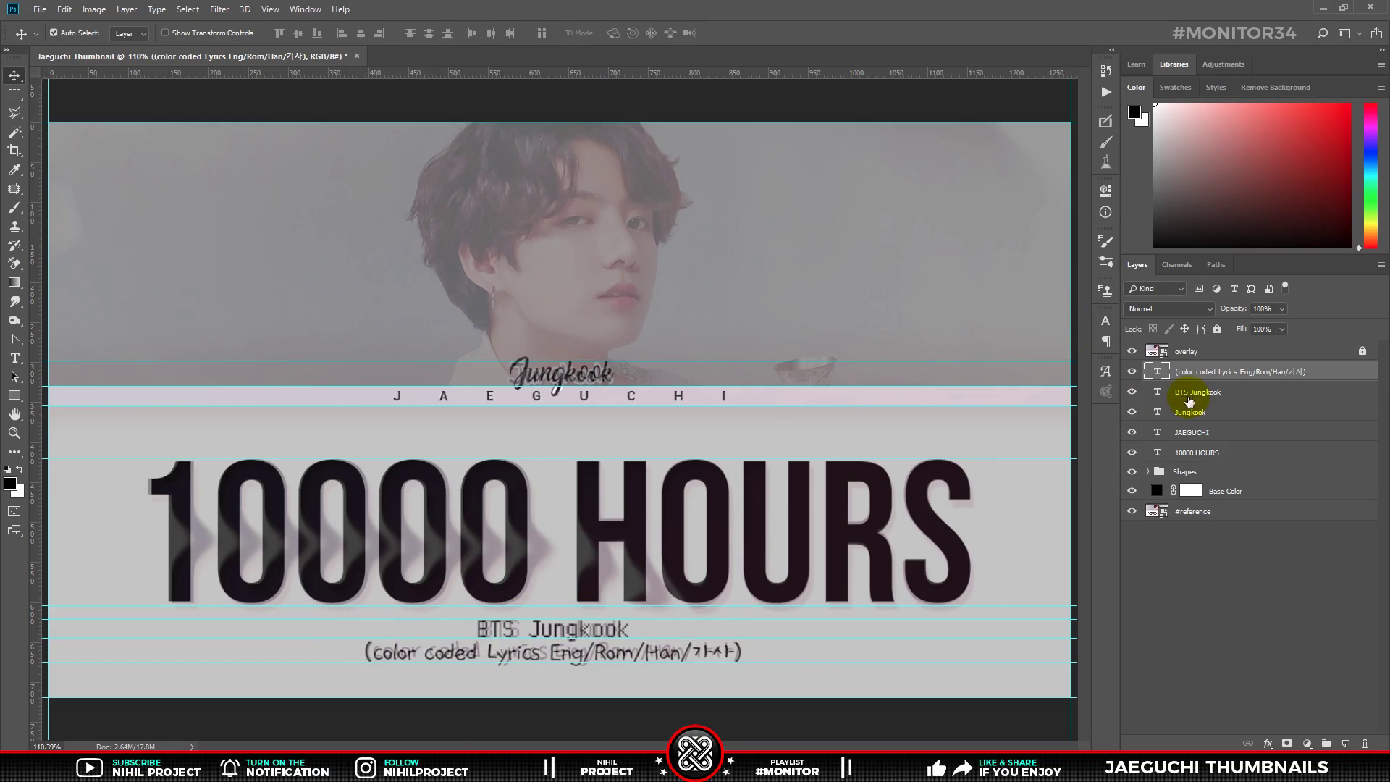
left_click(1199, 453, "shift")
key("ctrl+g")
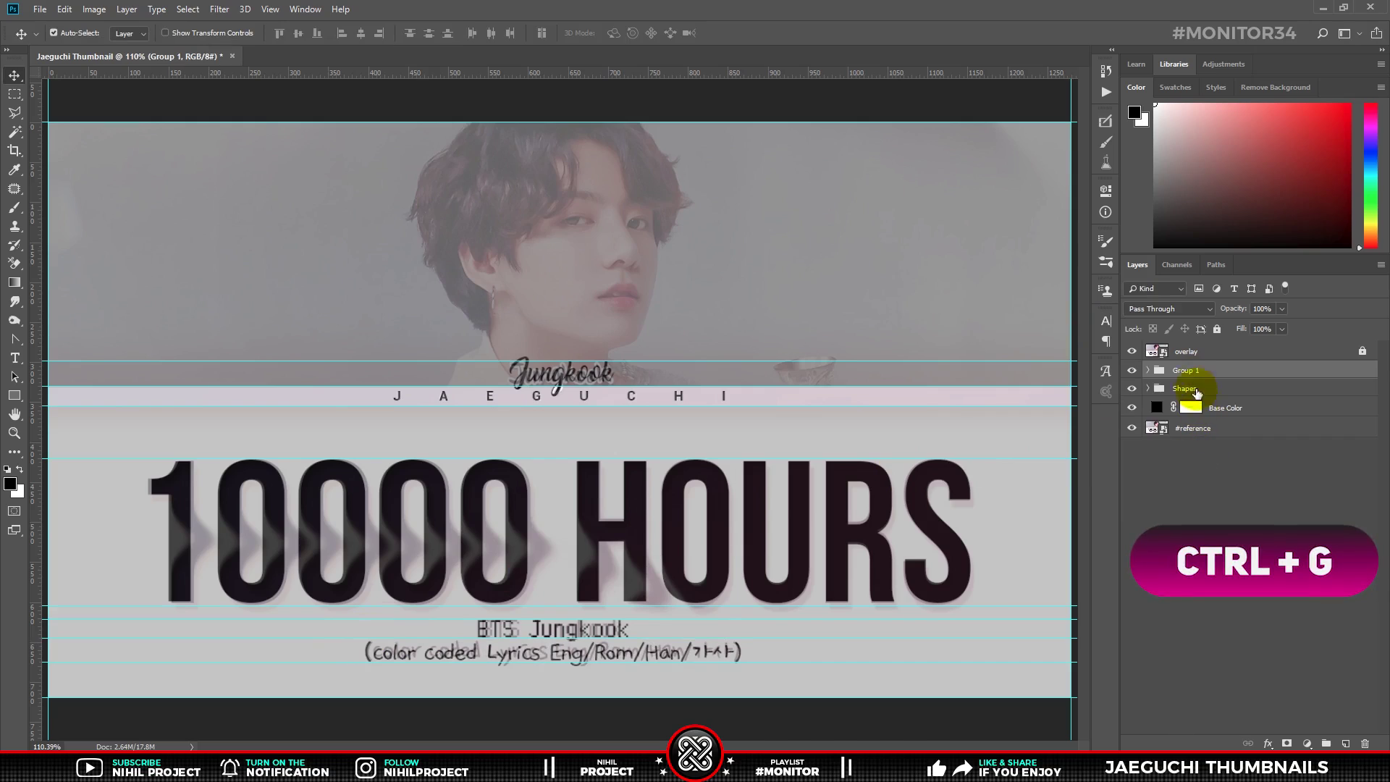
Rename Group 1 to 'Text' and hide the overlay photo layer.
left_click(1189, 373)
type("Text")
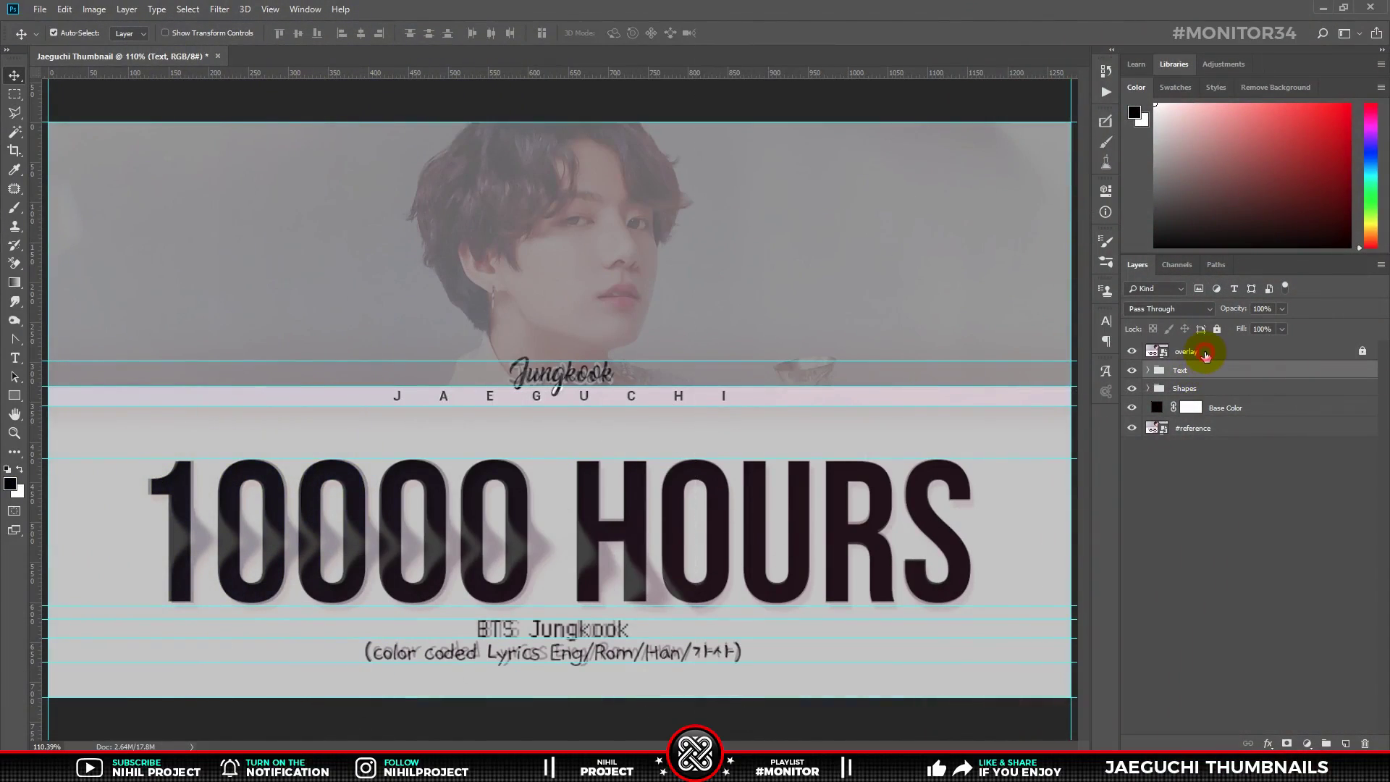
left_click(1205, 354)
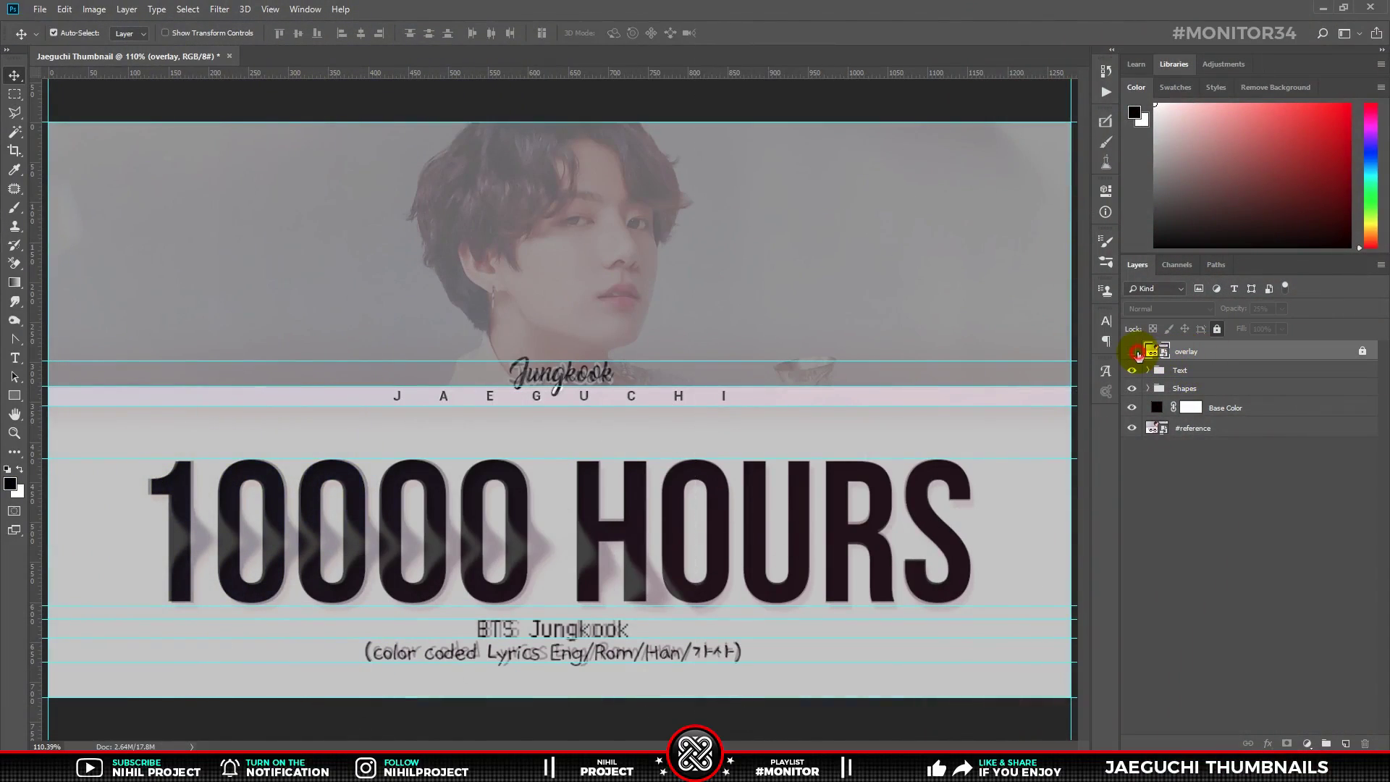
left_click(1134, 351)
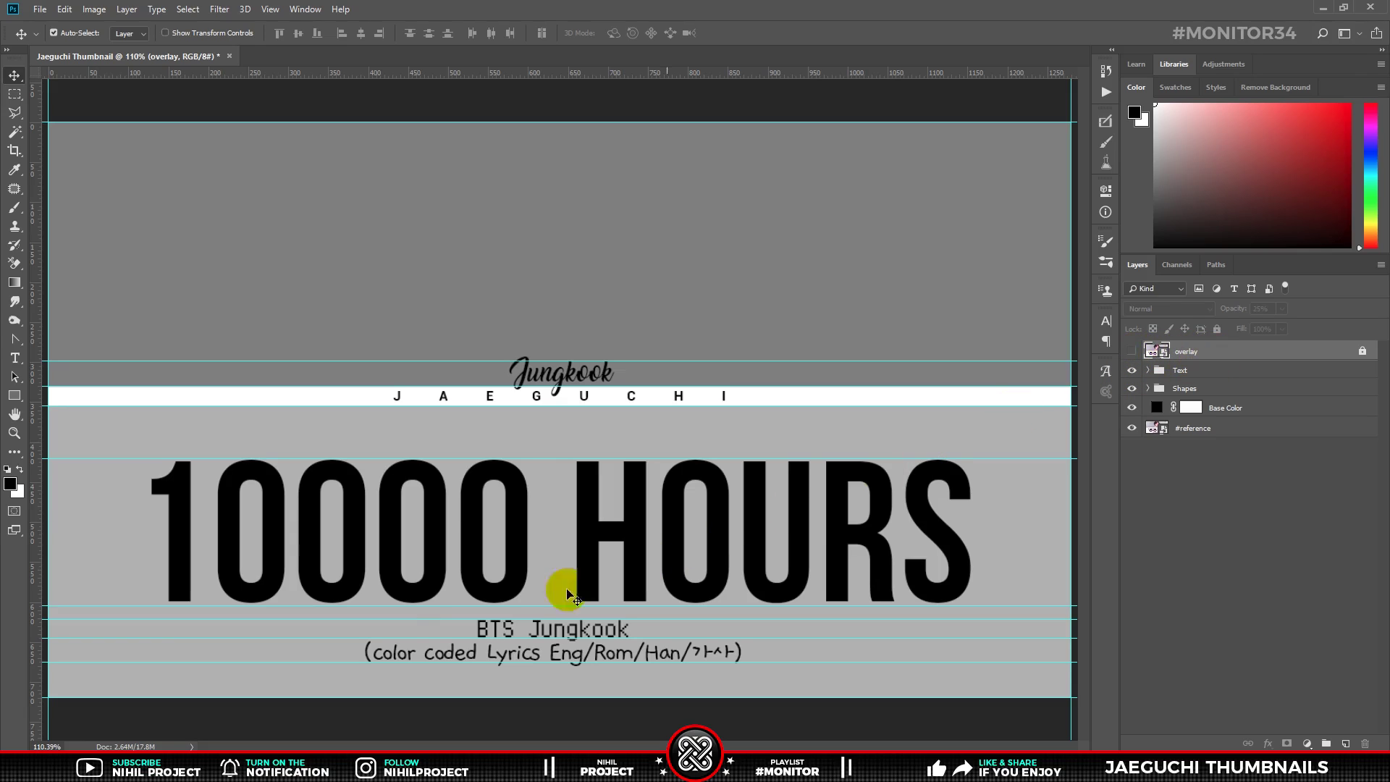
Drag Pallate Color.png into the document and position it in the top band.
left_click(144, 768)
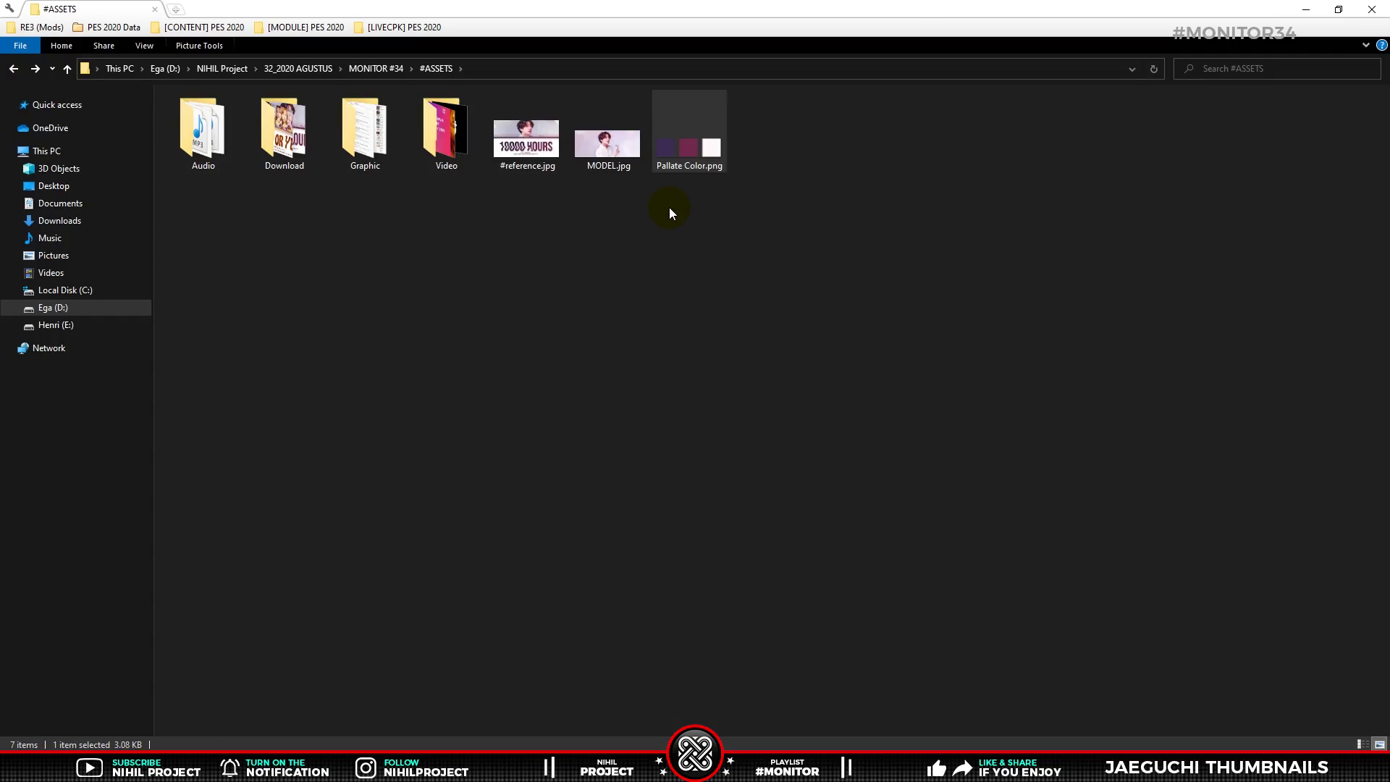
mouse_move(681, 162)
left_mouse_down()
mouse_move(250, 775)
mouse_move(510, 489)
left_mouse_up()
mouse_move(569, 311)
left_mouse_down()
mouse_move(579, 397)
mouse_move(579, 301)
left_mouse_up()
Commit the palette image, lock its layer, and select the Bottom shape layer.
key("Return")
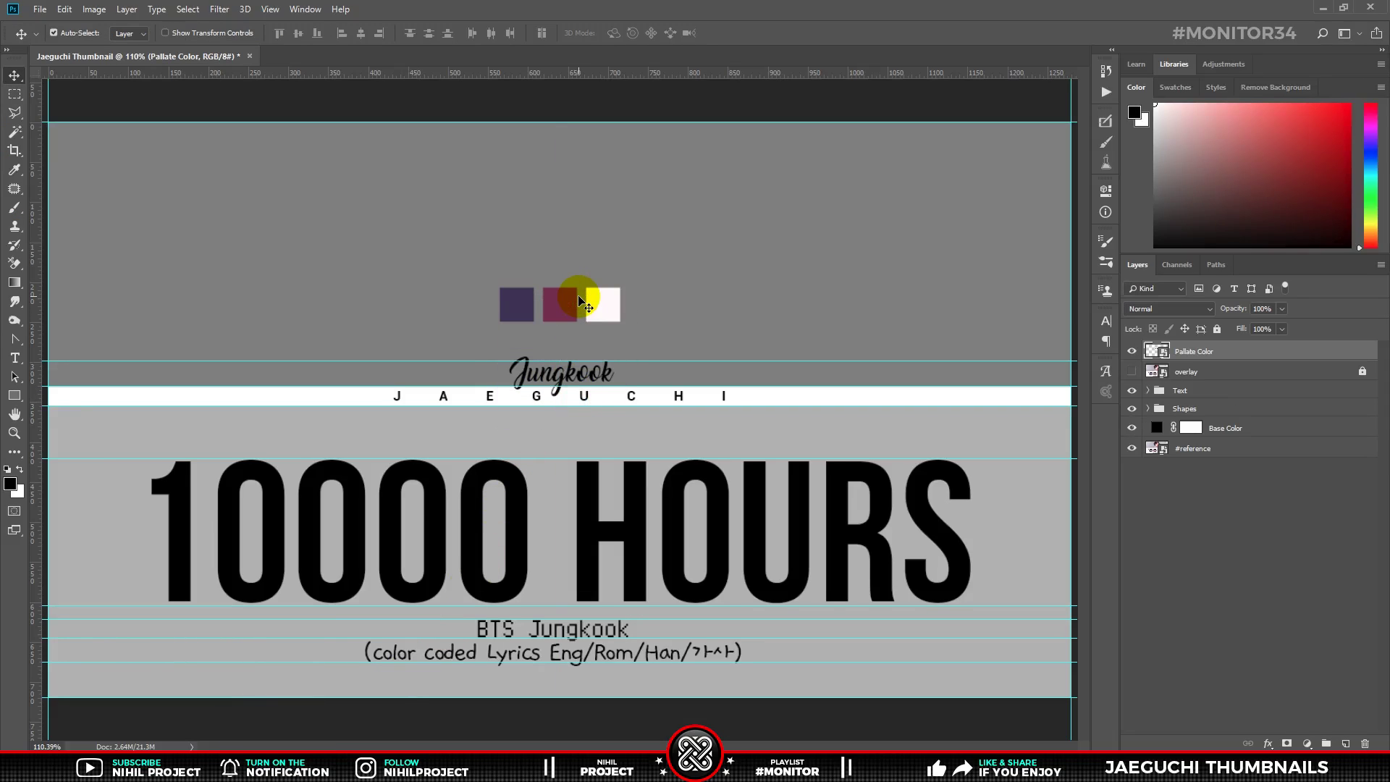
left_click(1218, 330)
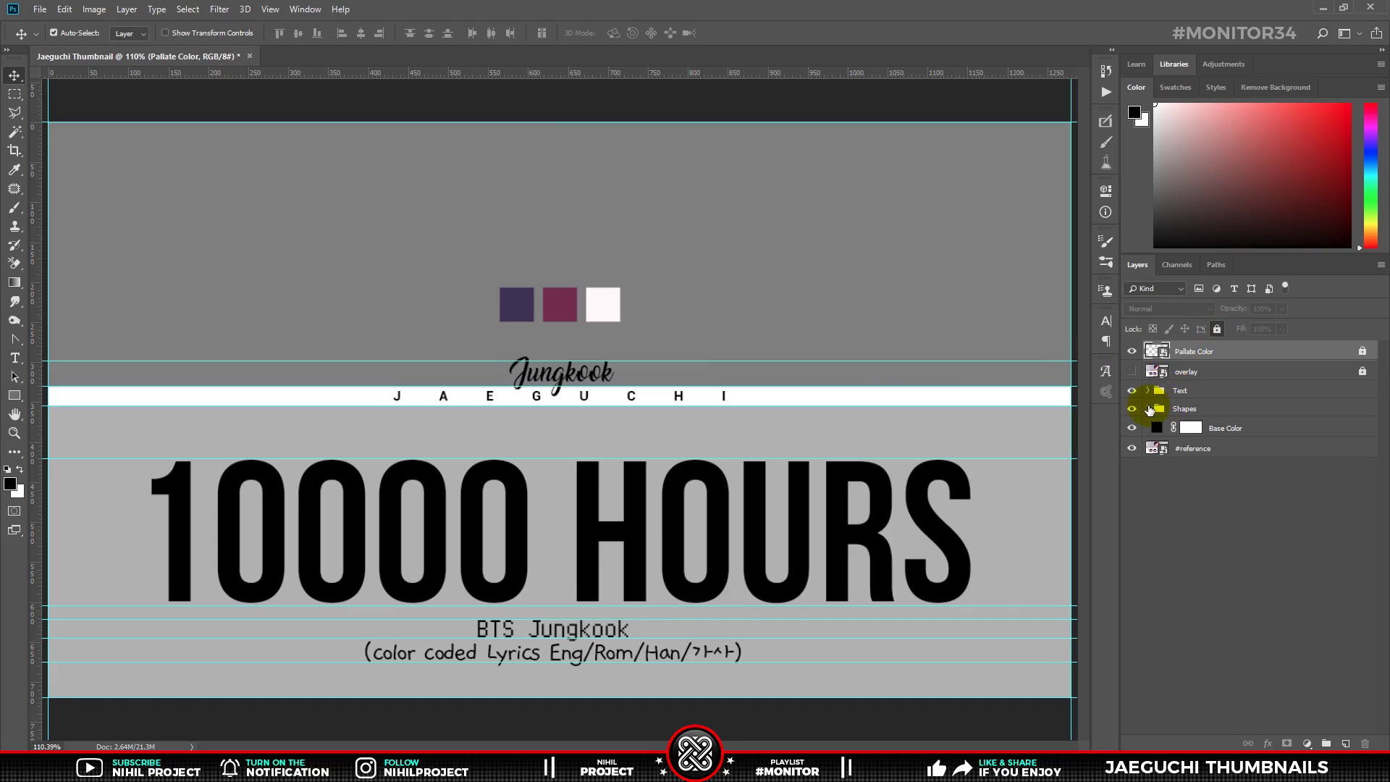
left_click(1149, 409)
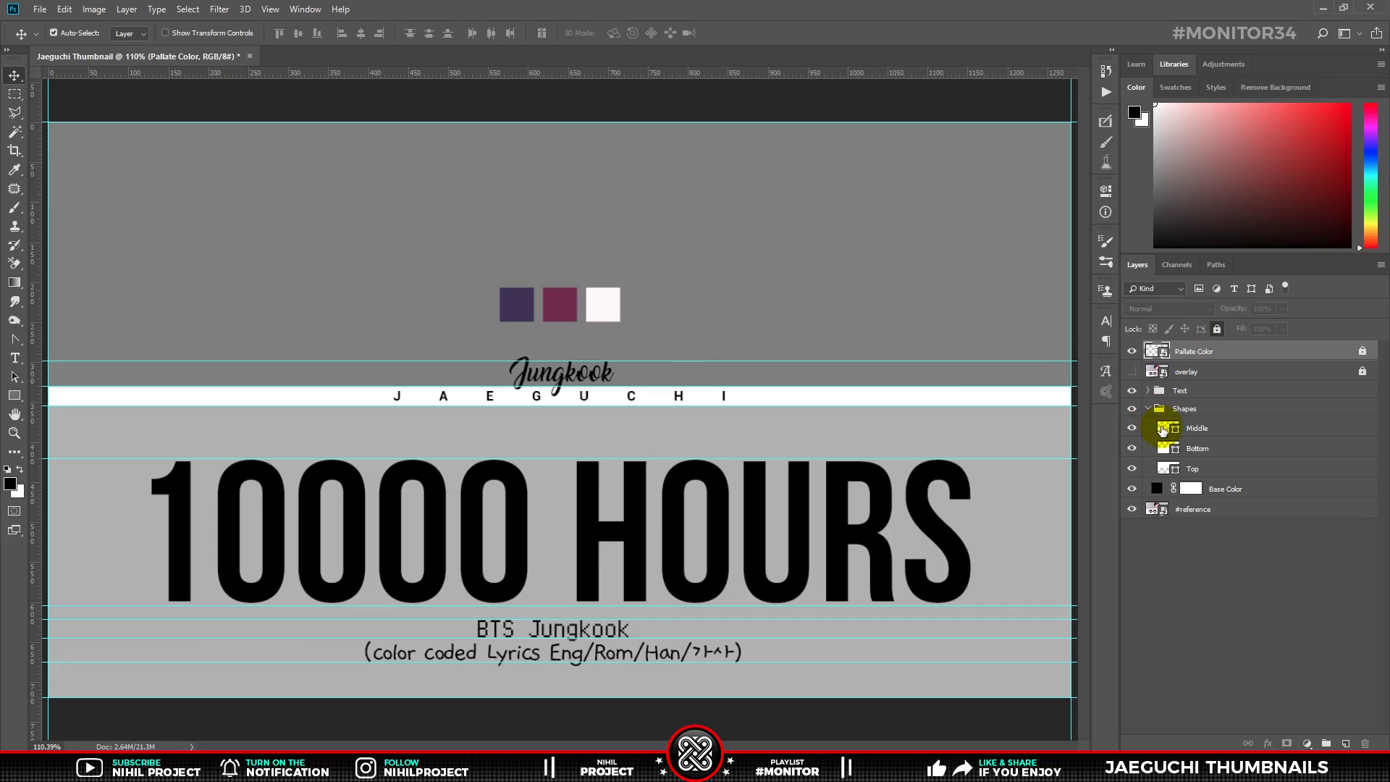
left_click(1196, 449)
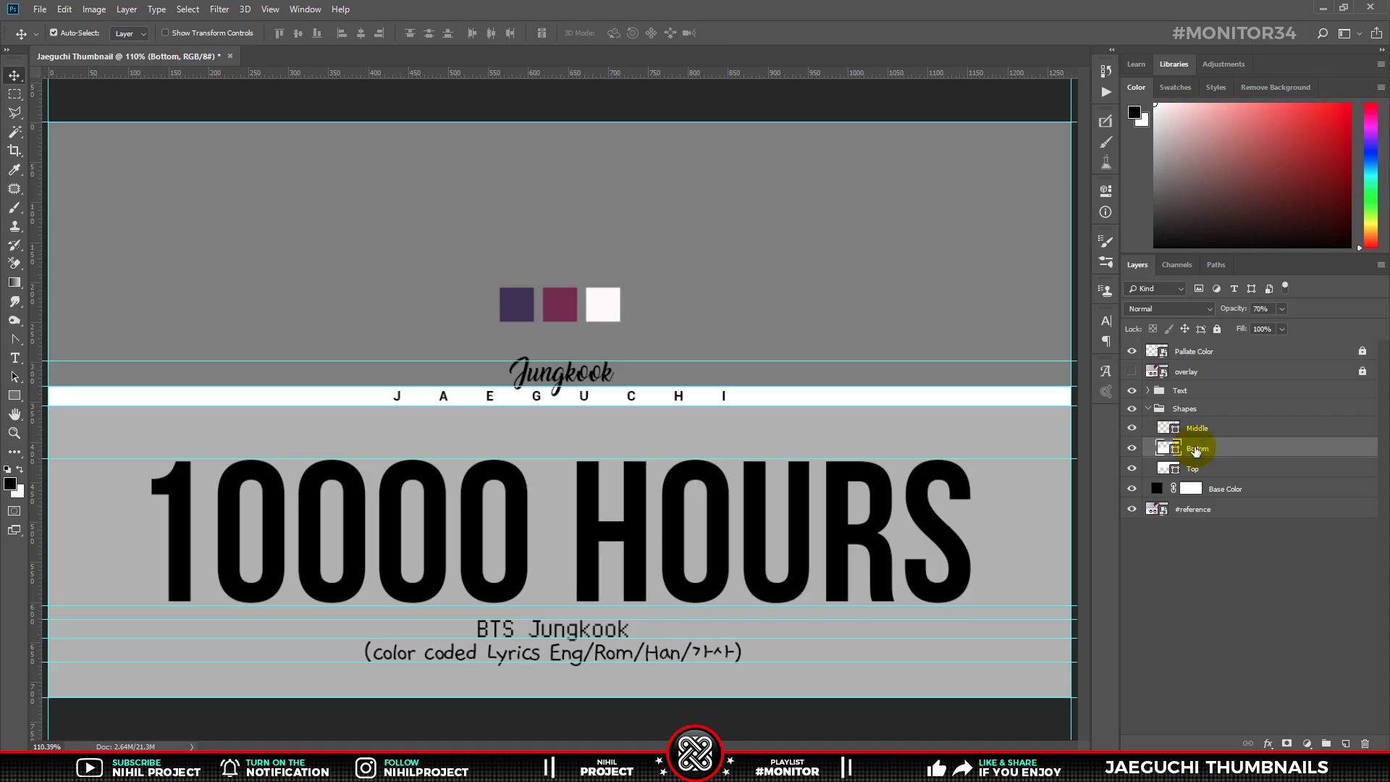
Make the Bottom band 100% opaque and fill it with pale pink #fff8fb from the palette.
left_click_drag(1230, 313, 1300, 313)
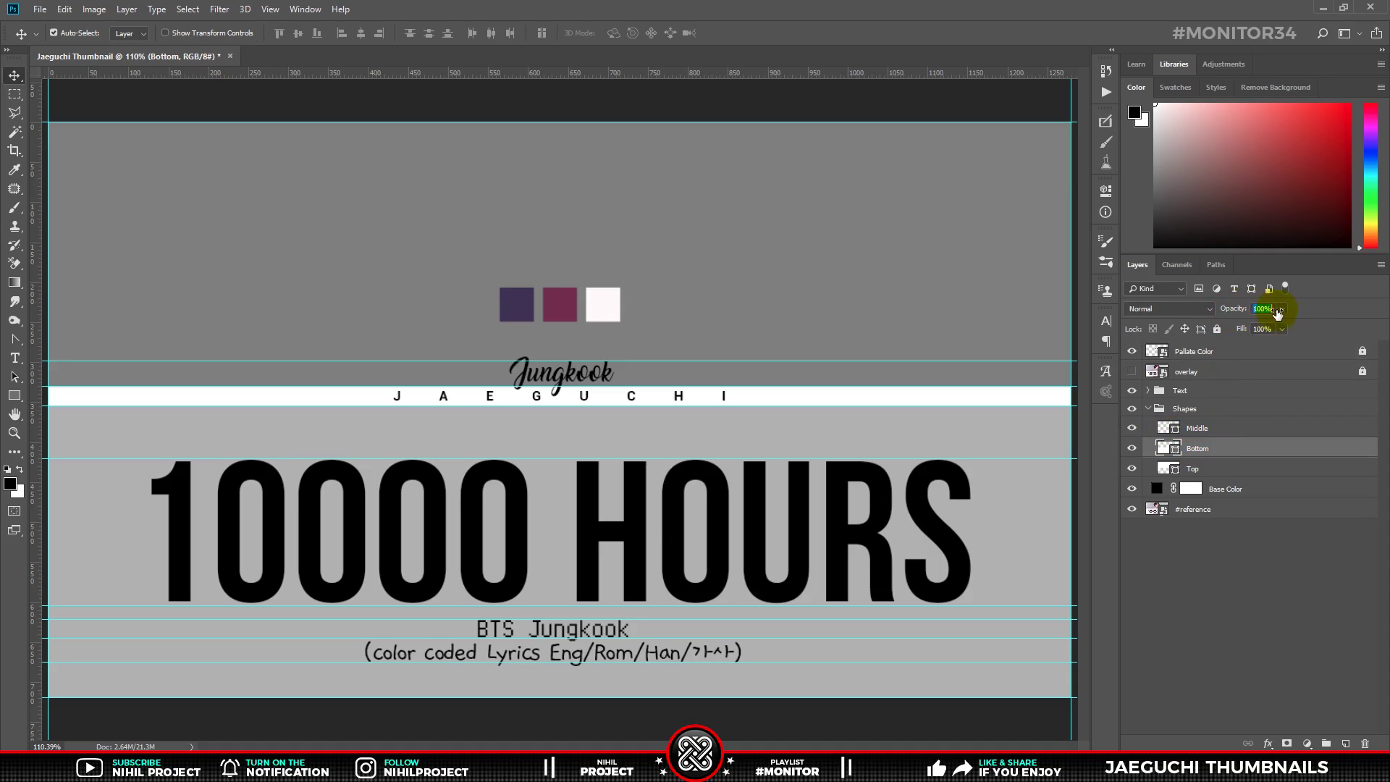
double_click(1165, 450)
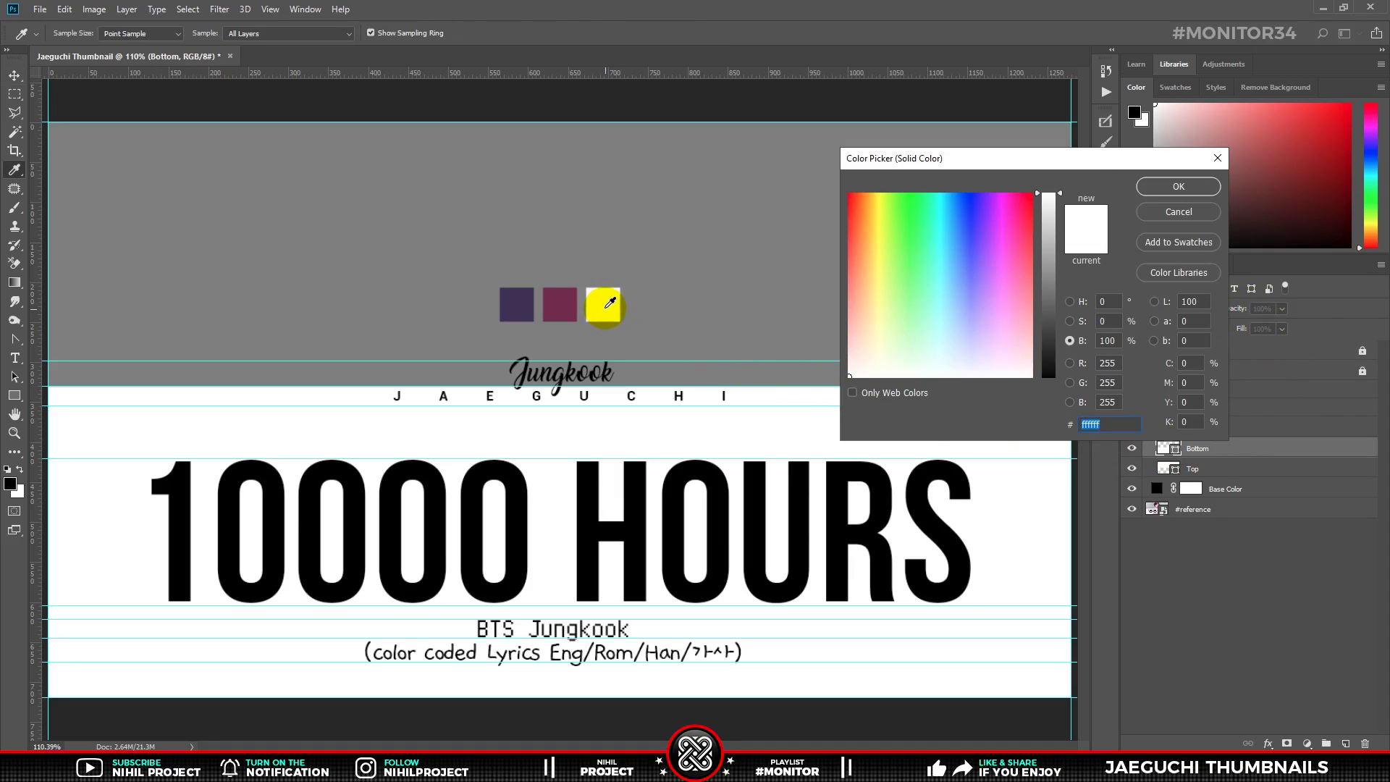
left_click(607, 307)
left_click(1179, 187)
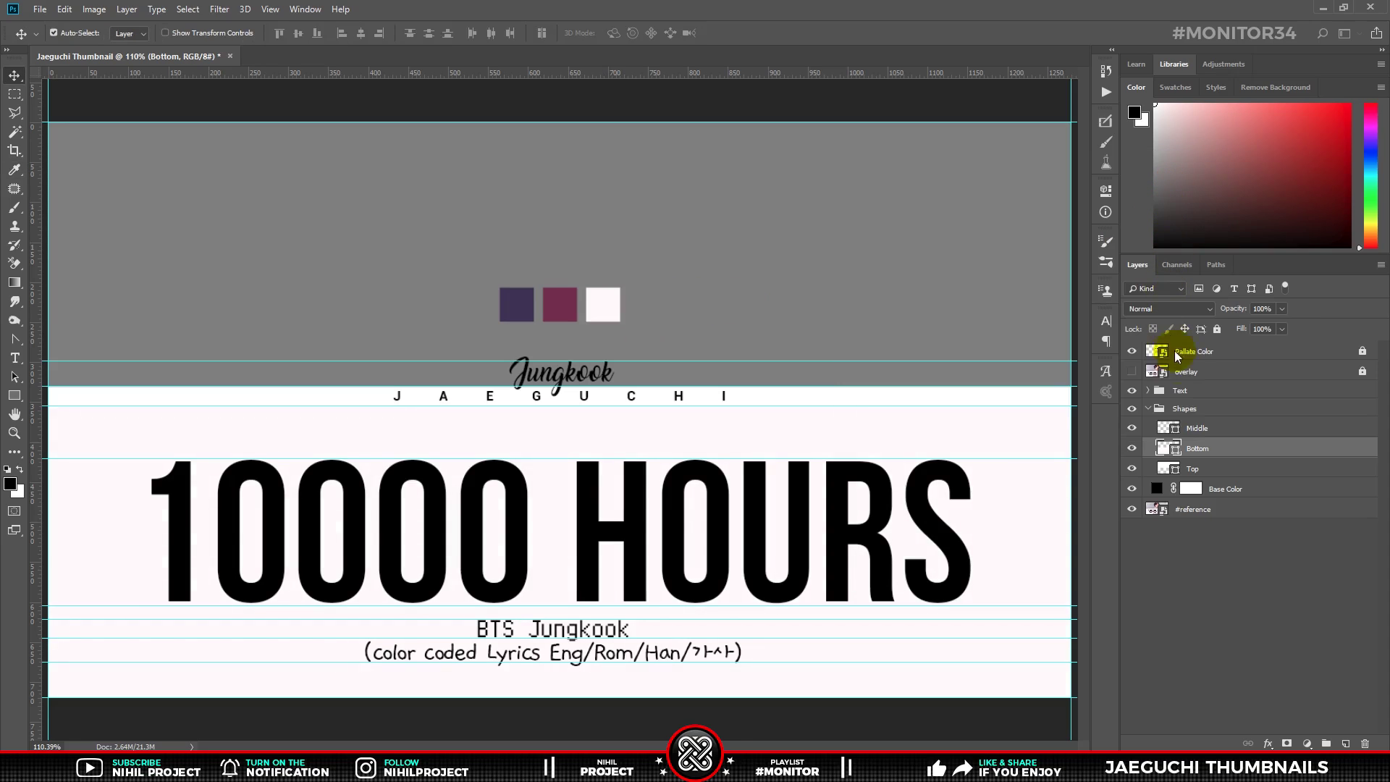
left_click(1198, 428)
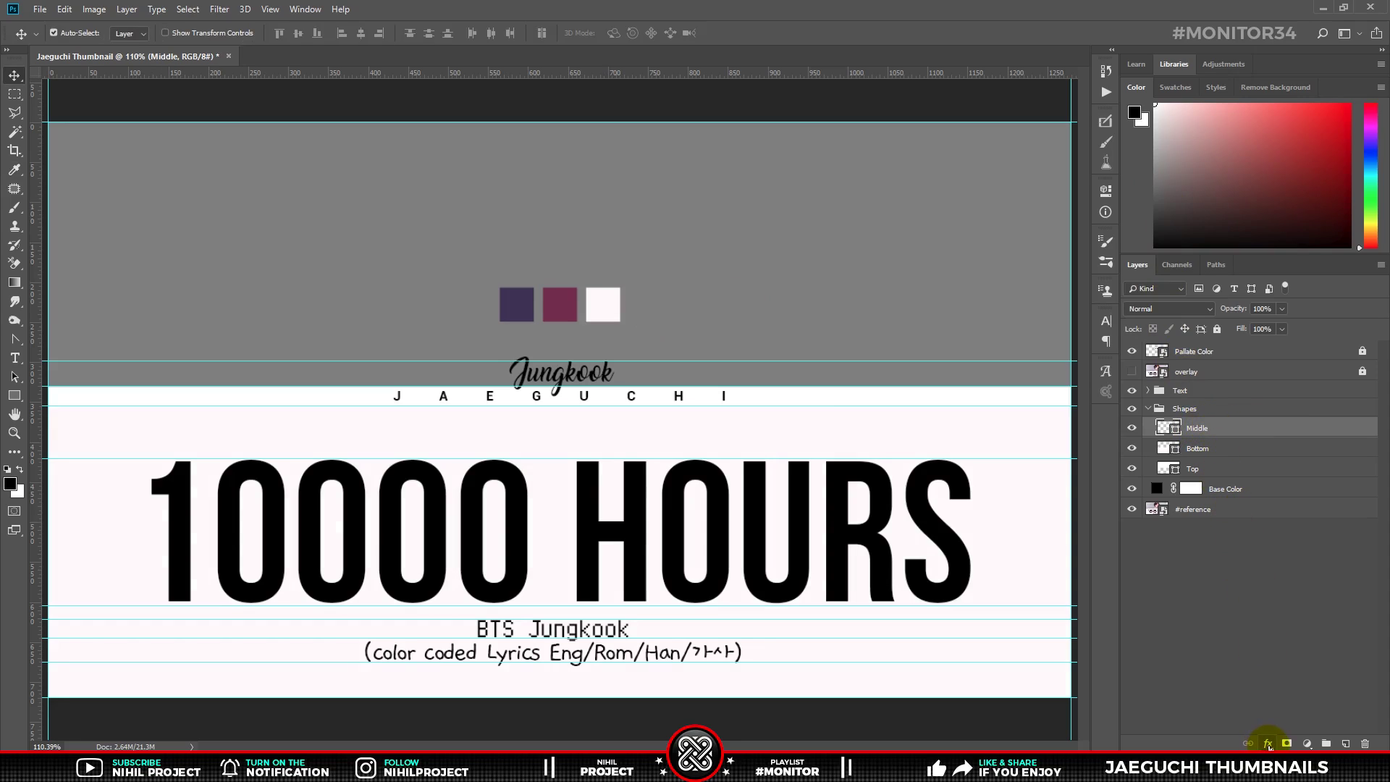
Add a Gradient Overlay to the Middle band with its left stop set to palette purple #3c2c53.
left_click(1268, 744)
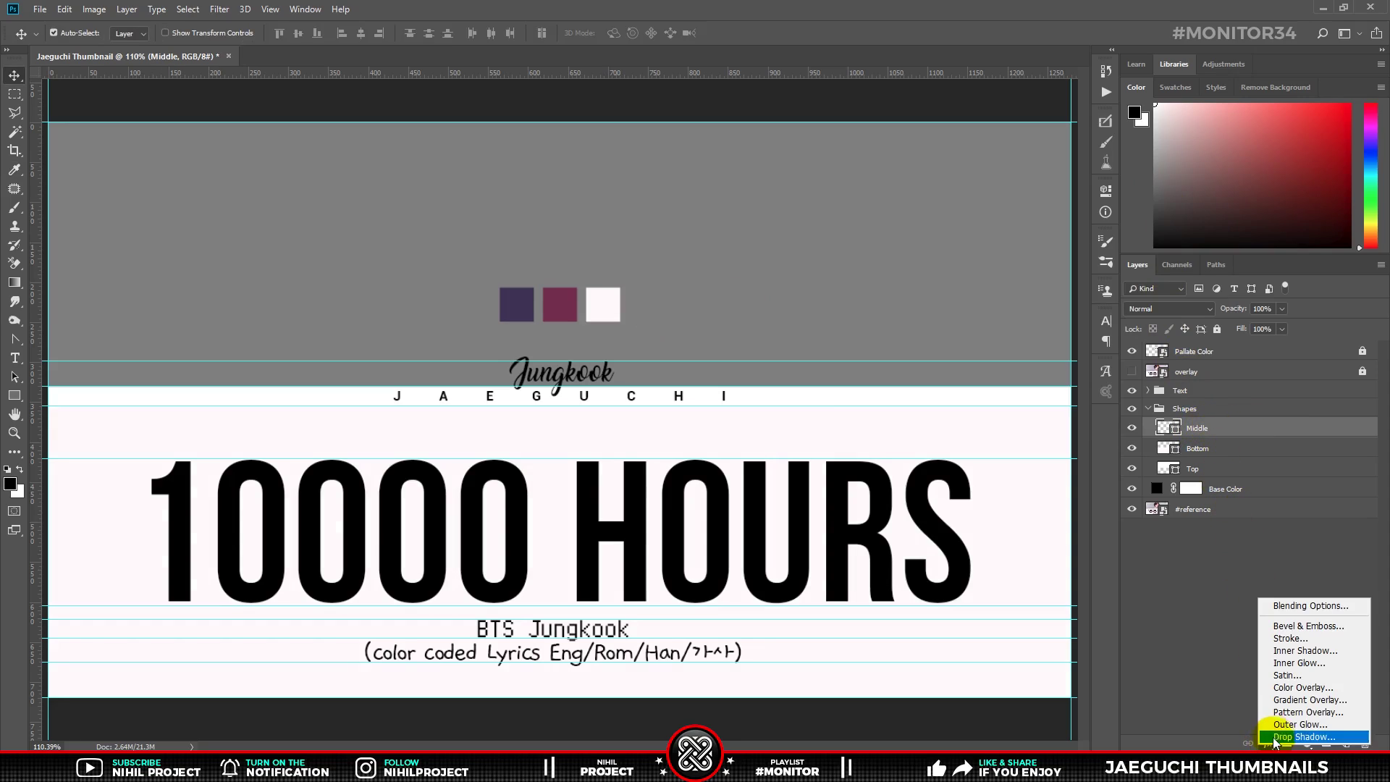
left_click(1285, 701)
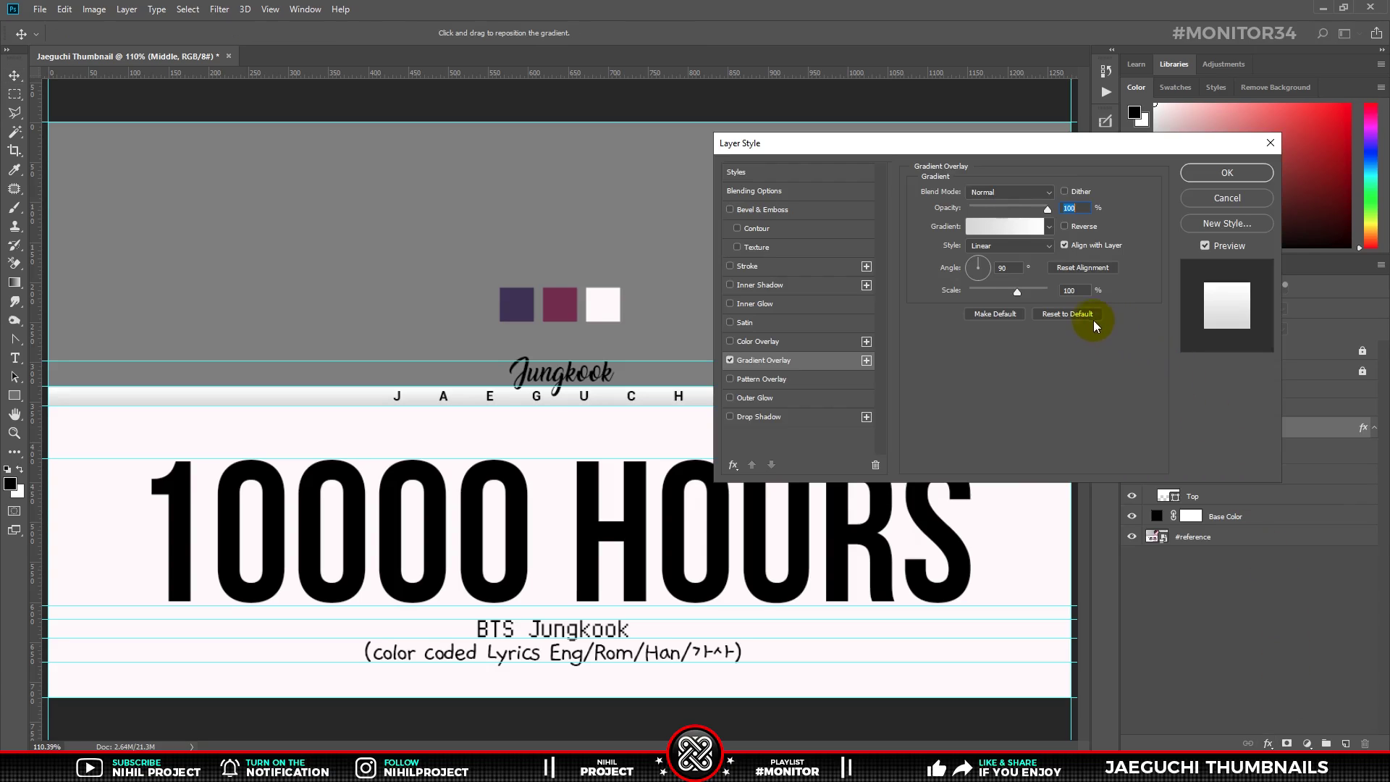
left_click(1009, 230)
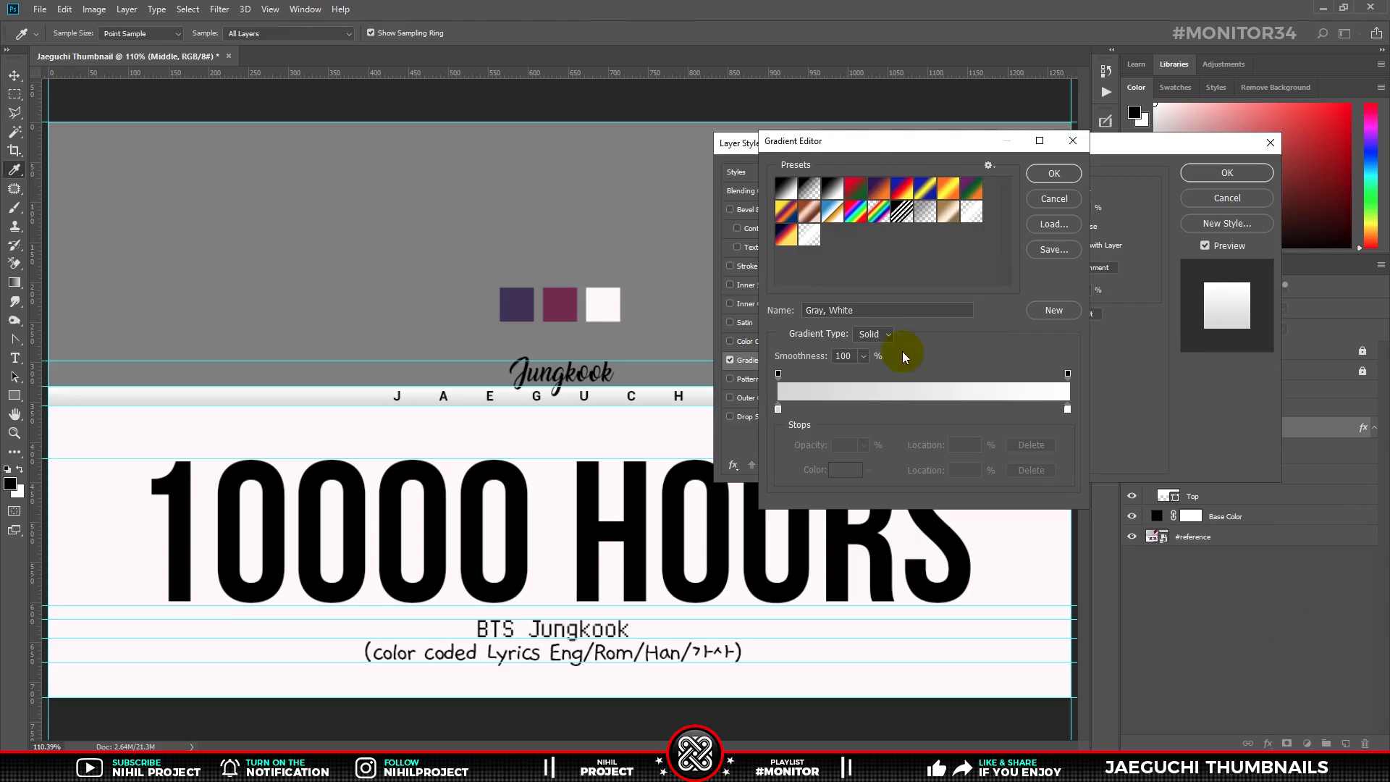
left_click(778, 409)
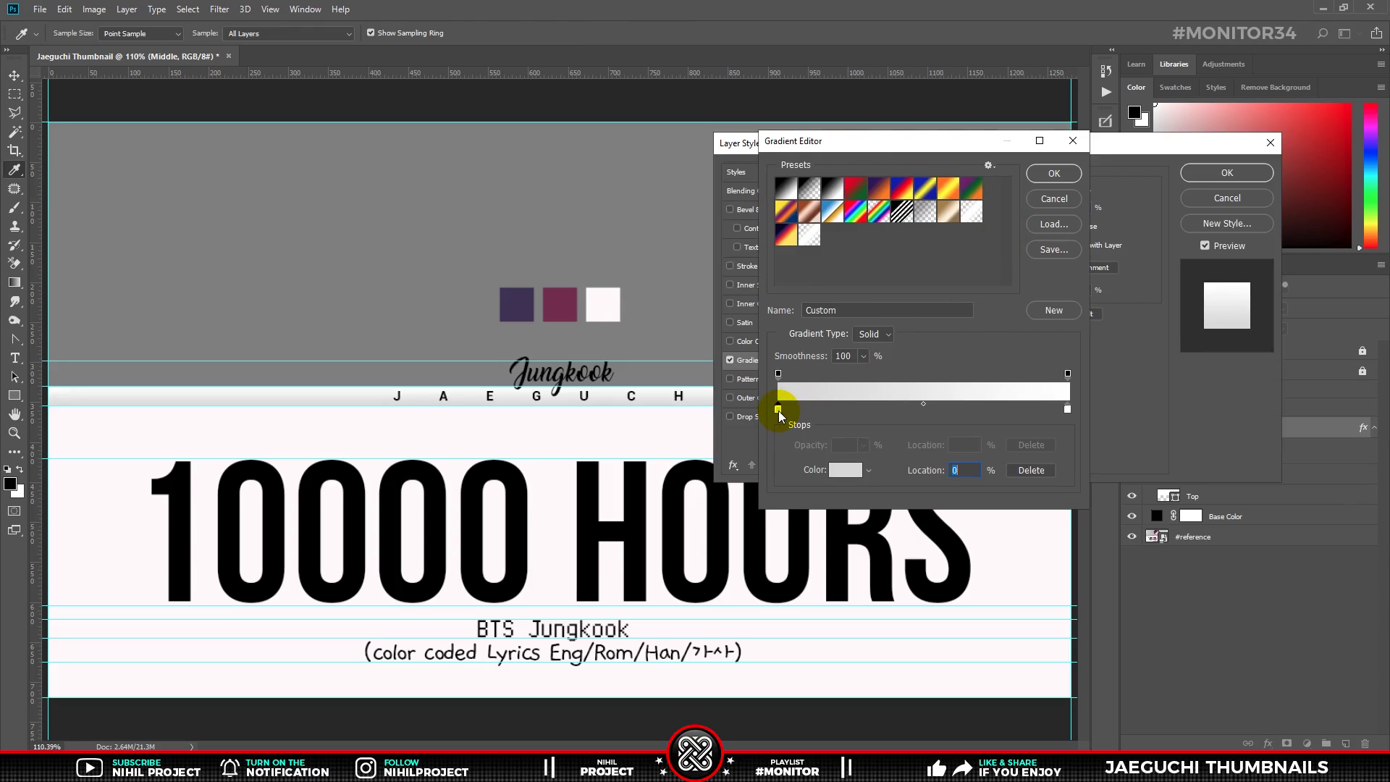
left_click(845, 470)
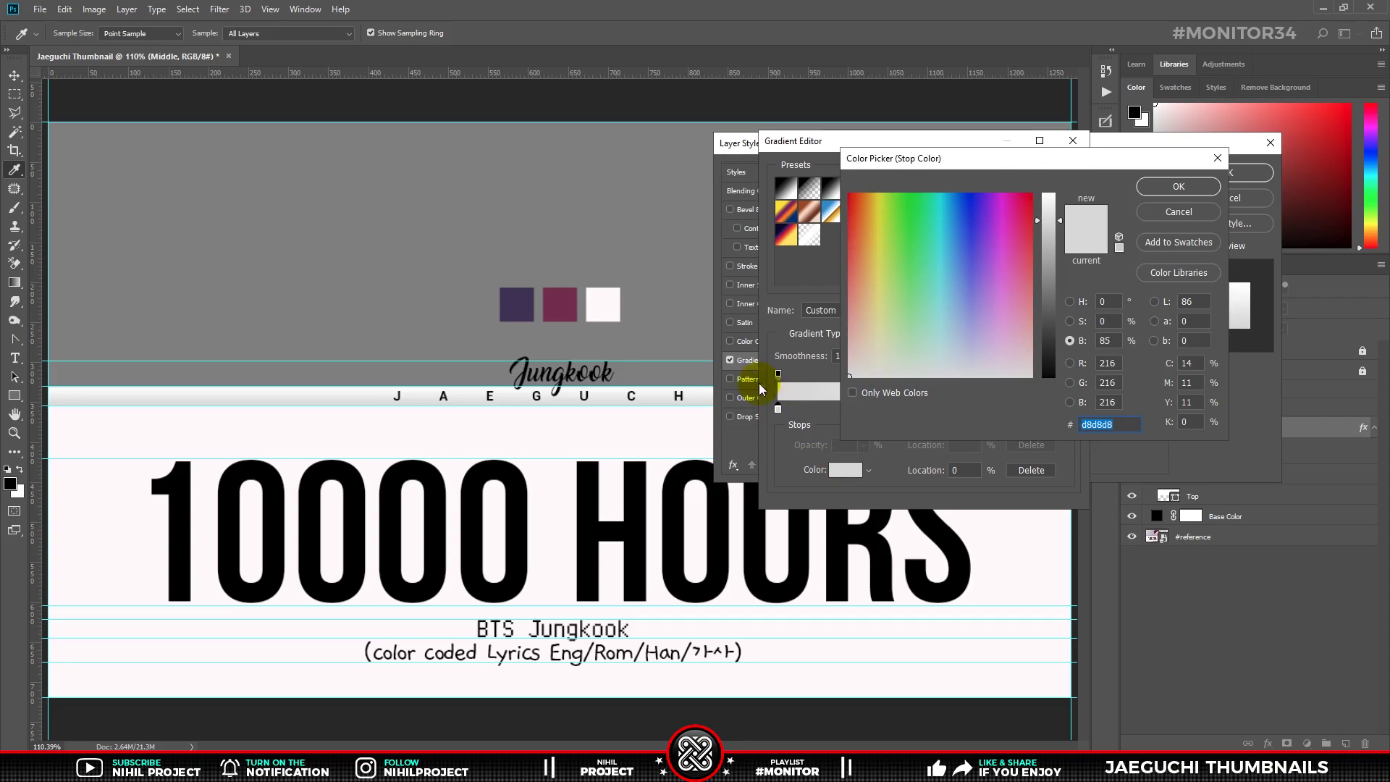
left_click(511, 310)
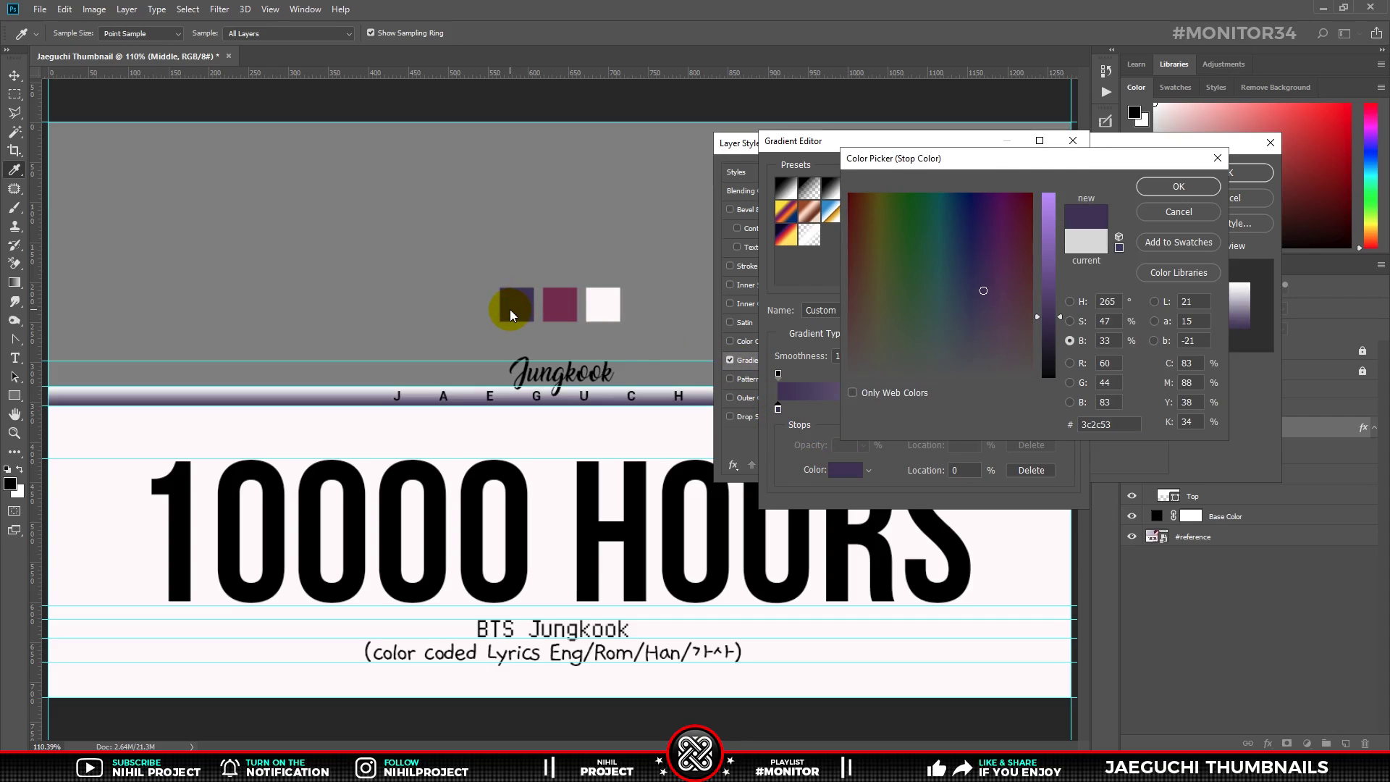
left_click(1179, 186)
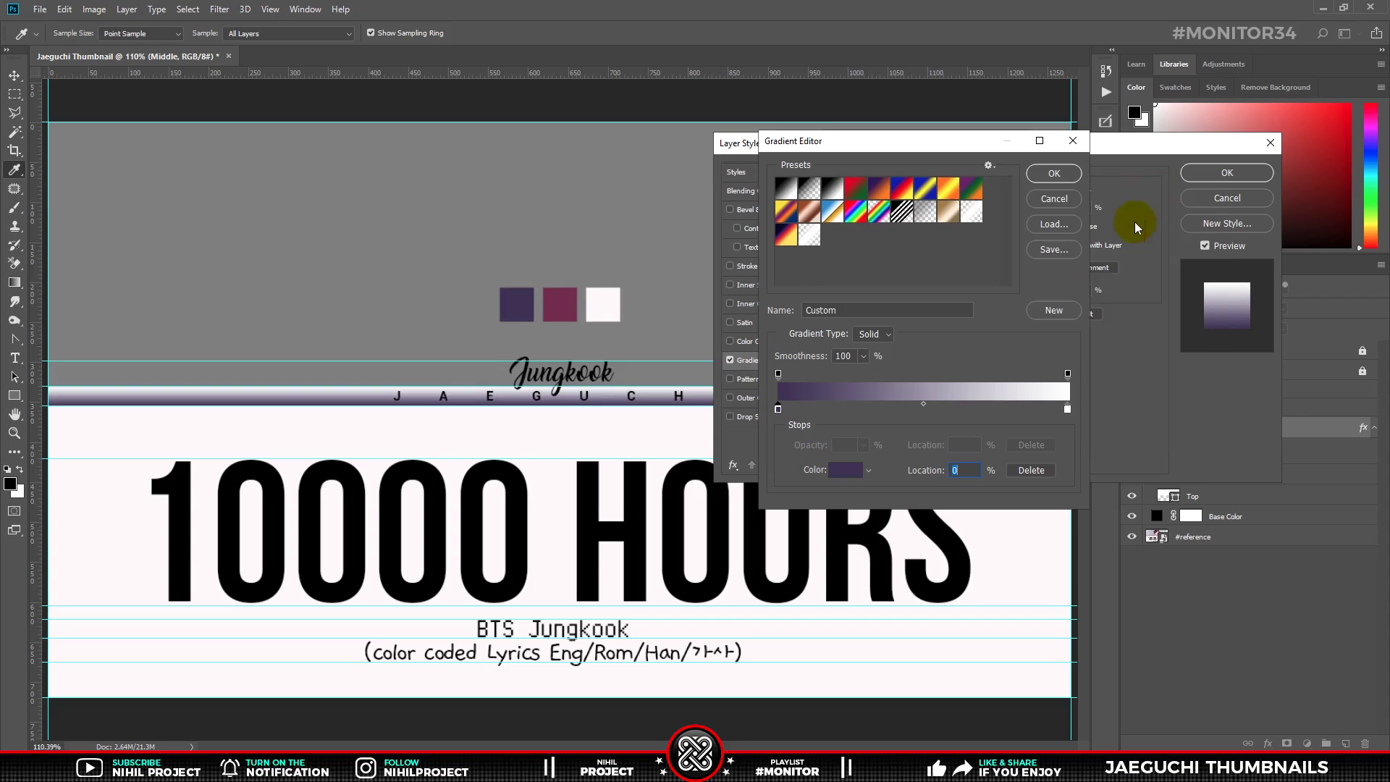
Set the gradient's right stop to magenta #72284d and apply the gradient.
left_click(1069, 410)
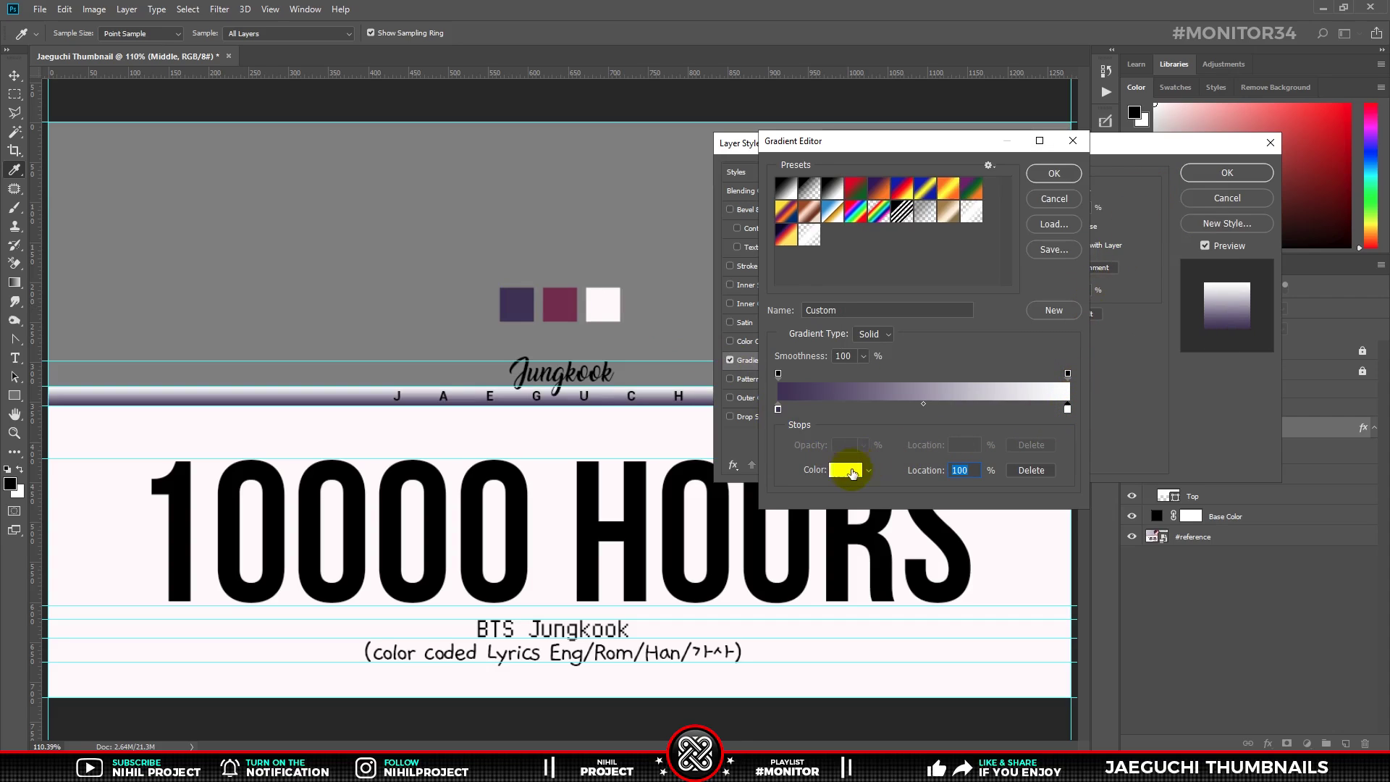
left_click(846, 470)
left_click(565, 304)
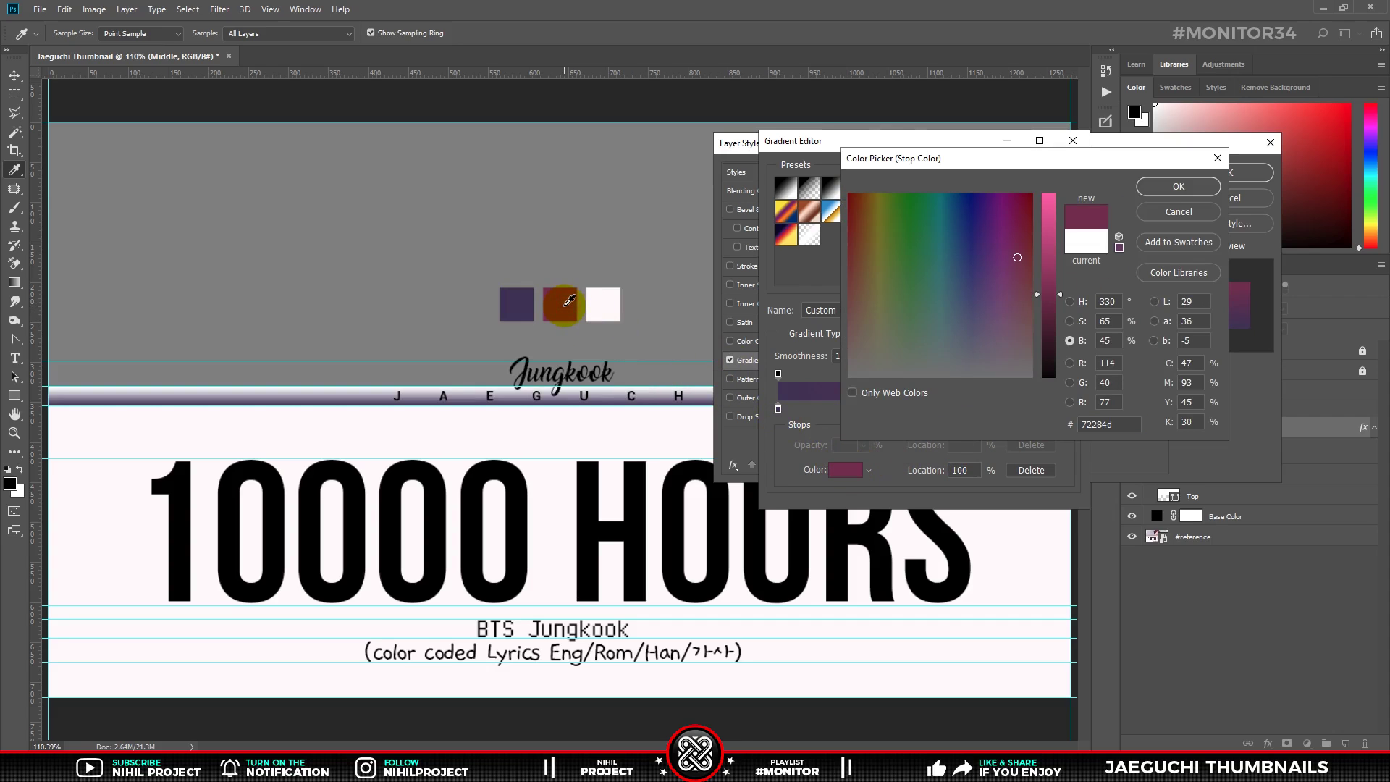
left_click(1179, 186)
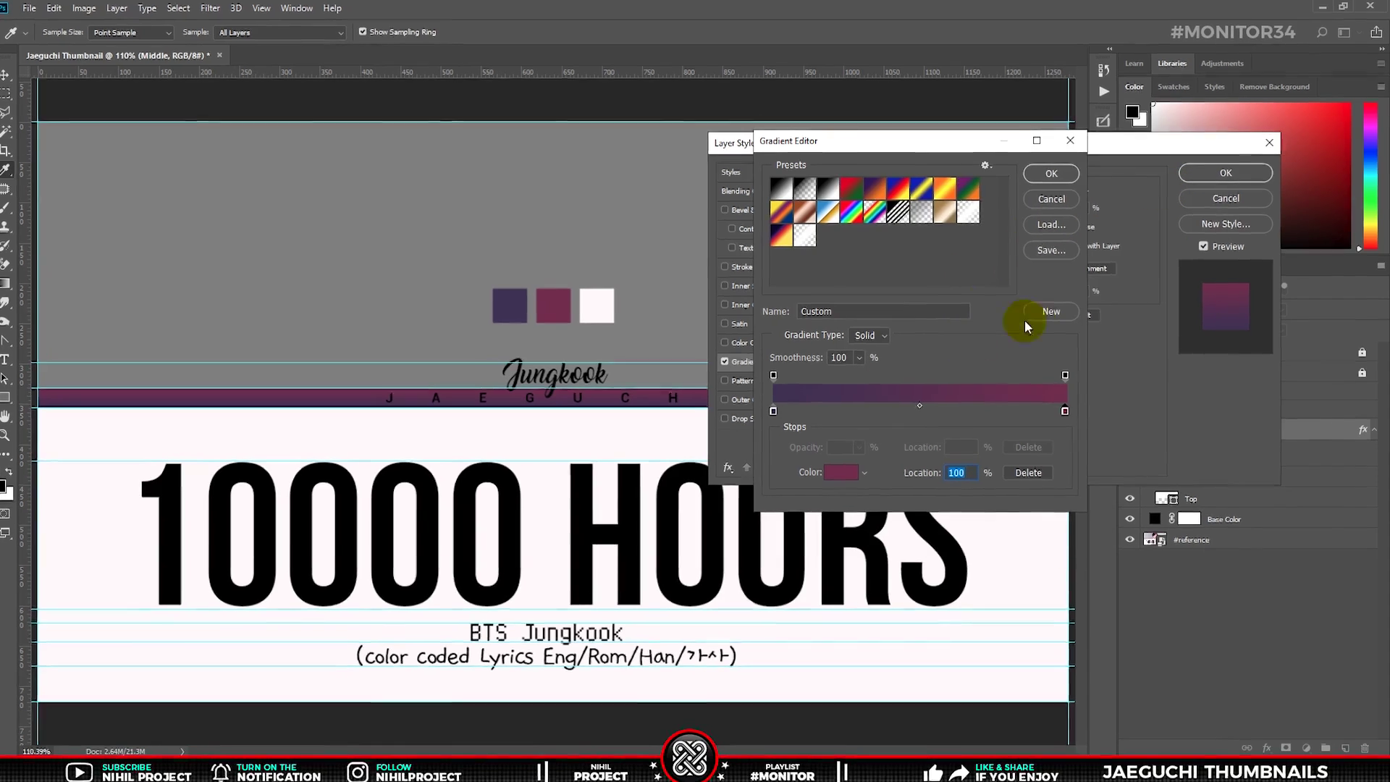
left_click(1055, 173)
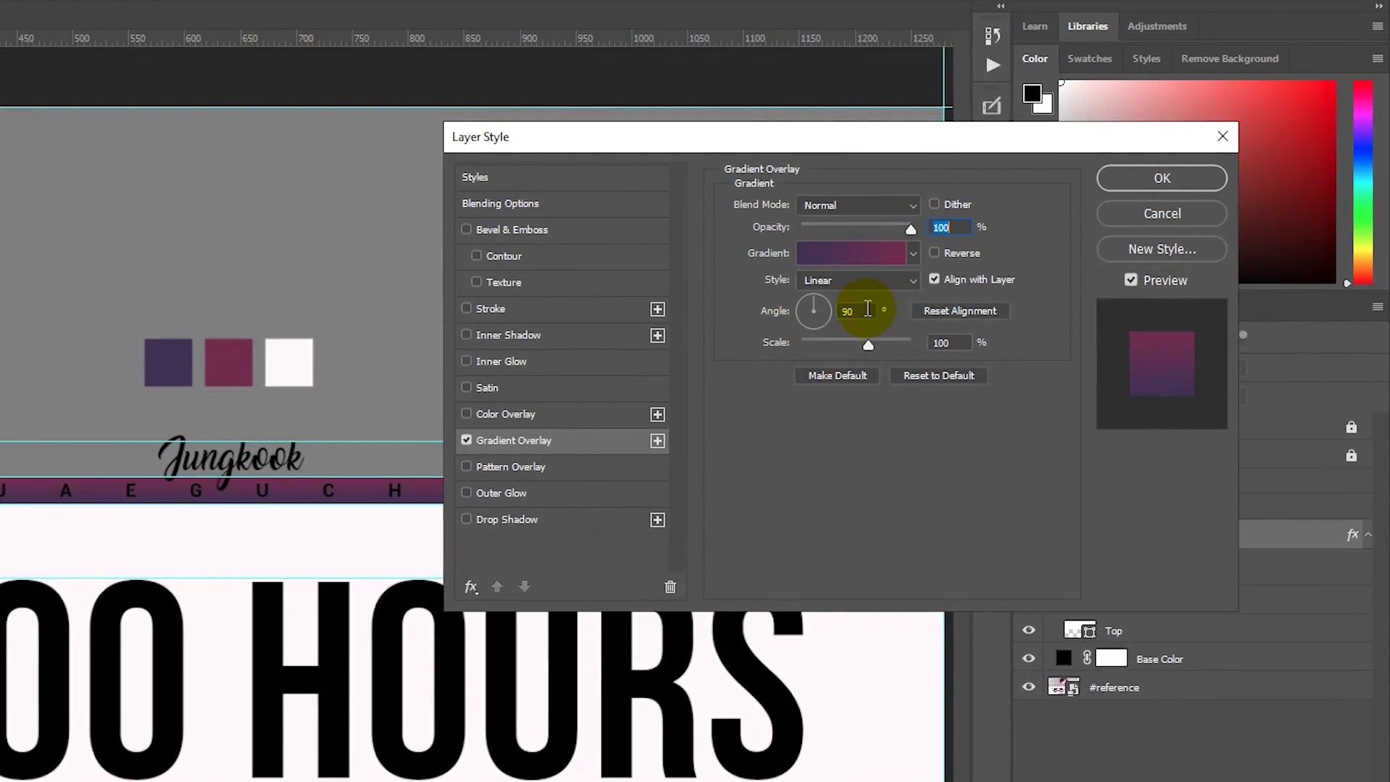
Set the Gradient Overlay angle to 0 and scale to 120%.
left_click(865, 311)
type("0")
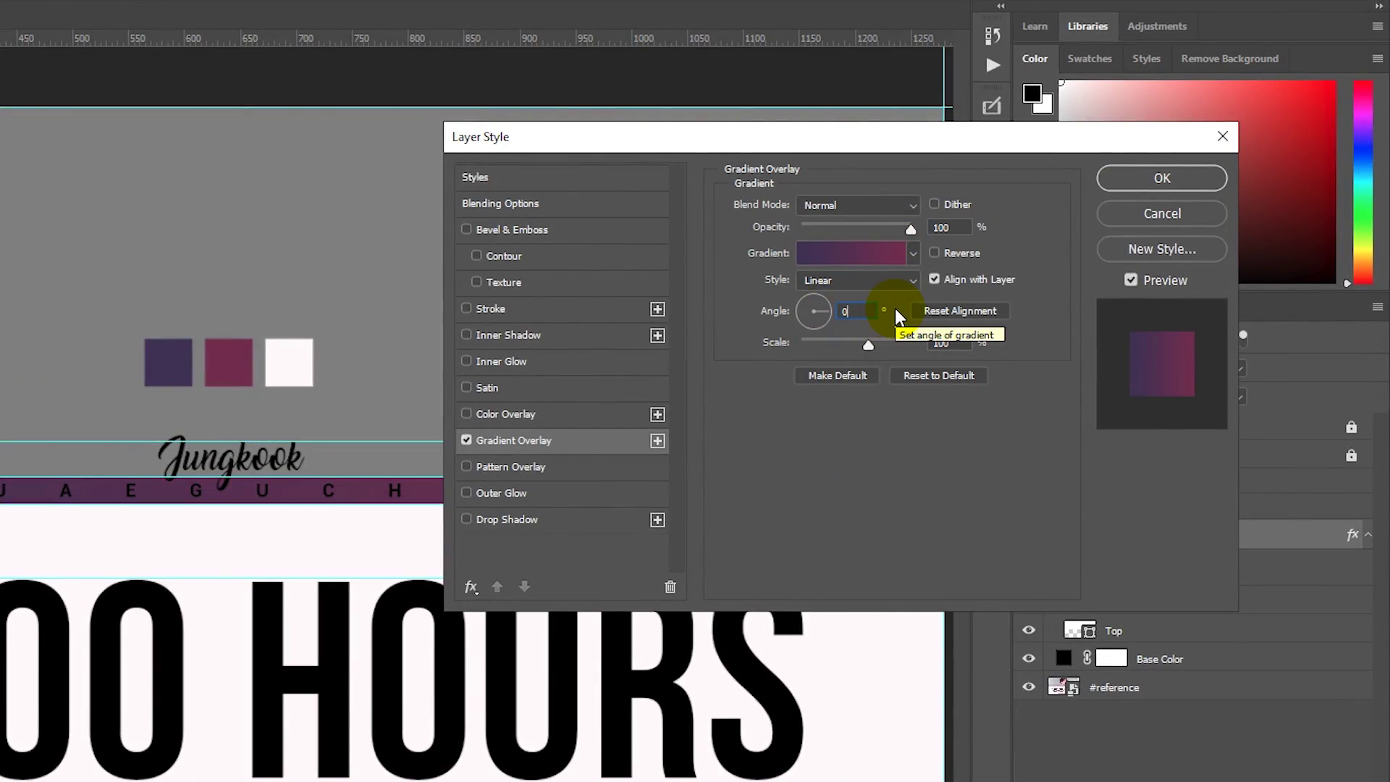
left_click(960, 342)
key("Up")
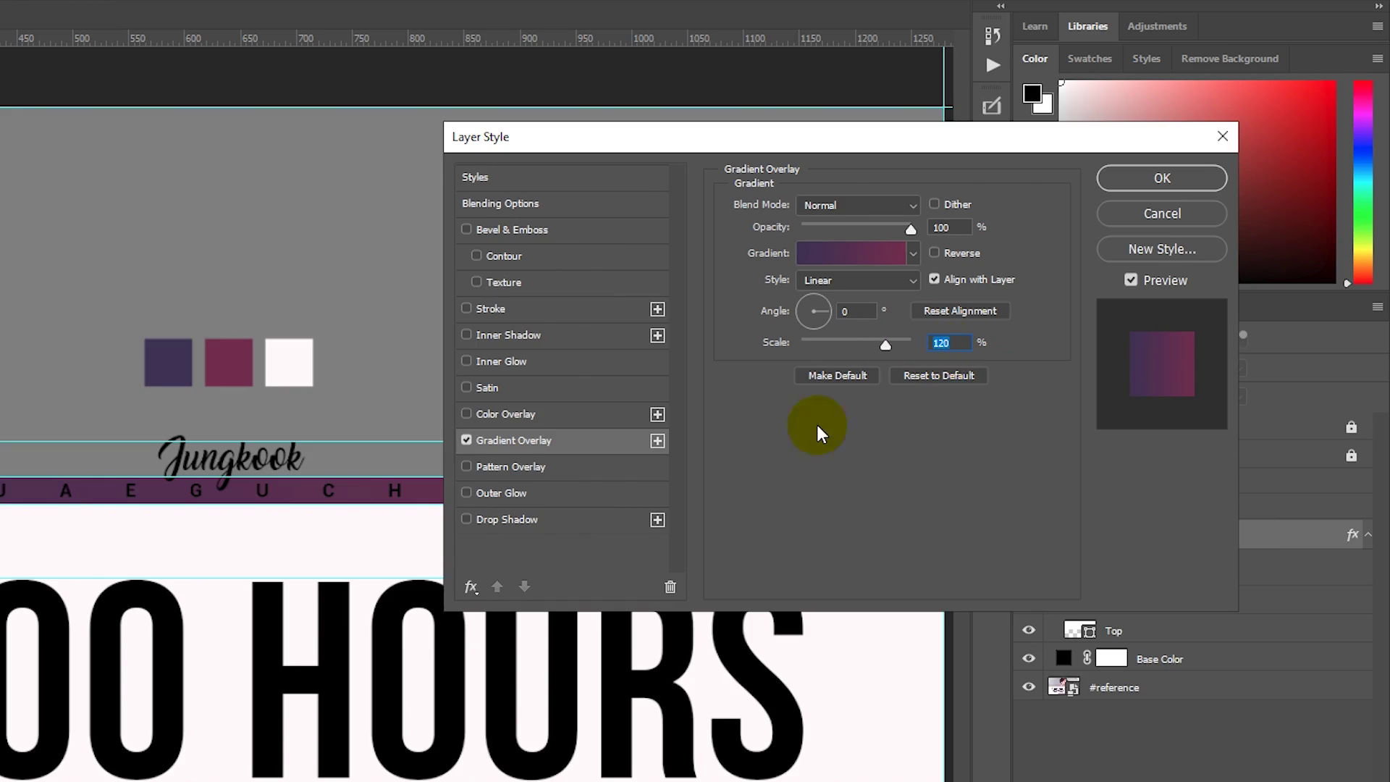
Enable a Multiply Drop Shadow at 45% opacity on the bar.
left_click(467, 520)
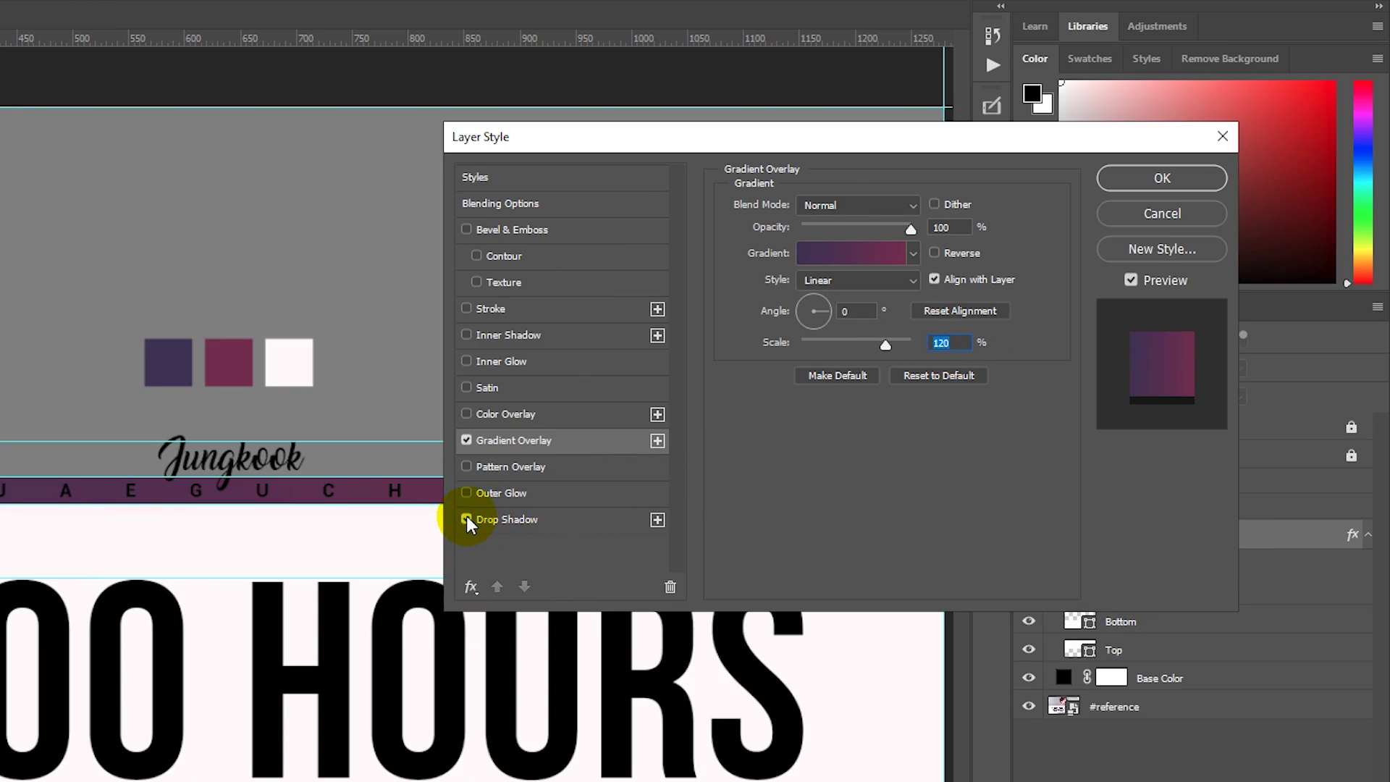
left_click(527, 518)
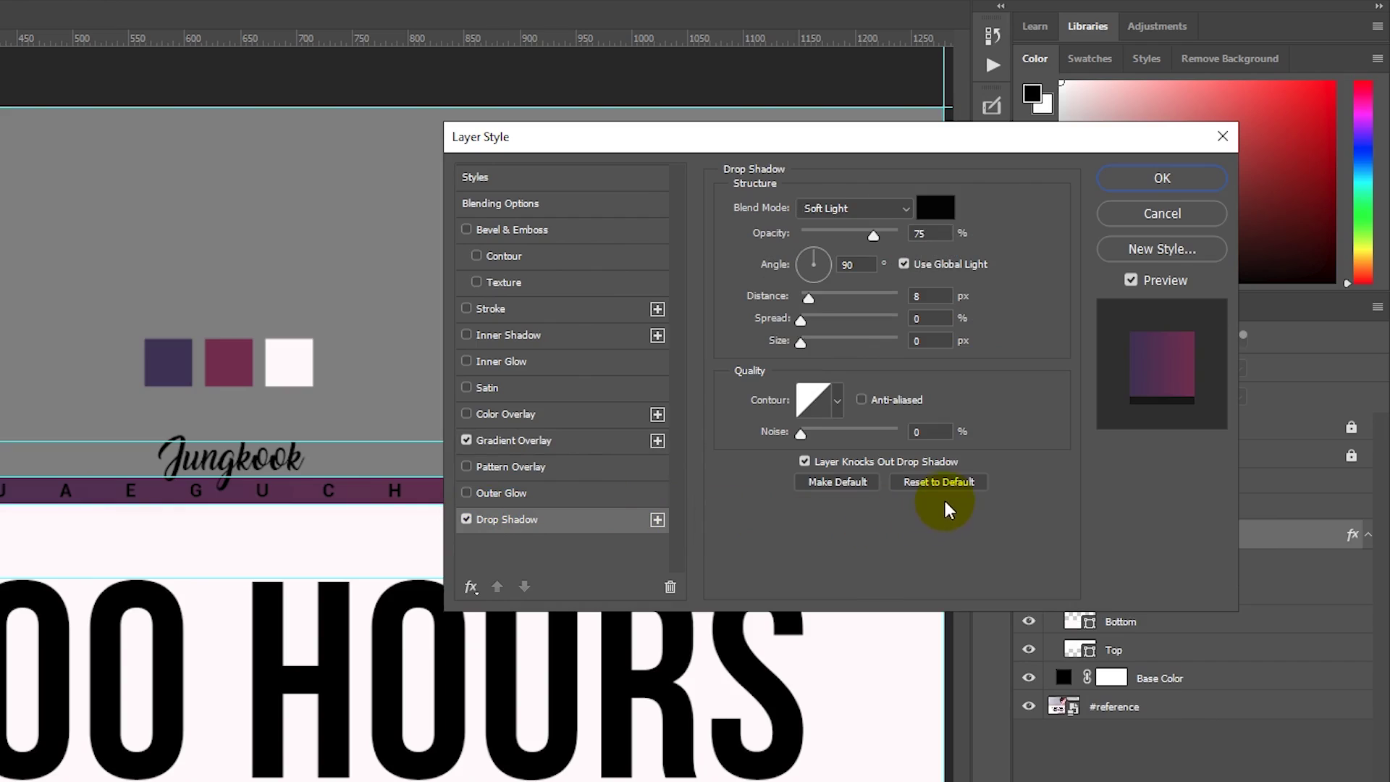
left_click(885, 208)
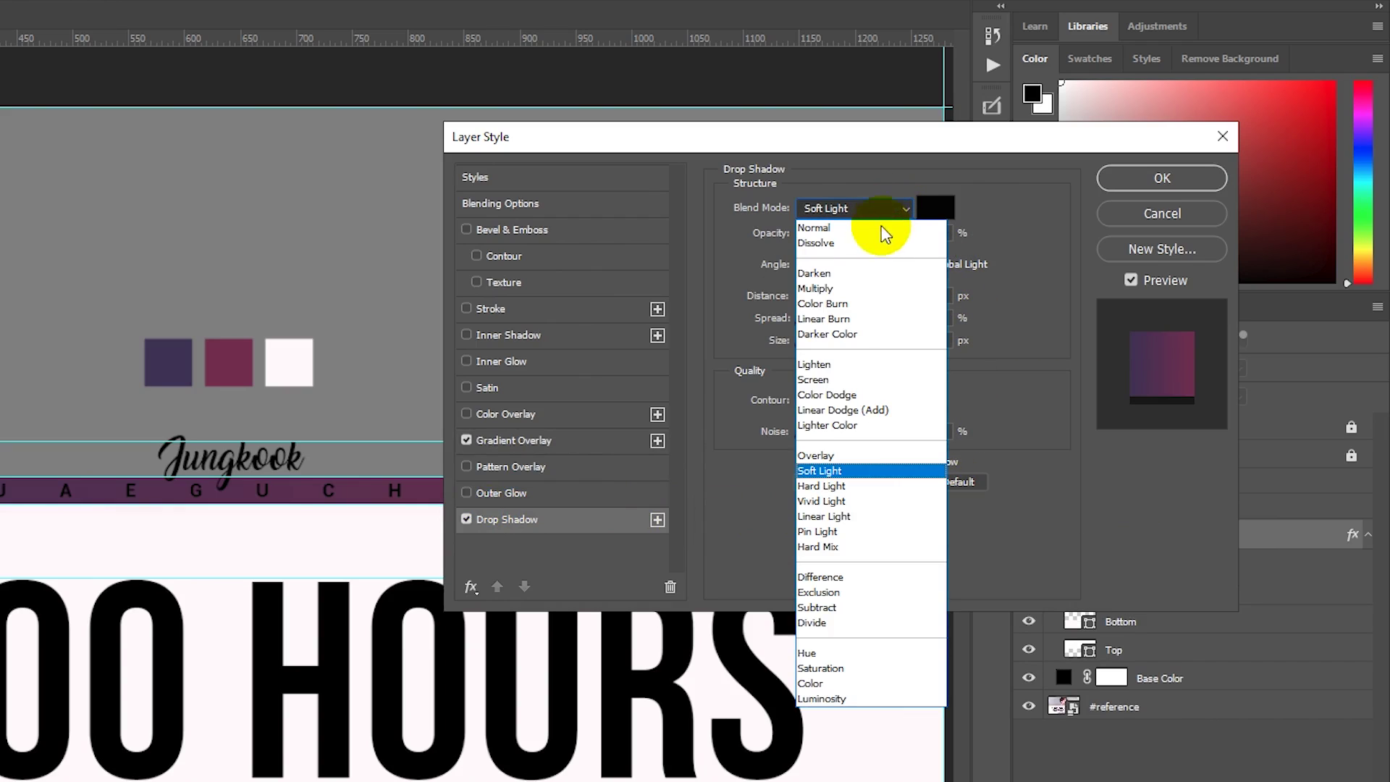
left_click(818, 289)
double_click(918, 235)
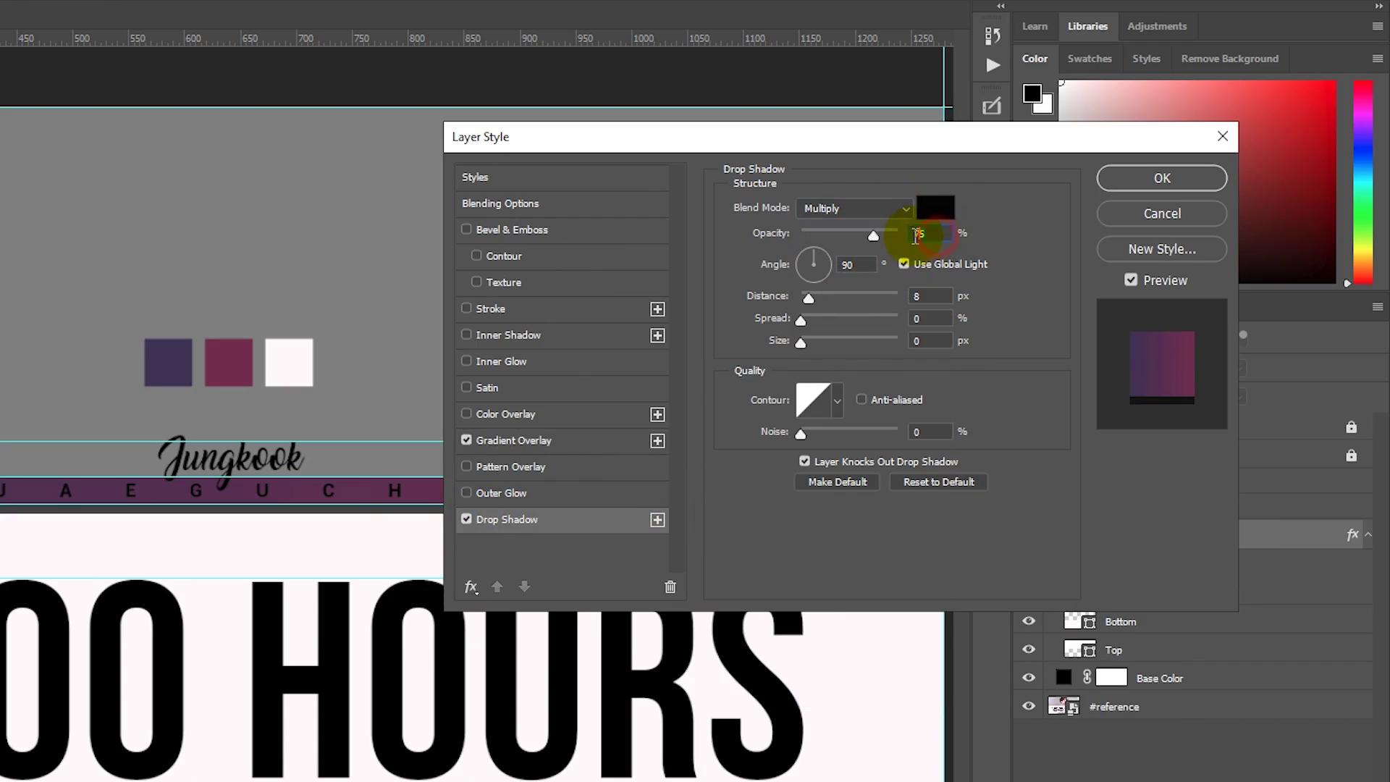
type("5")
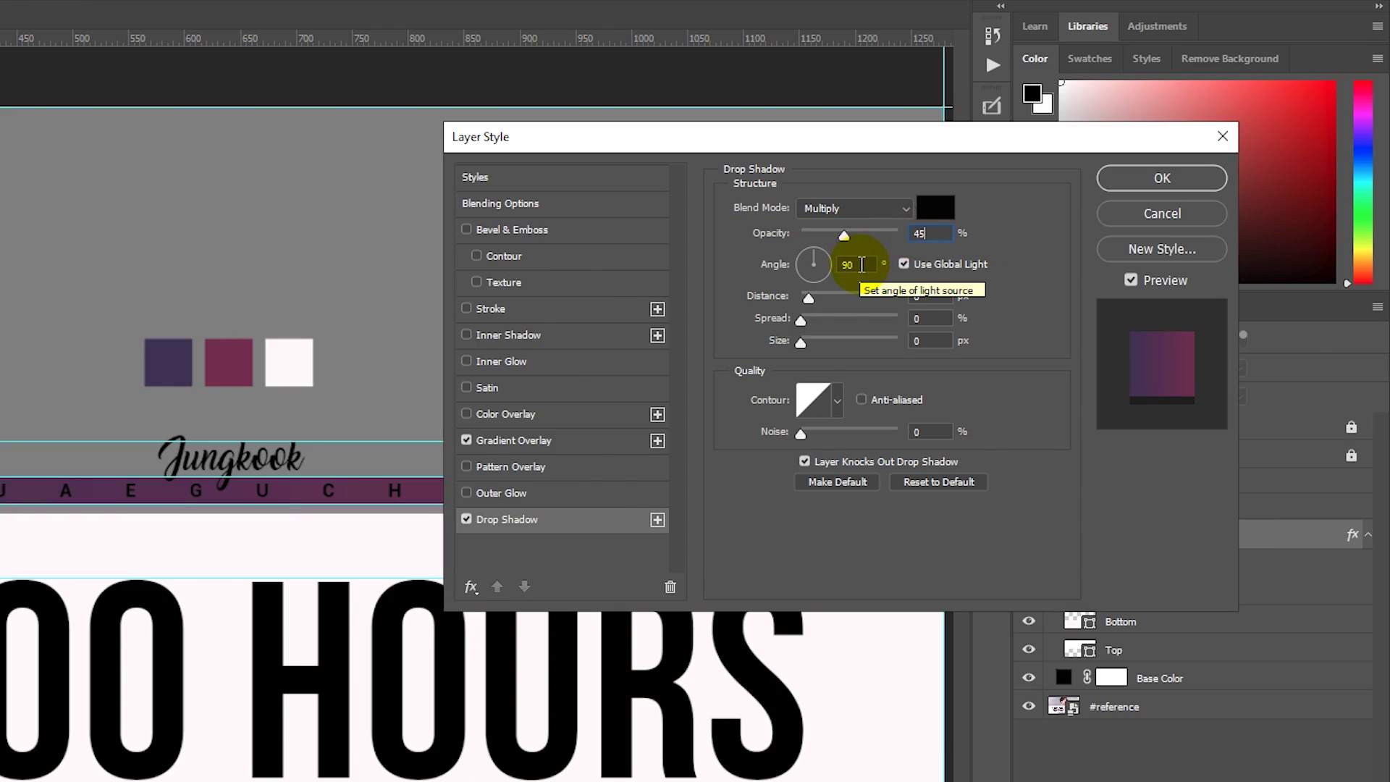
Give the drop shadow distance 0, spread 20 and dark red colour #732828.
double_click(928, 295)
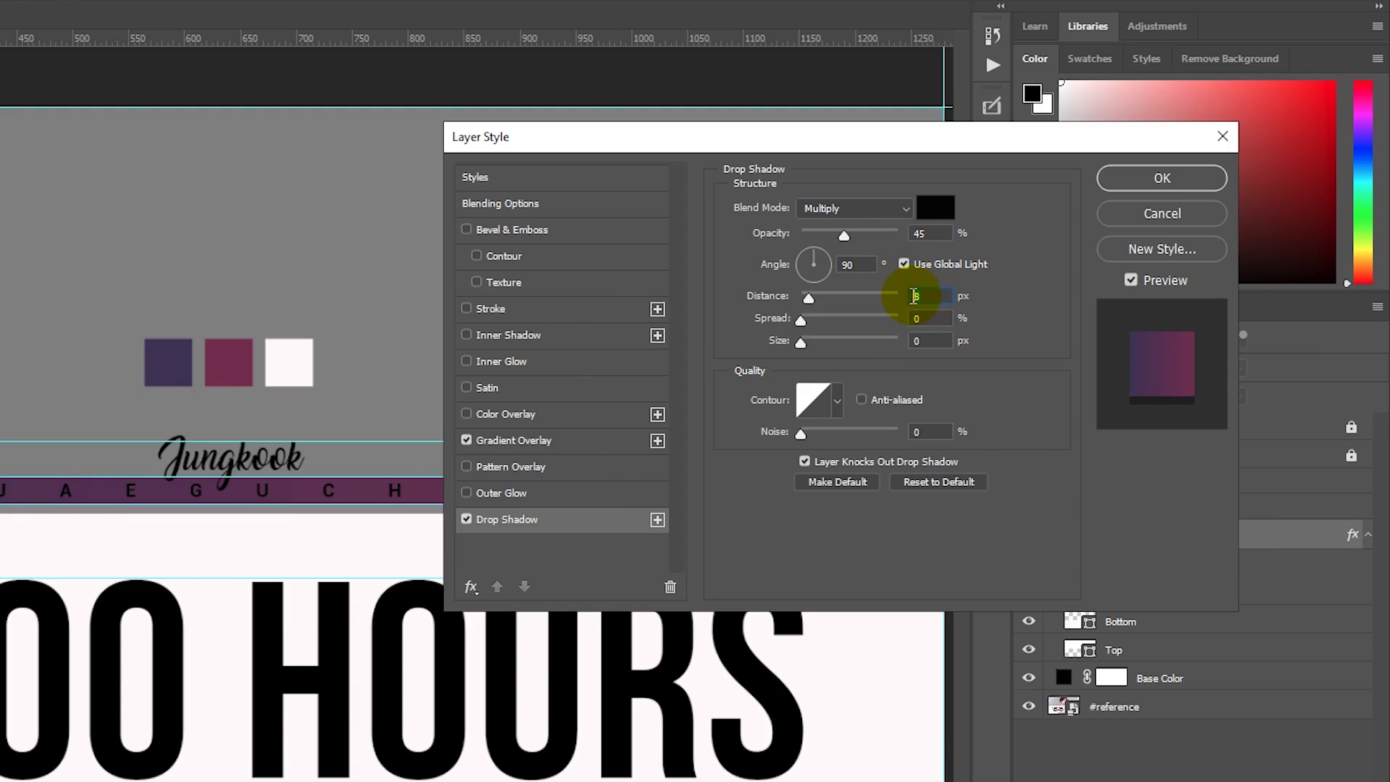
type("0")
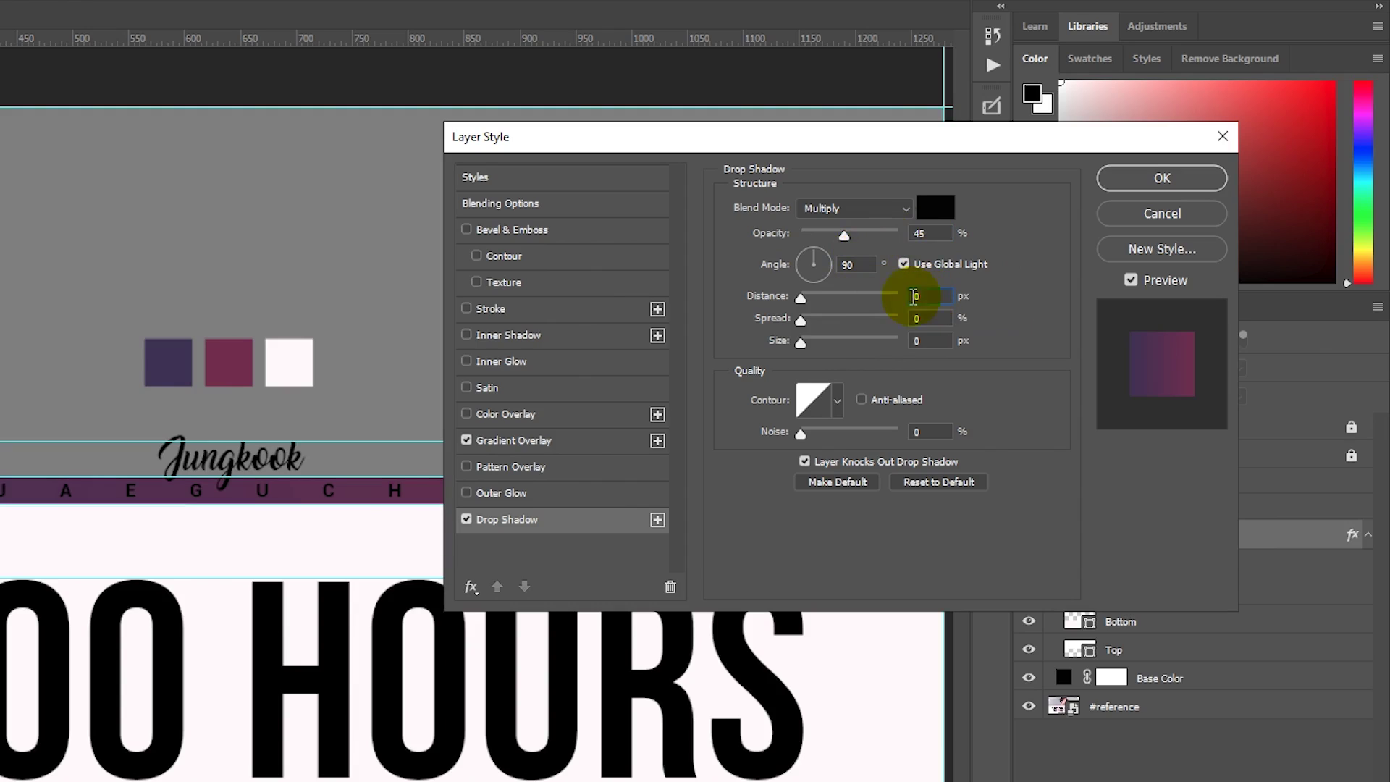
type("30")
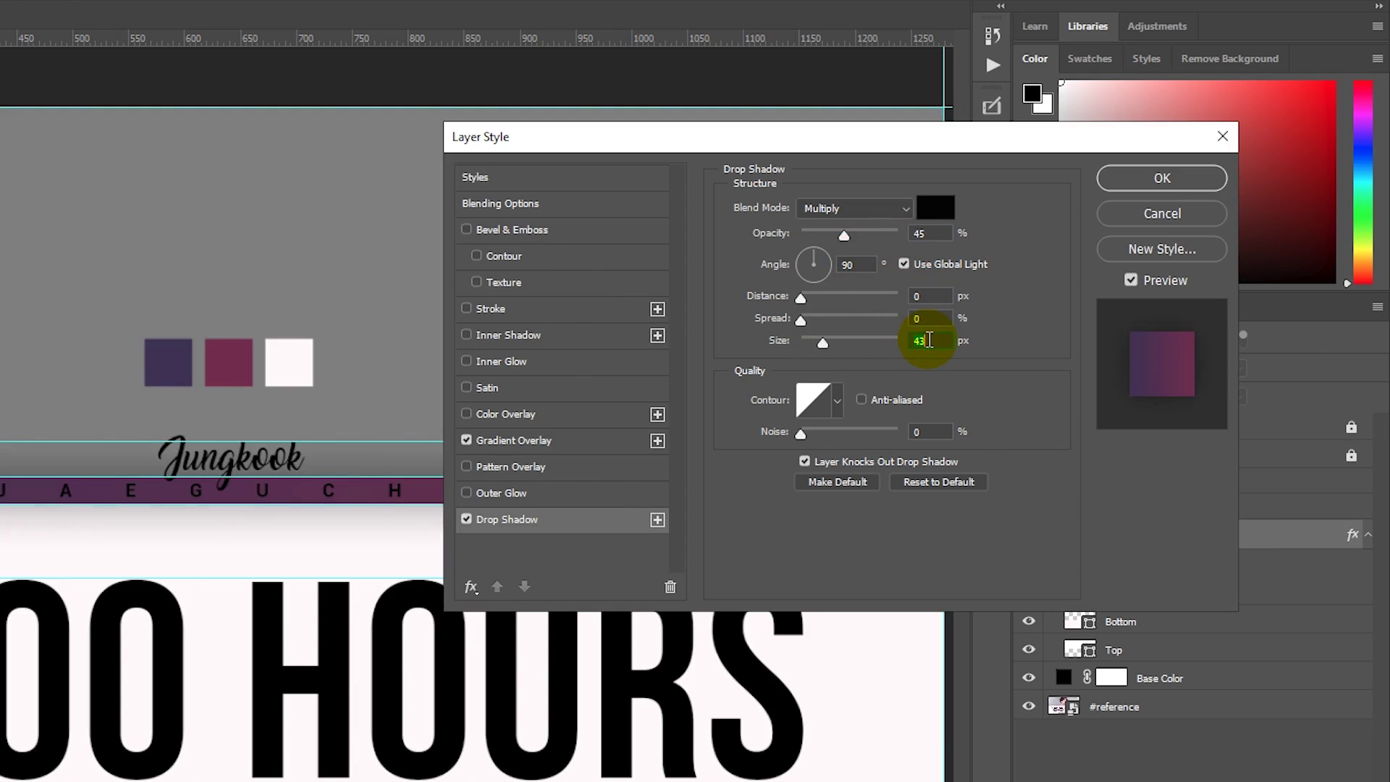
double_click(918, 318)
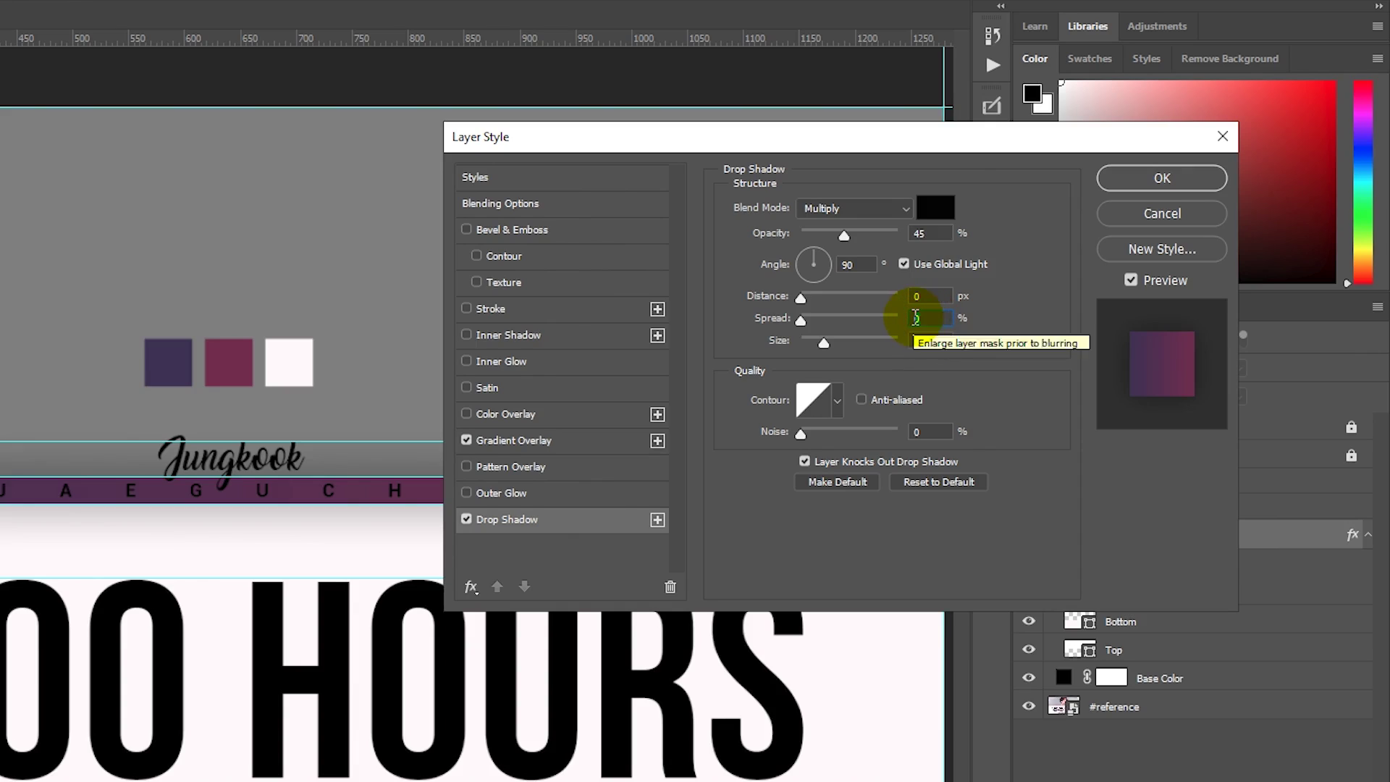
type("20")
left_click(941, 208)
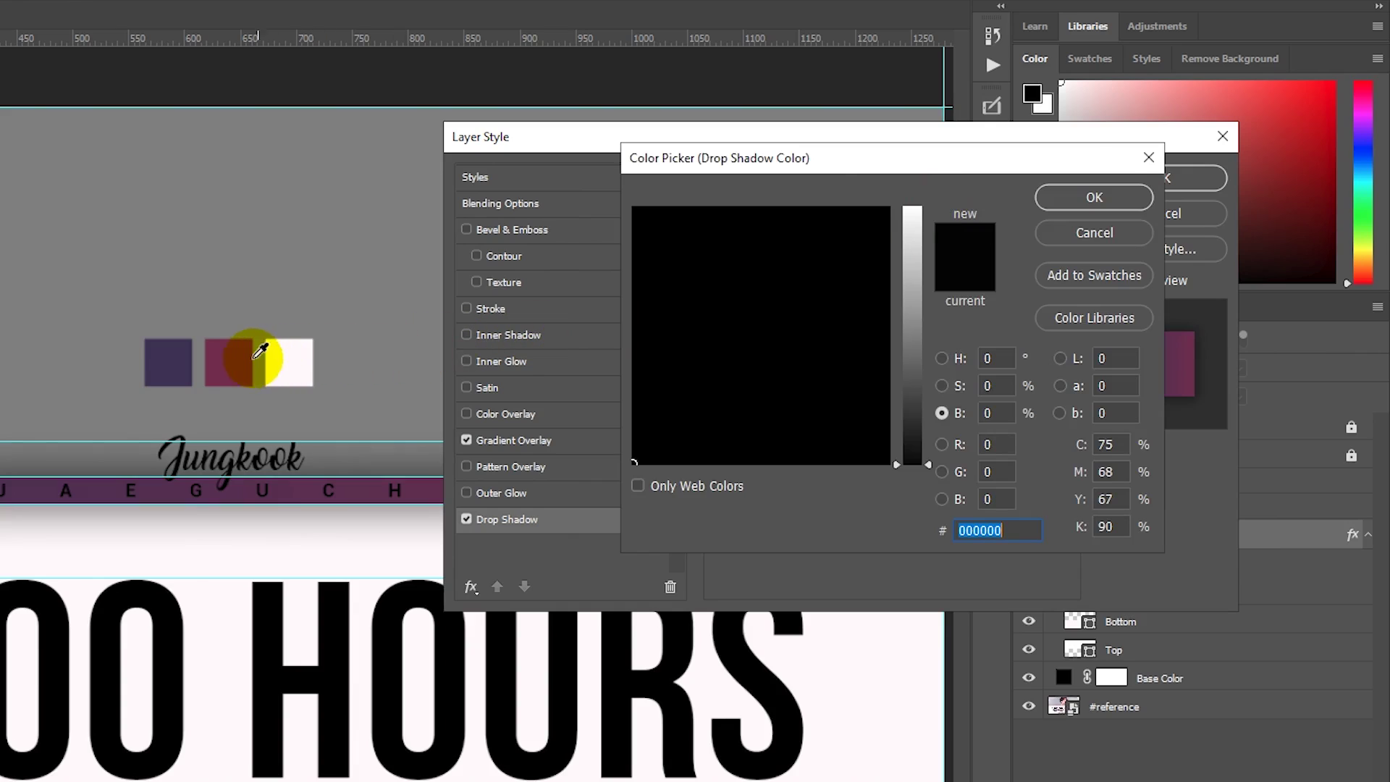
left_click(231, 366)
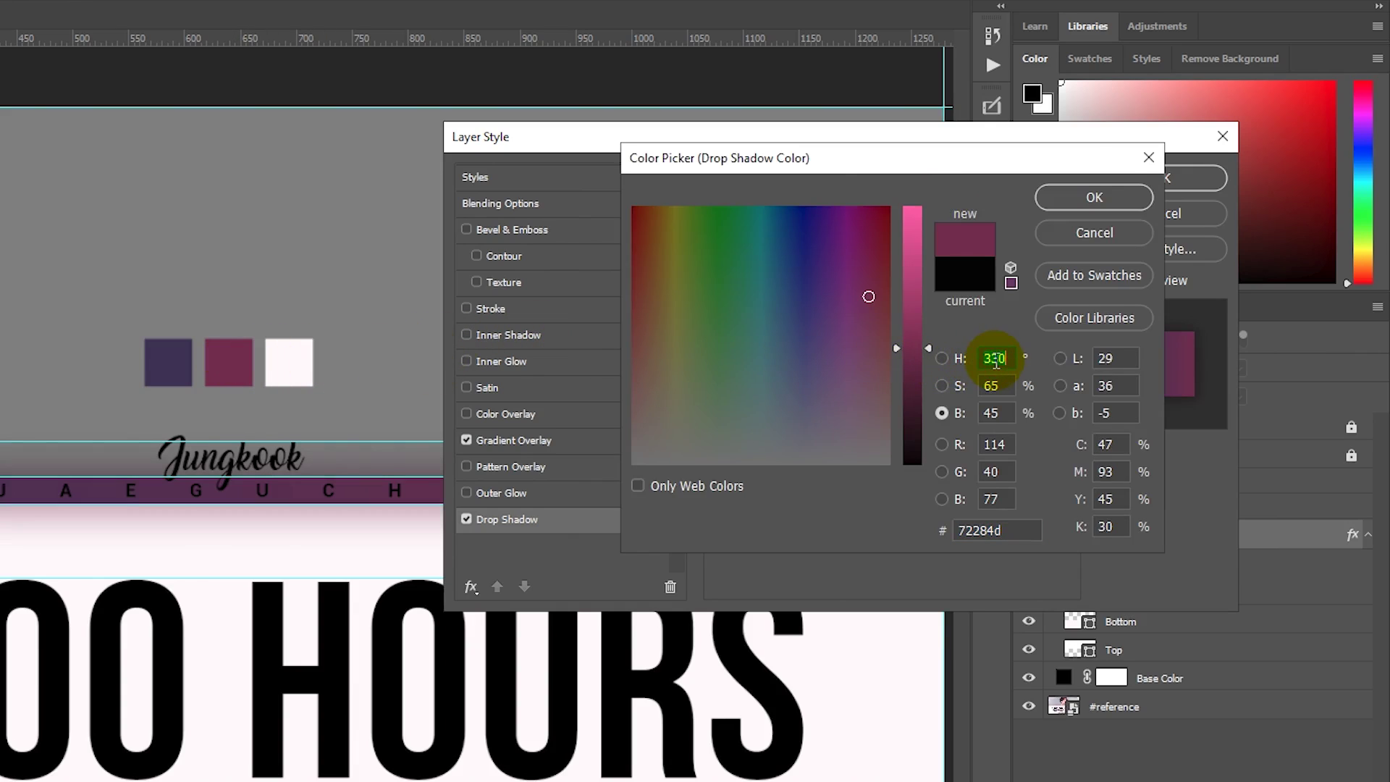
type("0")
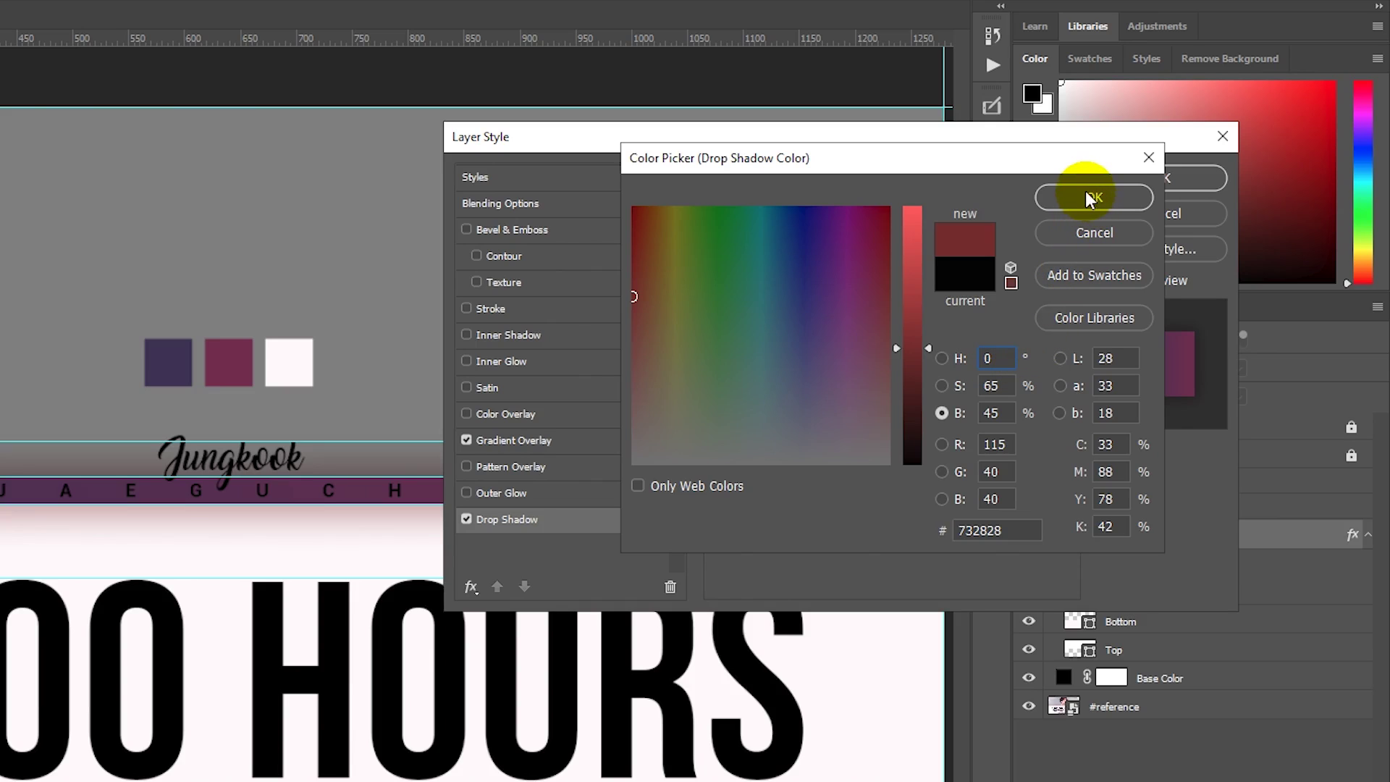
left_click(1086, 194)
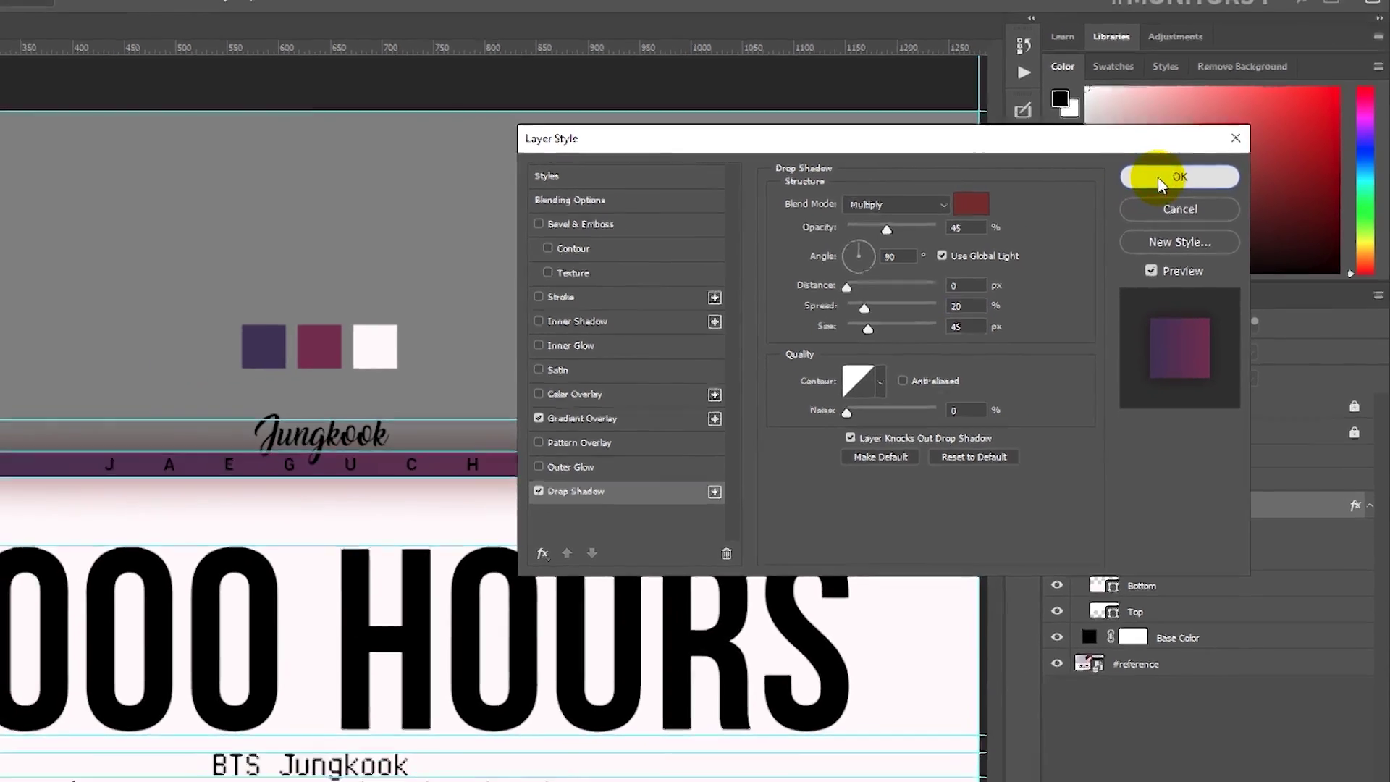
Apply the bar's effects, expand the Text group, and hide the canvas guides.
left_click(1151, 178)
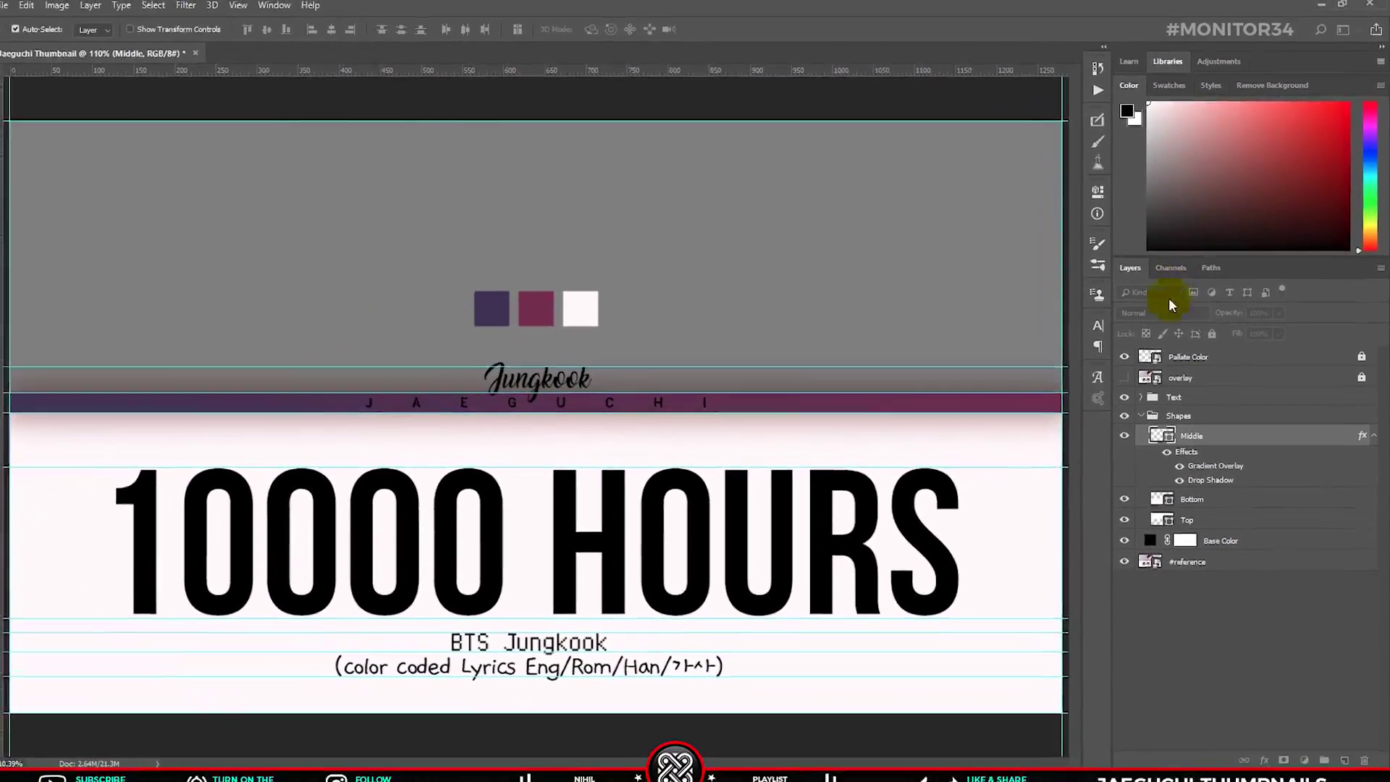
left_click(1151, 409)
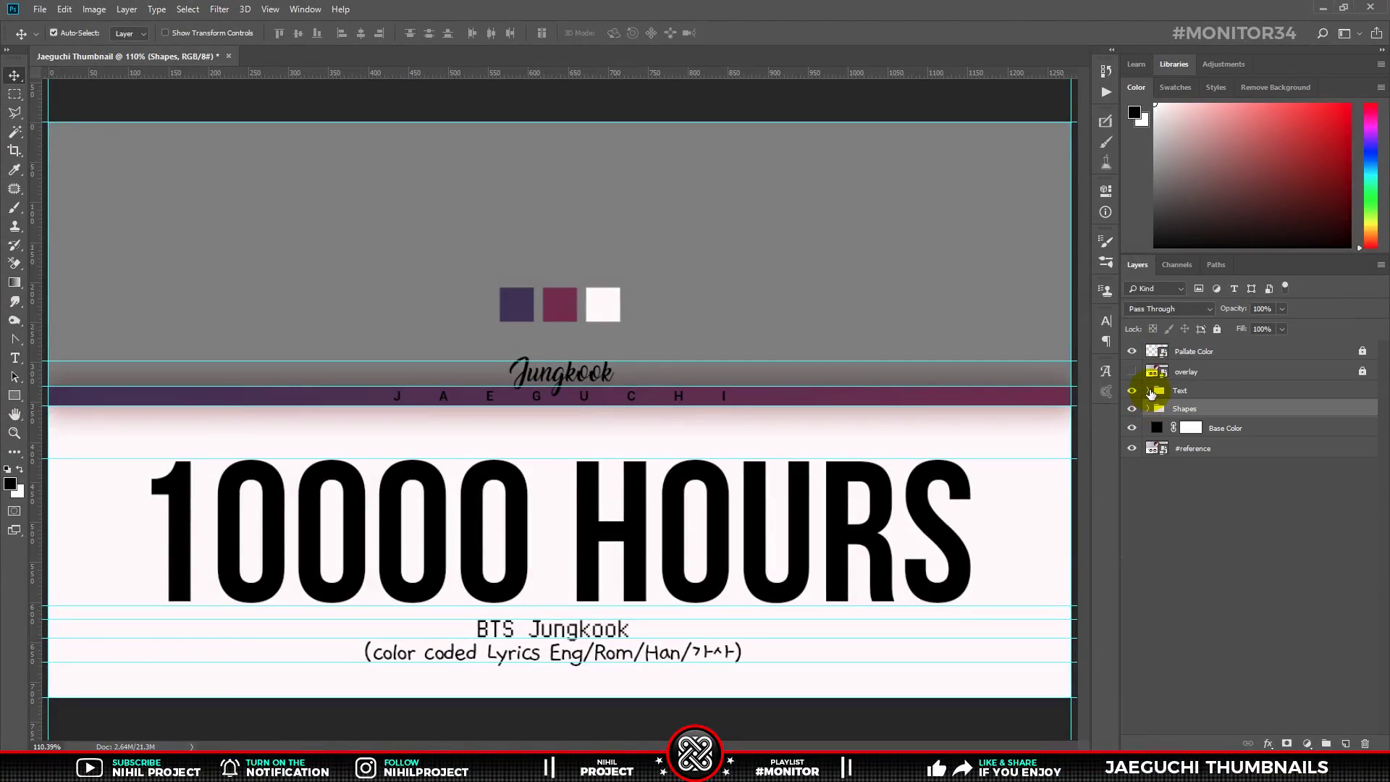
left_click(1151, 391)
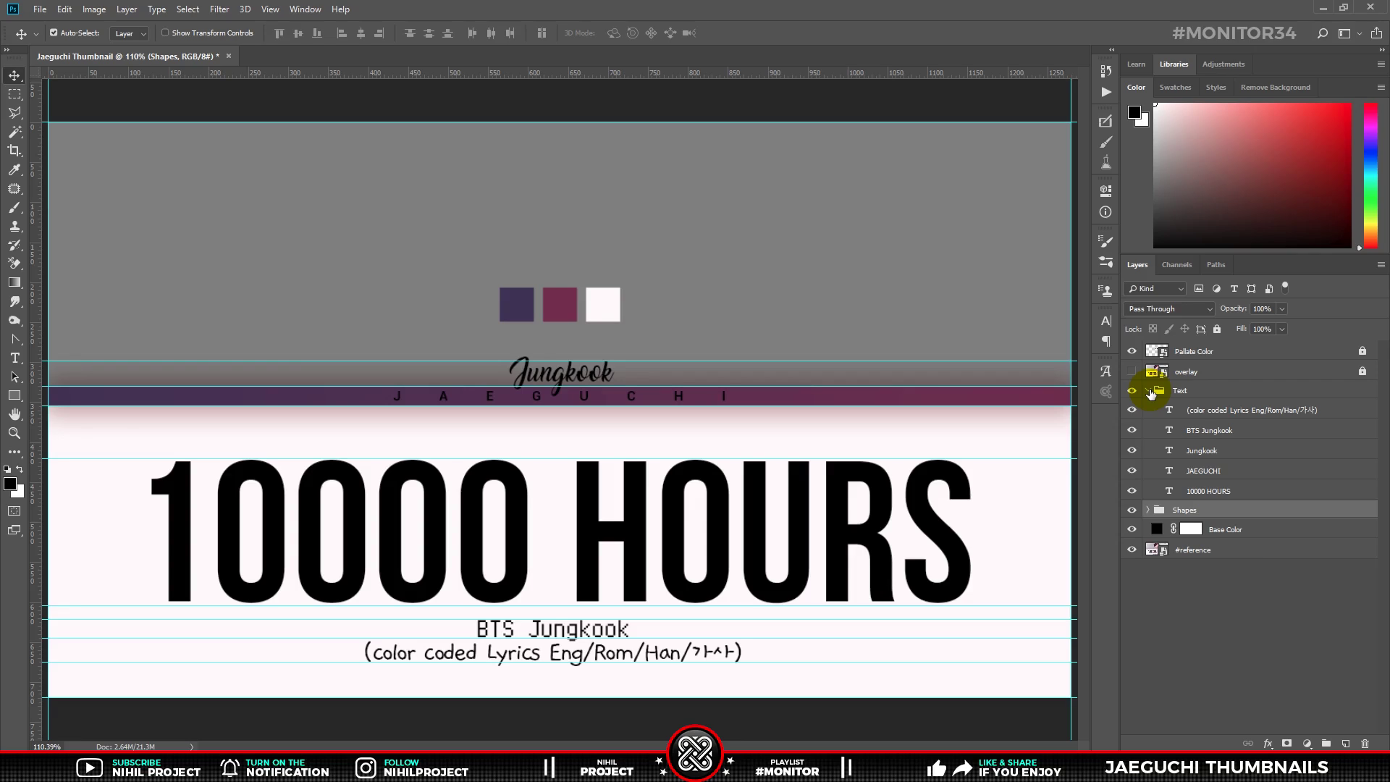
key("ctrl+semicolon")
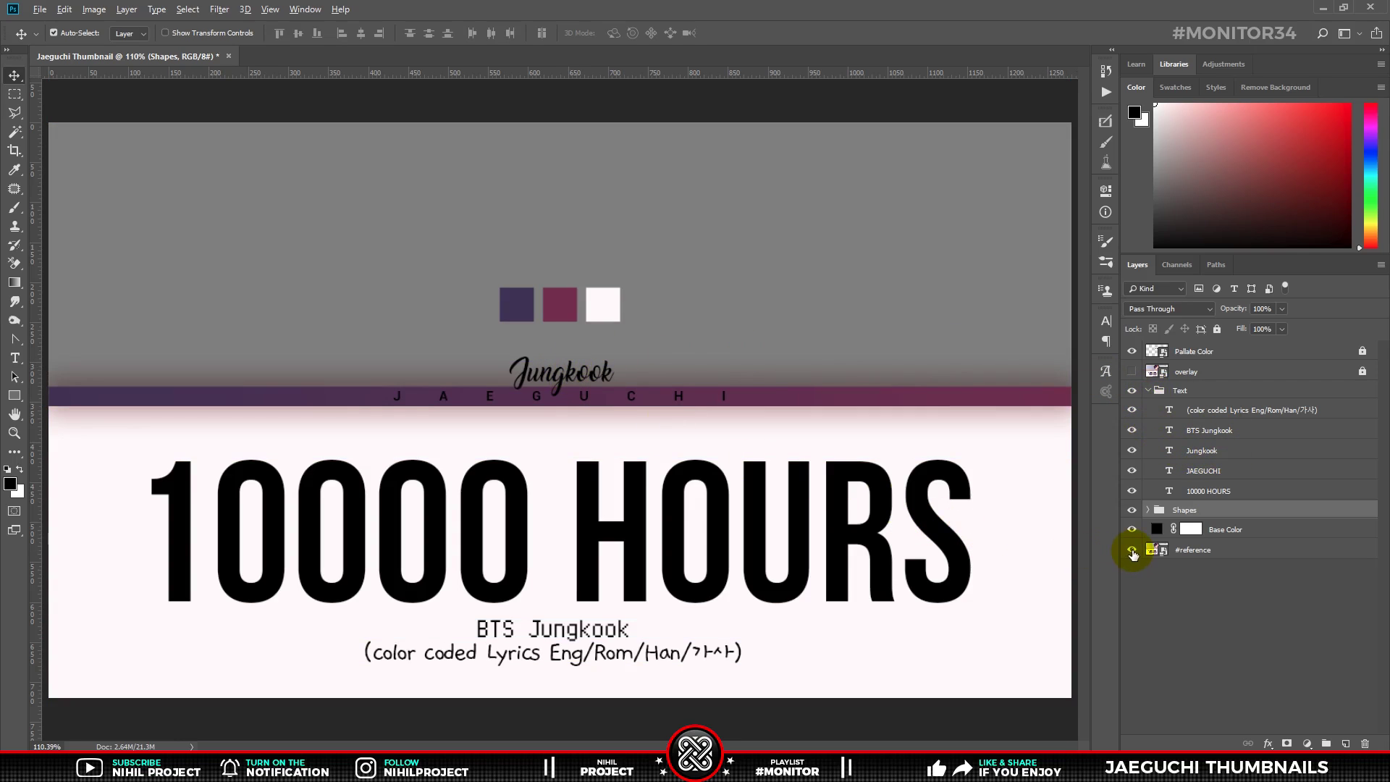
Compare the design with the reference thumbnail, then open layer effects for the Jungkook text.
left_click(1131, 550, "alt")
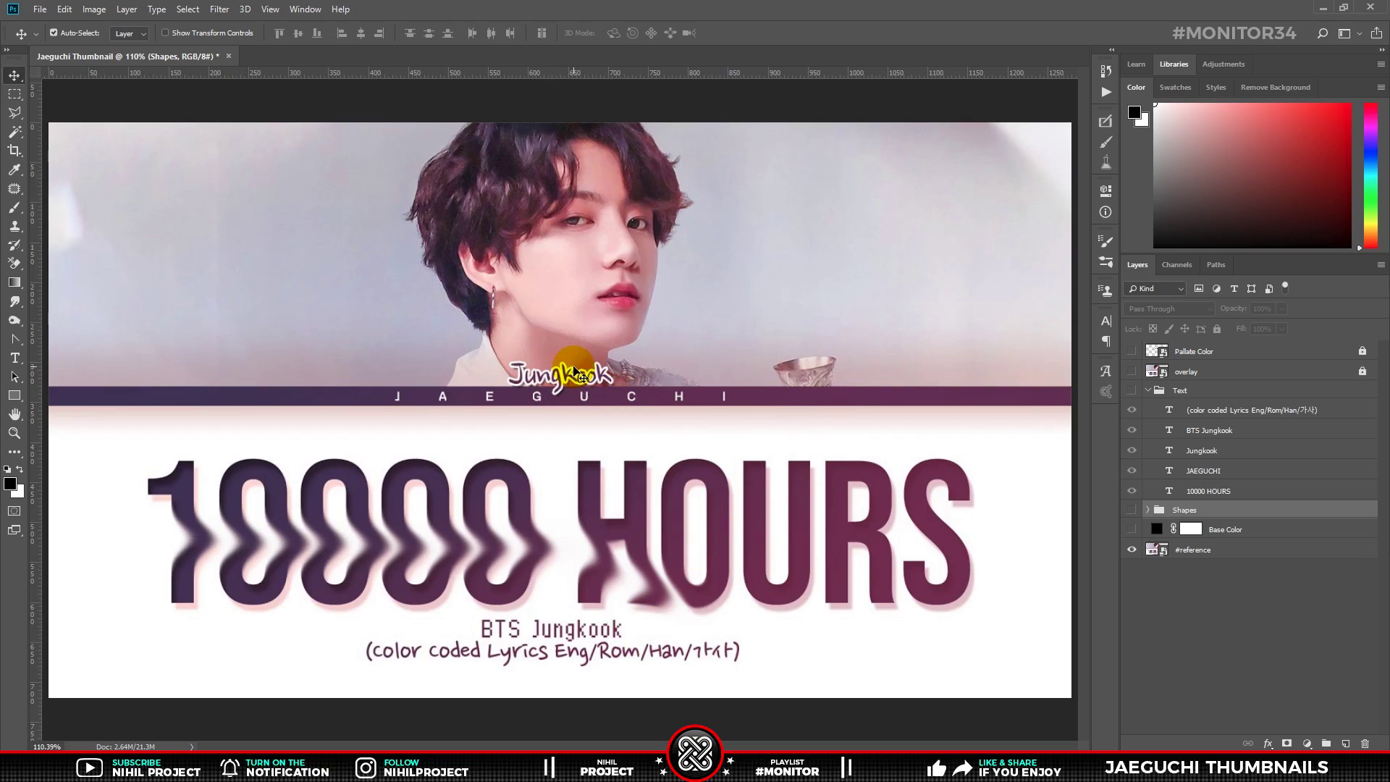
left_click(1132, 550, "alt")
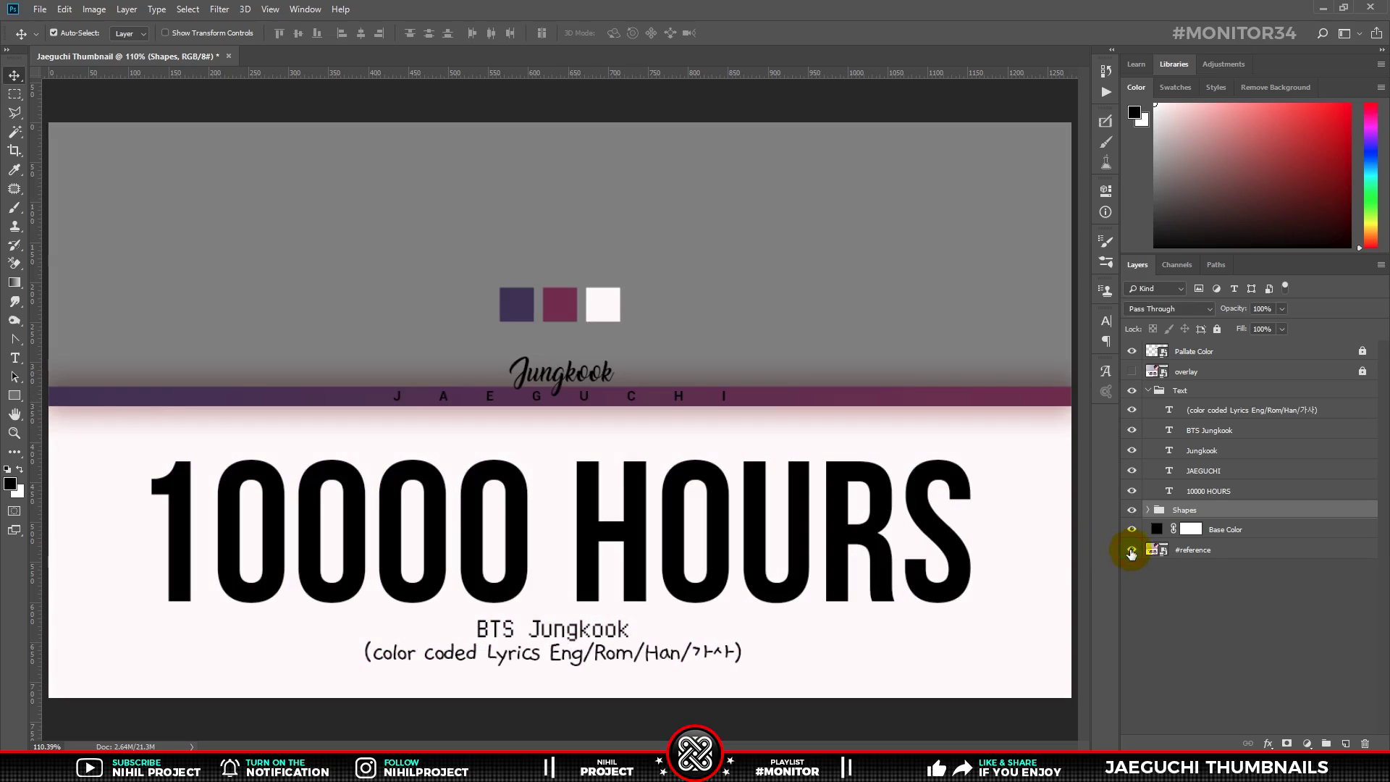
left_click(1204, 453)
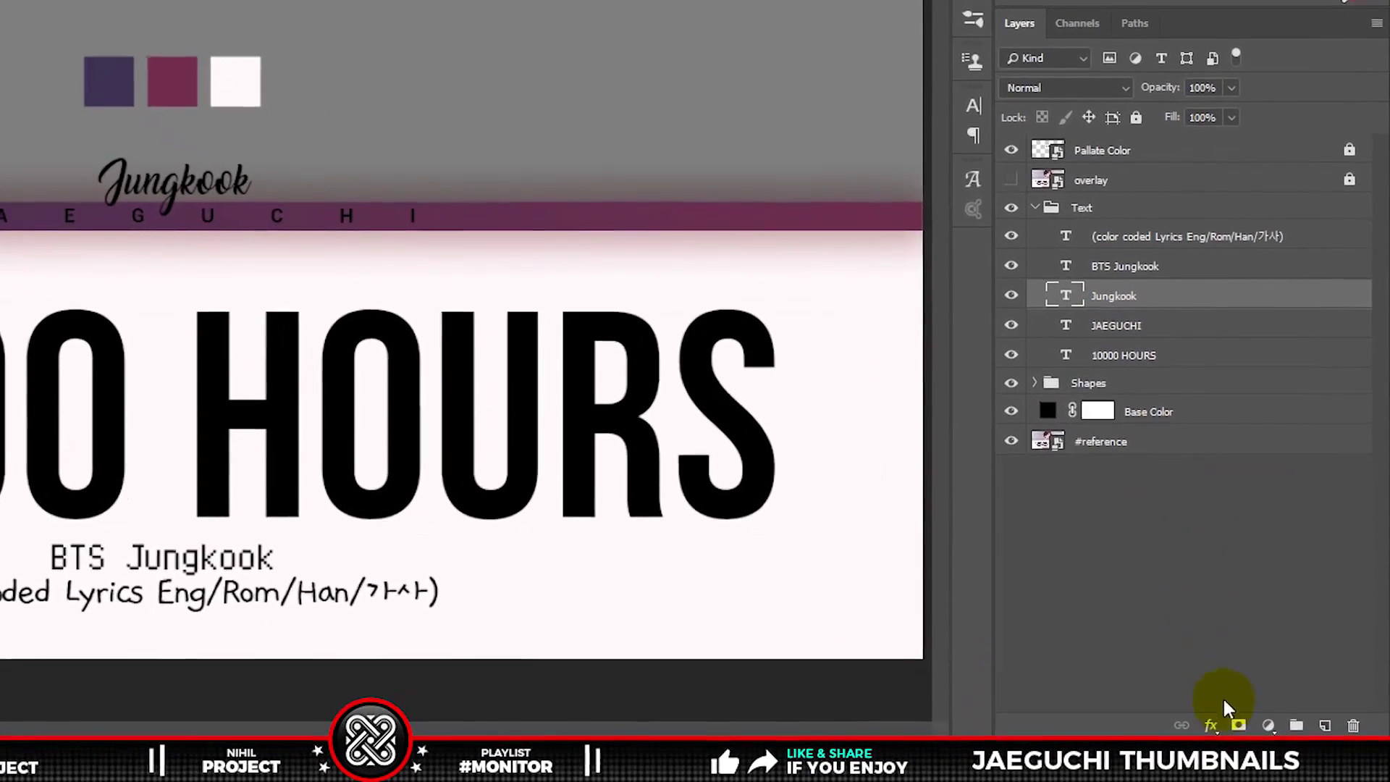
left_click(1268, 744)
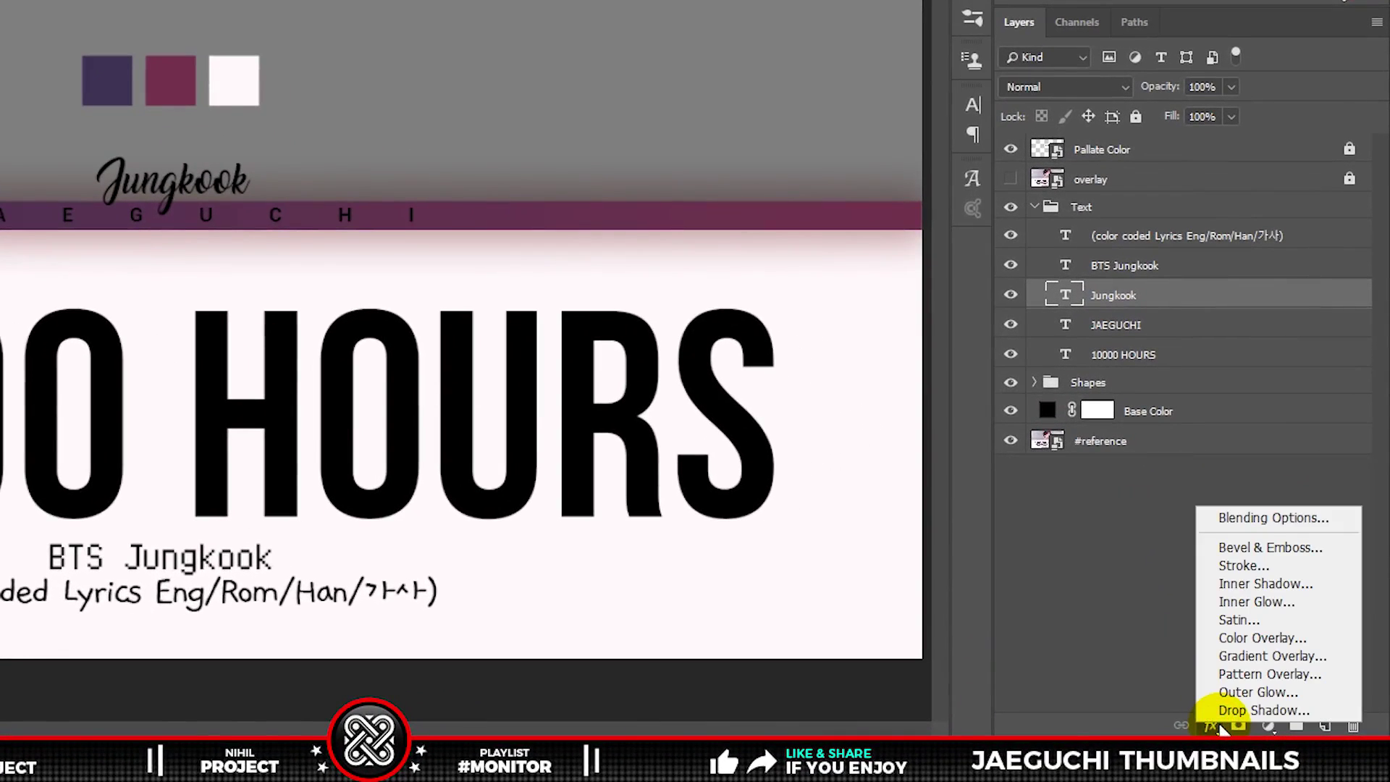
Give the Jungkook text a Color Overlay sampled from the magenta palette swatch.
left_click(1231, 638)
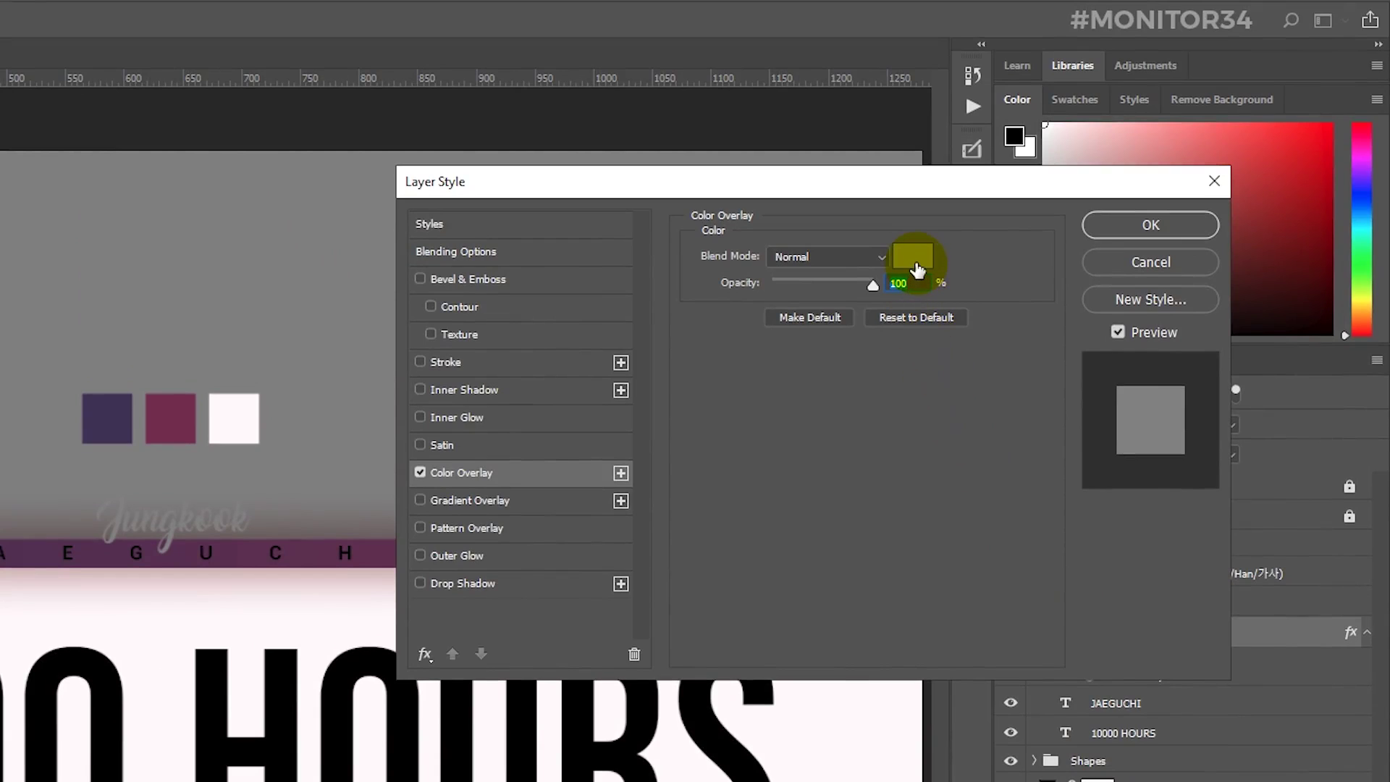
left_click(914, 258)
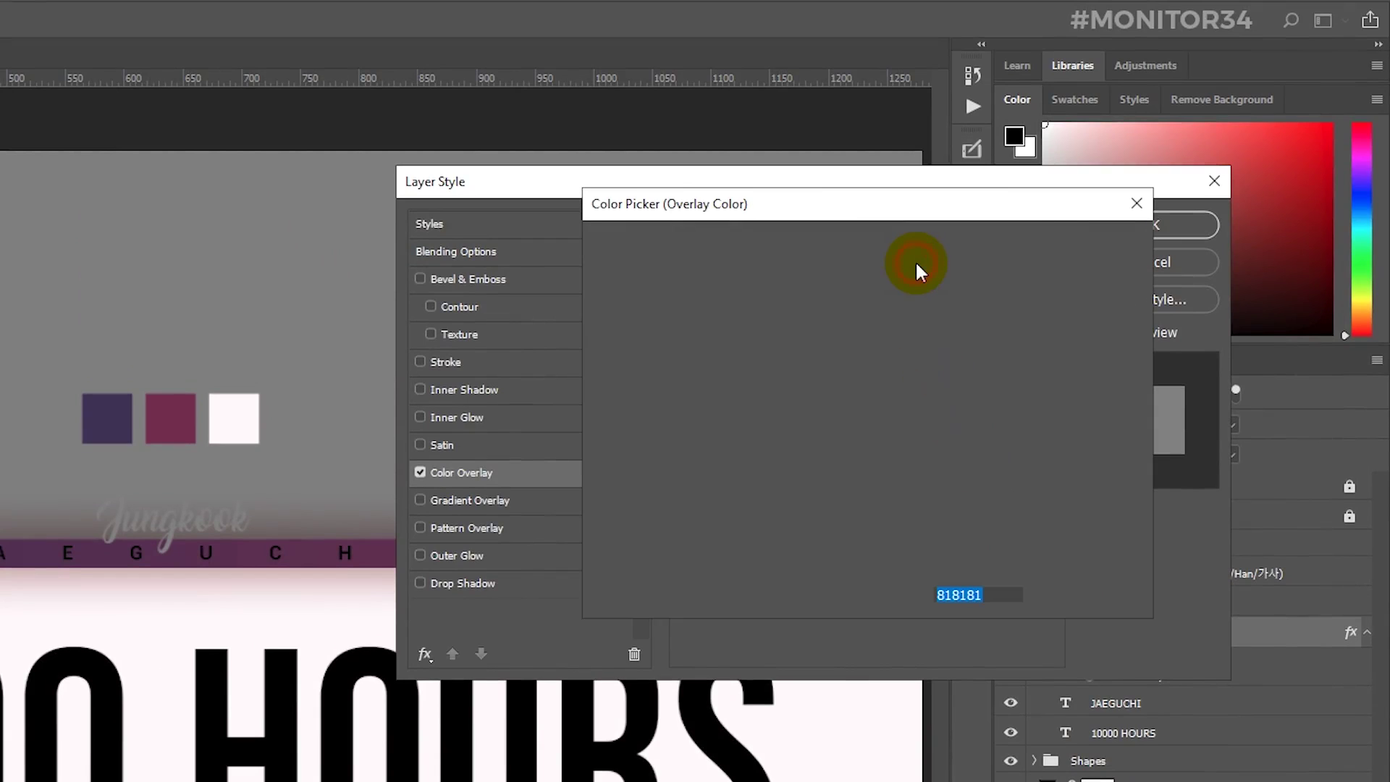
left_click(192, 418)
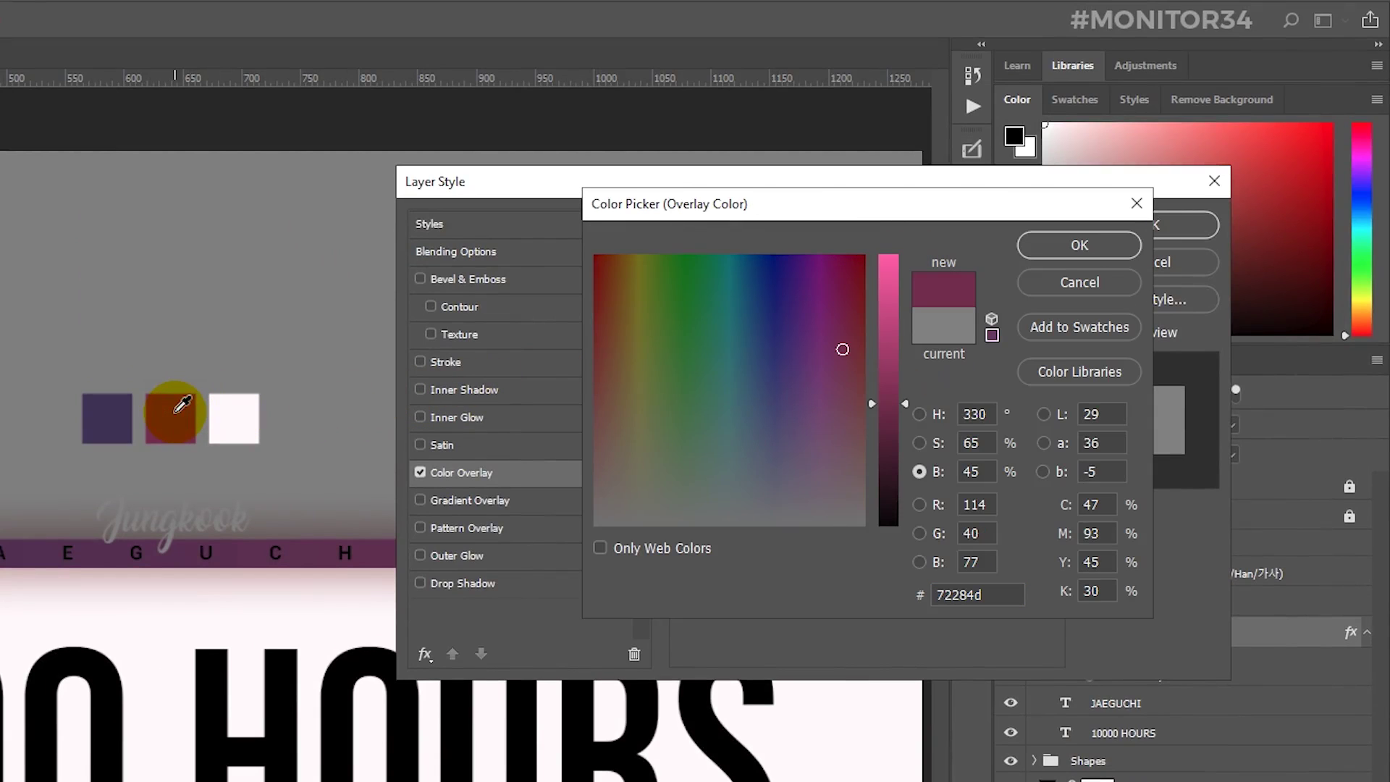
left_click(1038, 245)
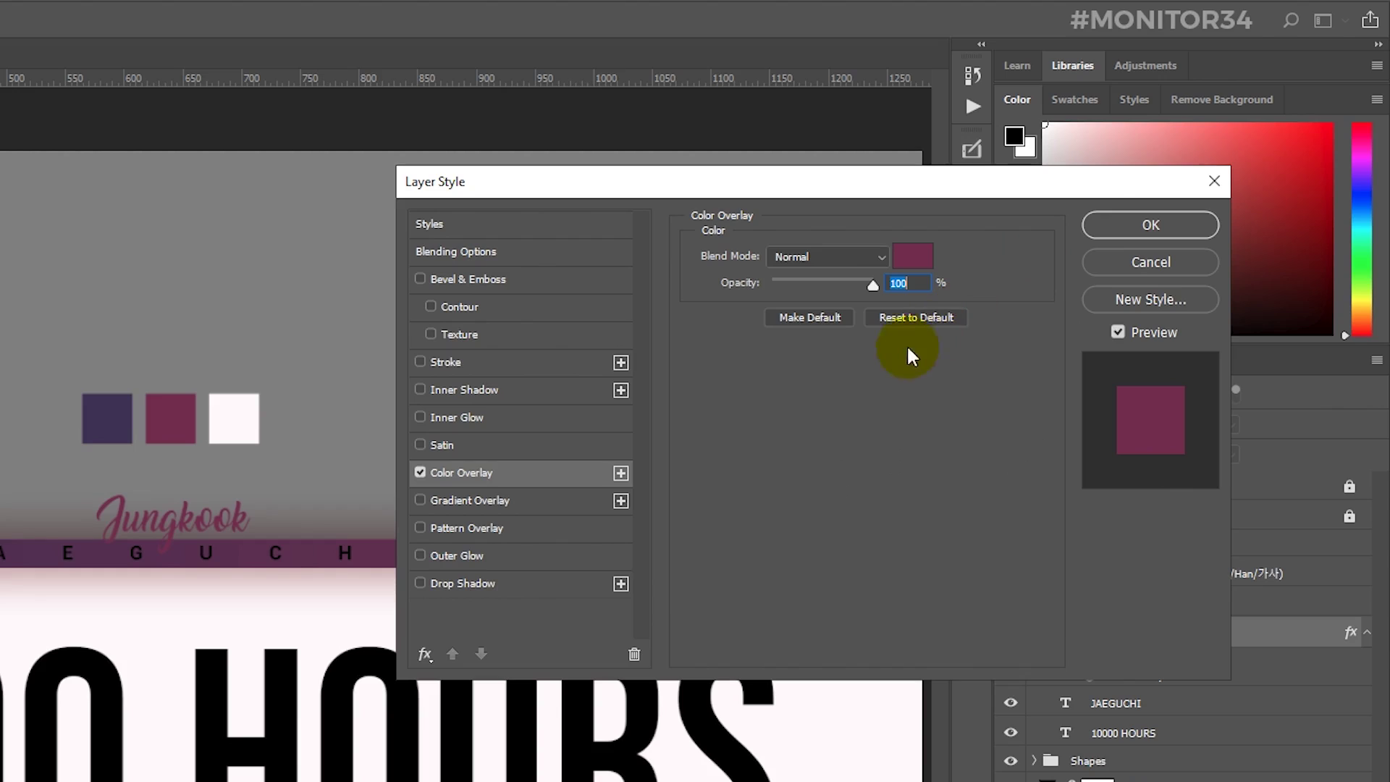
Add a 3 px outside Stroke in the white palette colour and apply both effects.
left_click(422, 362)
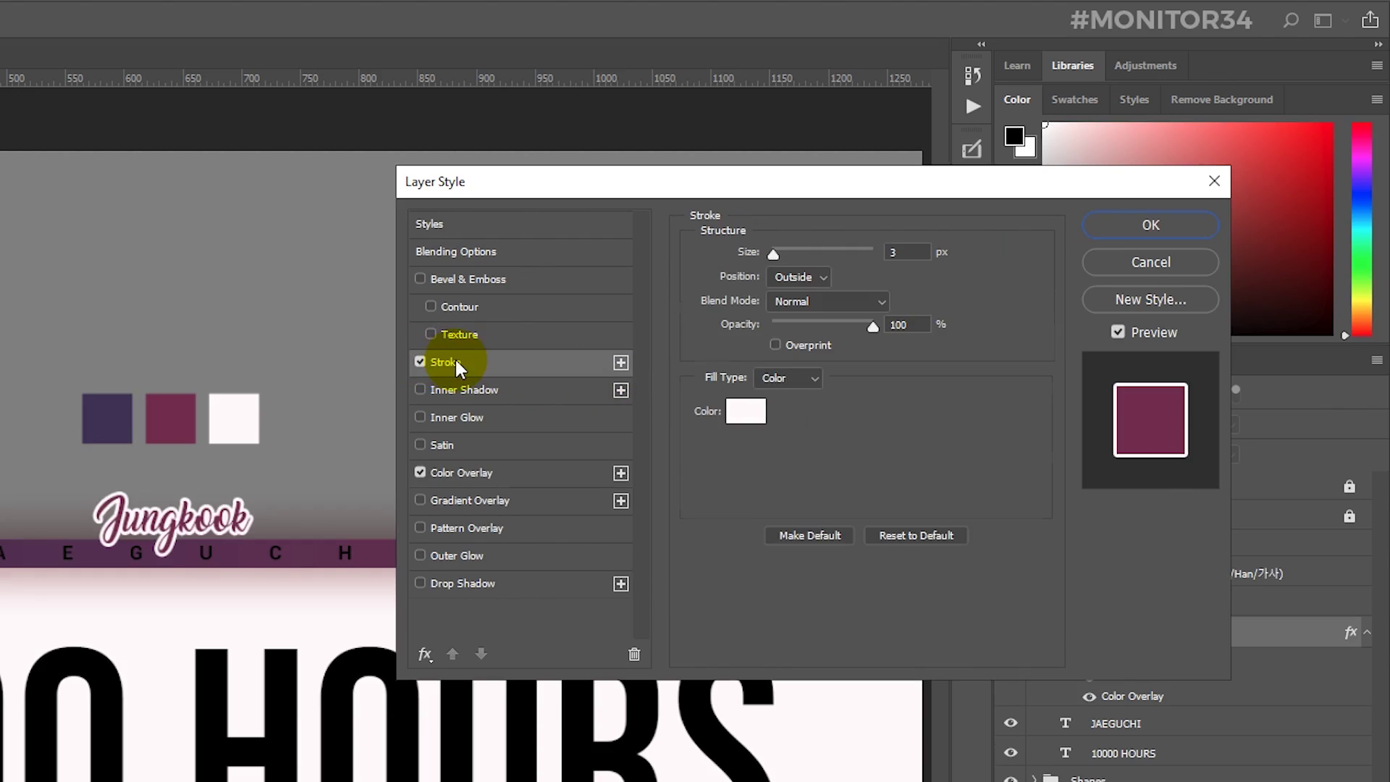
left_click(791, 277)
left_click(789, 296)
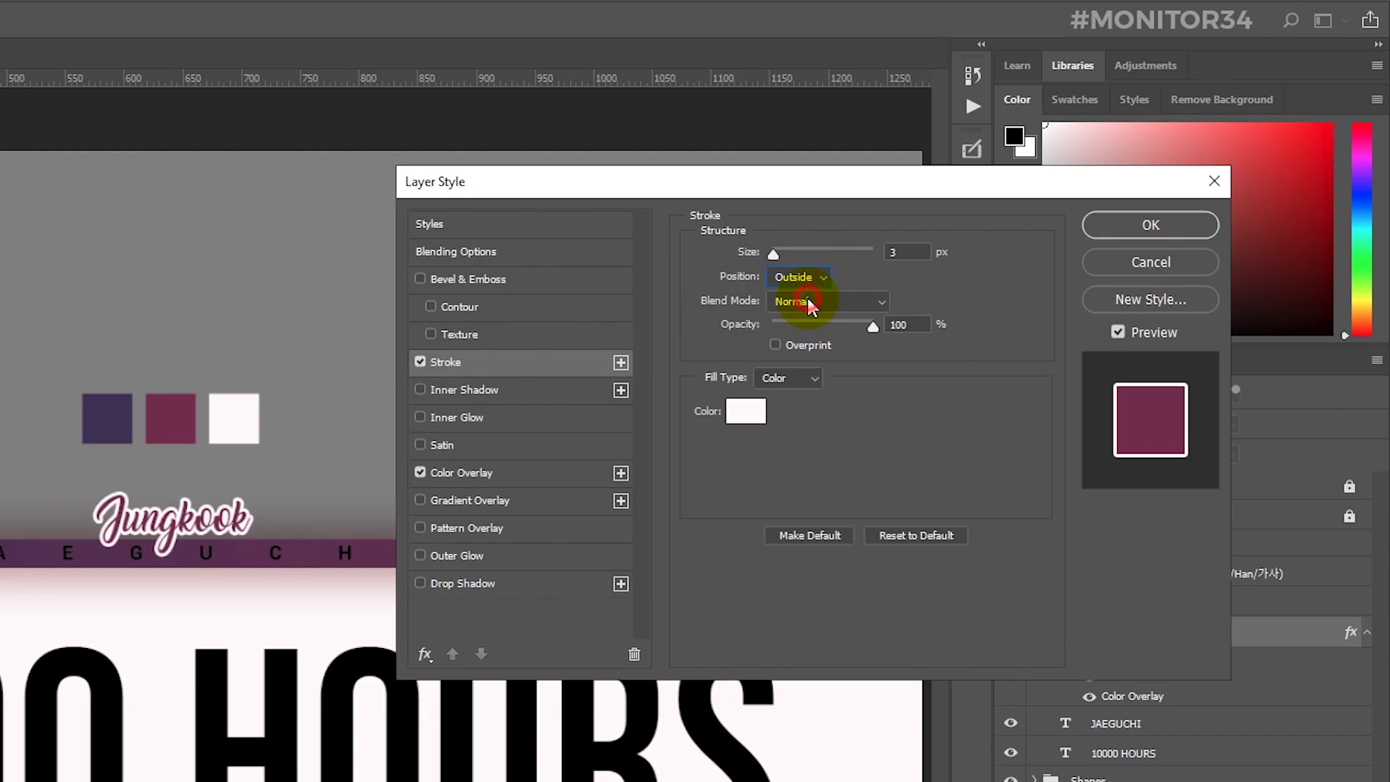
left_click(746, 411)
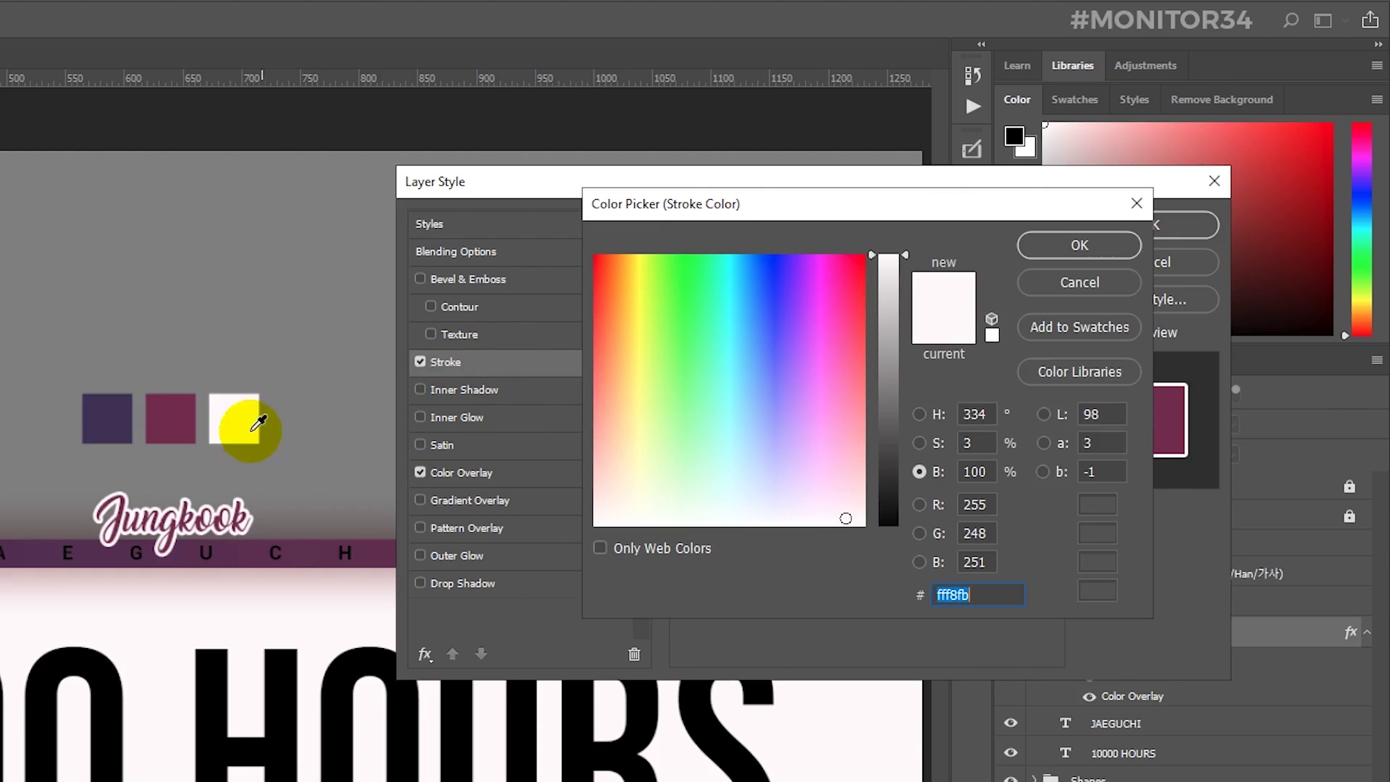
left_click(241, 421)
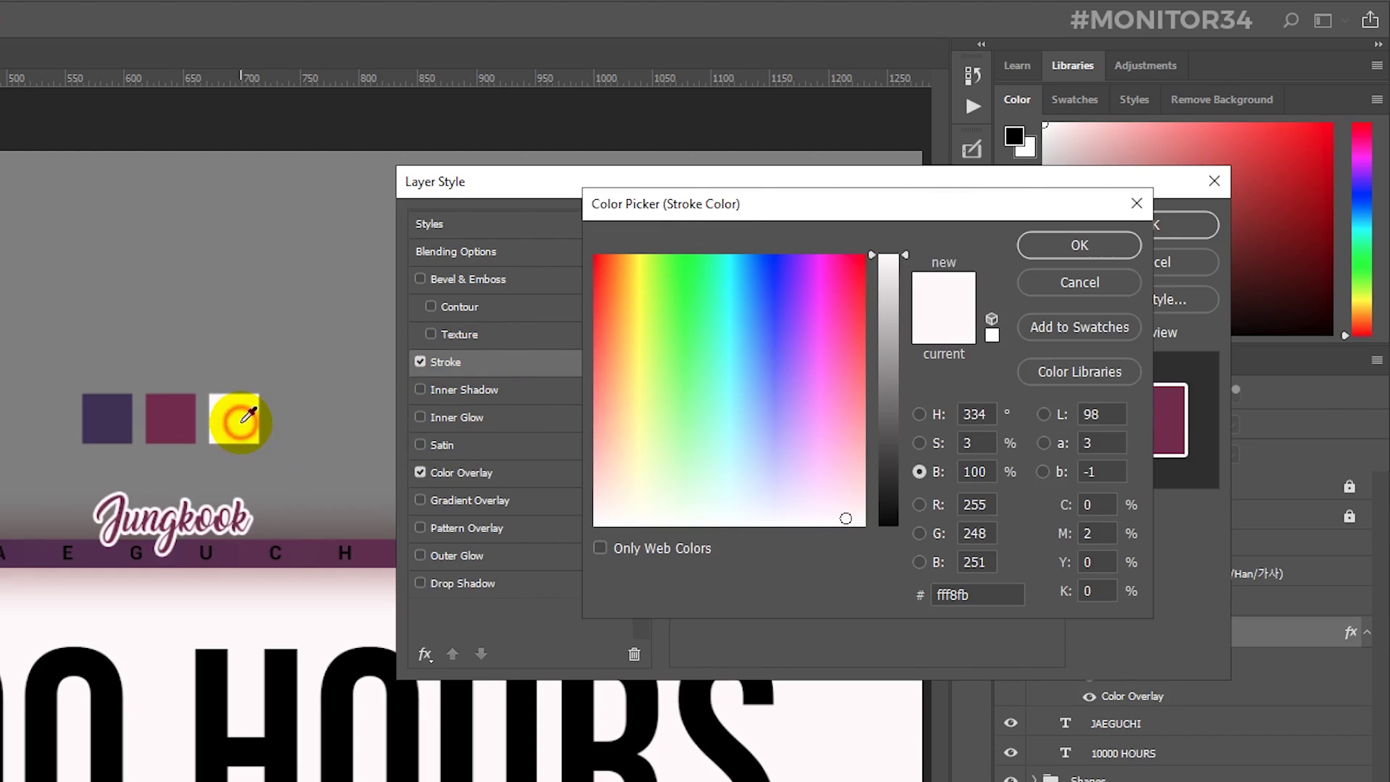
left_click(1061, 244)
left_click(909, 251)
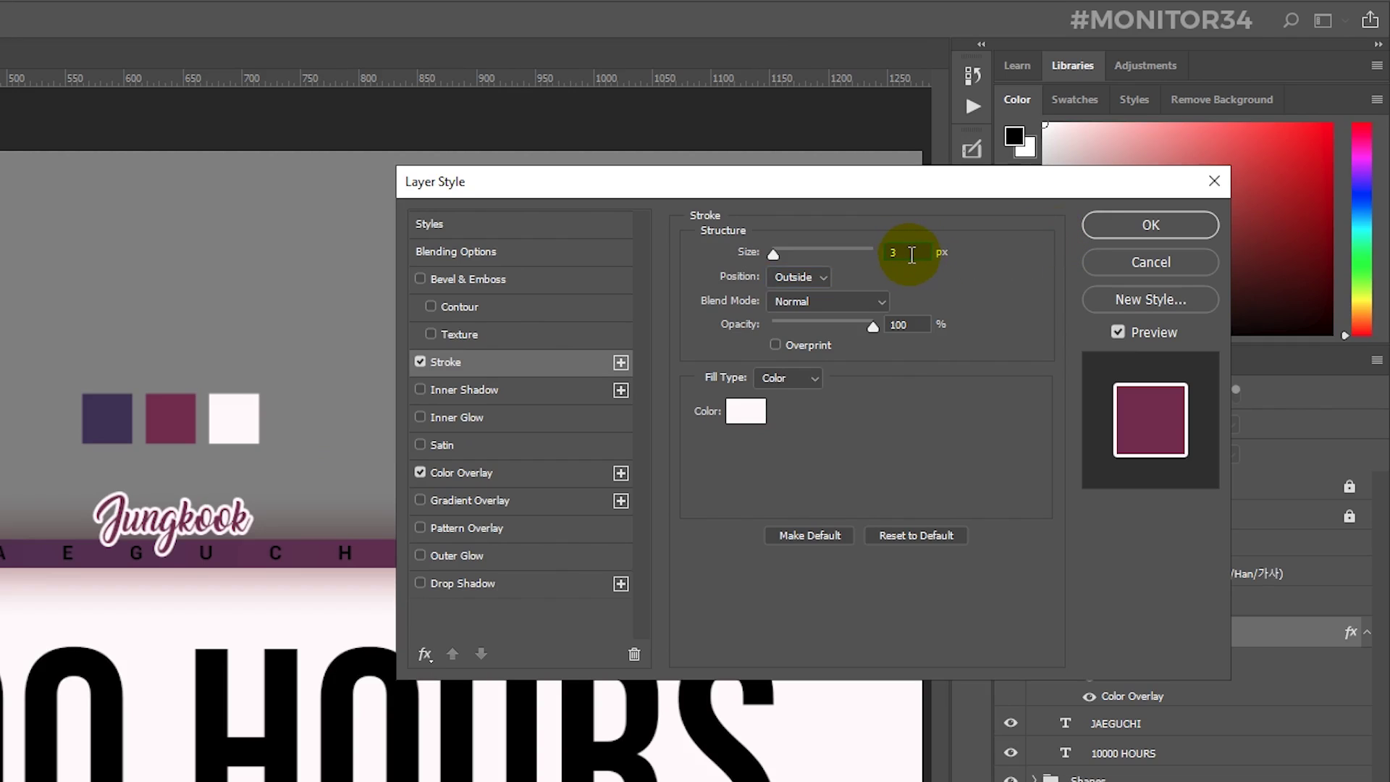
left_click(1150, 225)
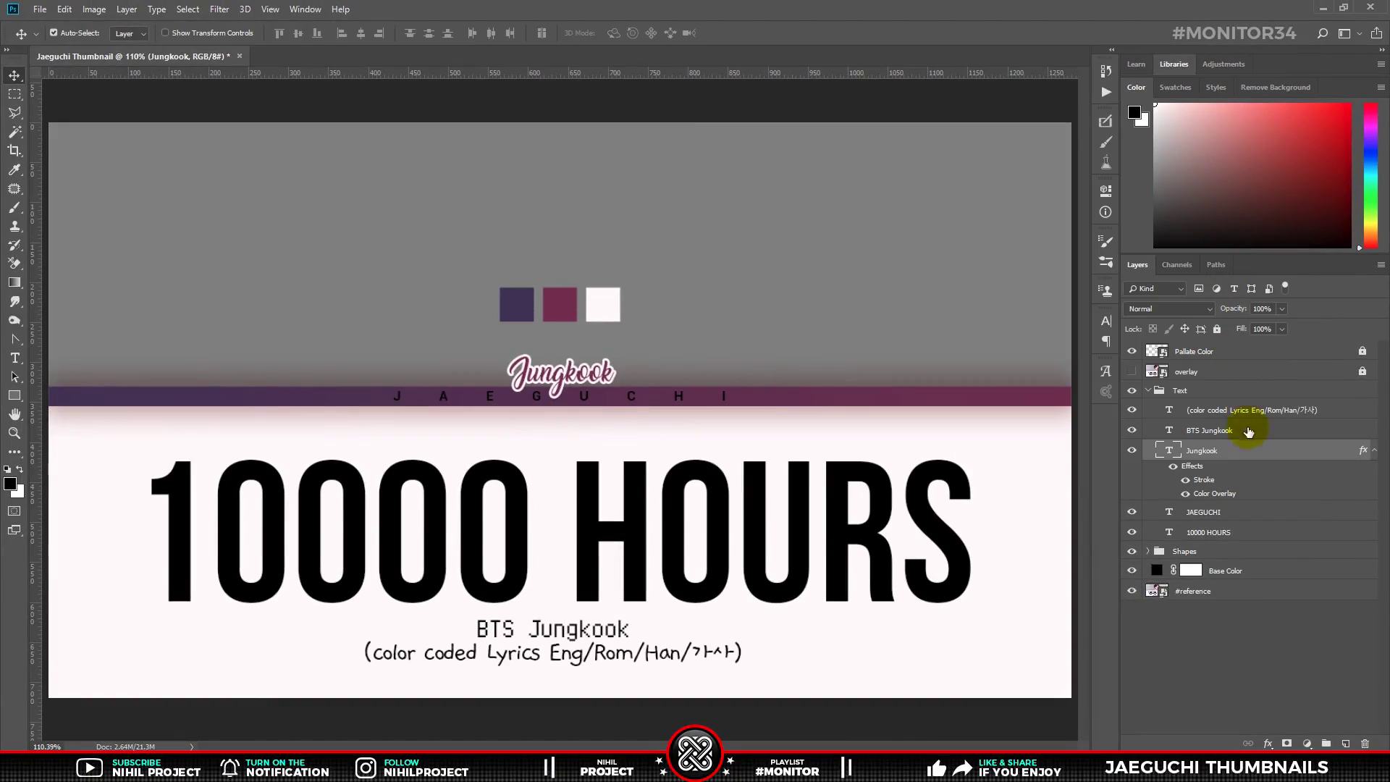
Give the JAEGUCHI layer a Color Overlay eyedropped from the white #fff8fb swatch.
left_click(1241, 512)
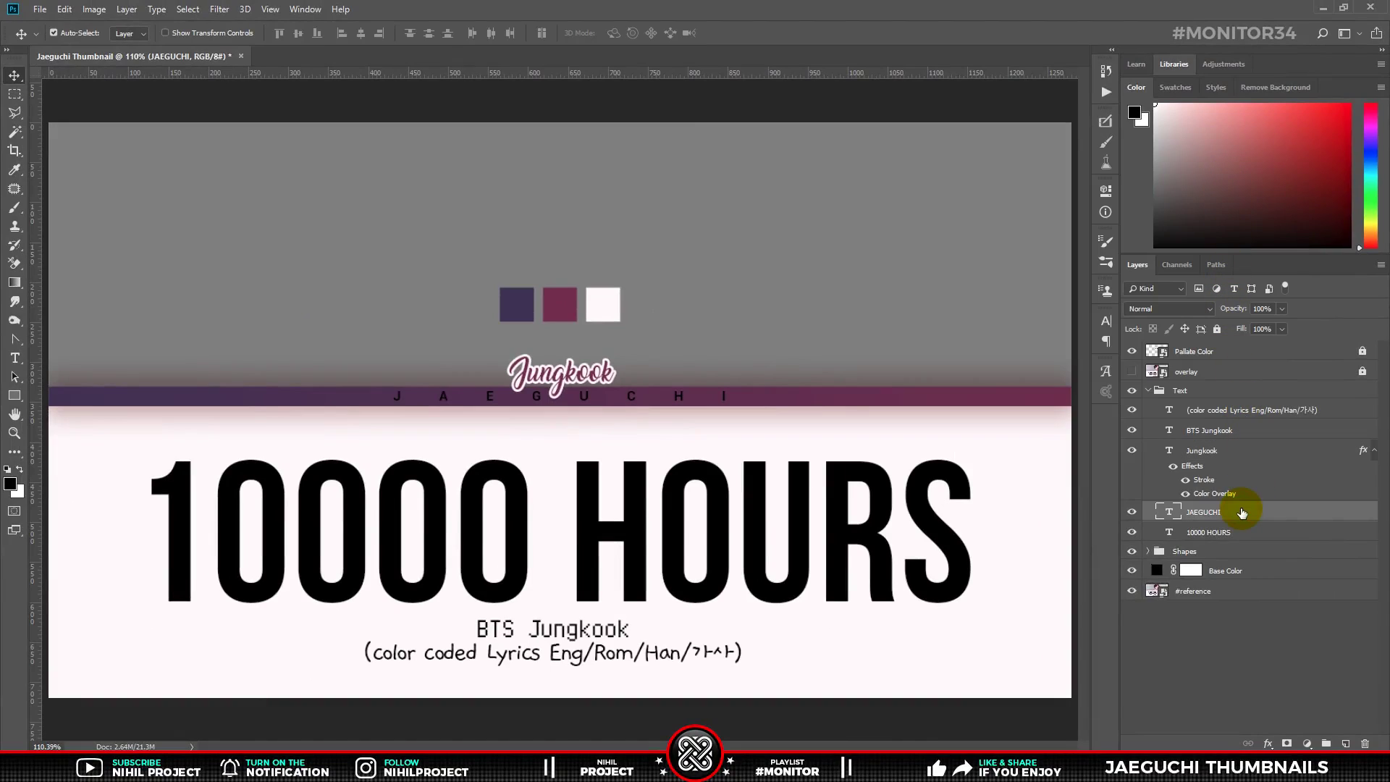
left_click(1268, 744)
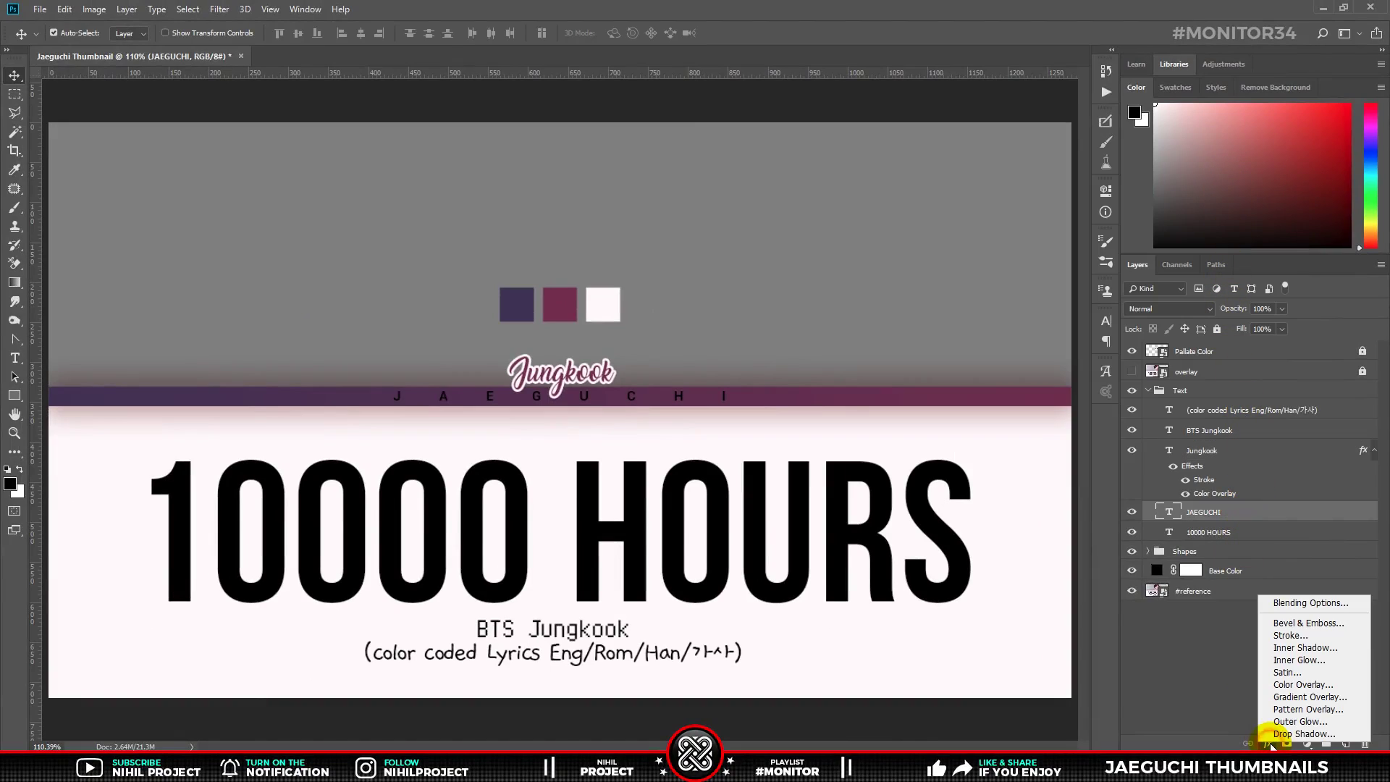
left_click(1303, 684)
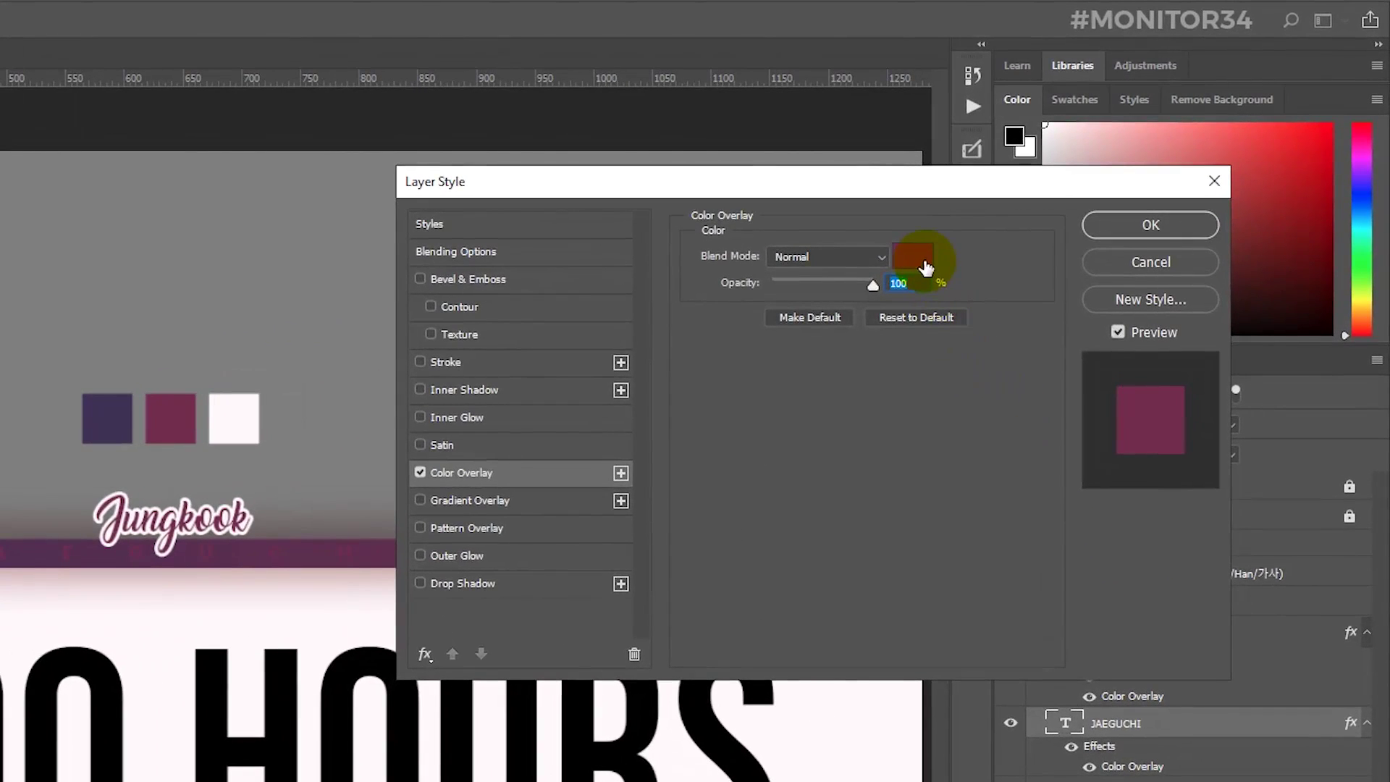
left_click(925, 268)
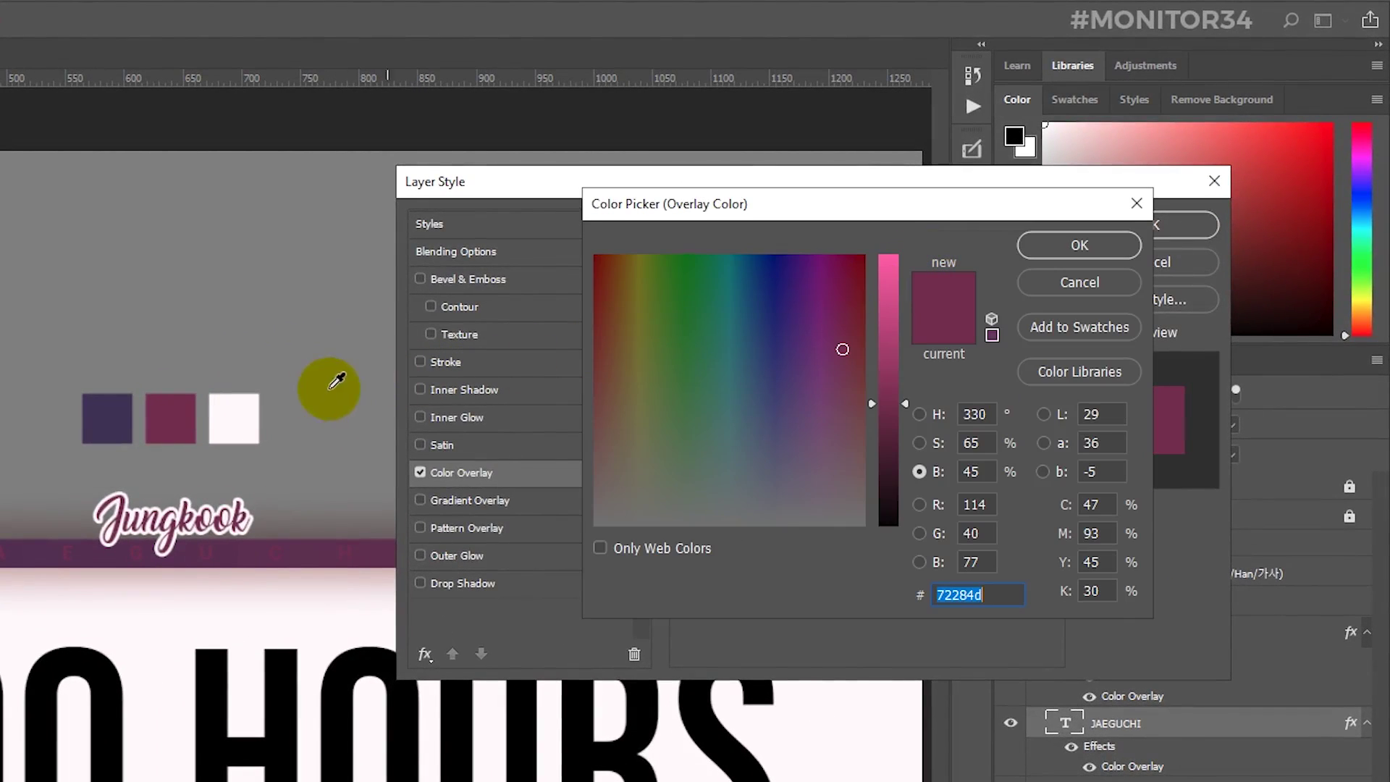
left_click(247, 411)
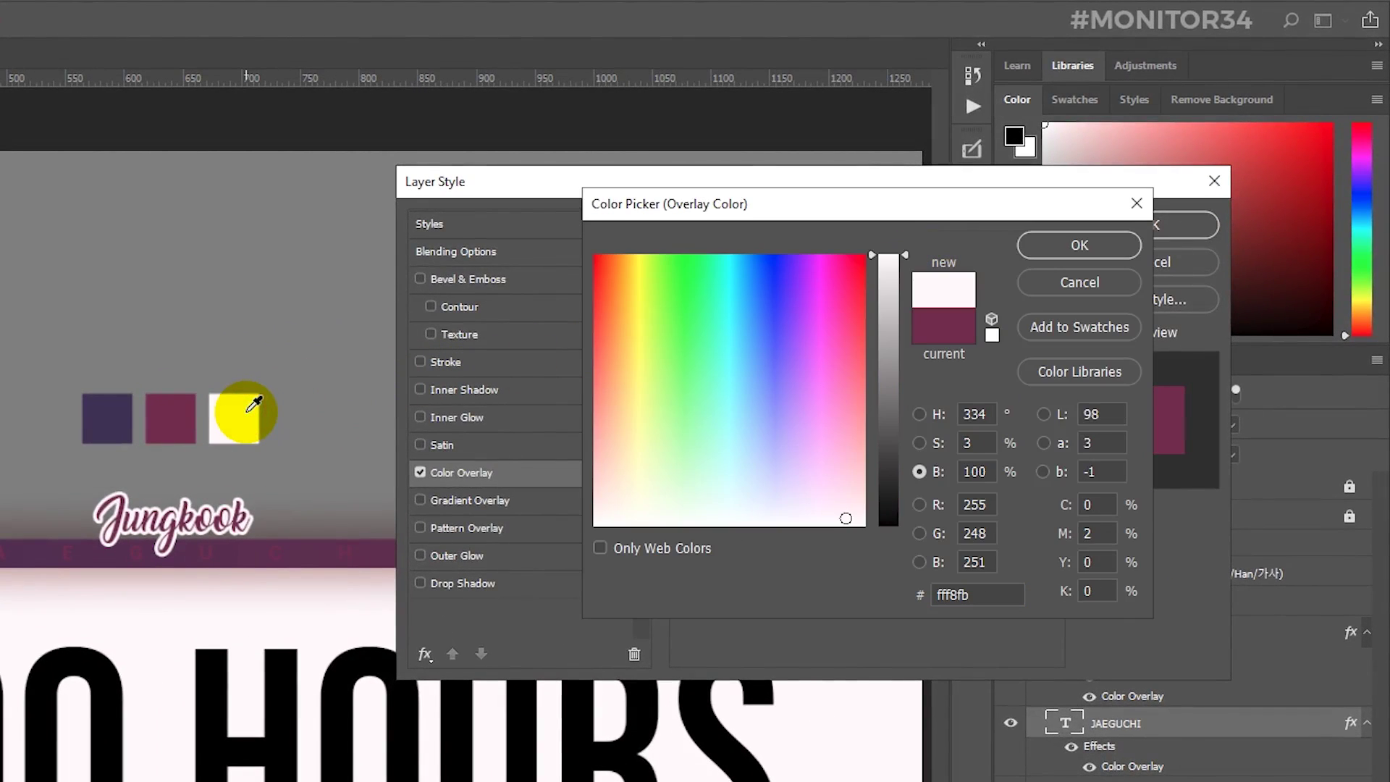
left_click(1080, 245)
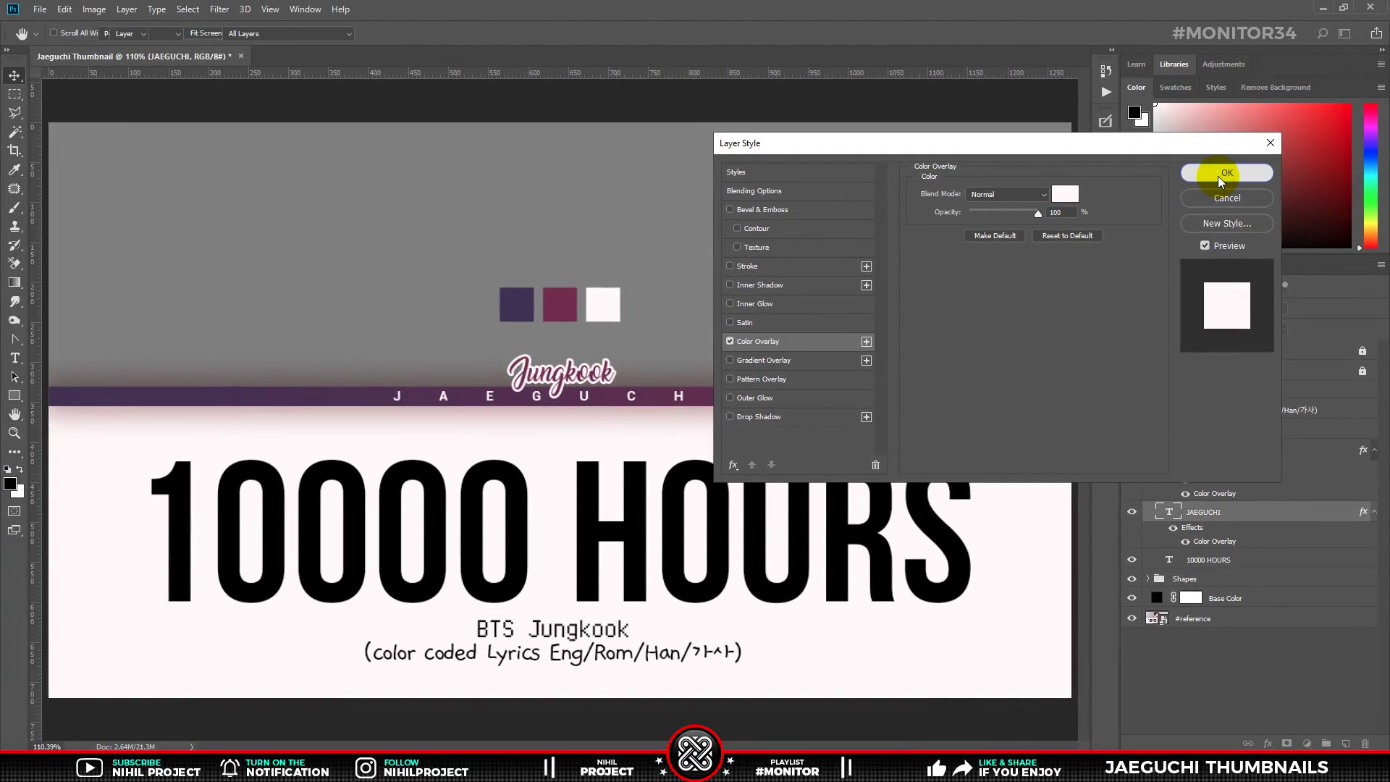
left_click(1221, 176)
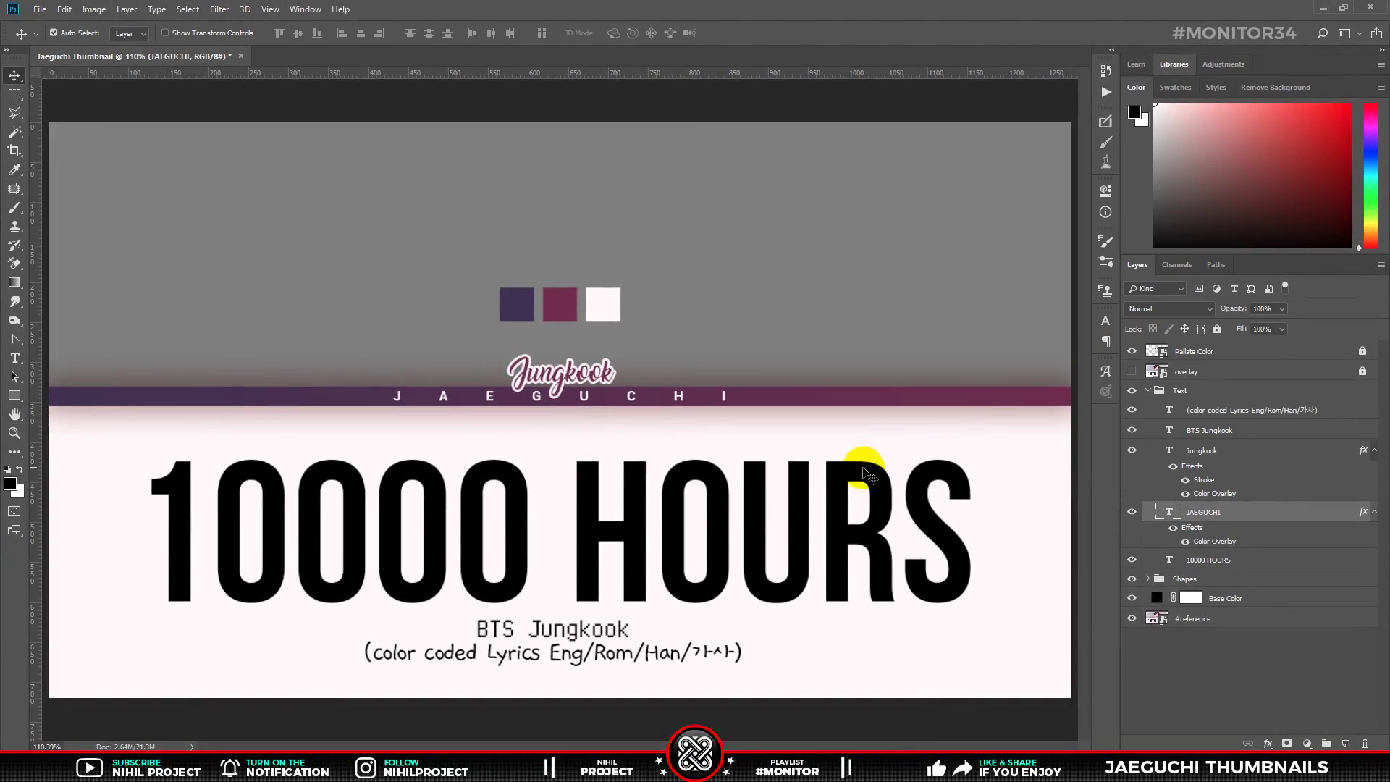
Add a magenta Color Overlay to BTS Jungkook, then Alt-drag its effects onto the lyrics line.
left_click(1237, 433)
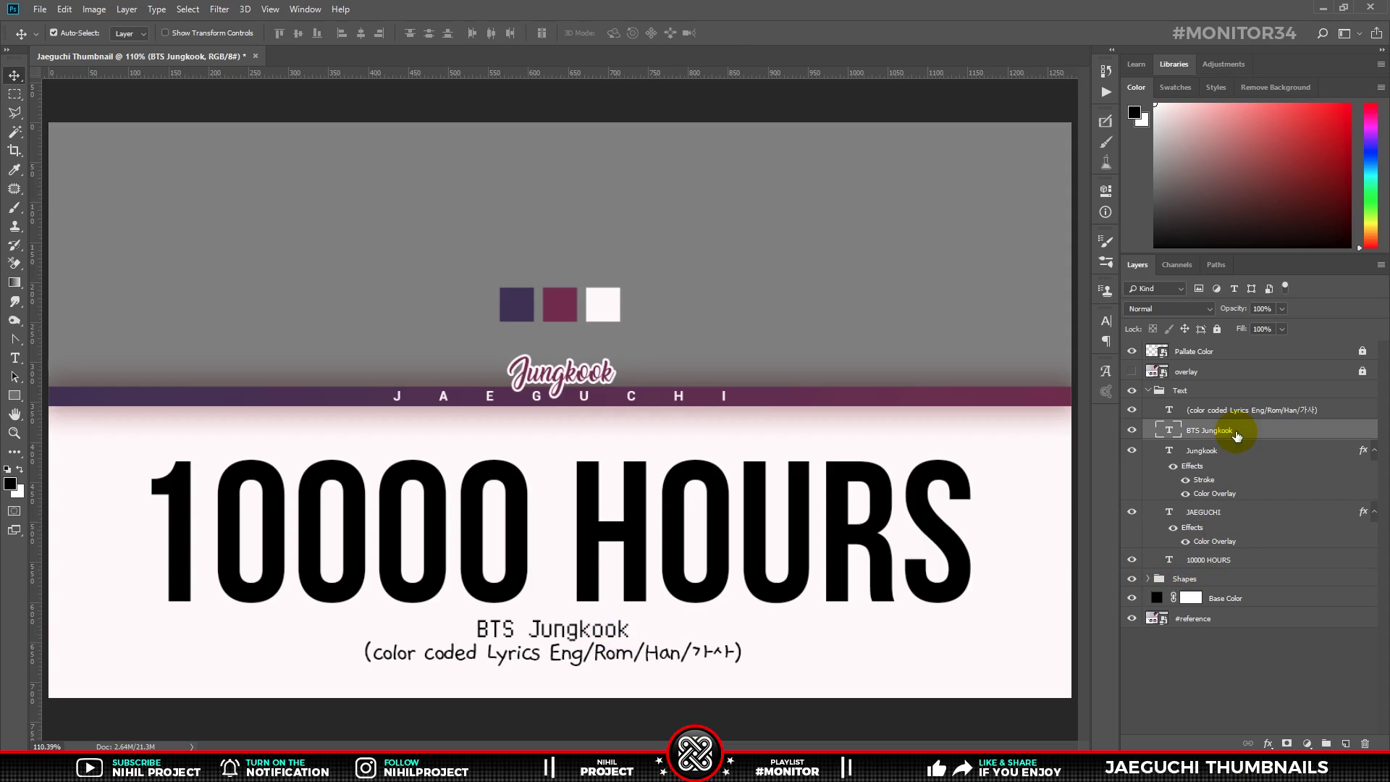
left_click(1272, 744)
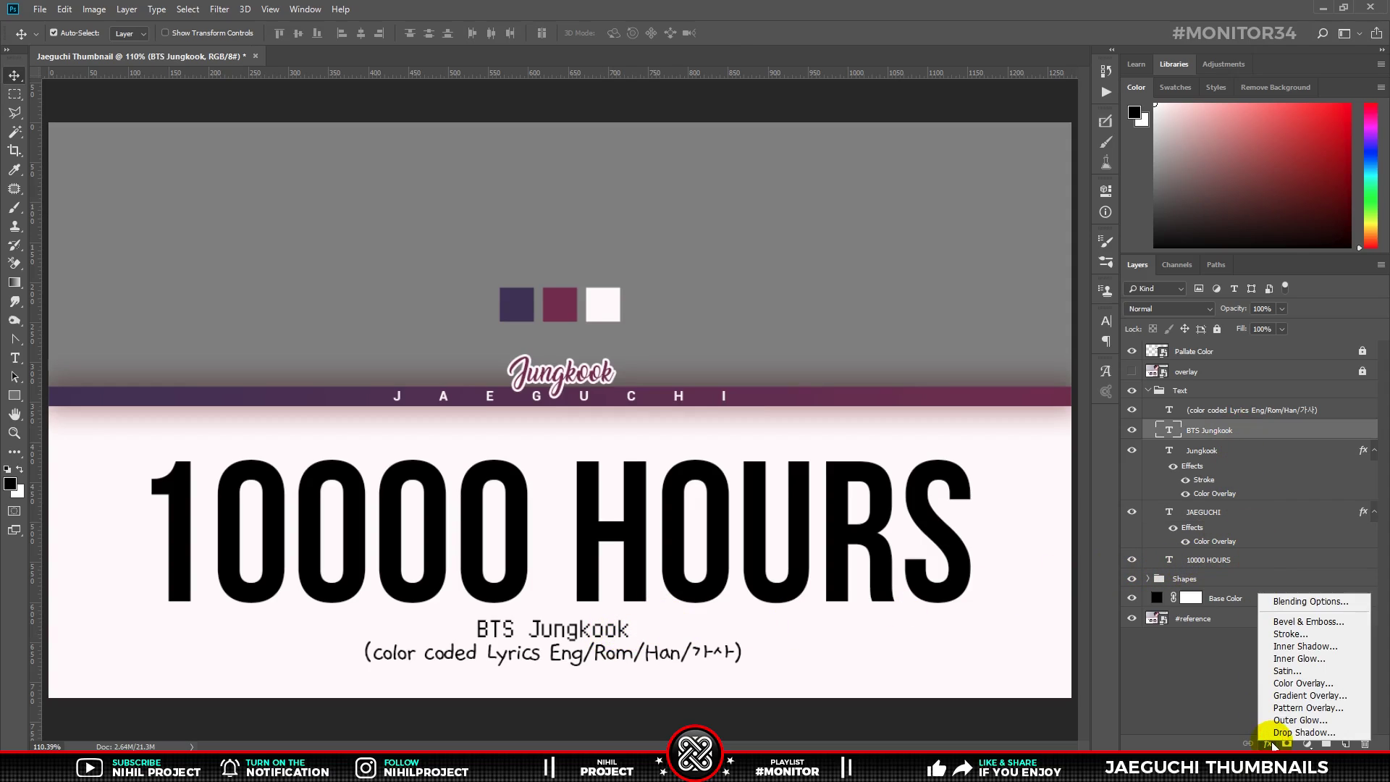
left_click(1283, 685)
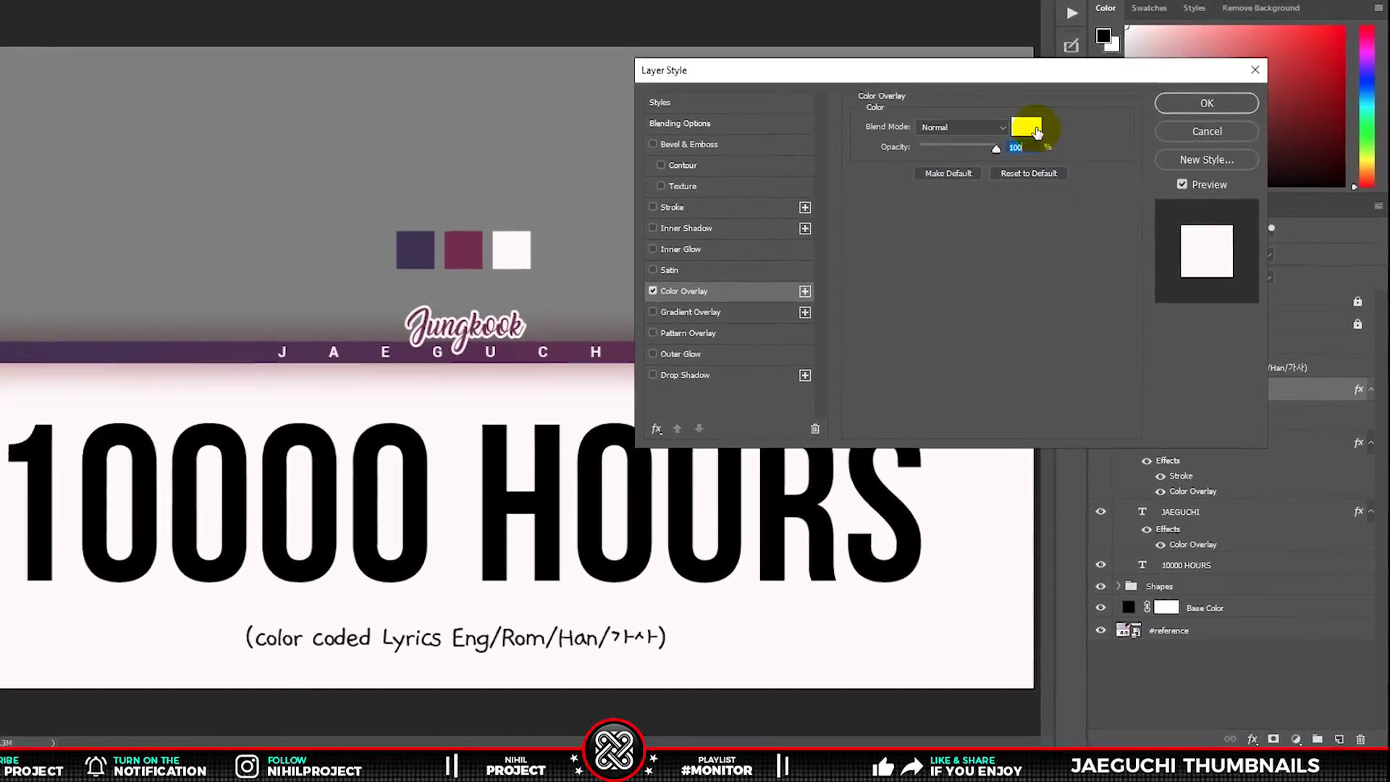
left_click(1065, 193)
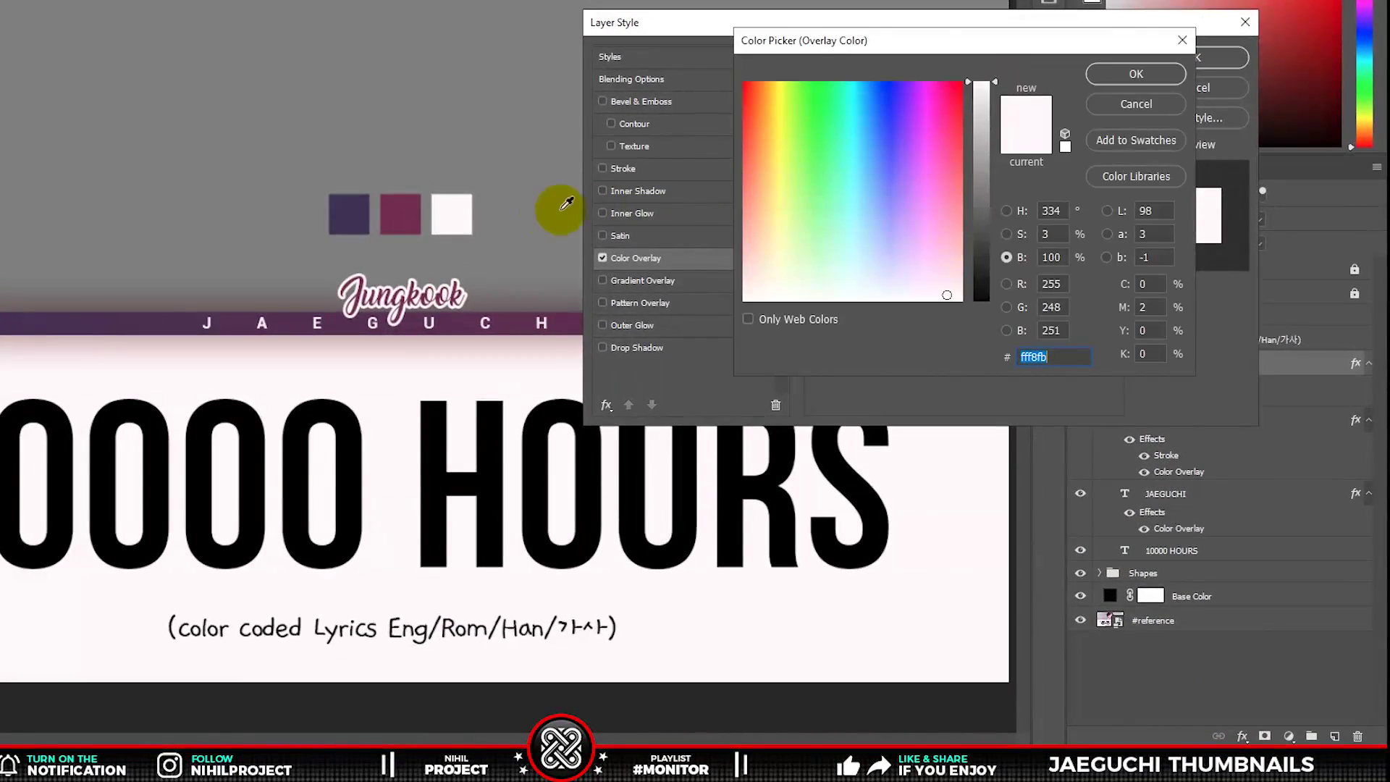
left_click(408, 214)
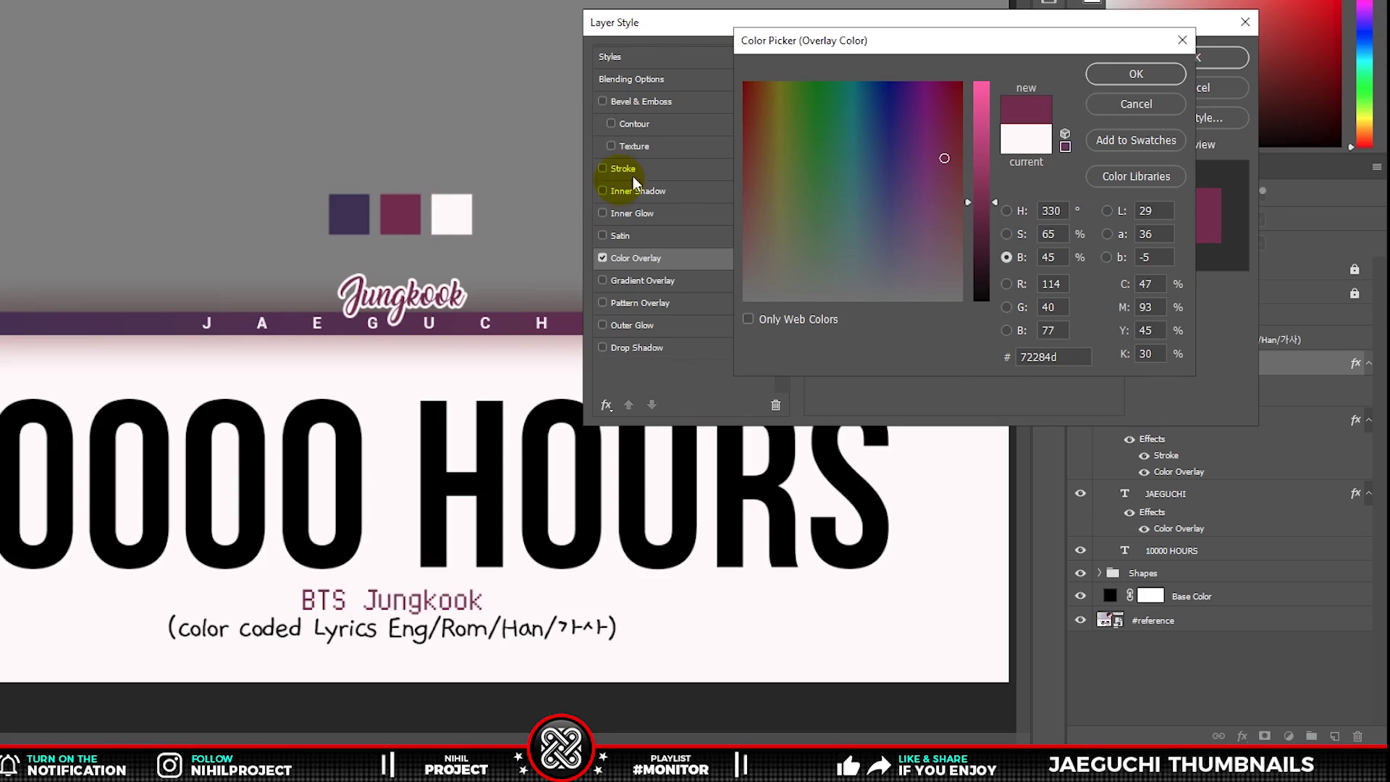
left_click(1131, 72)
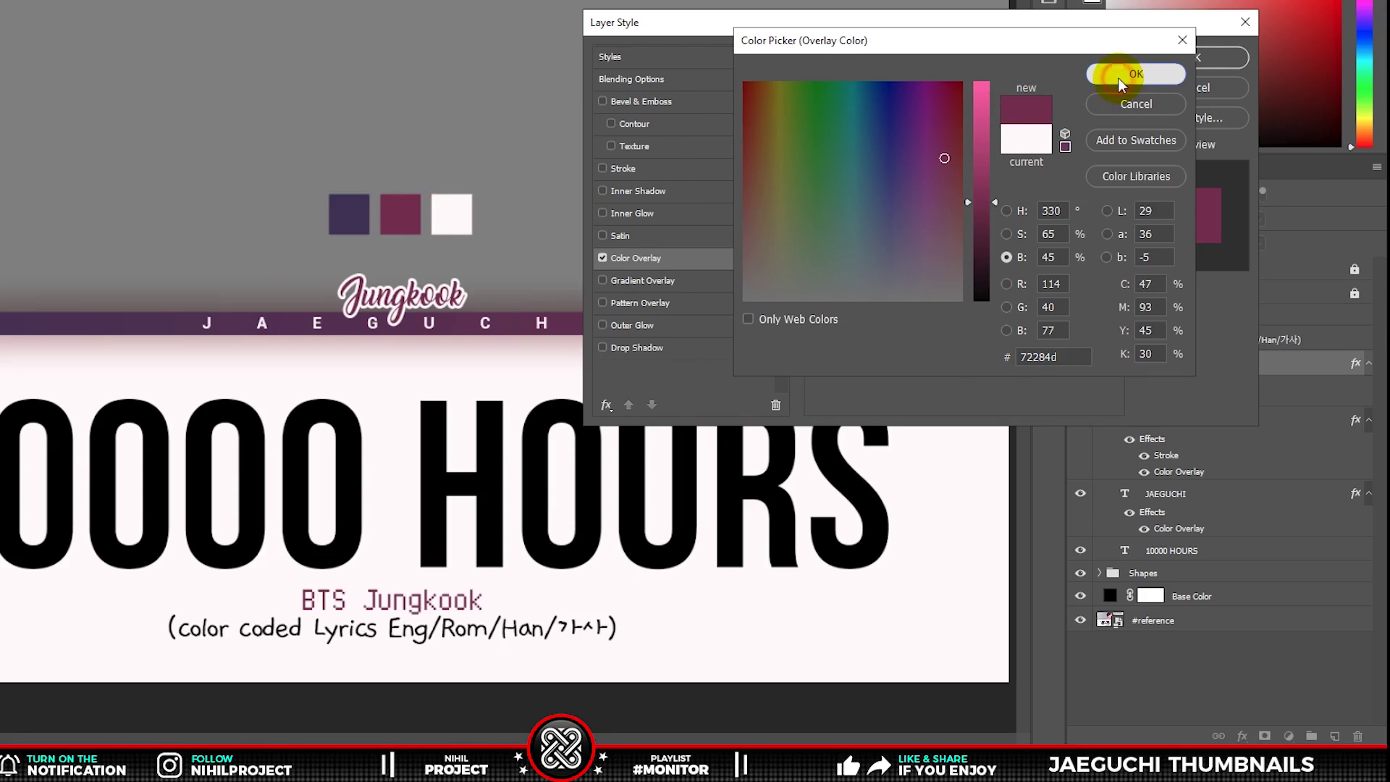
left_click(1124, 80)
left_click(1176, 63)
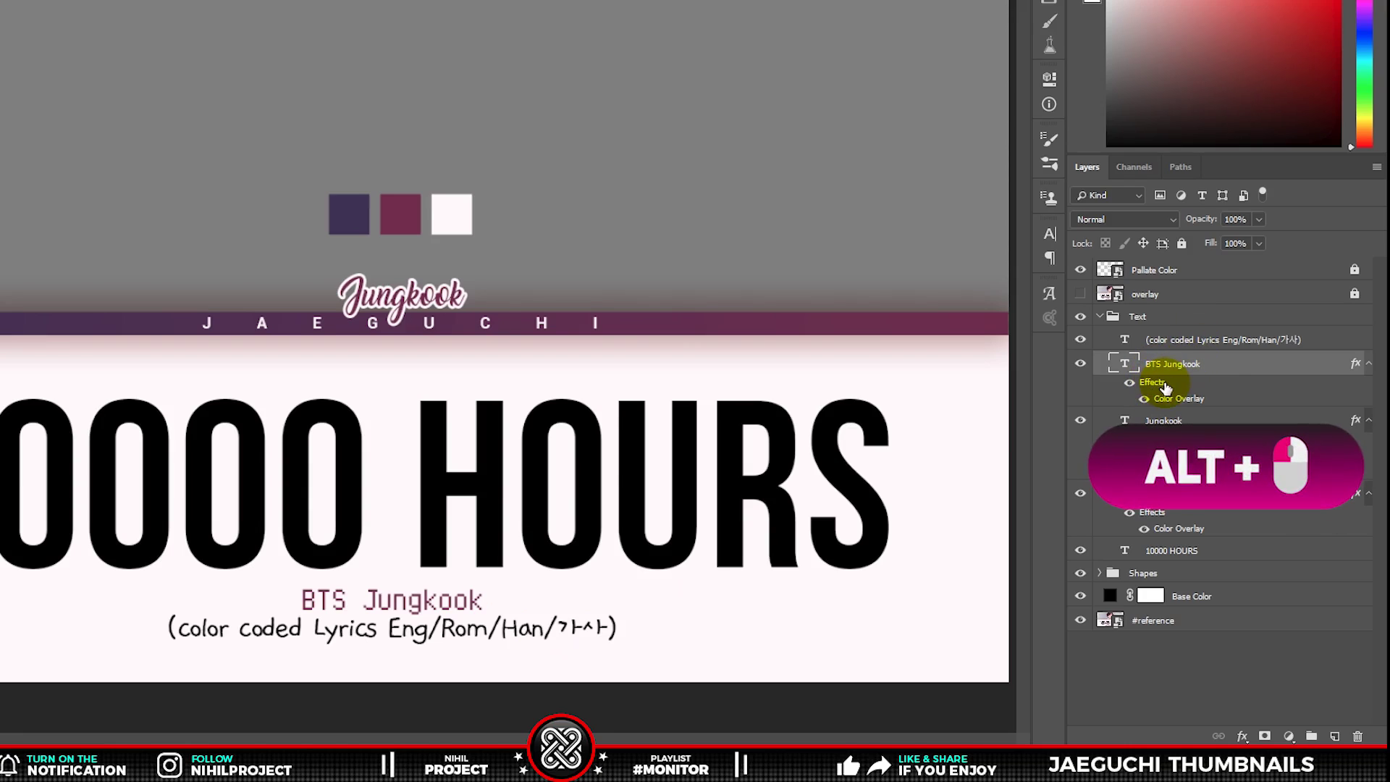
left_click_drag(1154, 388, 1174, 384)
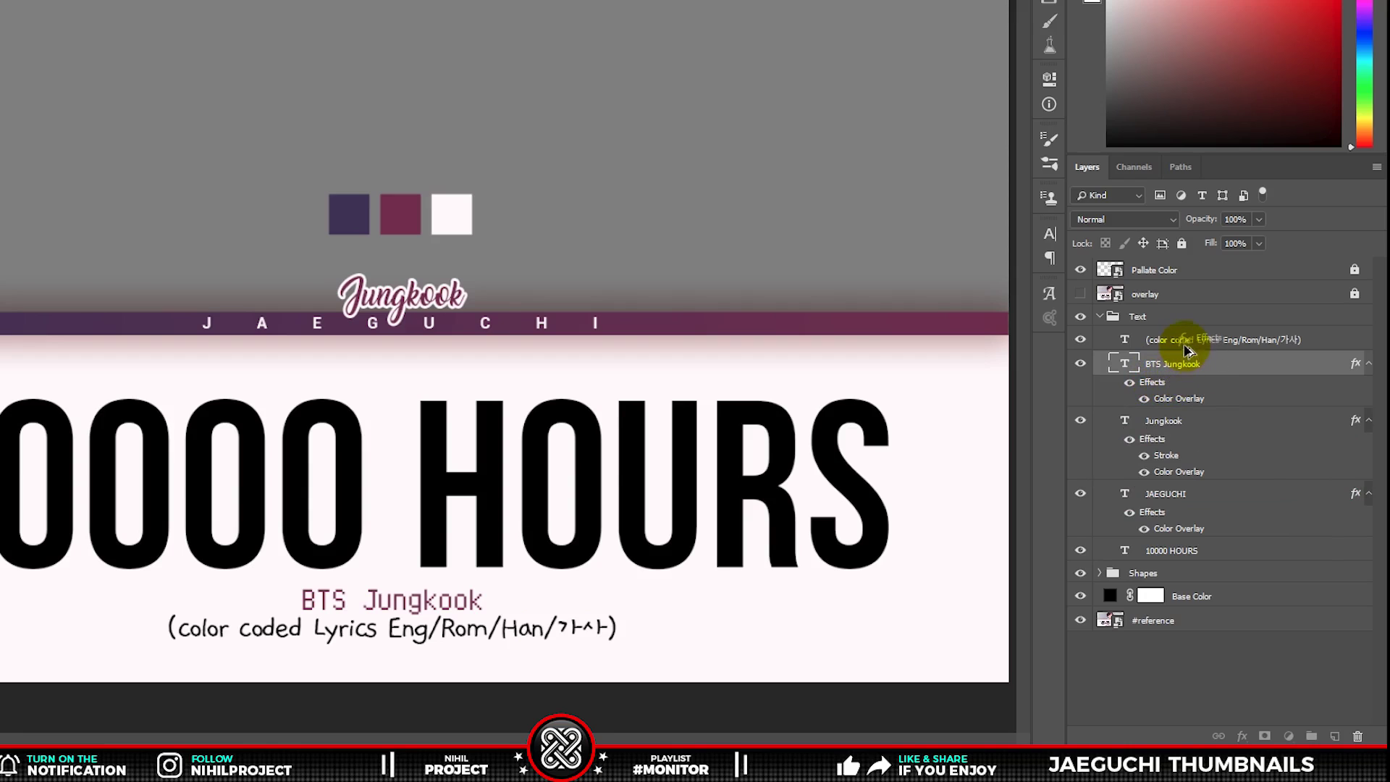
left_click_drag(1175, 384, 1169, 345)
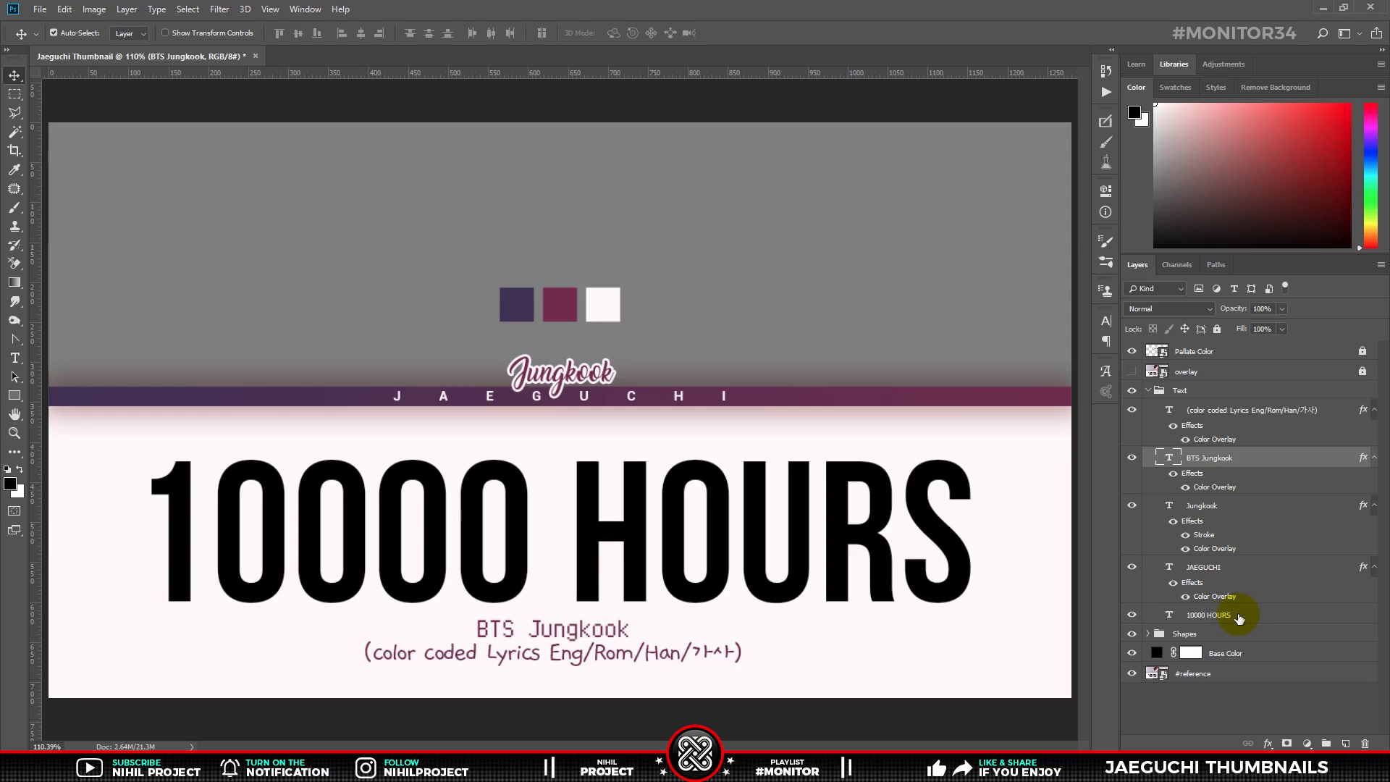
Collapse the effect lists, compare against the #reference photo, then select the 10000 HOURS layer.
left_click(1375, 411)
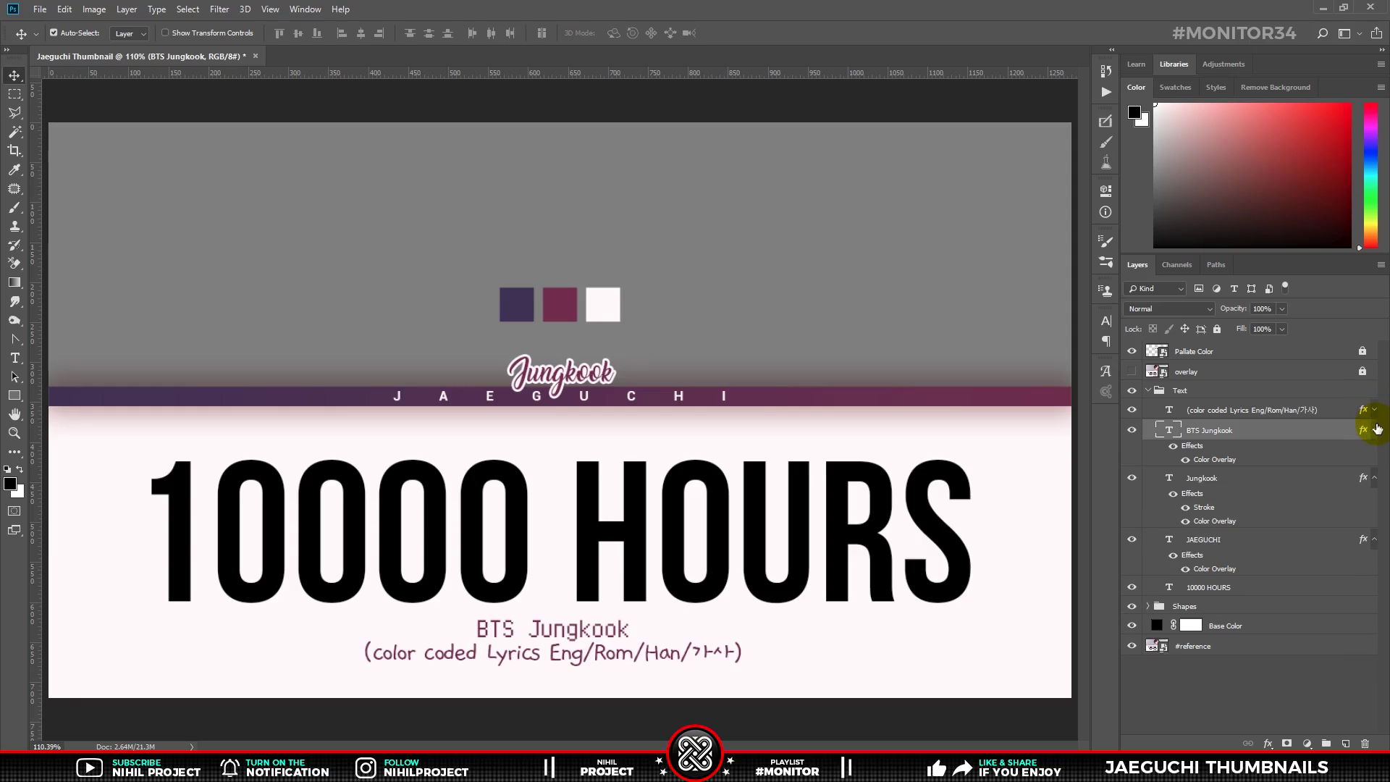
left_click(1376, 450)
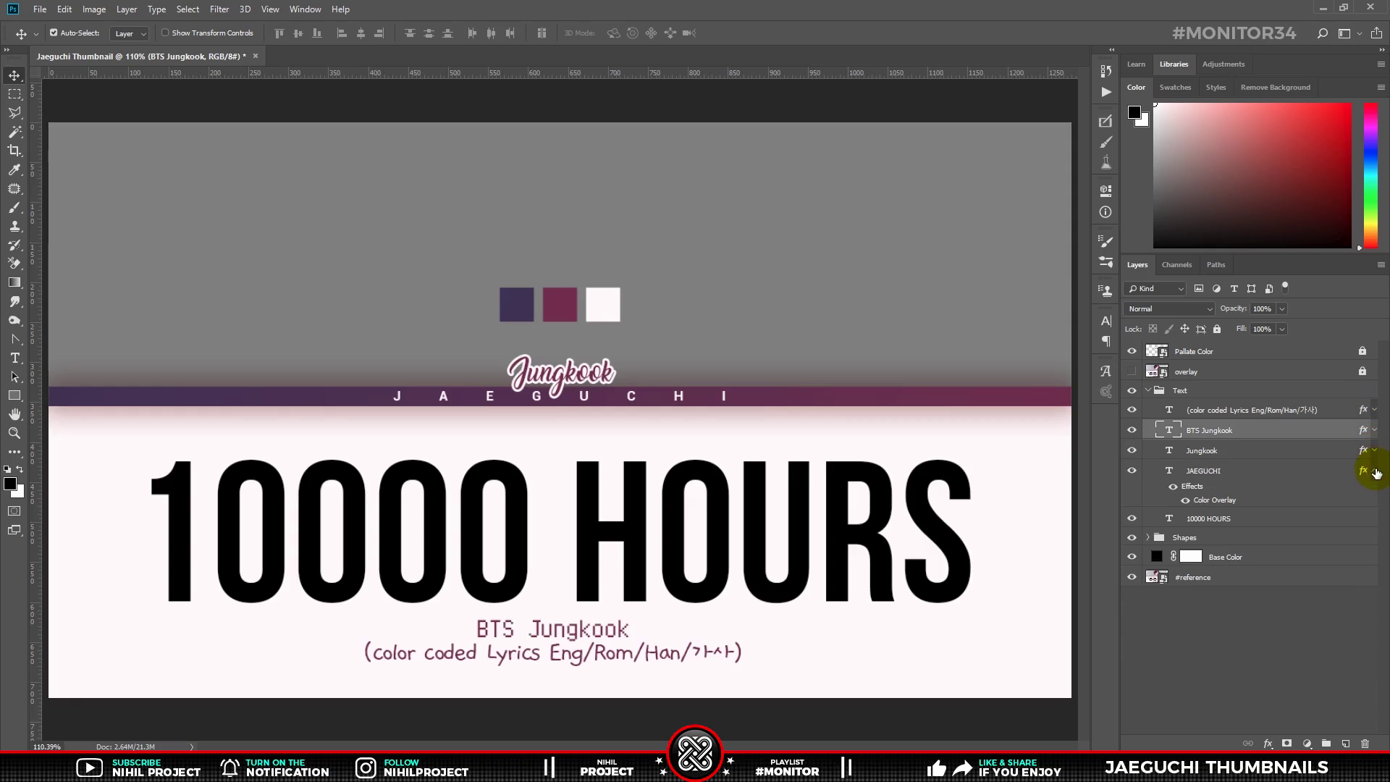
left_click(1376, 475)
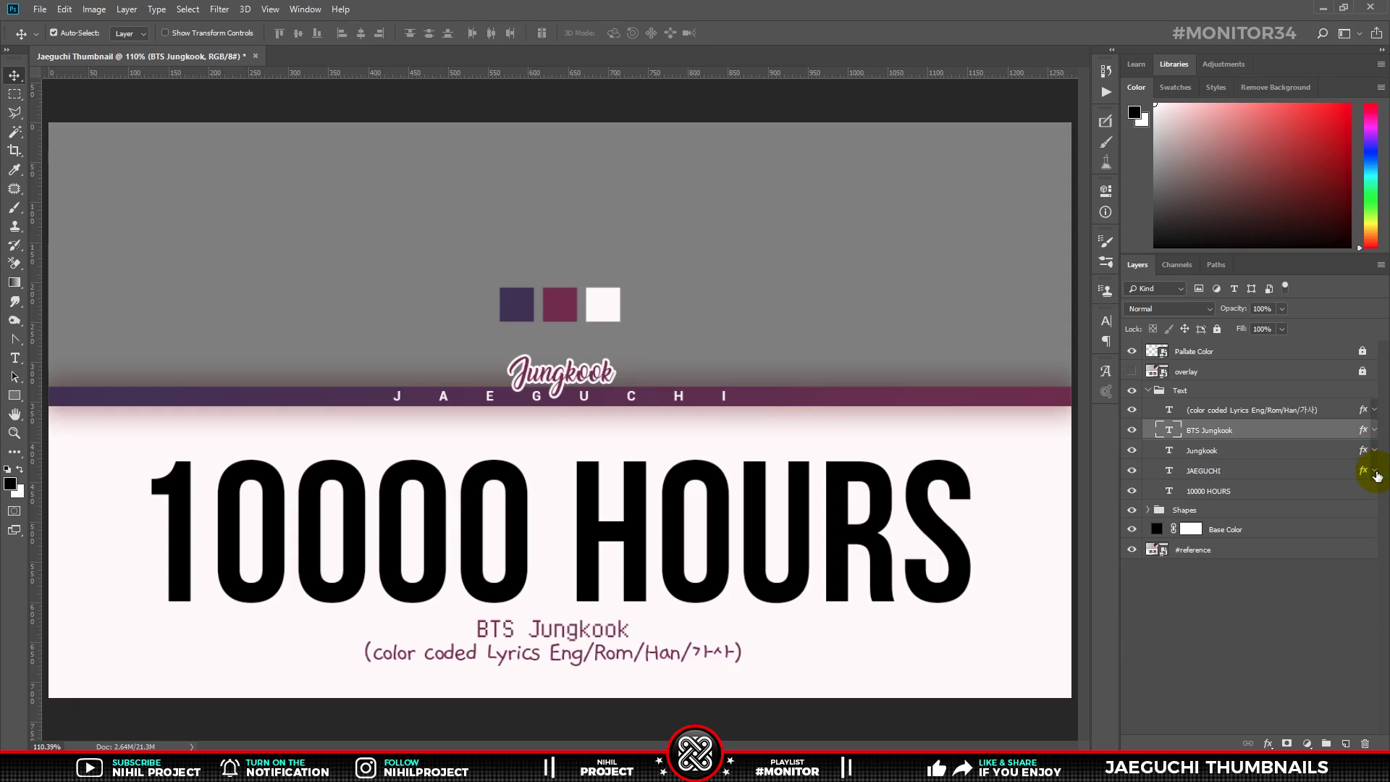
left_click(1133, 550, "alt")
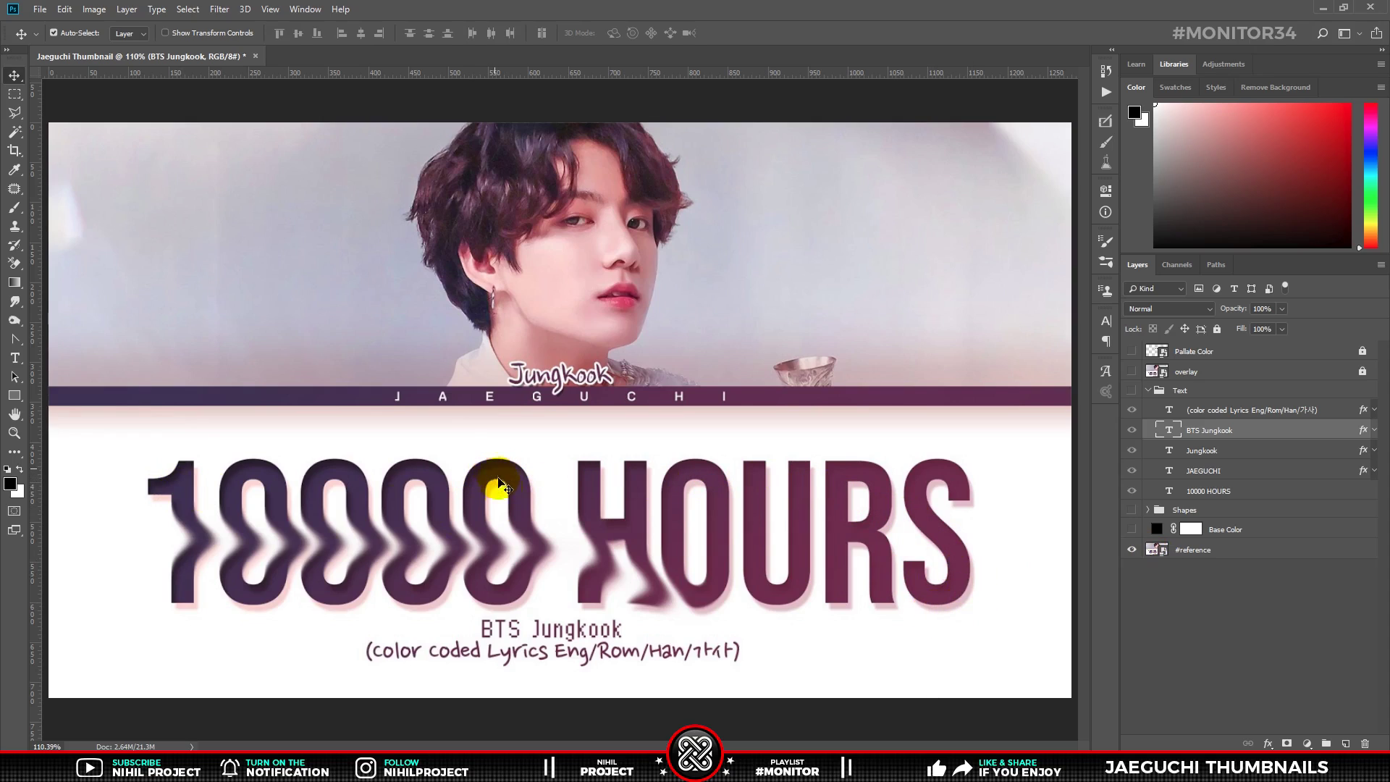
left_click(1132, 552, "alt")
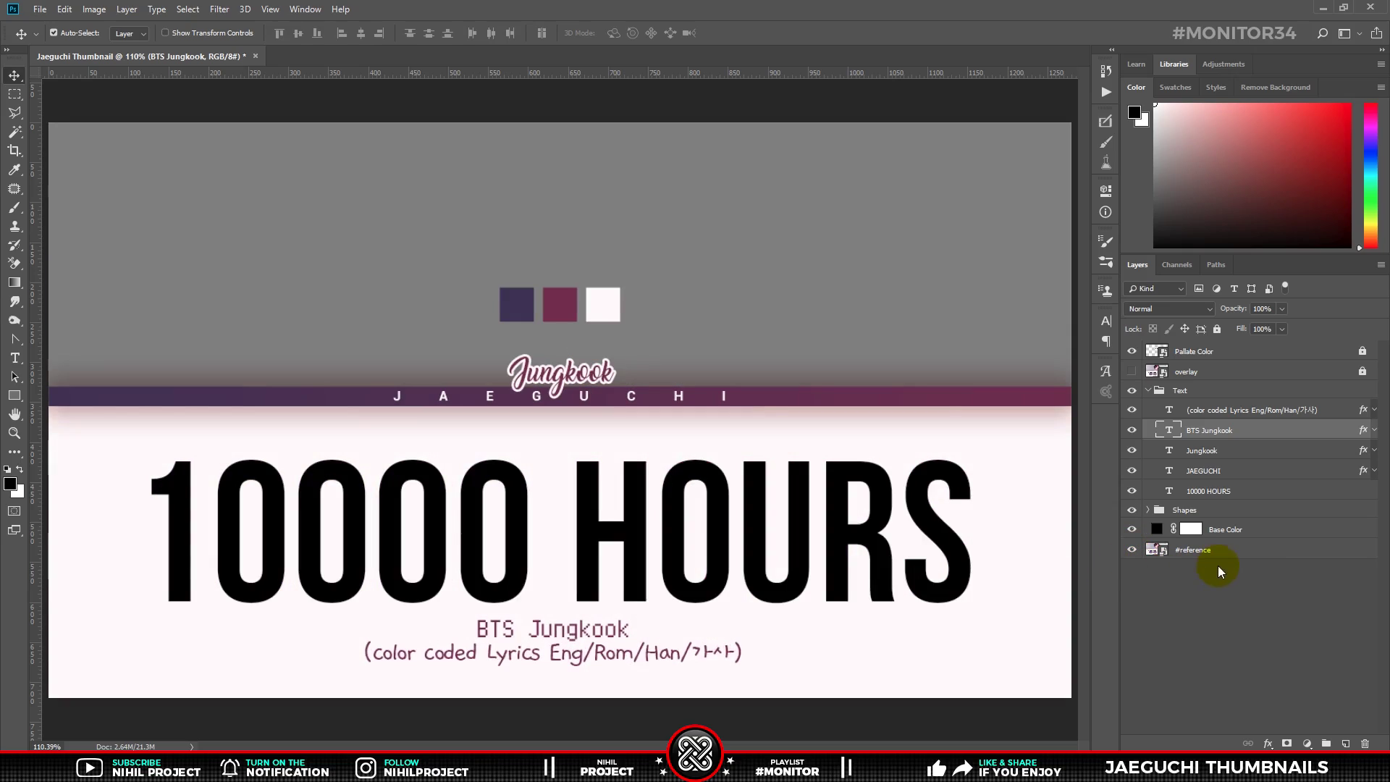
left_click(1223, 500)
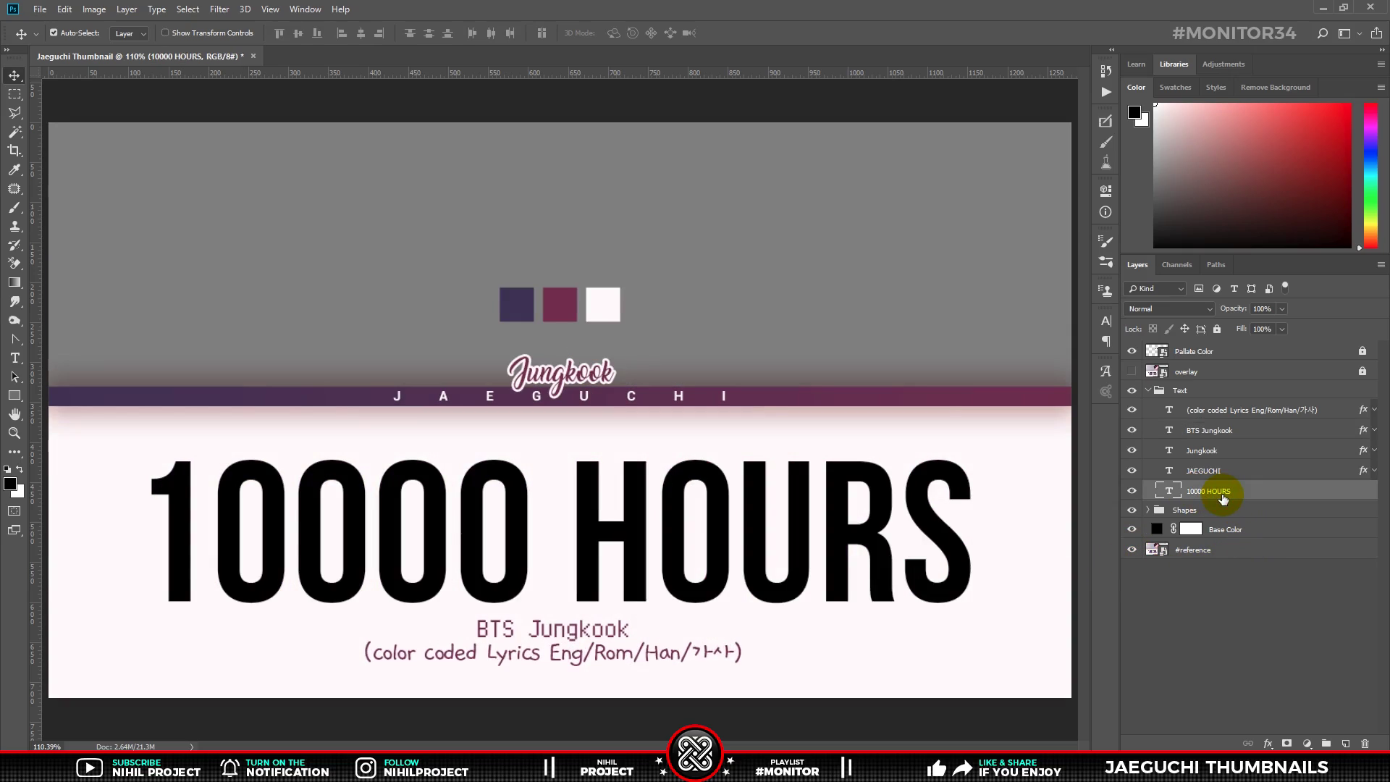
Add a Gradient Overlay and a default Drop Shadow coloured from the maroon palette swatch.
left_click(1269, 743)
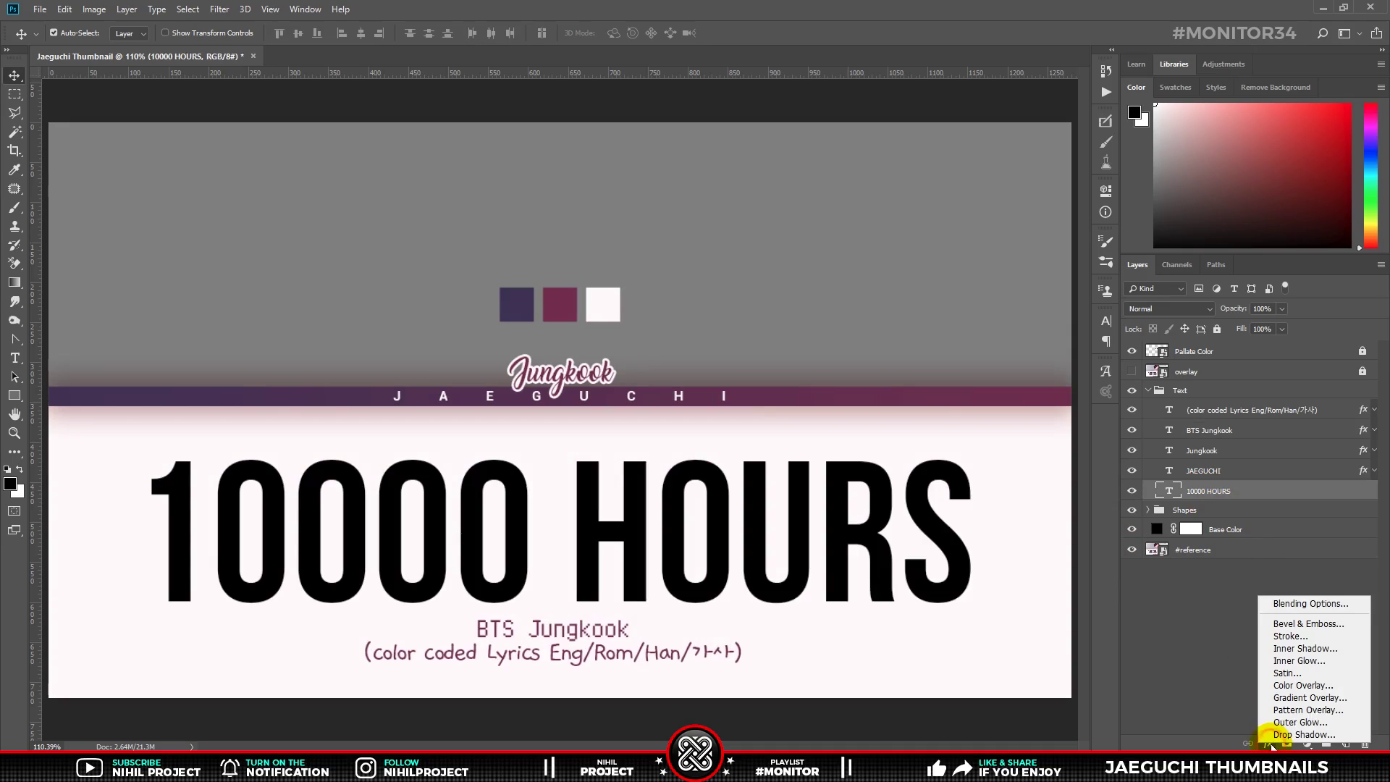
left_click(1280, 699)
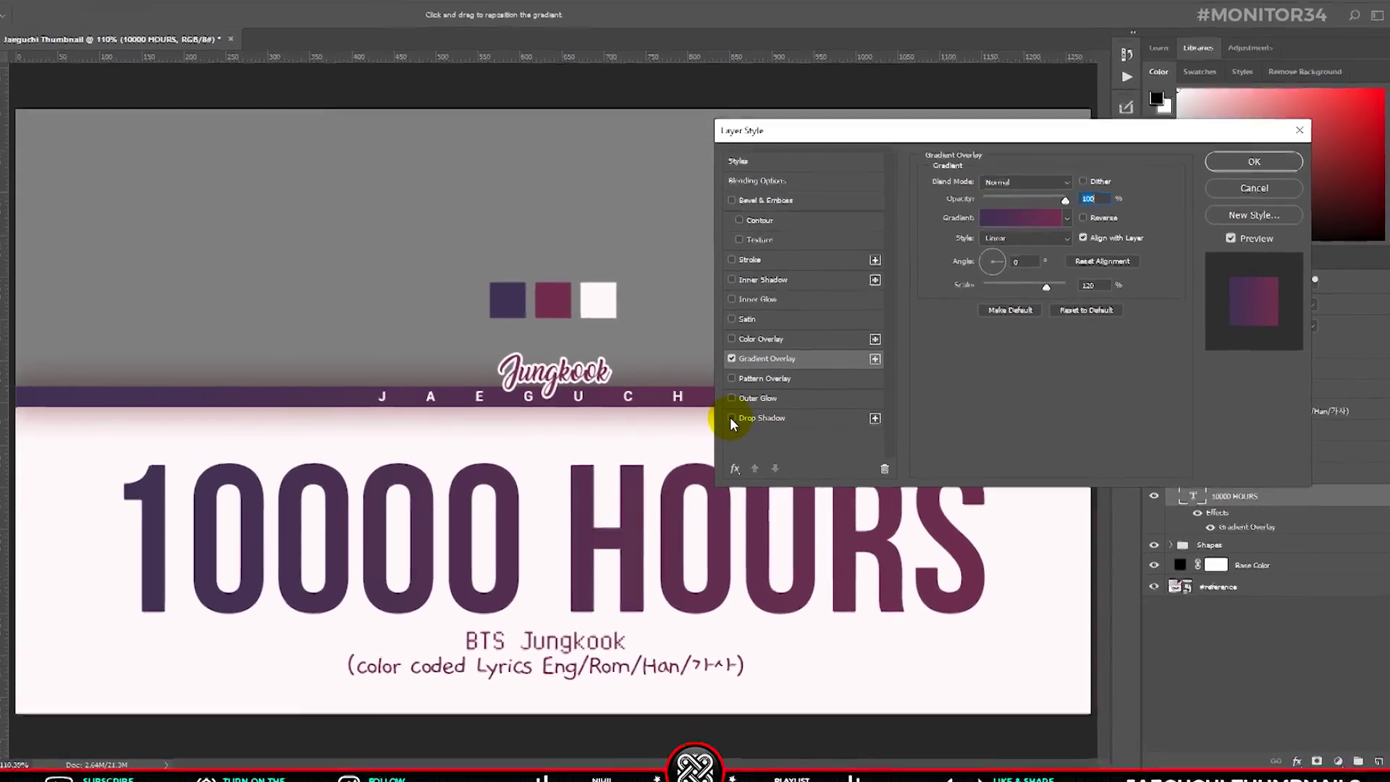
left_click(730, 417)
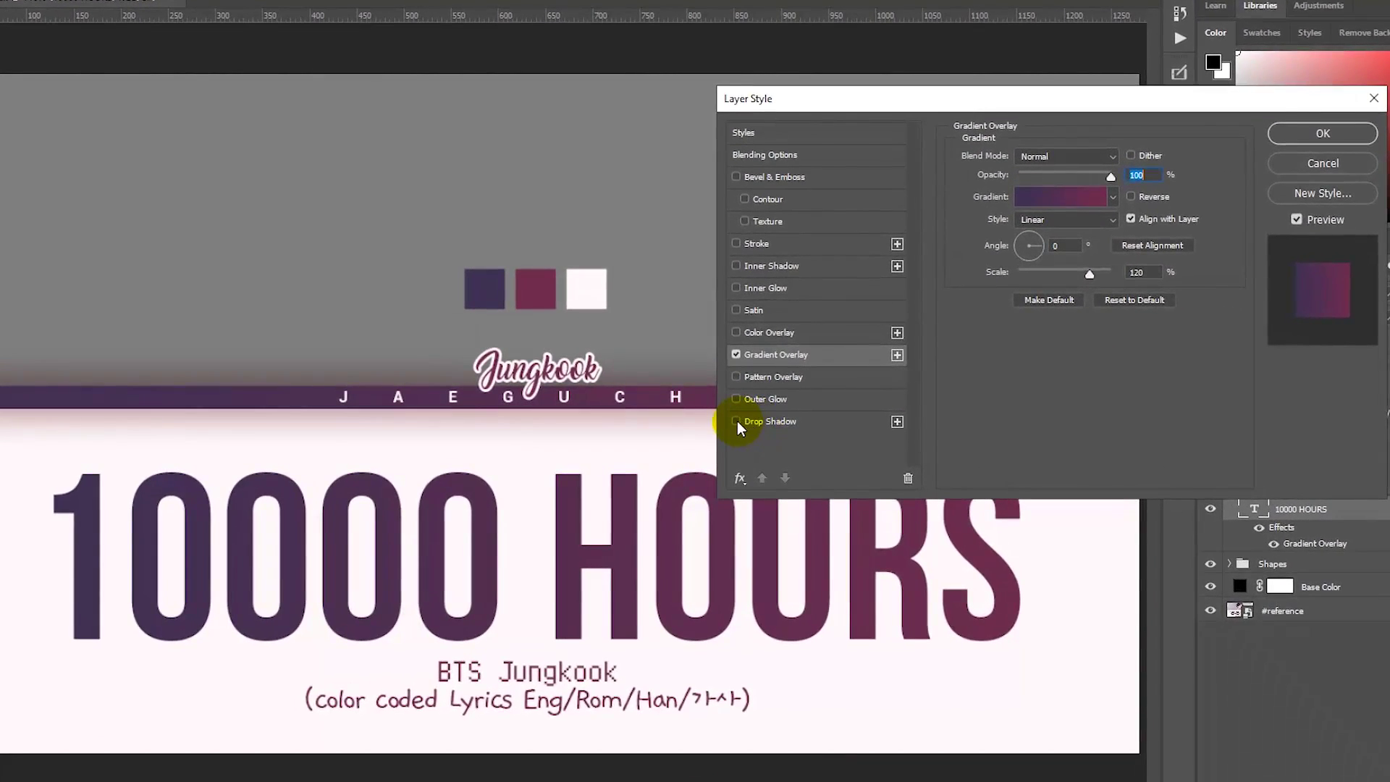
left_click(781, 422)
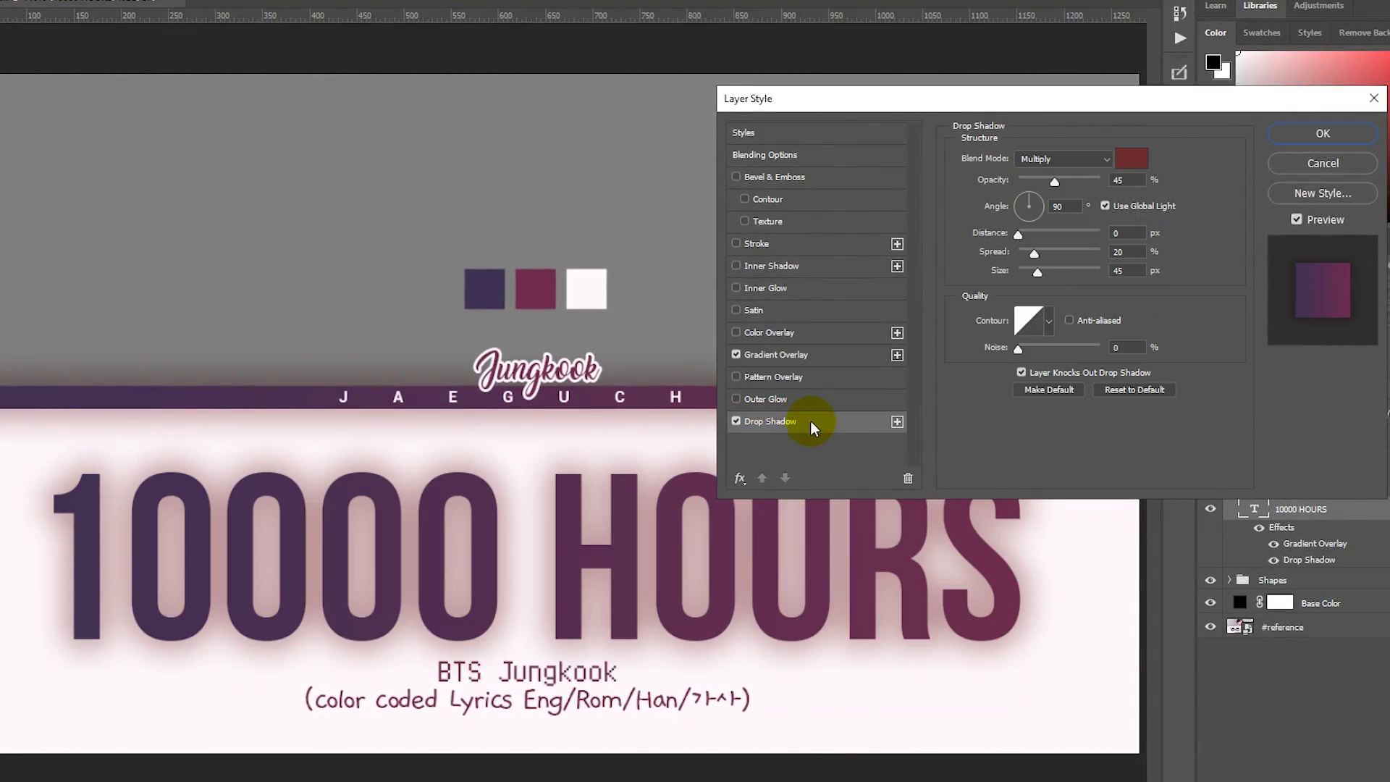
left_click(1135, 390)
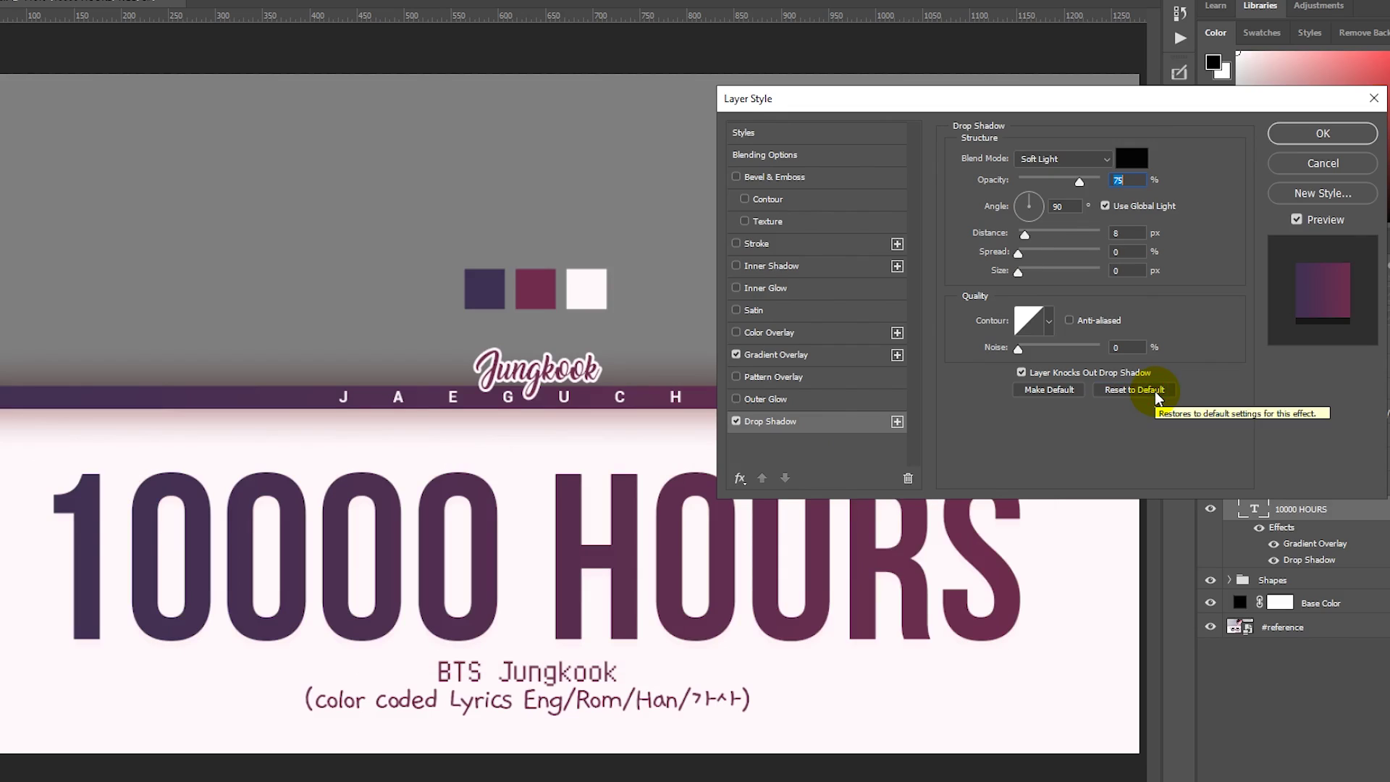
left_click(1132, 158)
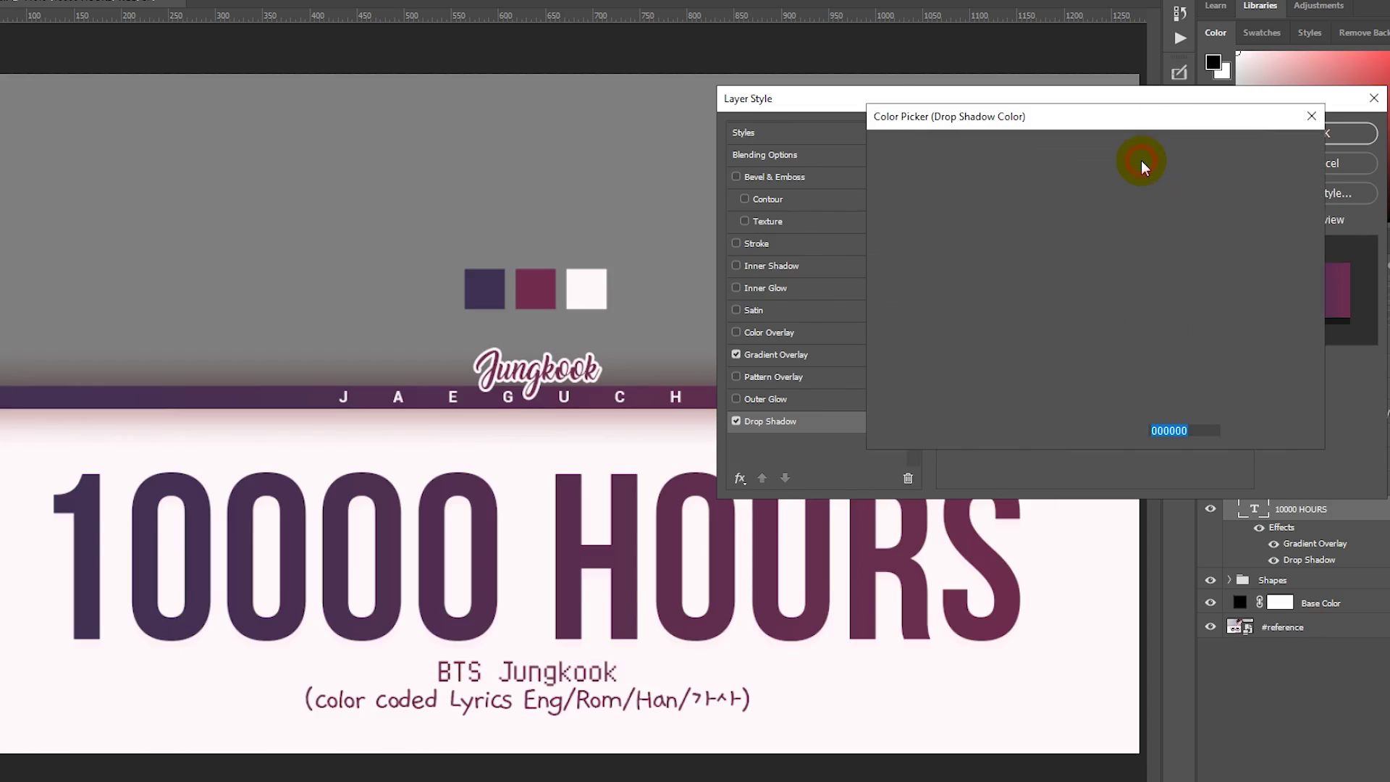
left_click(548, 284)
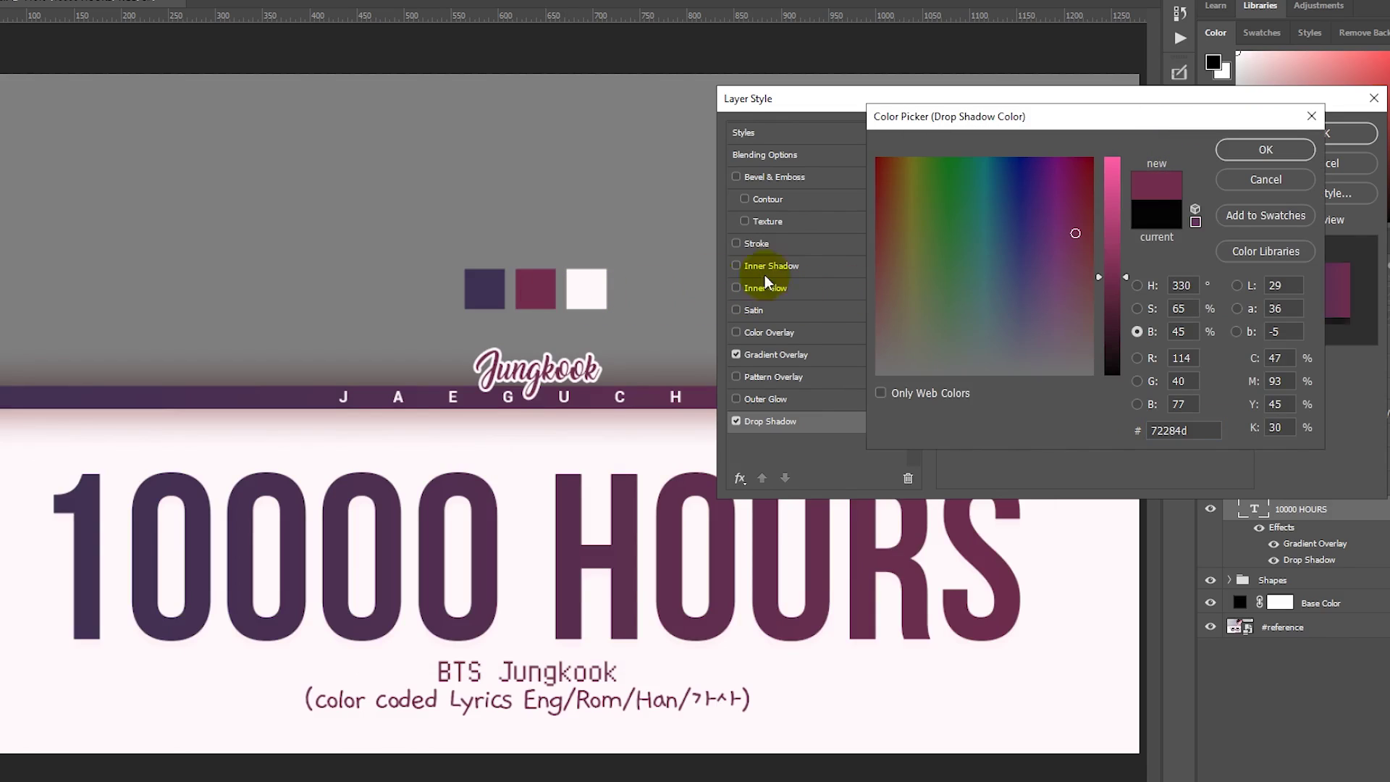
left_click(1236, 154)
Set the drop shadow to Hard Light, 30% opacity, 135° angle, 10 px distance, size 3.
left_click(1098, 160)
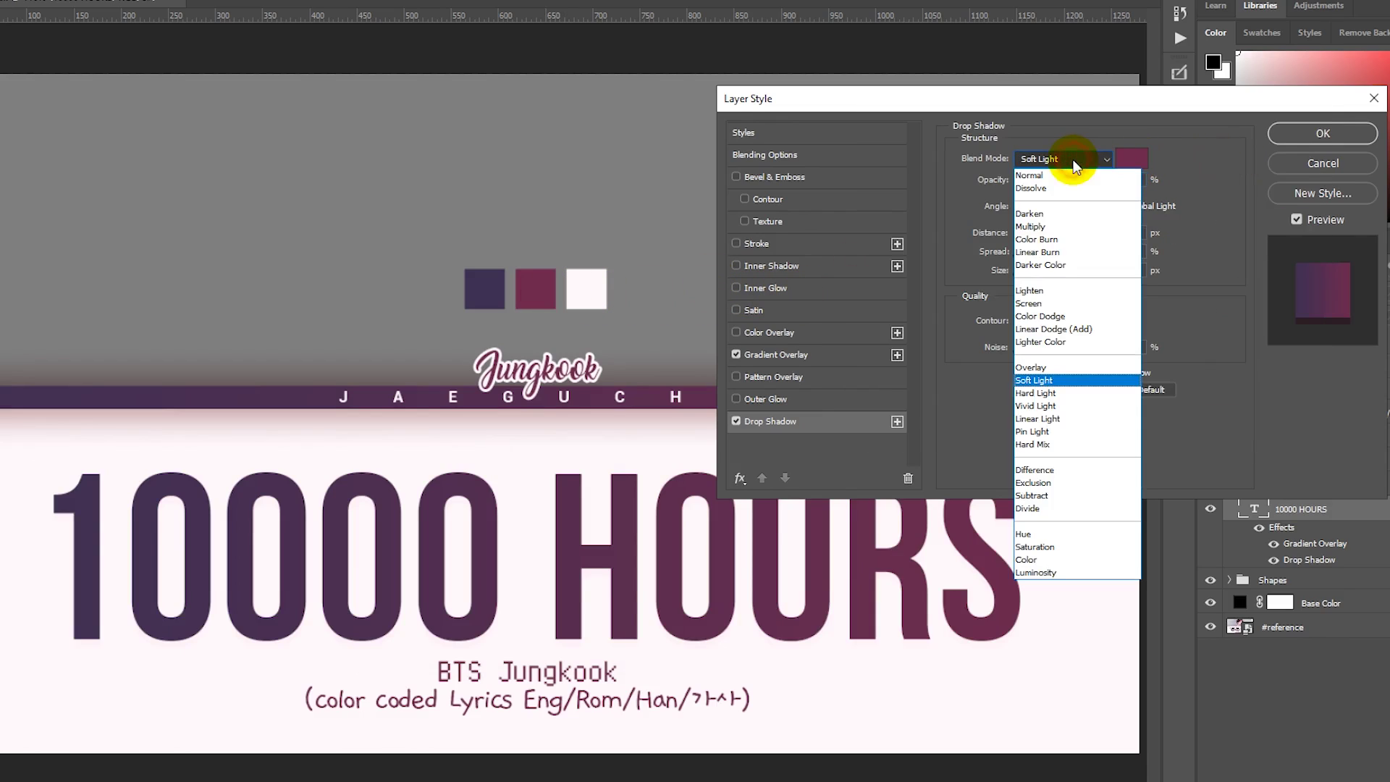
left_click(1062, 396)
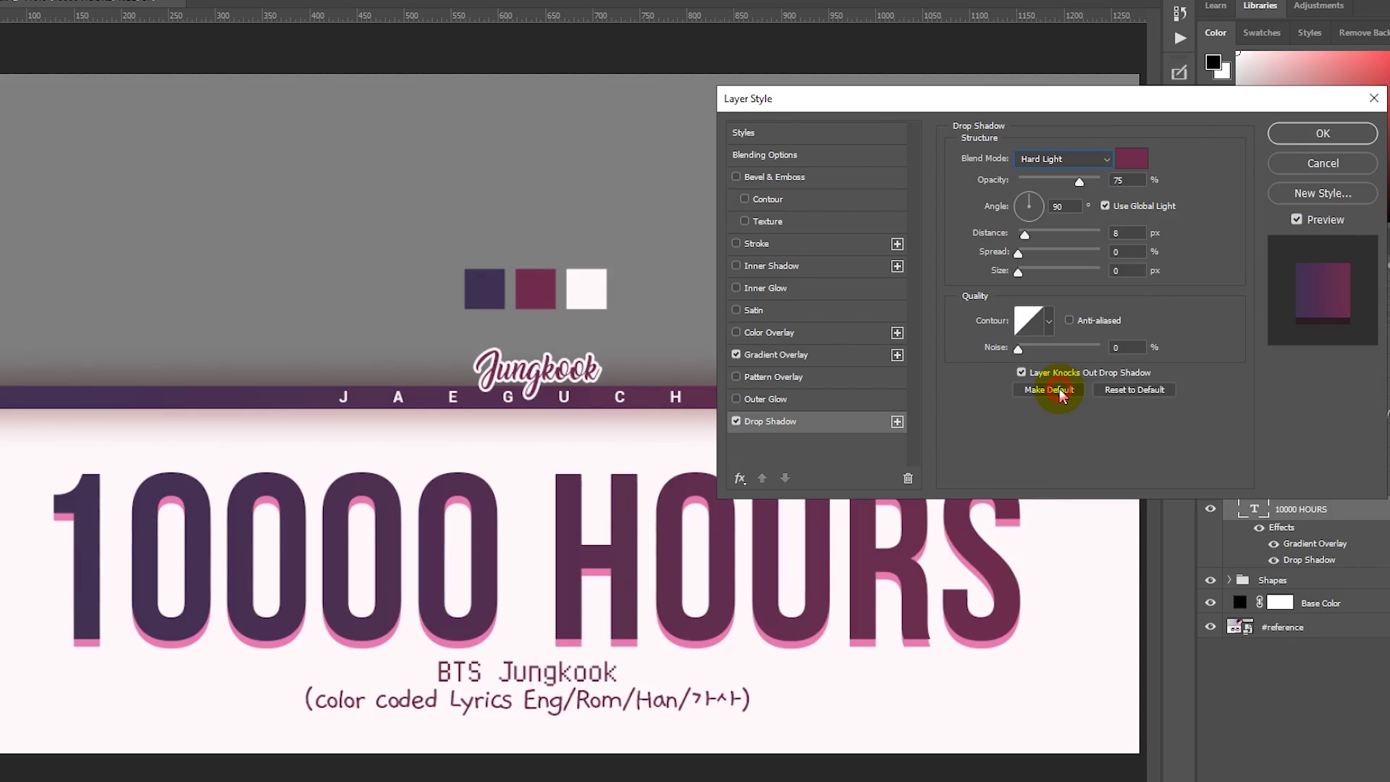
double_click(1108, 181)
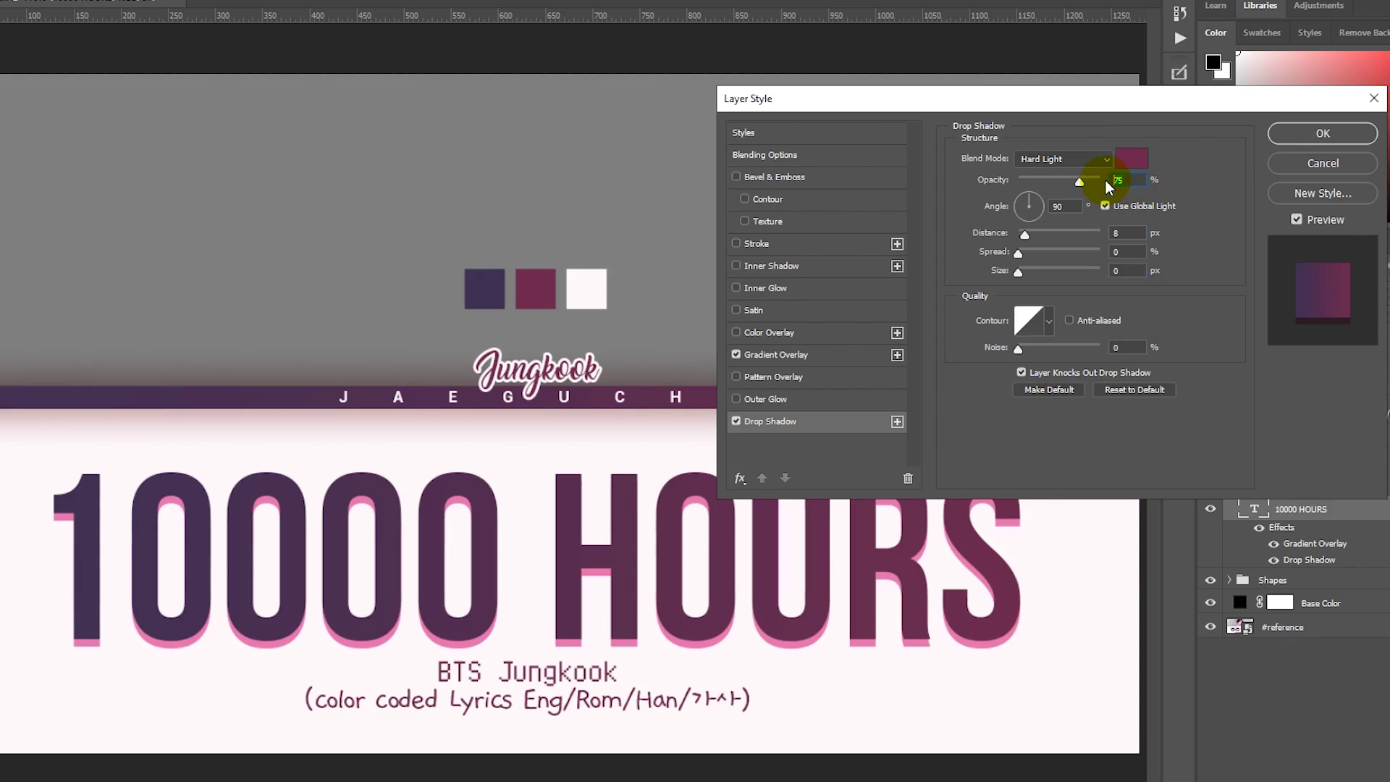
type("30")
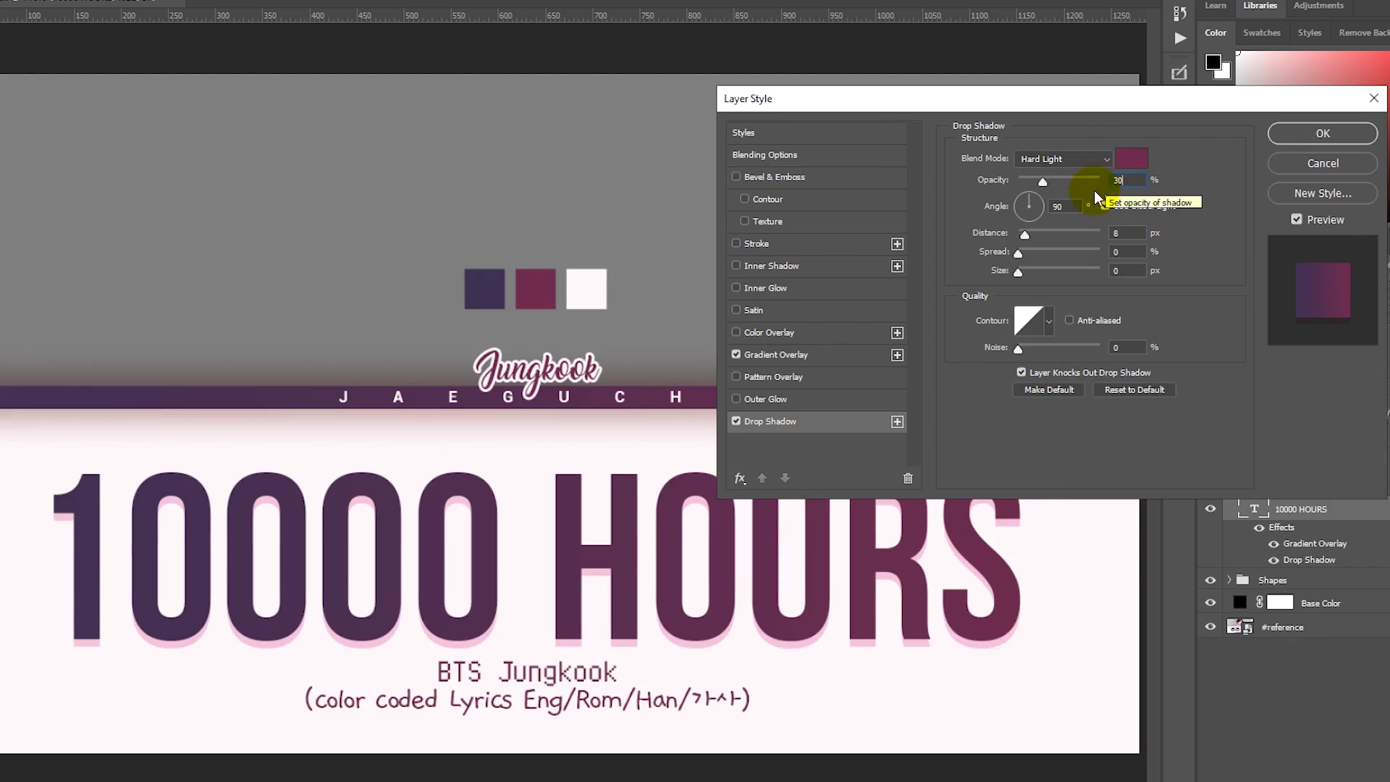
double_click(1080, 205)
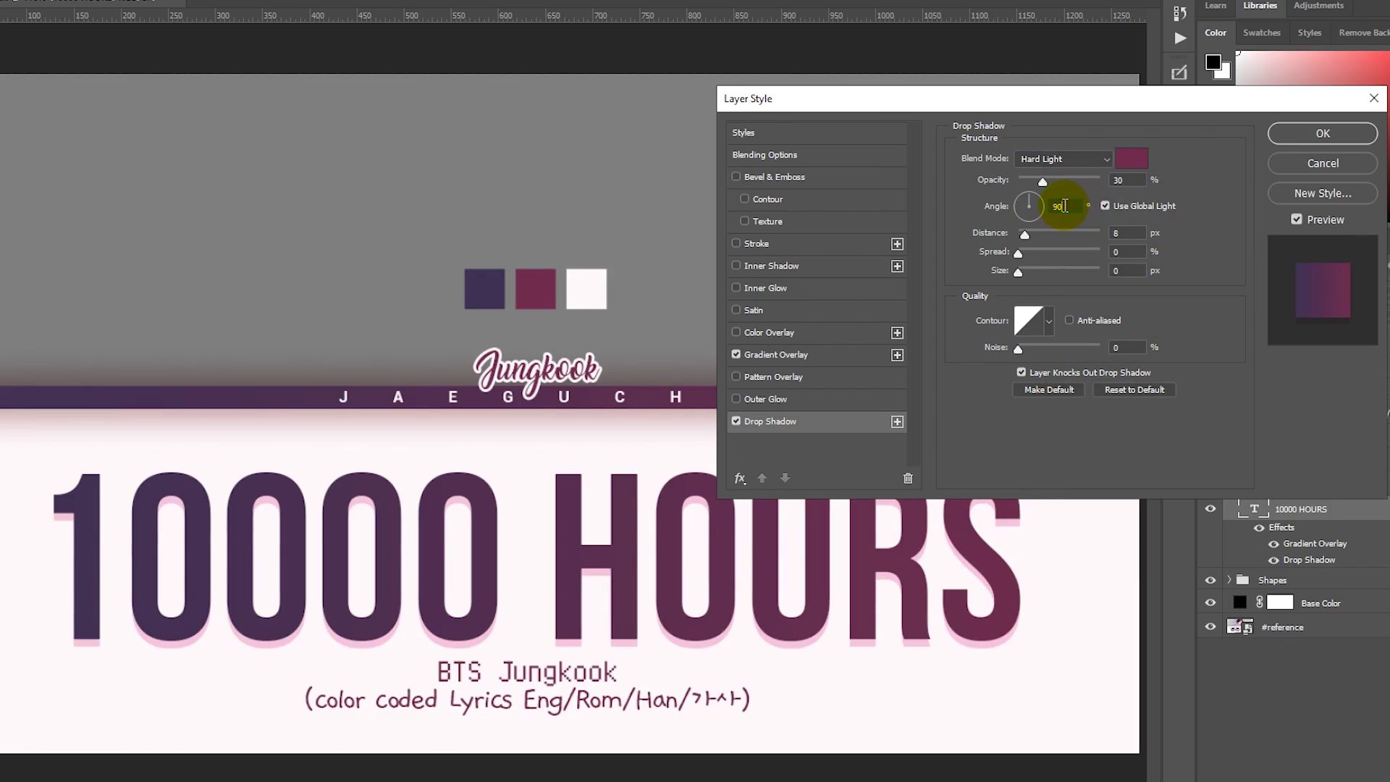
type("135")
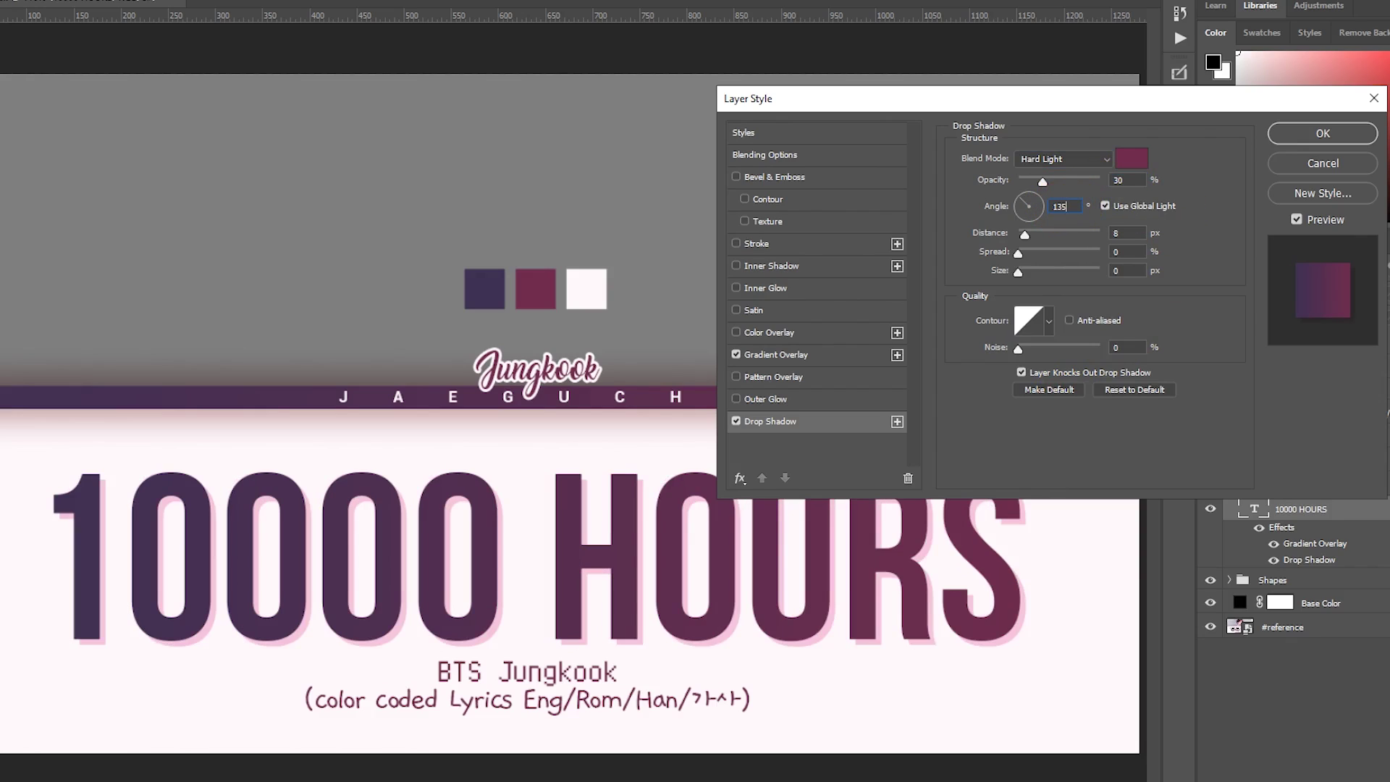
double_click(1129, 233)
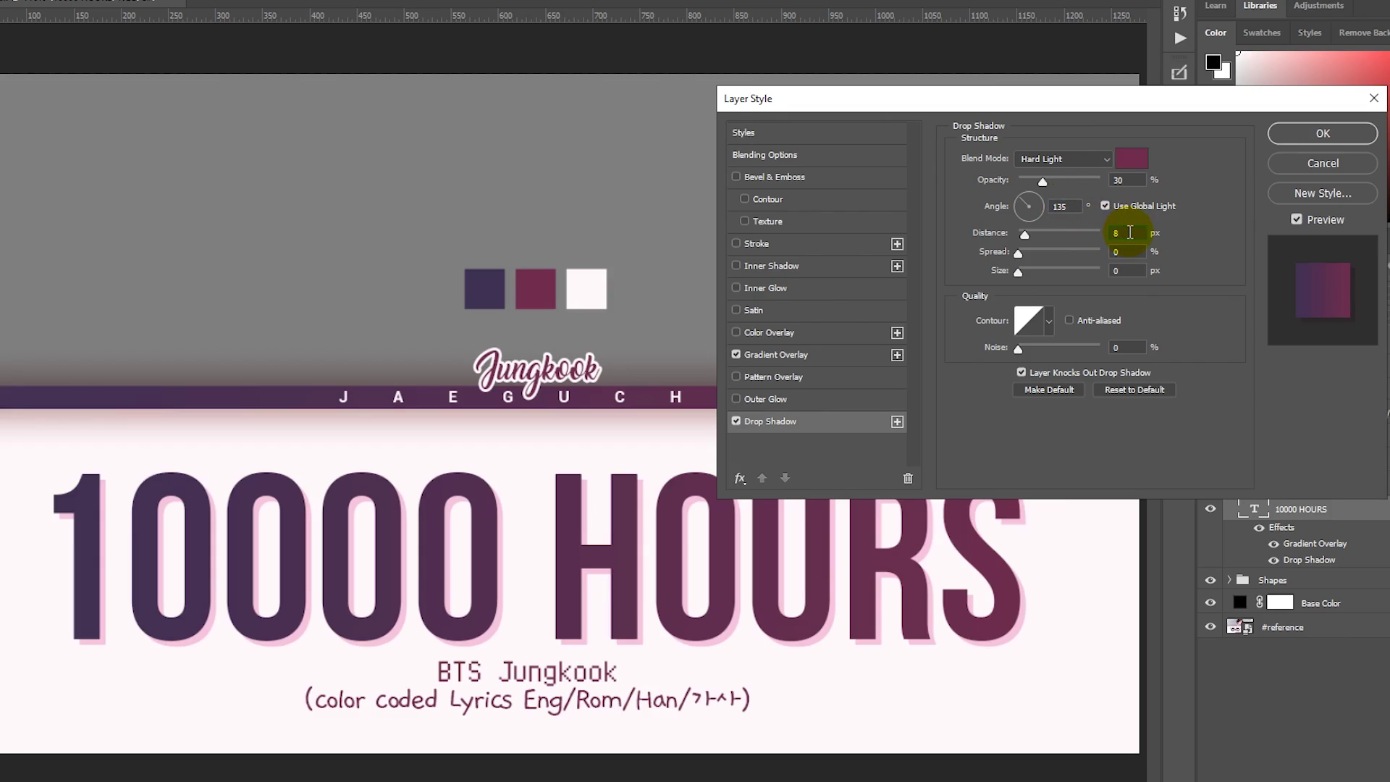
key("Up")
key("Up")
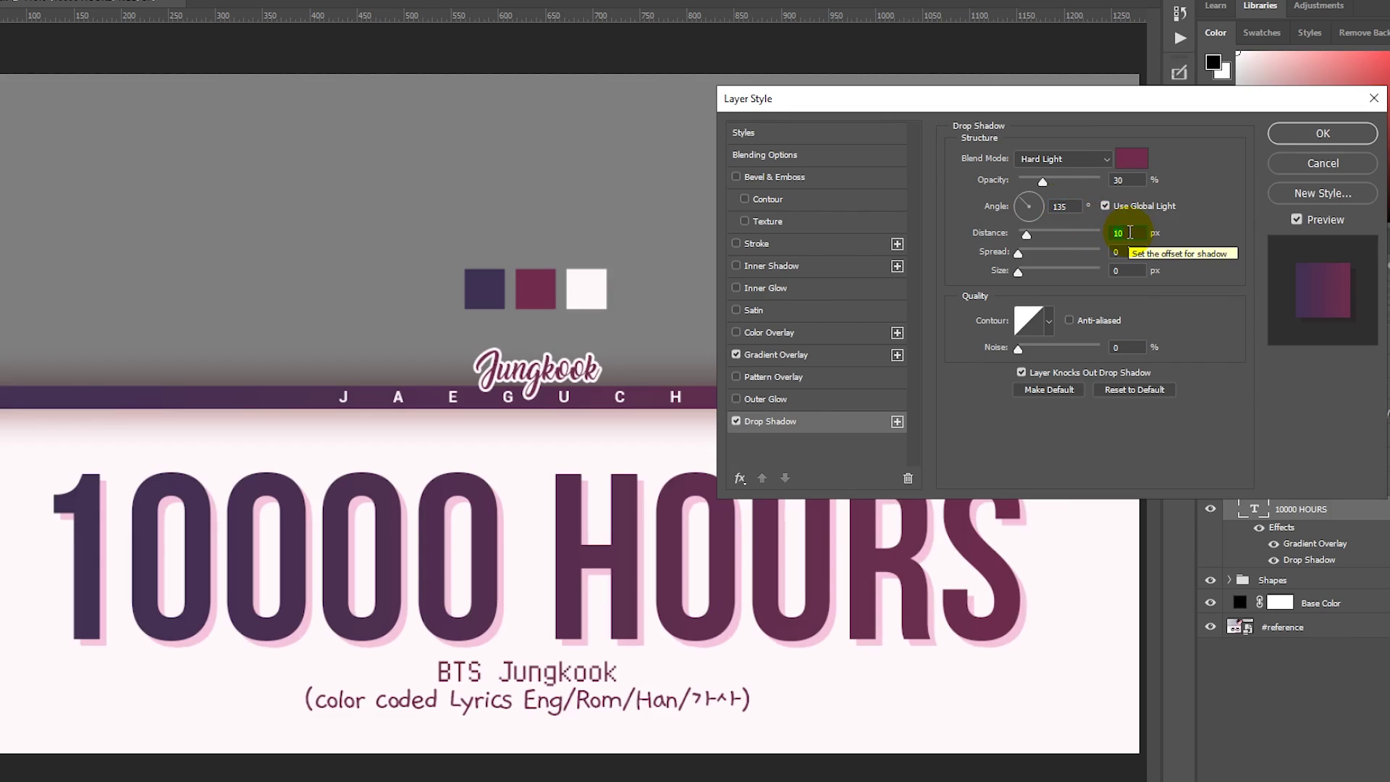
left_click(1132, 250)
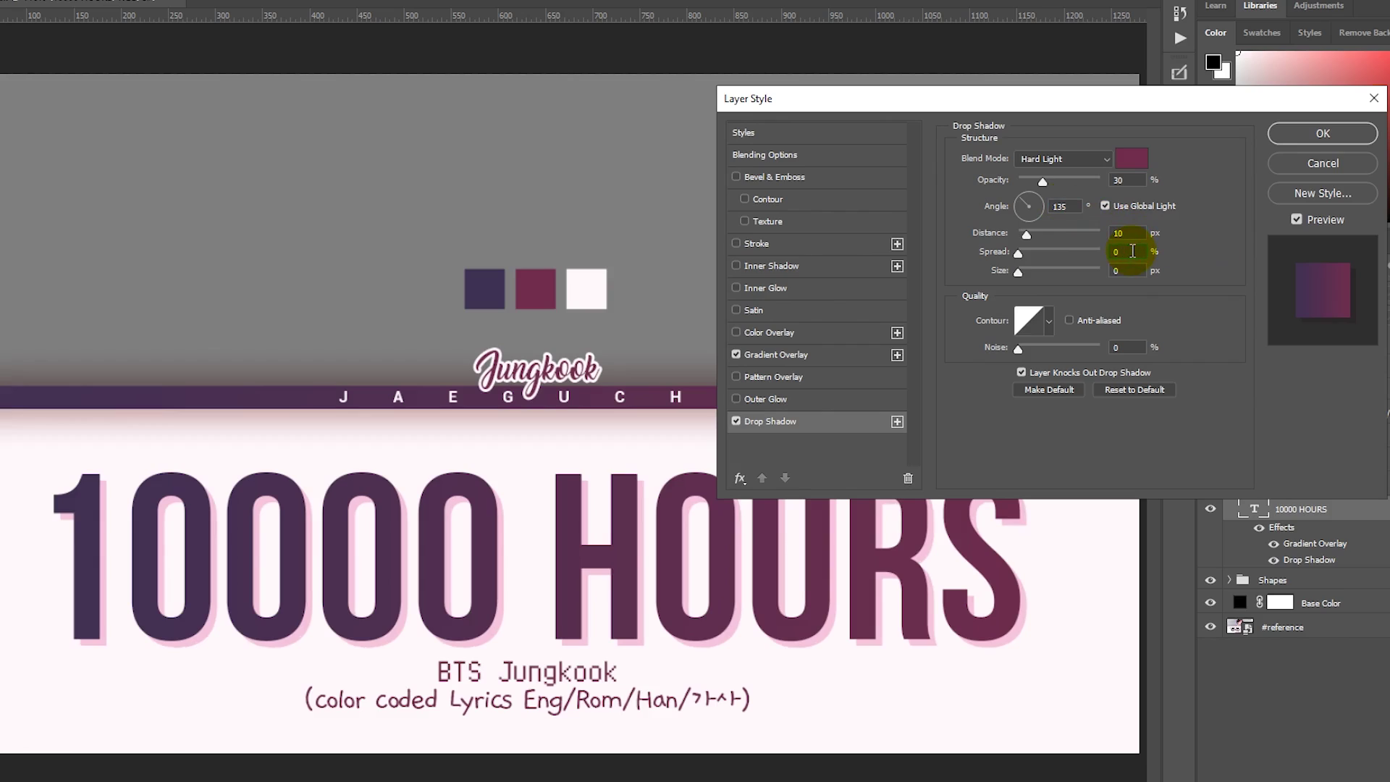
key("Up")
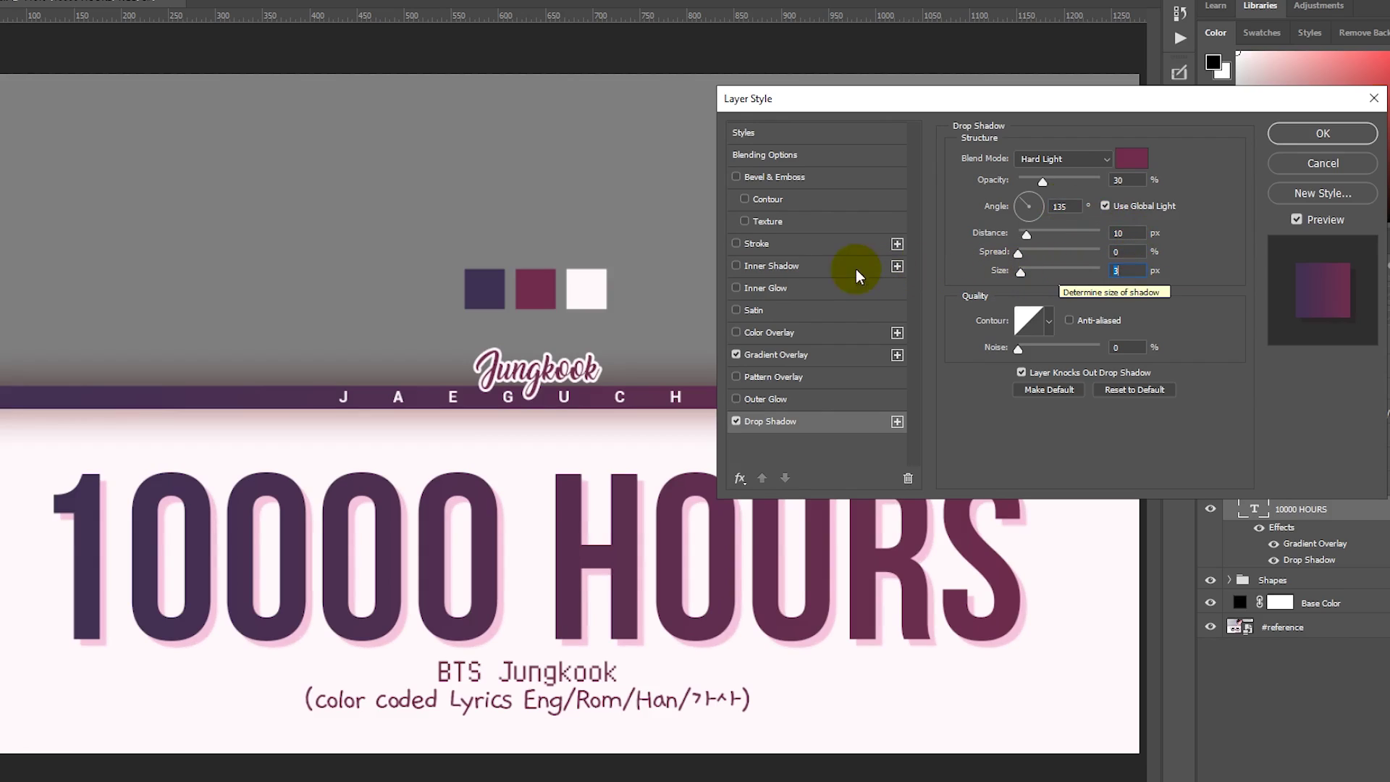
Enable an Inner Shadow with Multiply blending at 75% opacity.
left_click(737, 266)
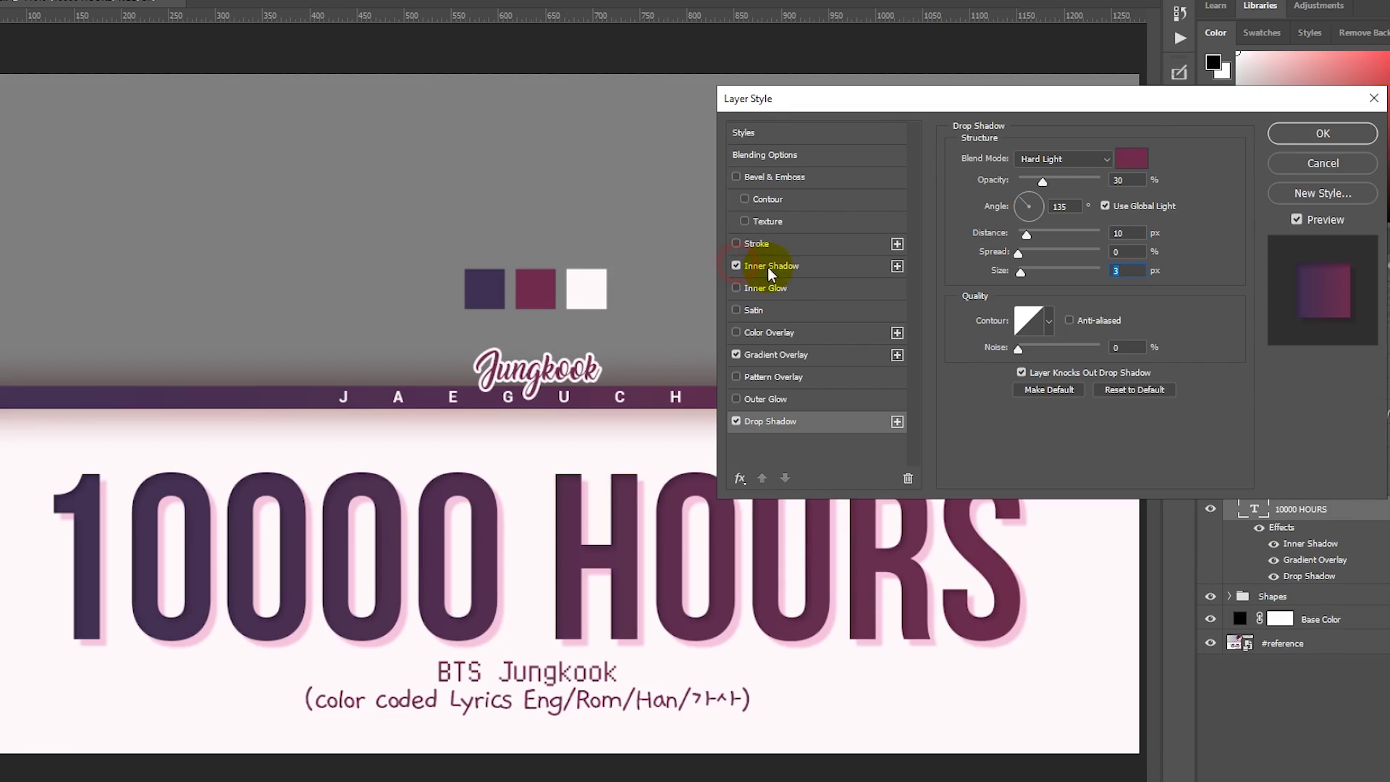
left_click(789, 267)
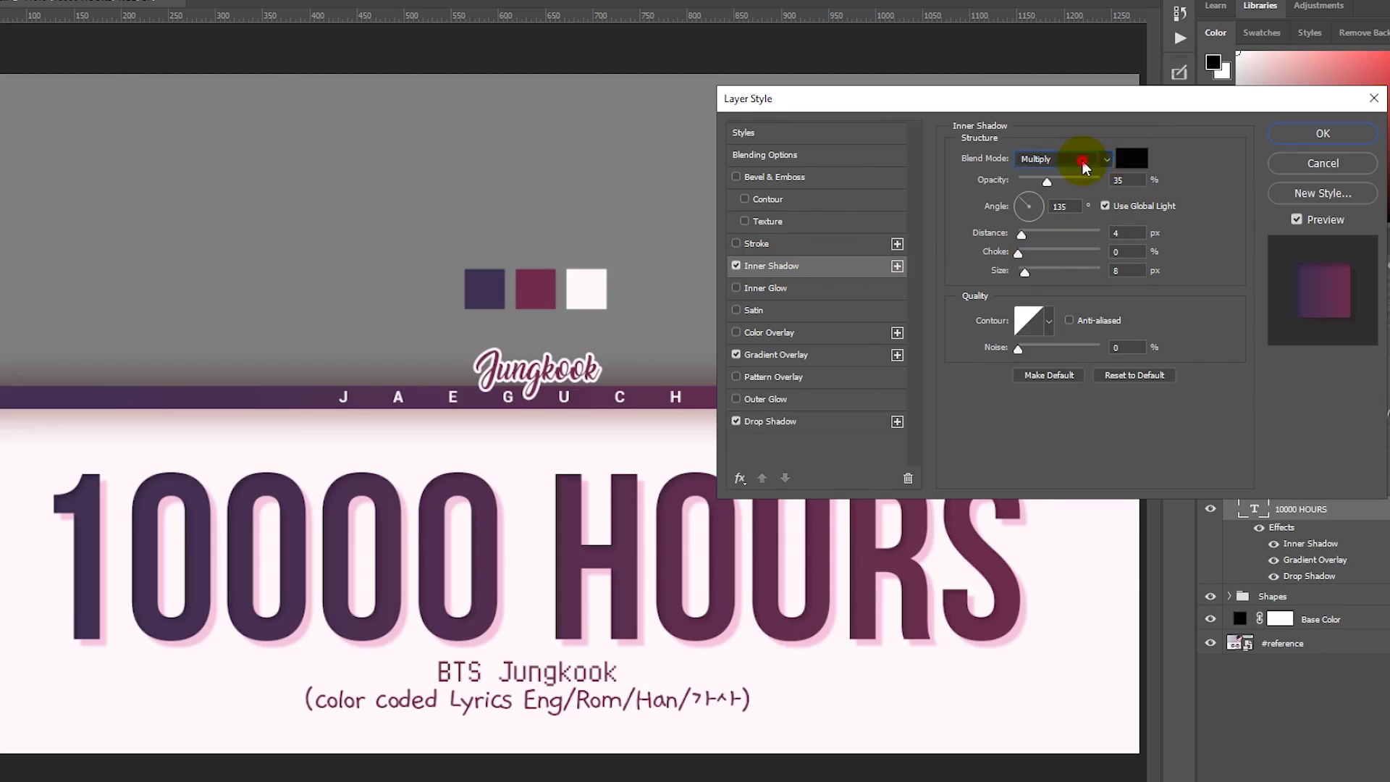
left_click(1071, 158)
left_click(1063, 229)
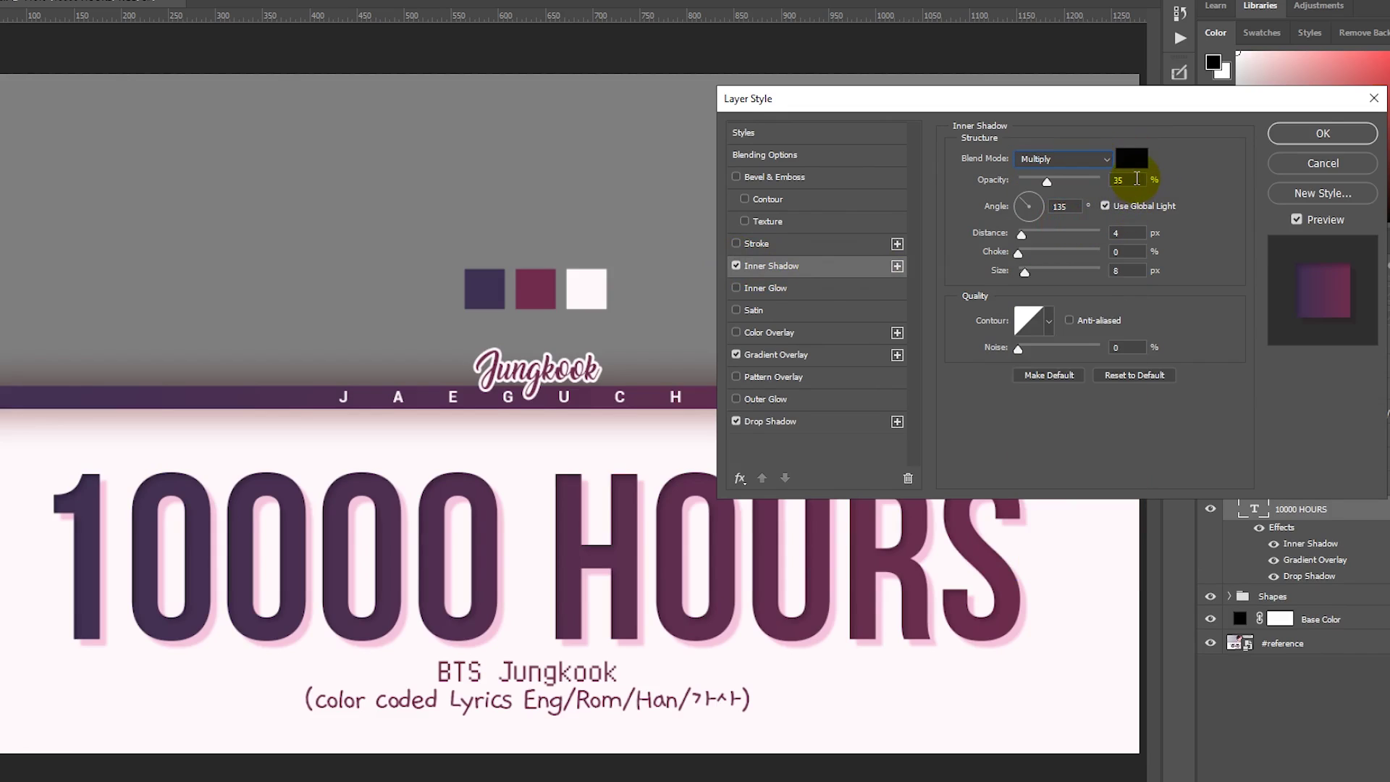
double_click(1122, 180)
key("shift+Up")
key("shift+Up")
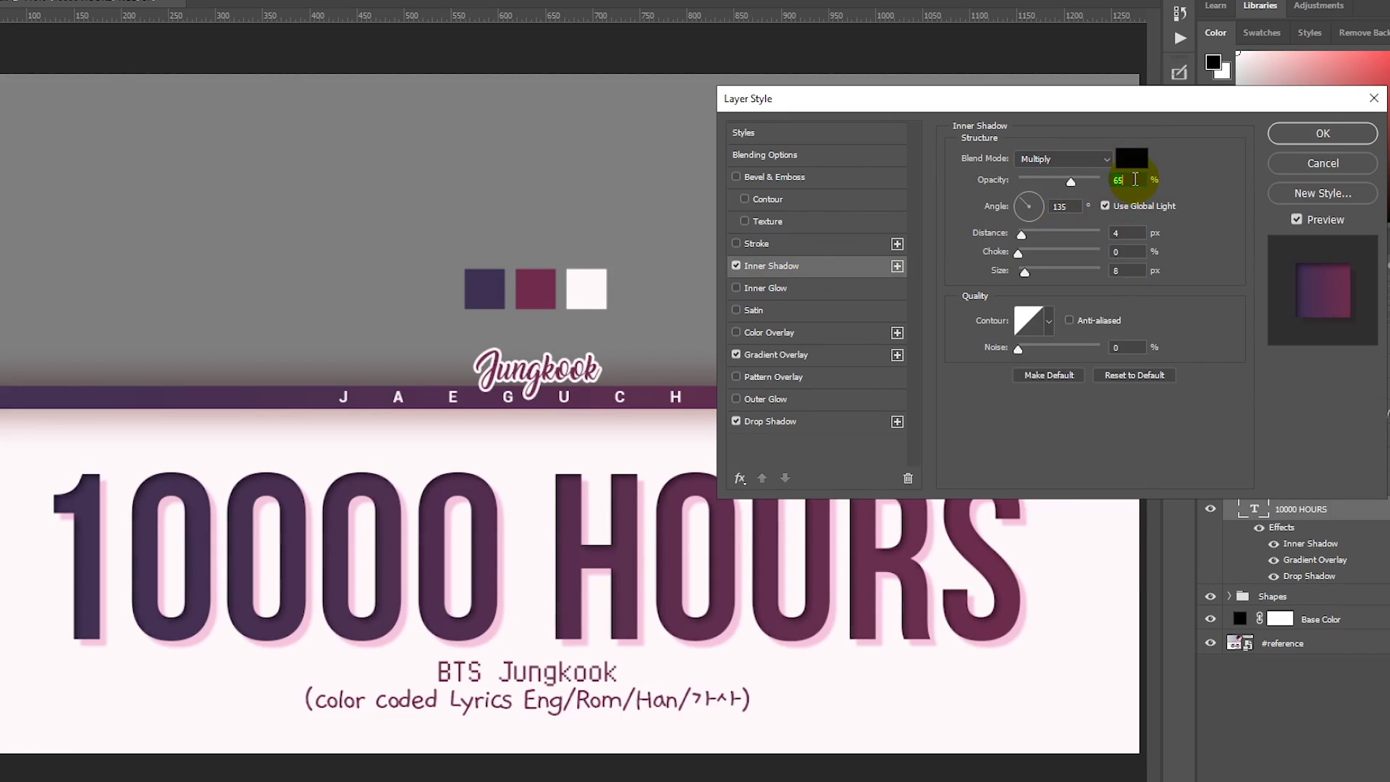
key("shift+Up")
key("shift+Up")
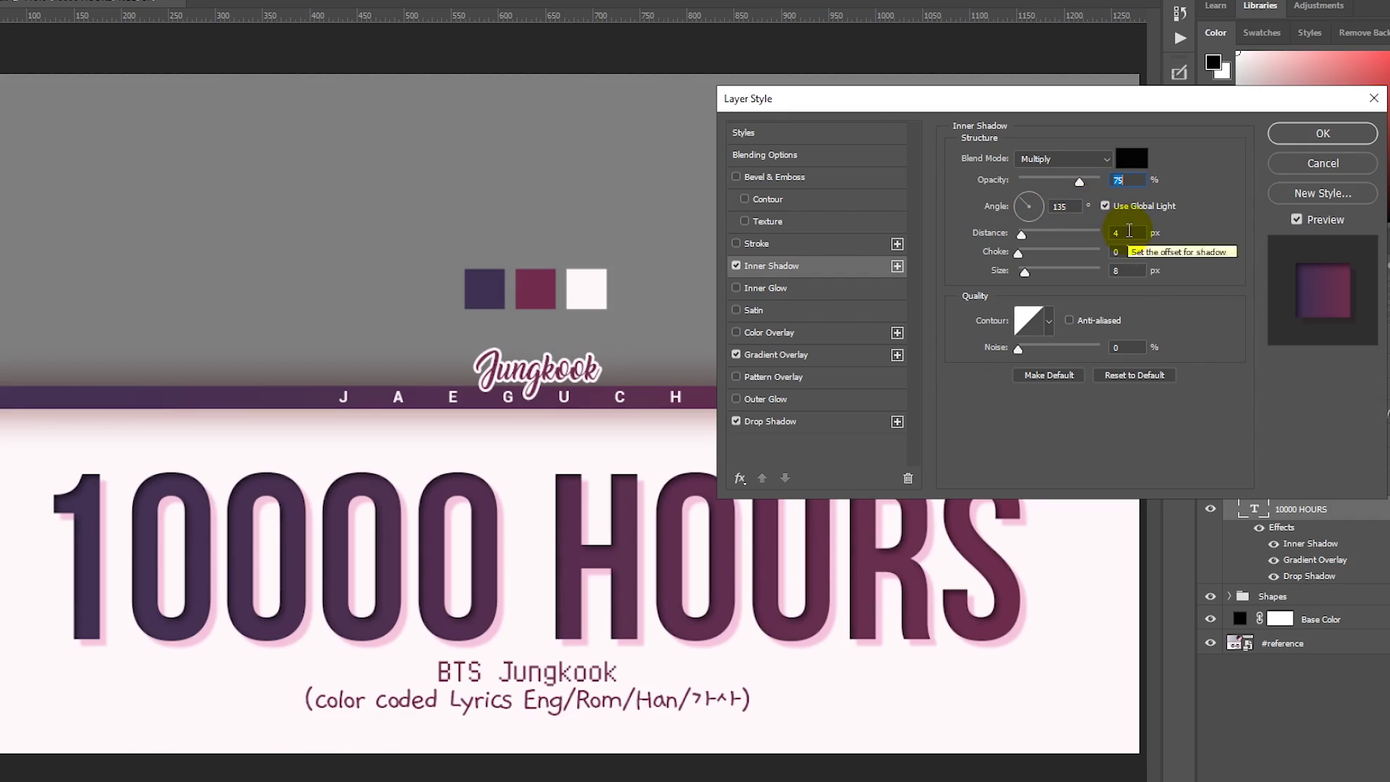
Set the inner shadow to 4 px distance, 0 choke and 13 px size, then apply.
left_click(1129, 230)
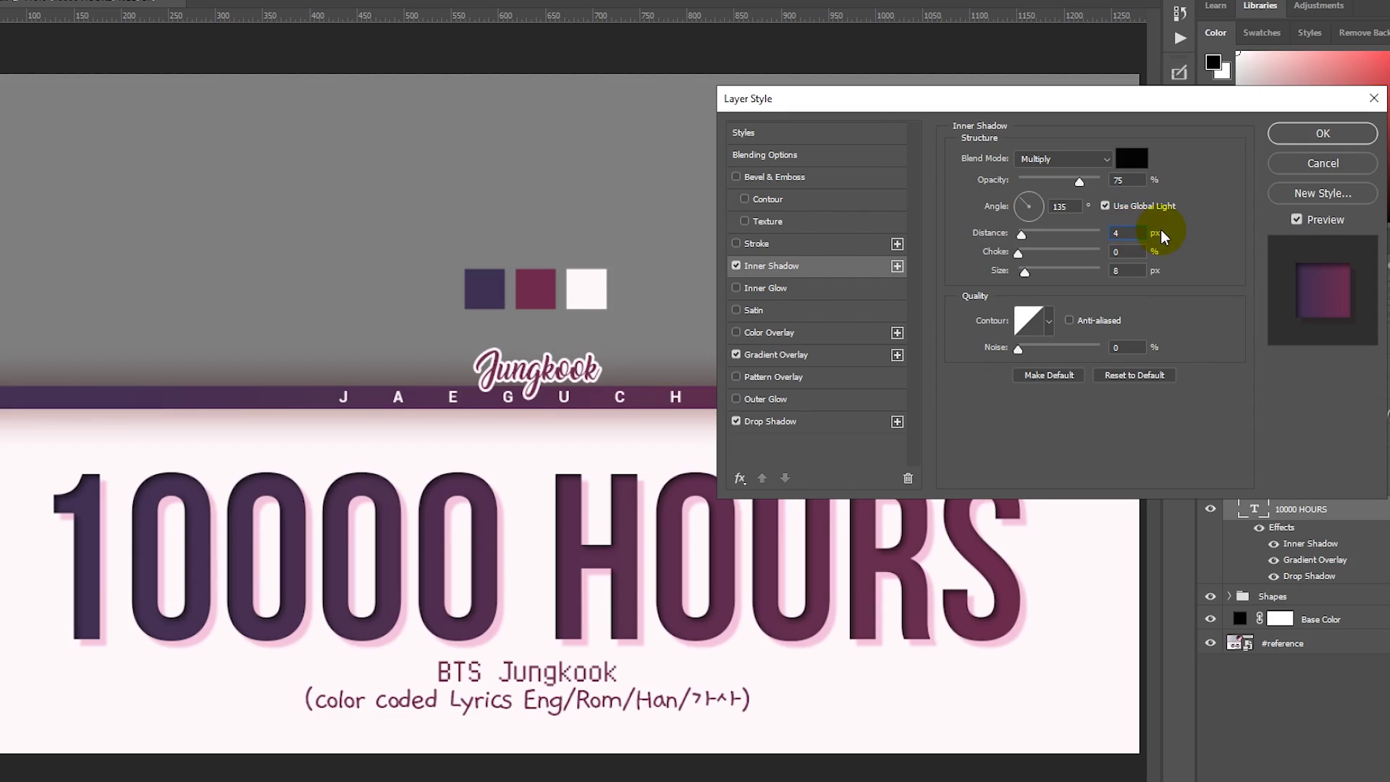
left_click(1140, 248)
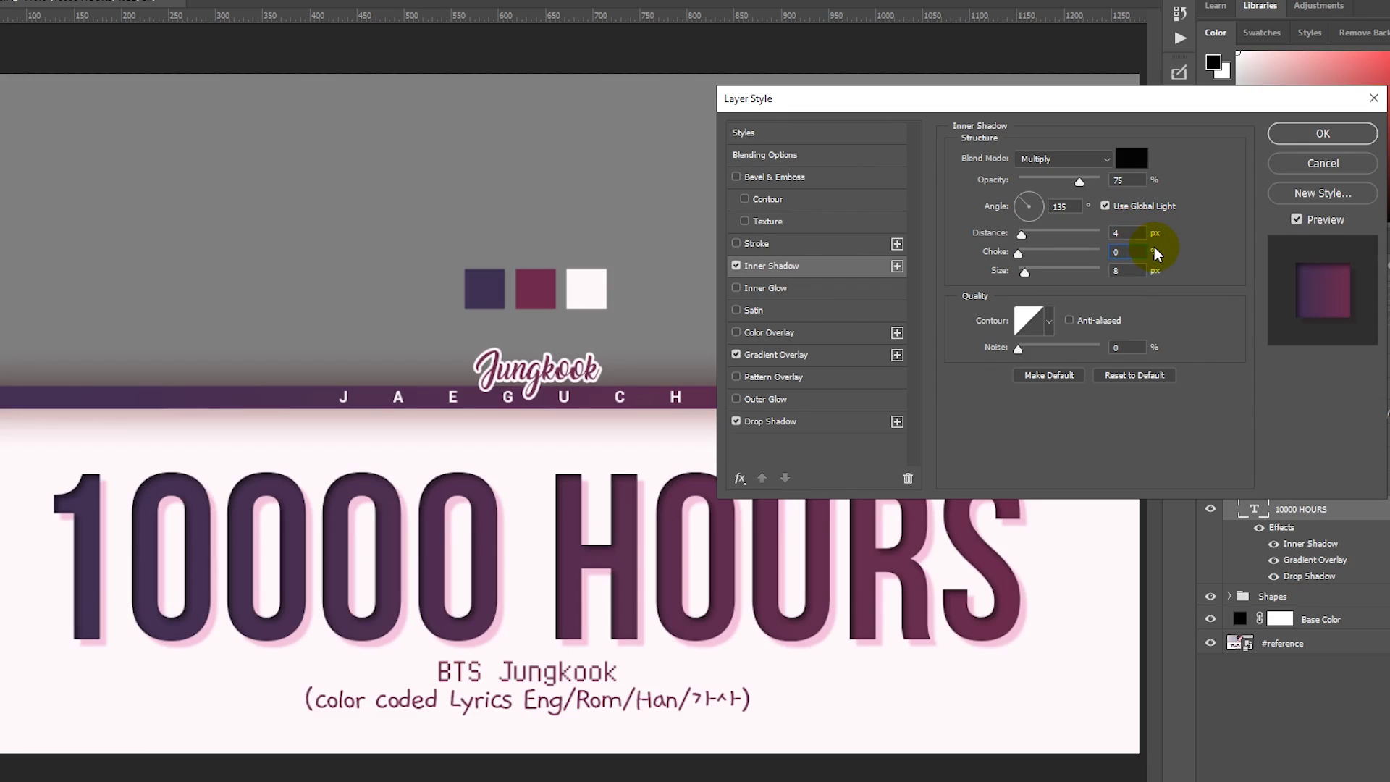
left_click(1139, 268)
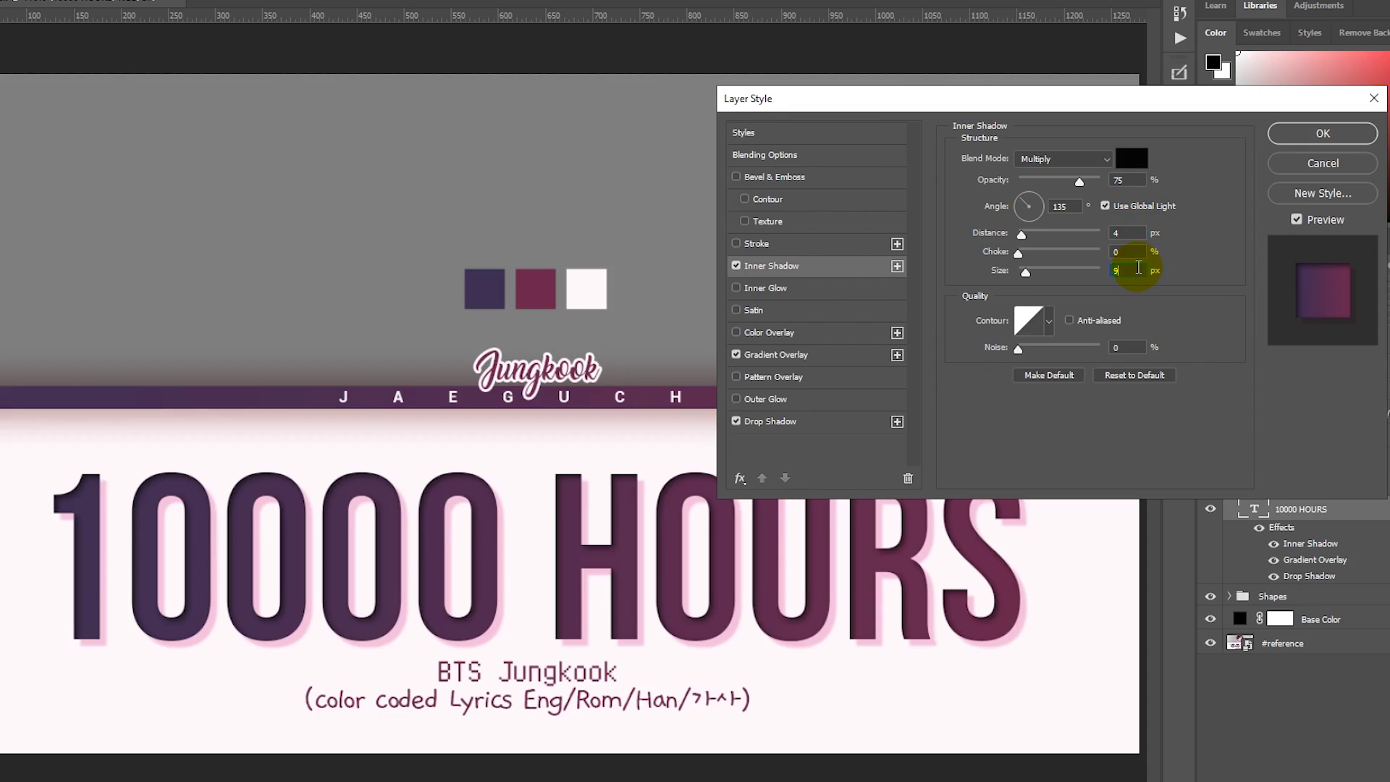
key("Up")
key("Up")
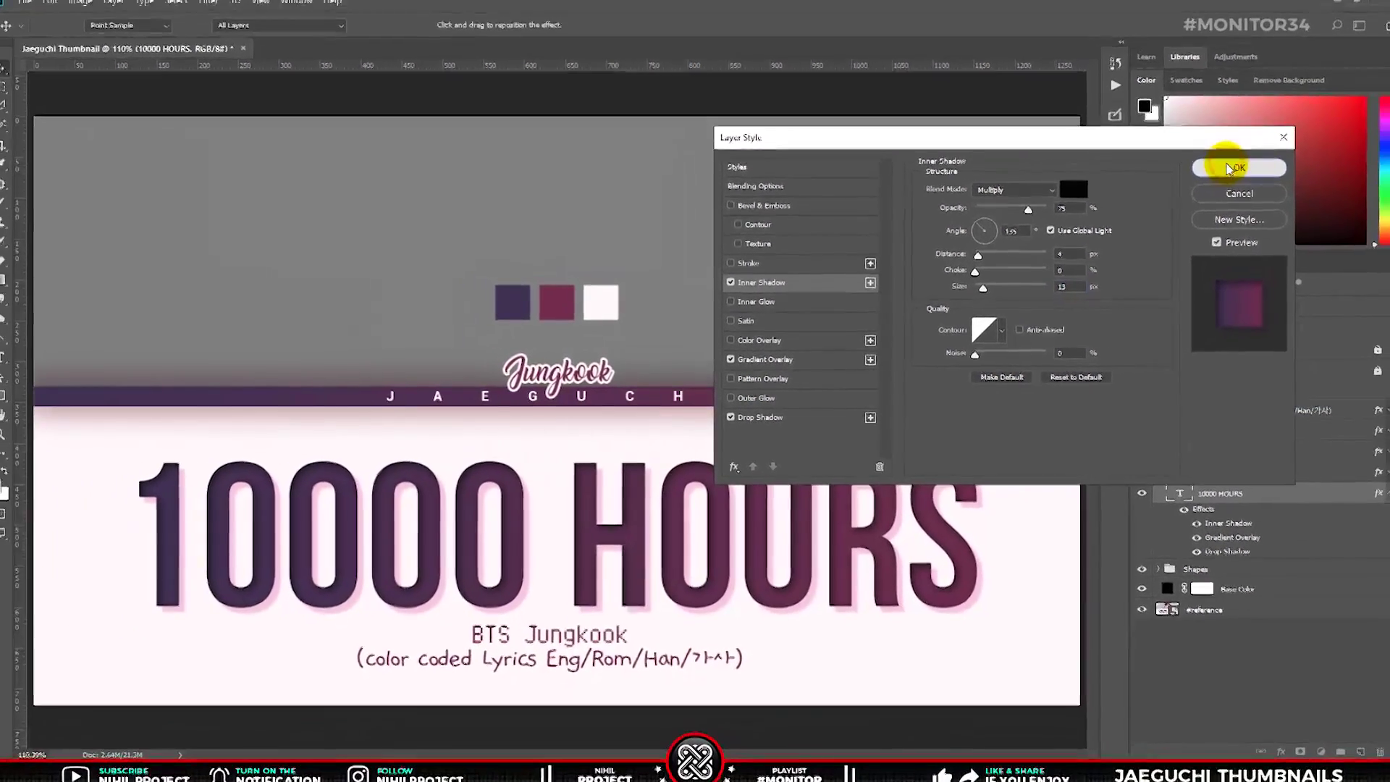
left_click(1279, 148)
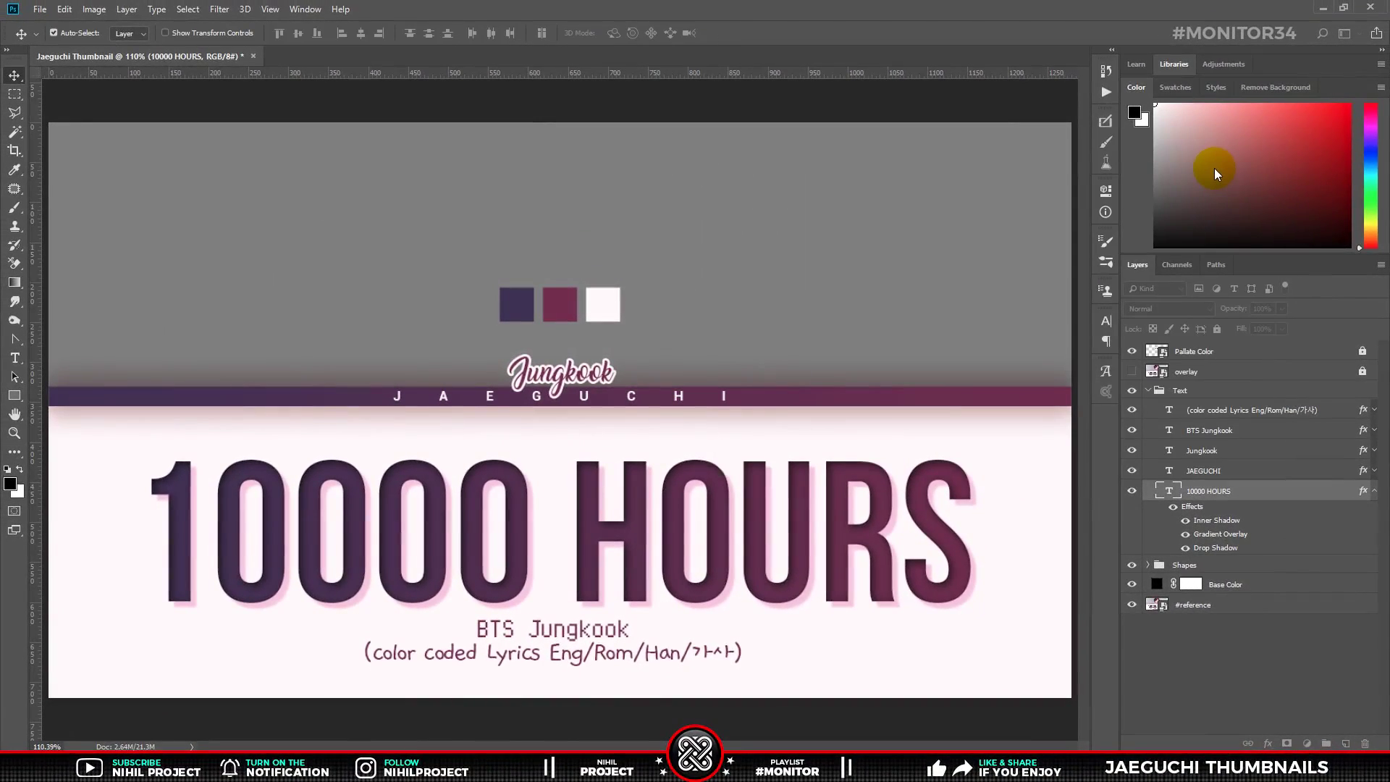
Compare with the reference, then duplicate 10000 HOURS and hide the original layer.
left_click(1375, 492)
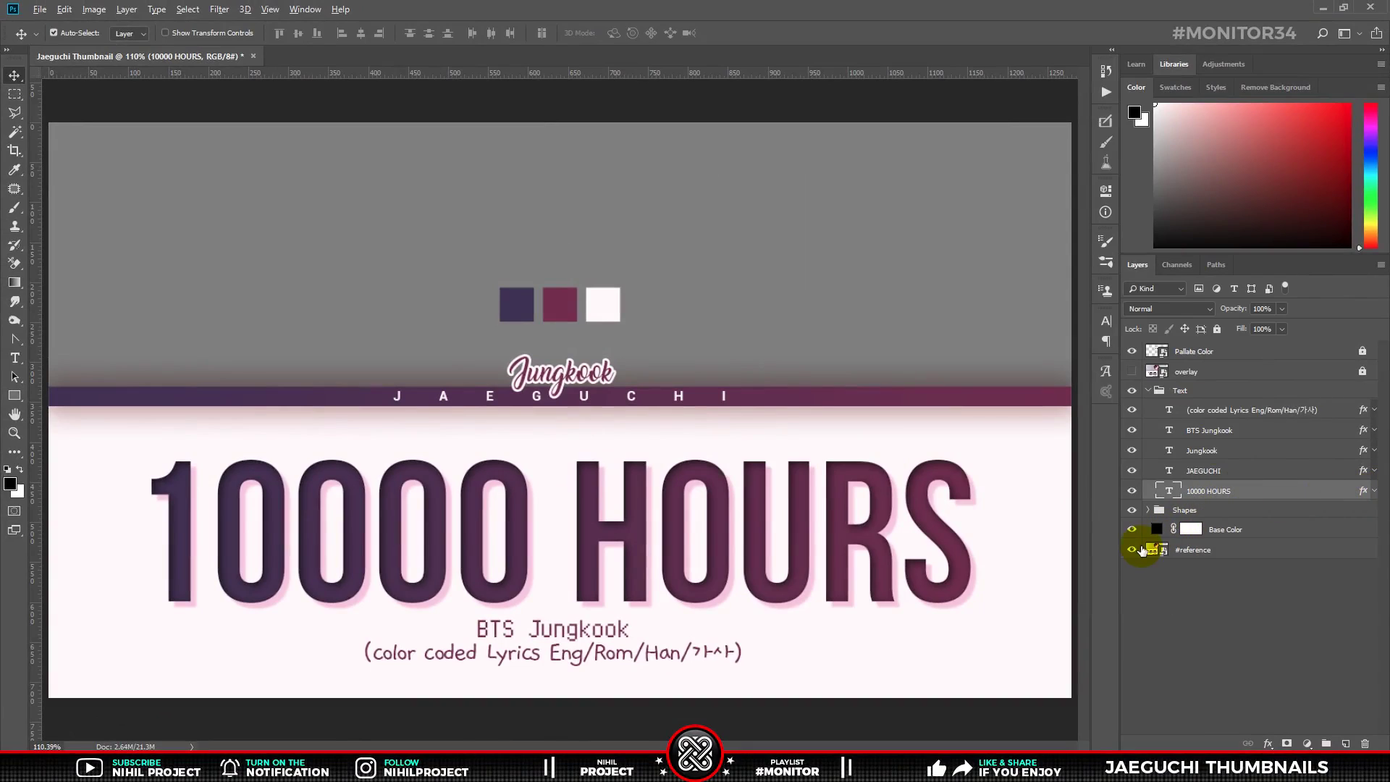
left_click(1133, 550, "alt")
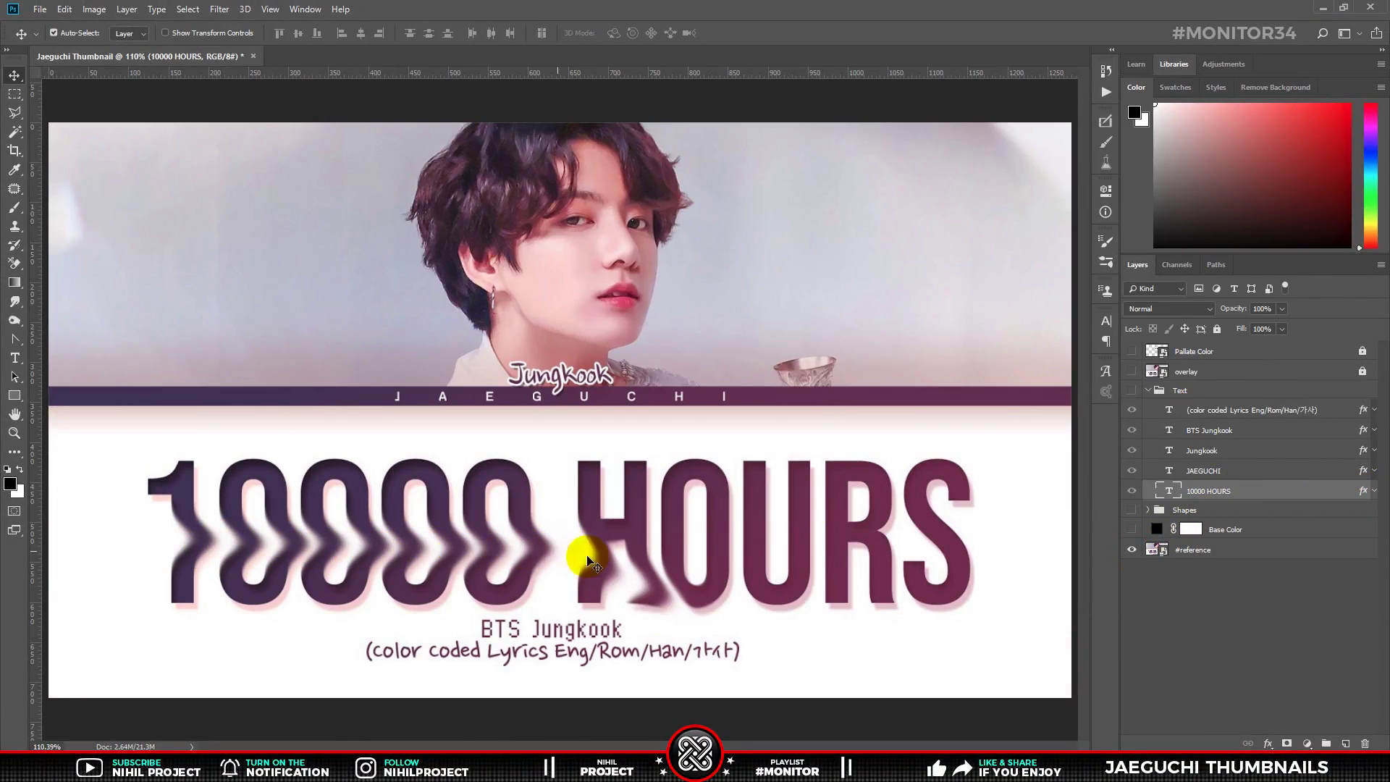
left_click(1127, 552, "alt")
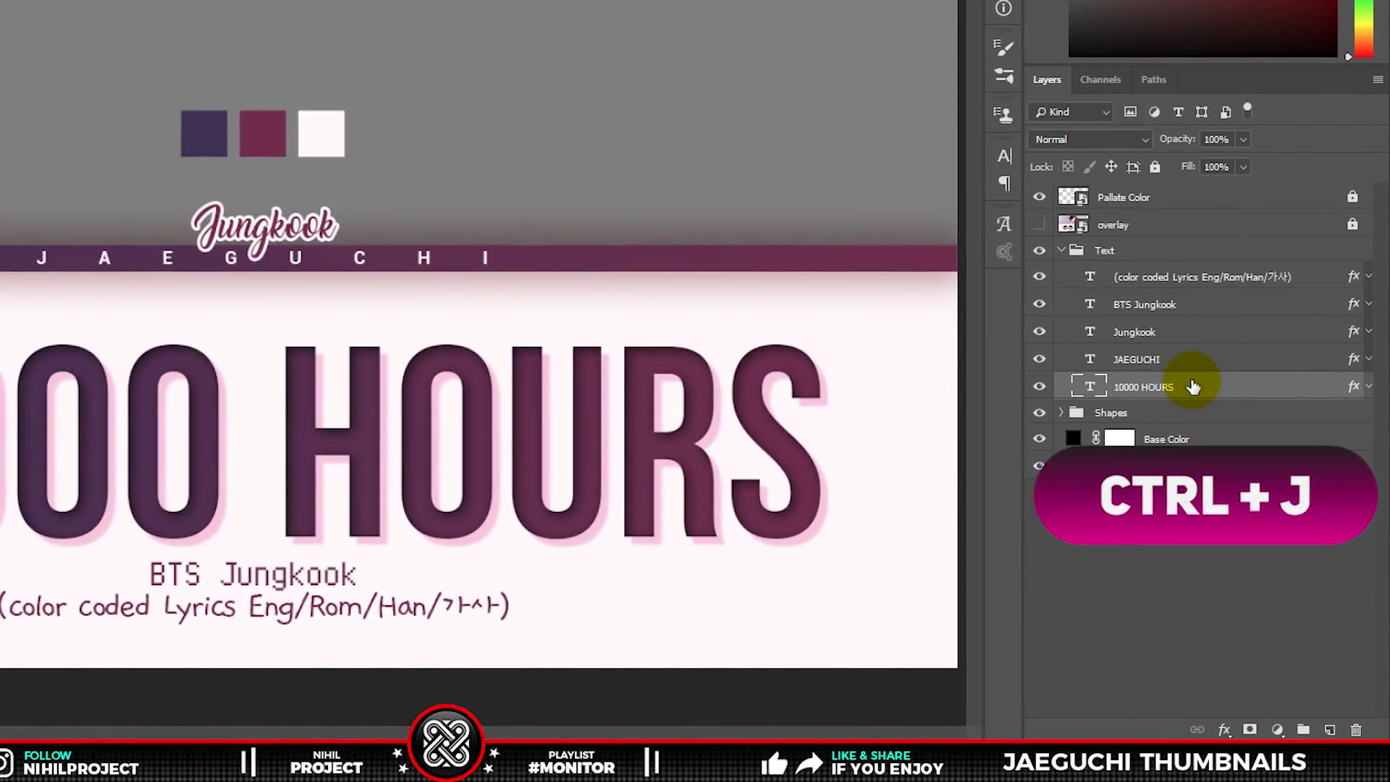
key("ctrl+j")
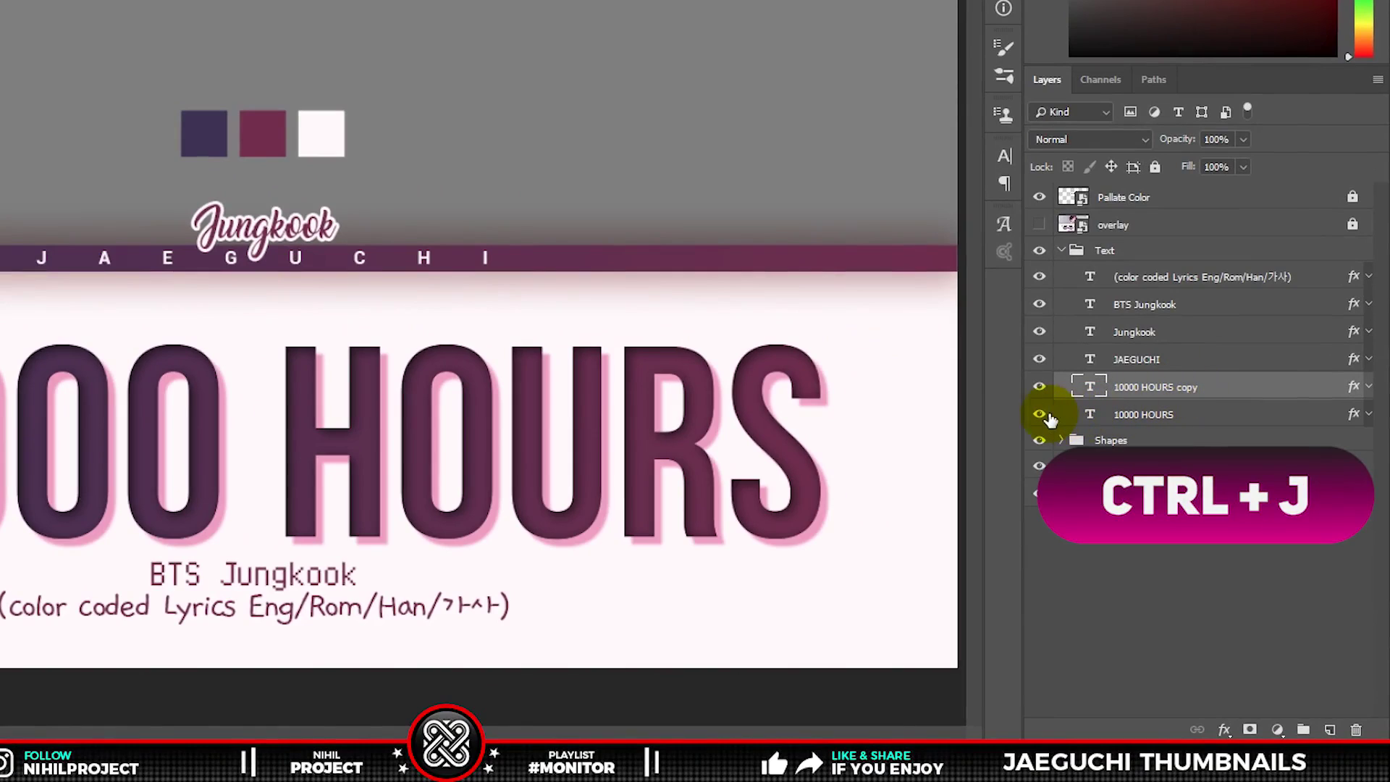
left_click(1043, 417)
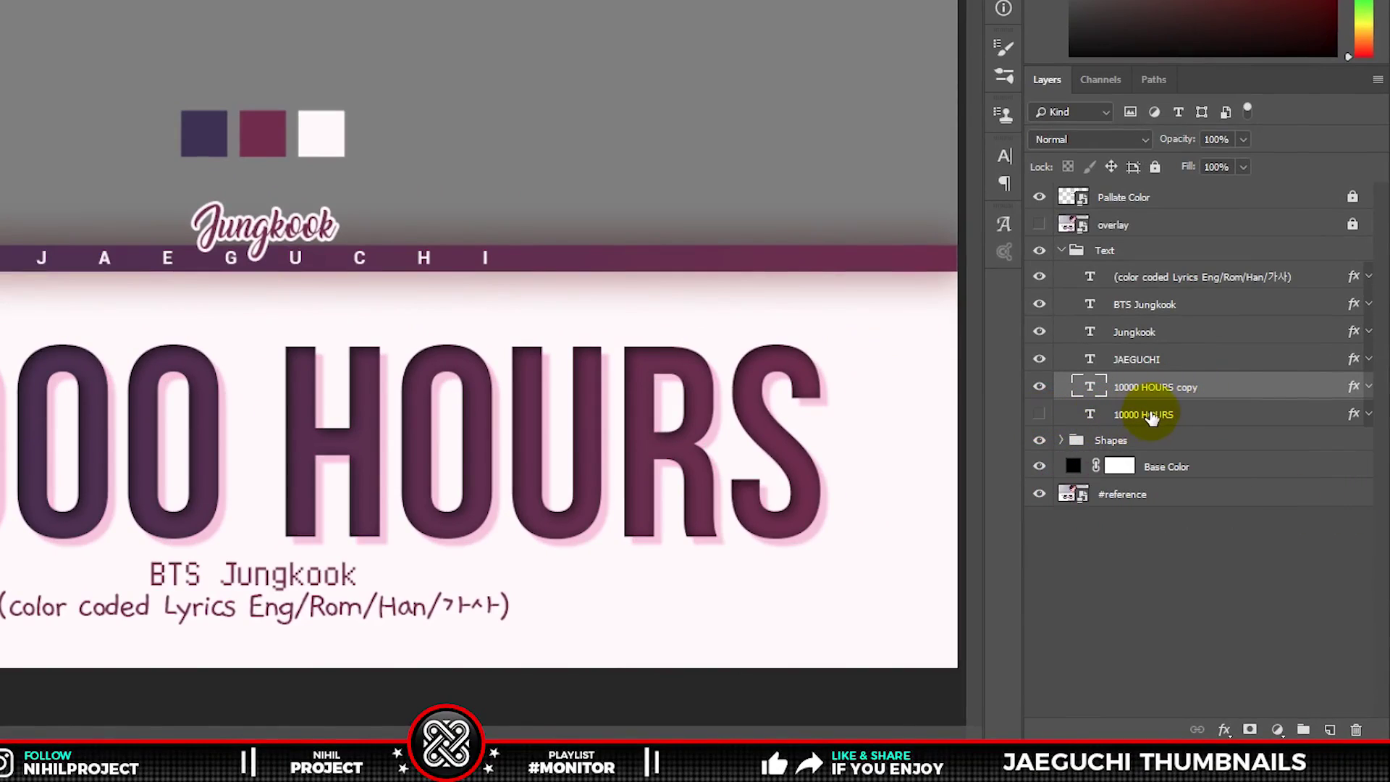
Rename the copy '10000 HOURS (distort)' and rasterize its layer style.
double_click(1184, 396)
left_click_drag(1181, 391, 1214, 394)
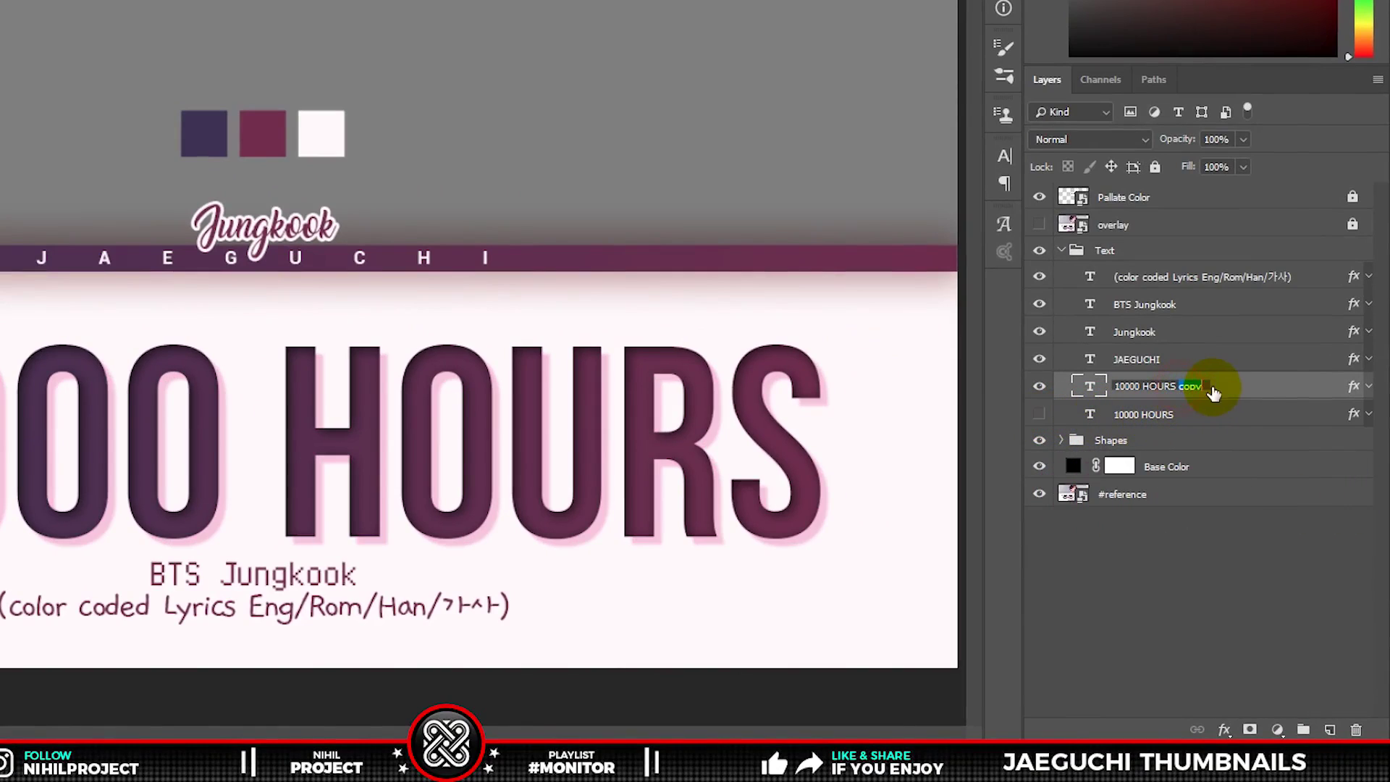
type("(distort)")
key("Return")
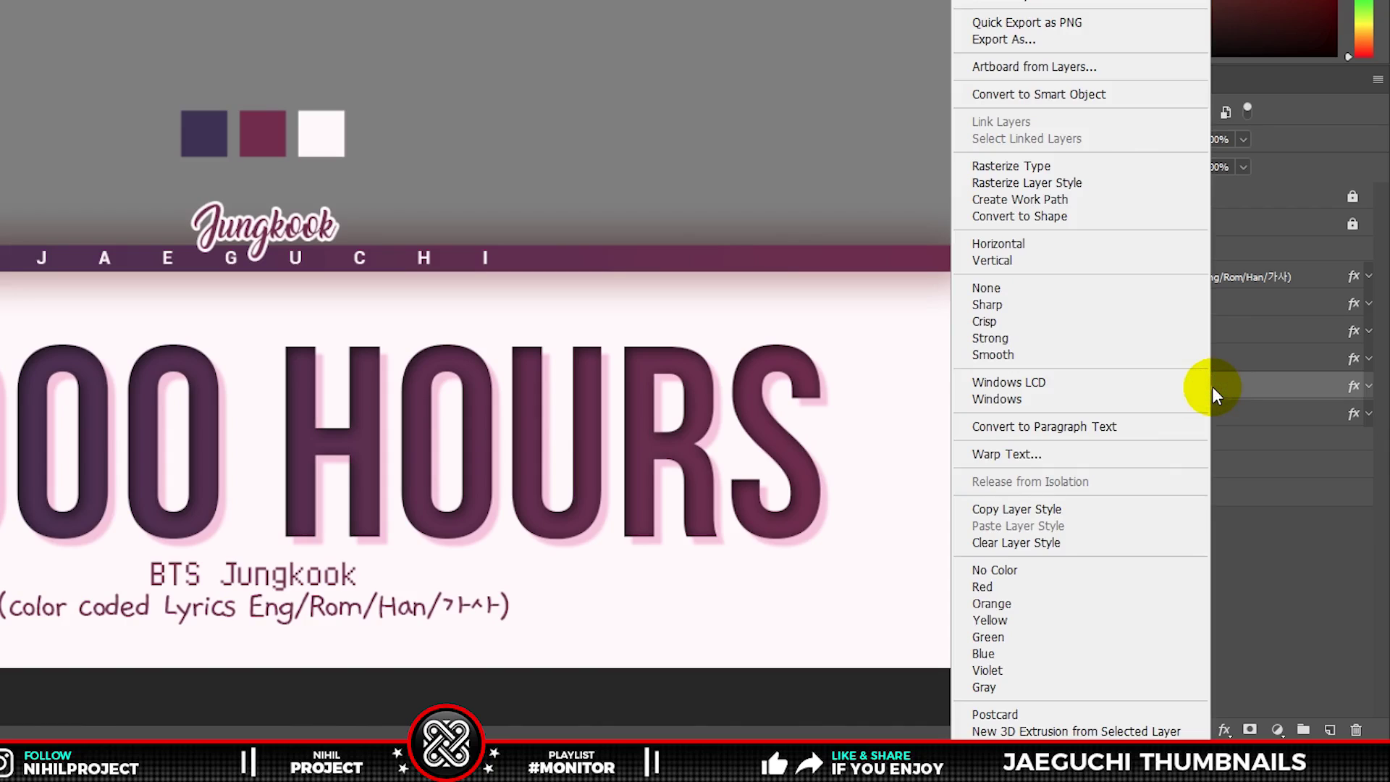
left_click(1110, 188)
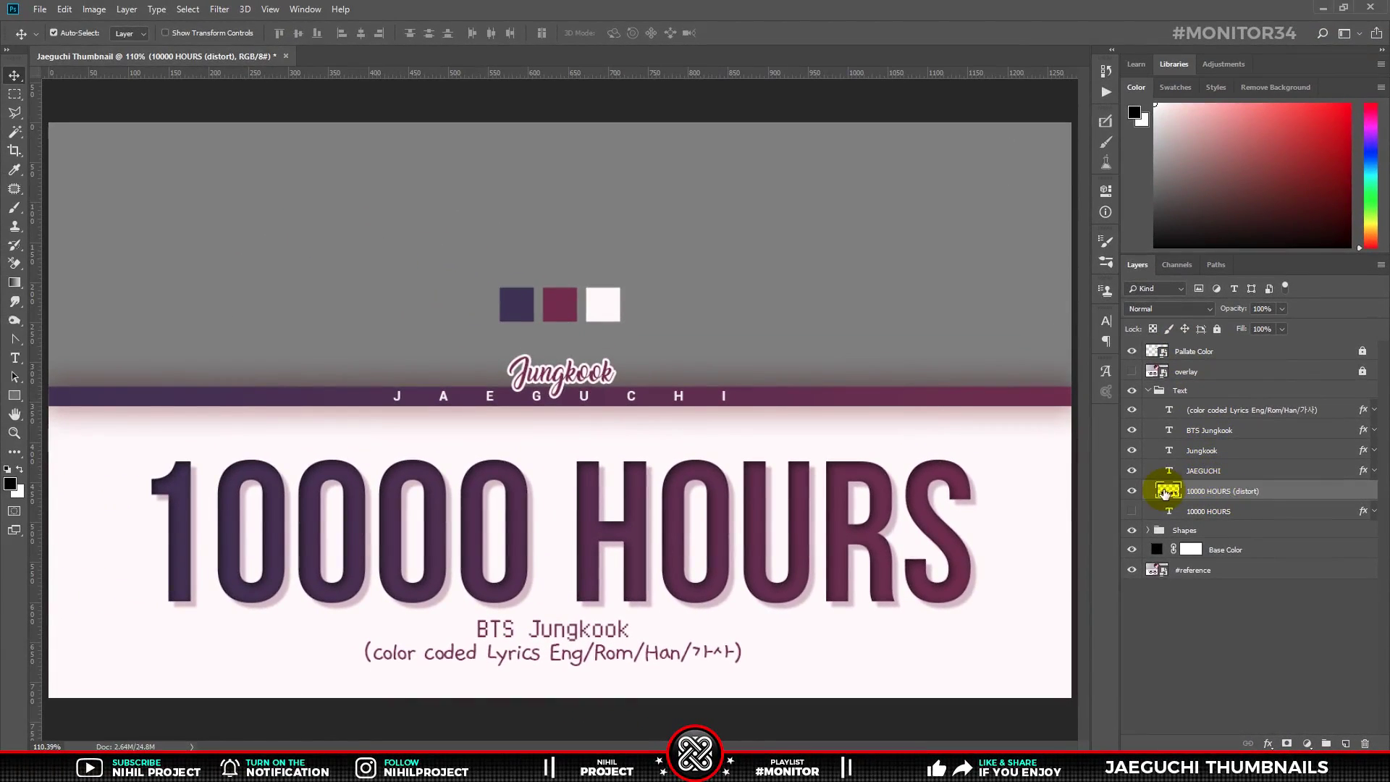
left_click(1133, 493)
left_click(1136, 494)
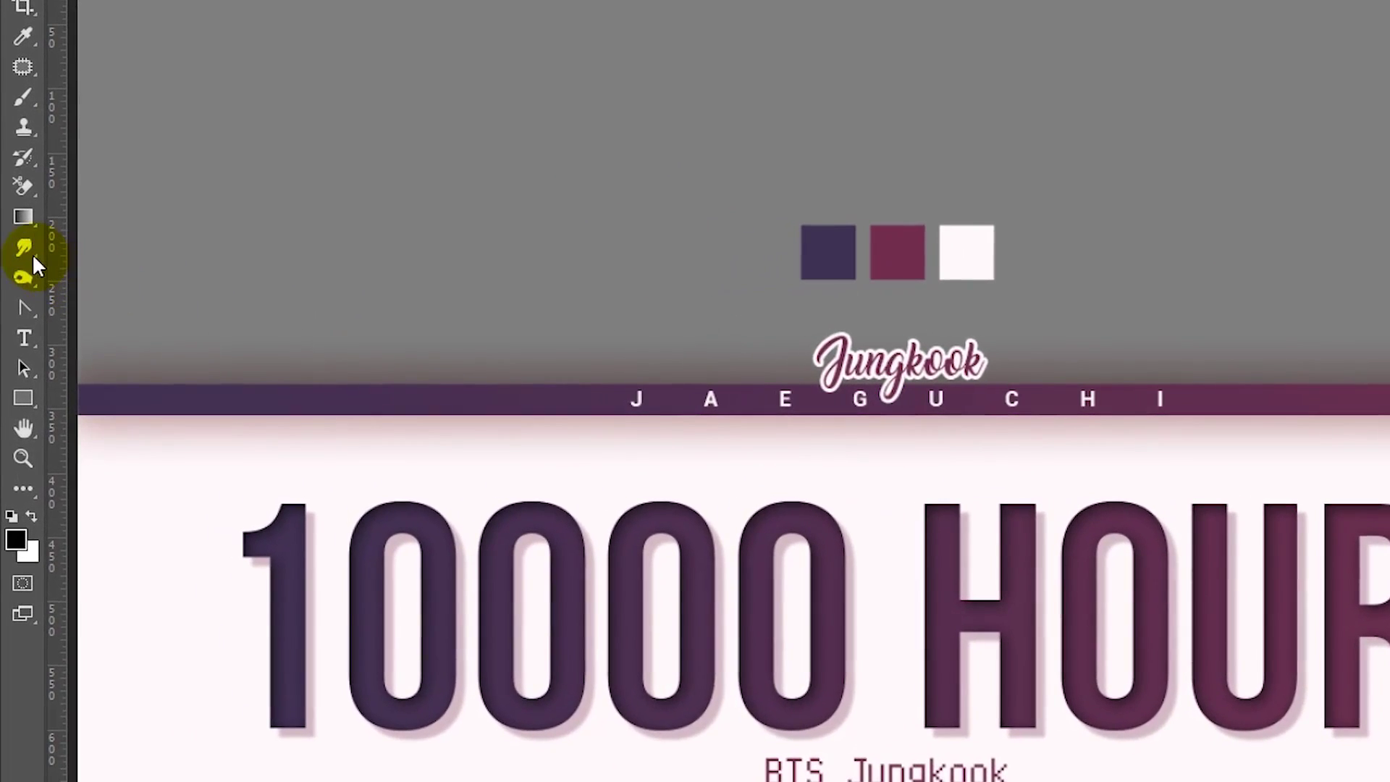
Smudge the lower lettering with a 70 px Hard Round brush at 10% hardness.
right_click(32, 254)
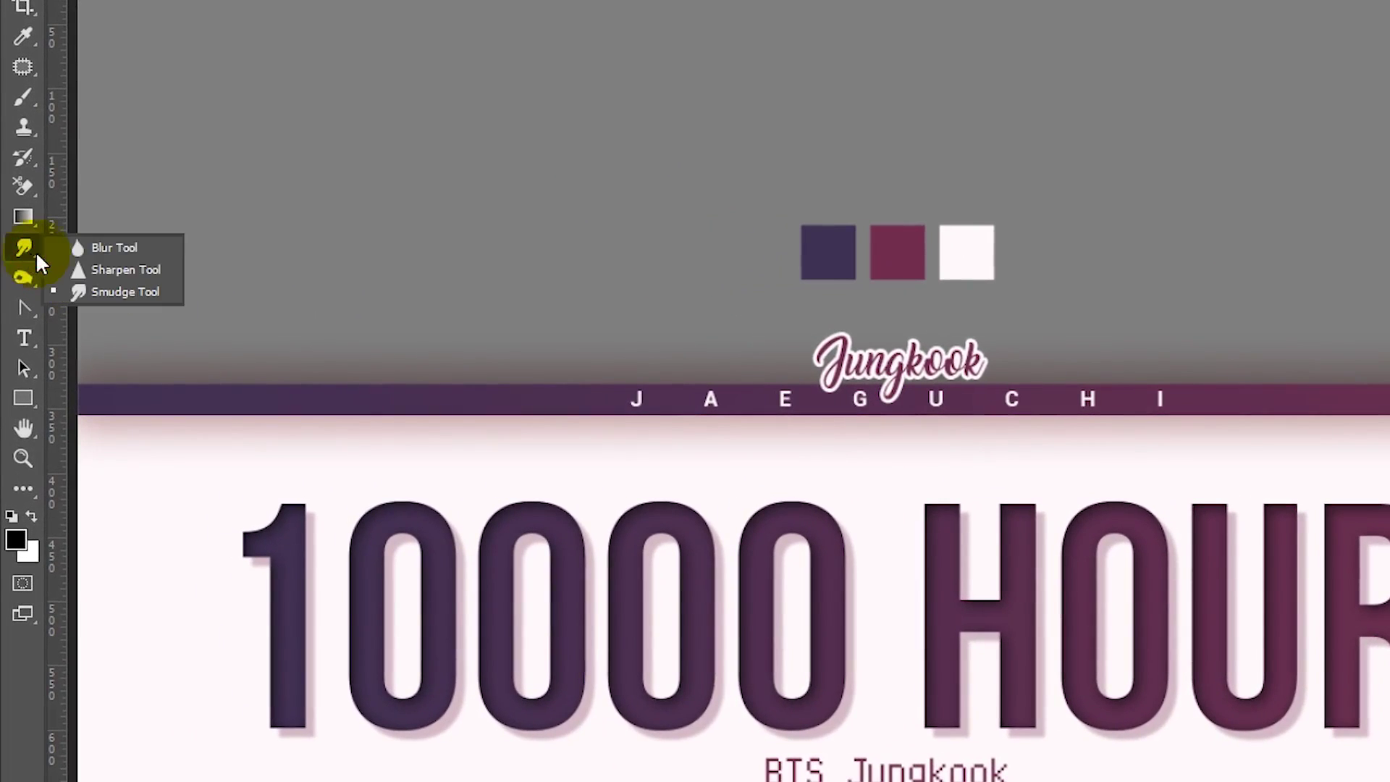
left_click(108, 292)
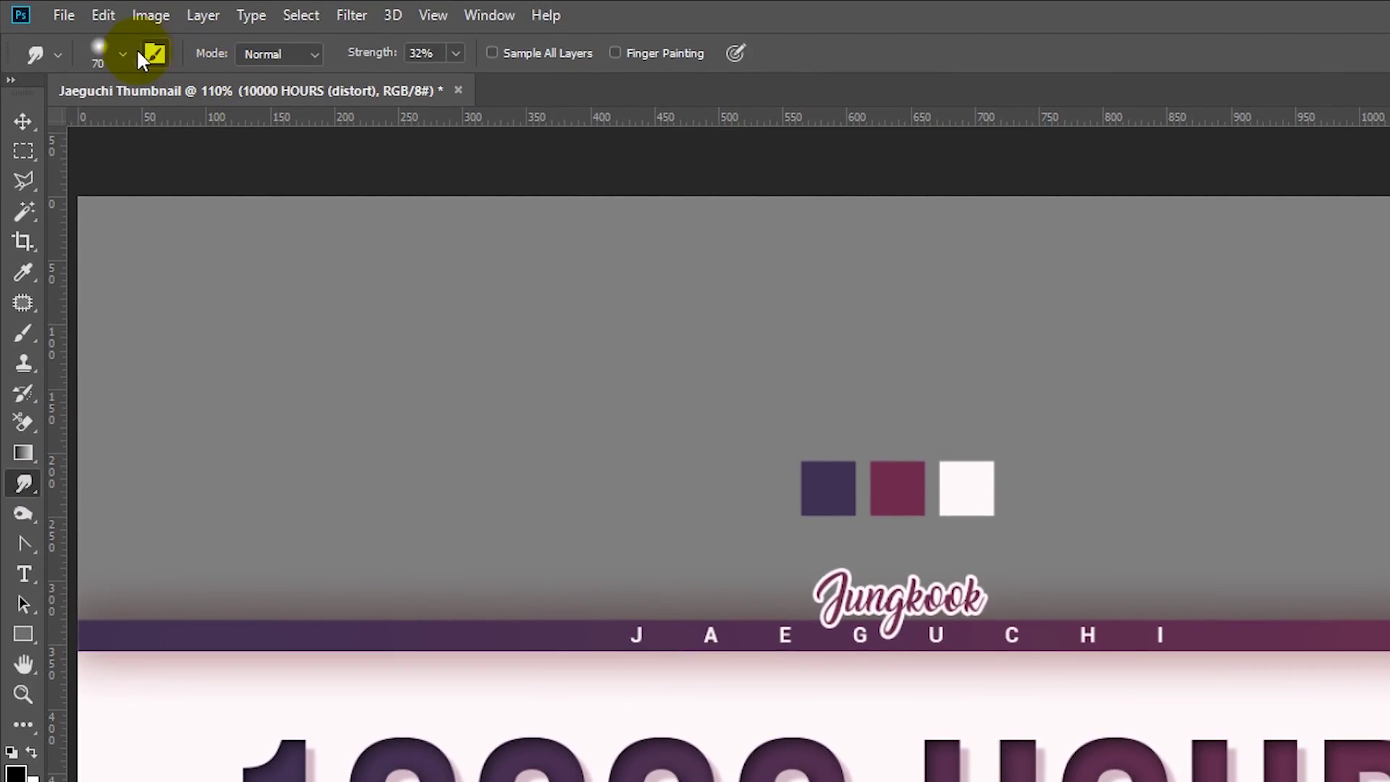
left_click(123, 54)
left_click(325, 313)
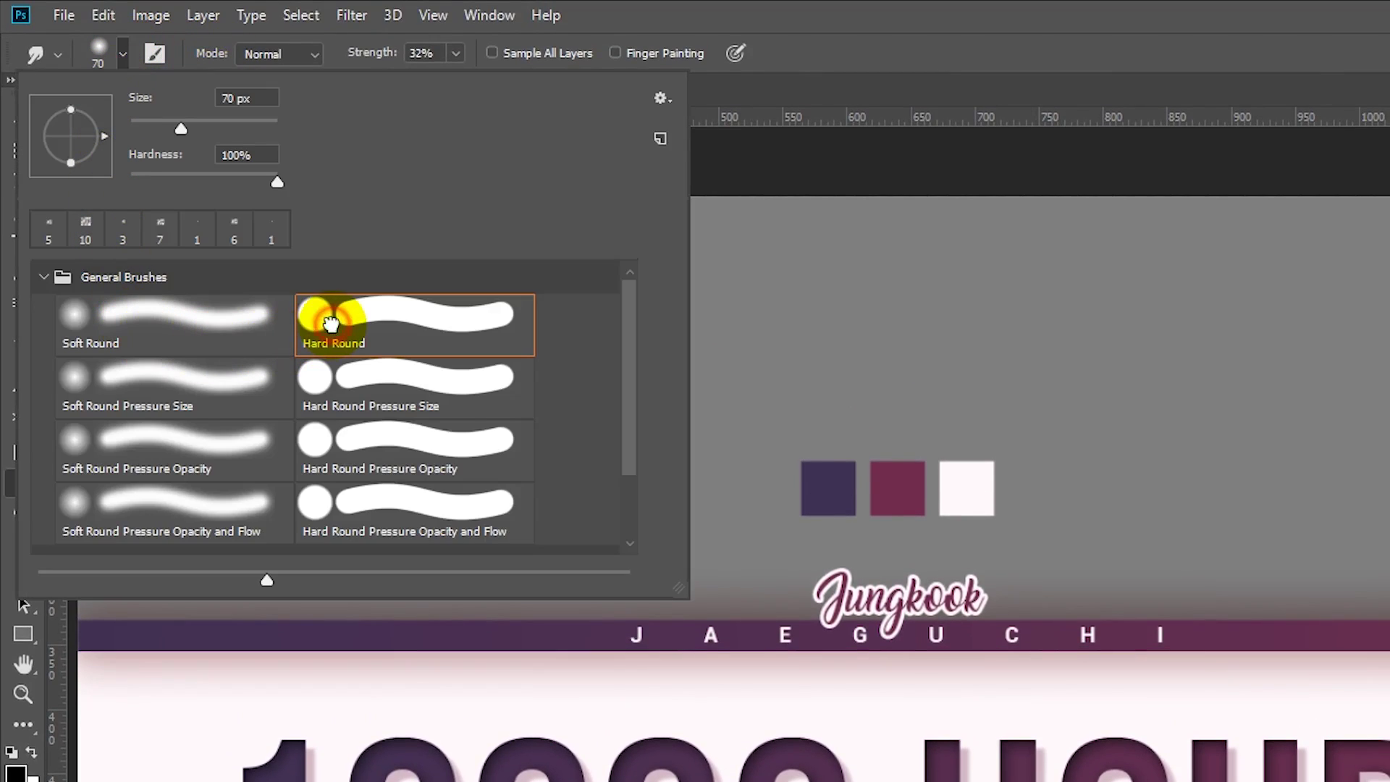
left_click(217, 155)
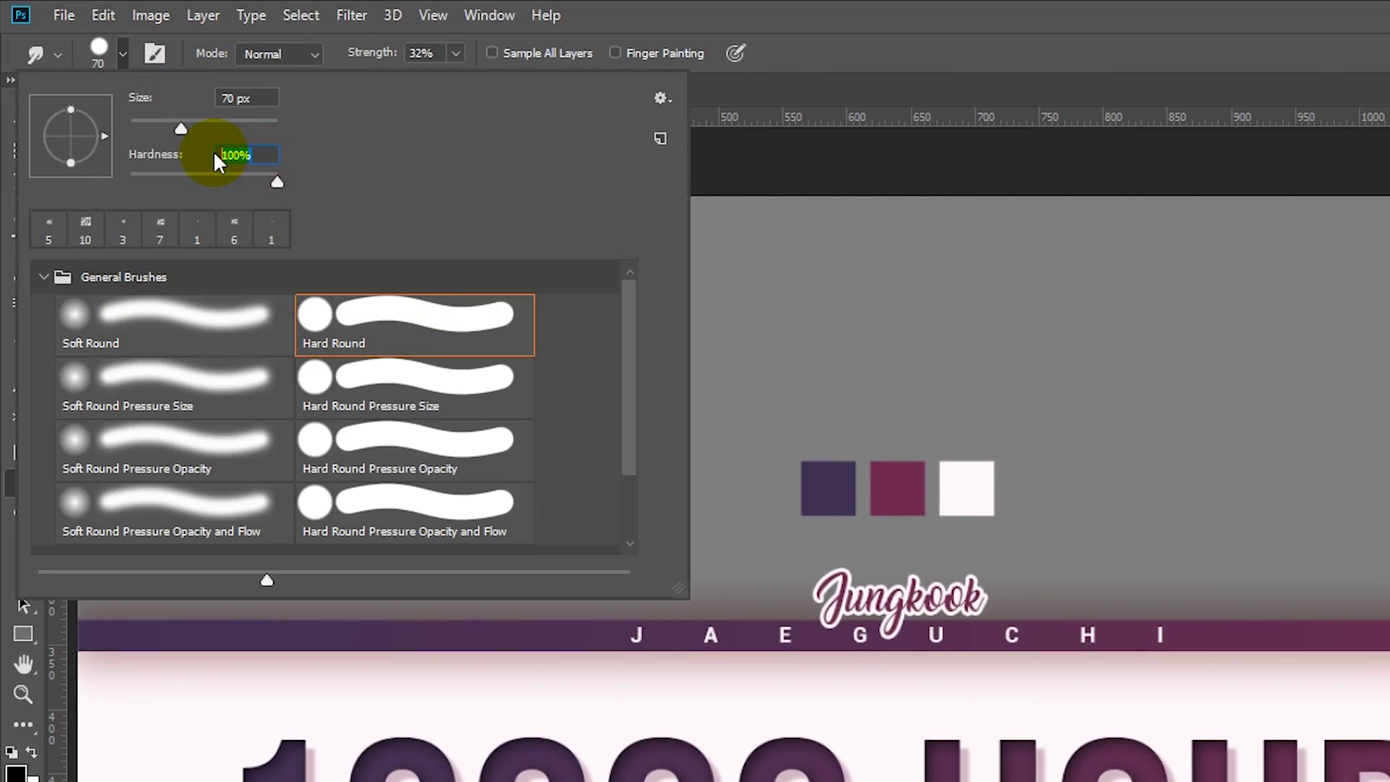
type("10")
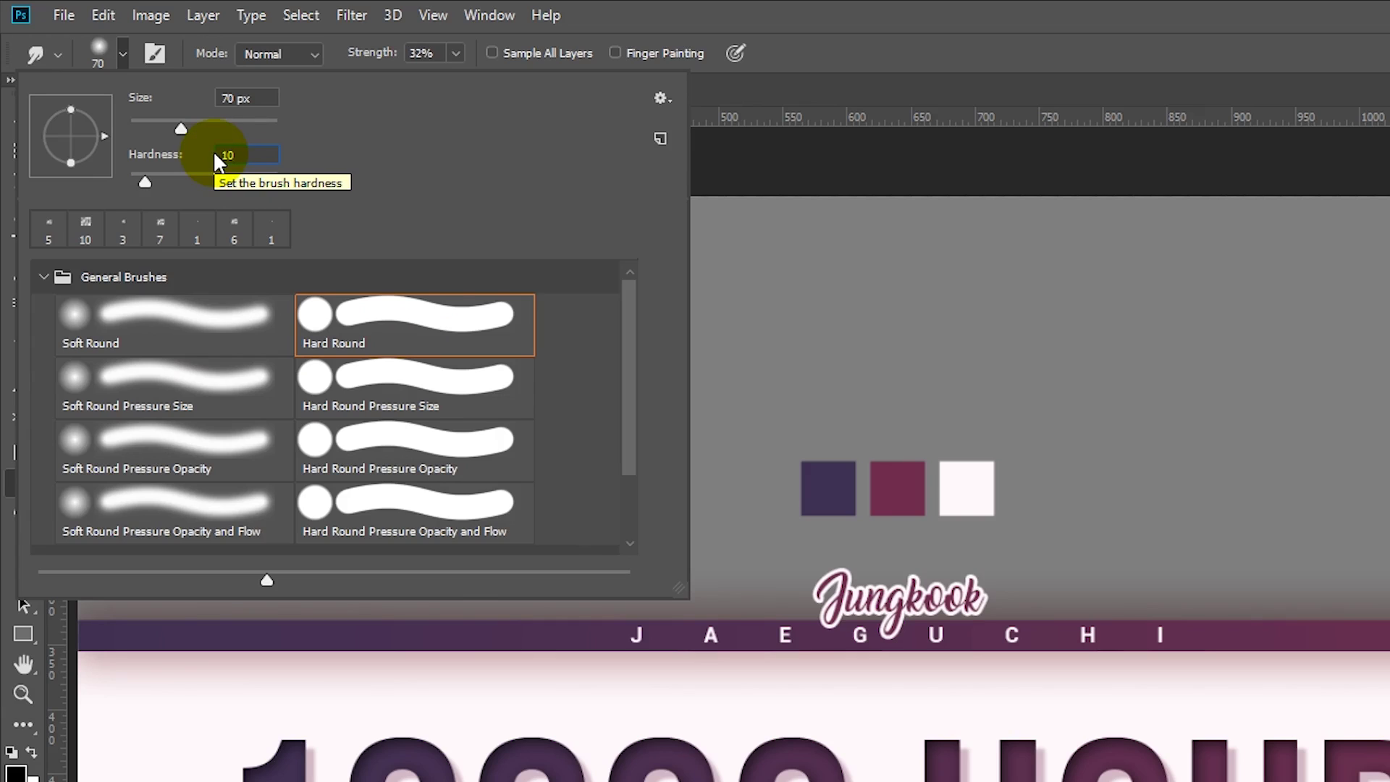
left_click(245, 97)
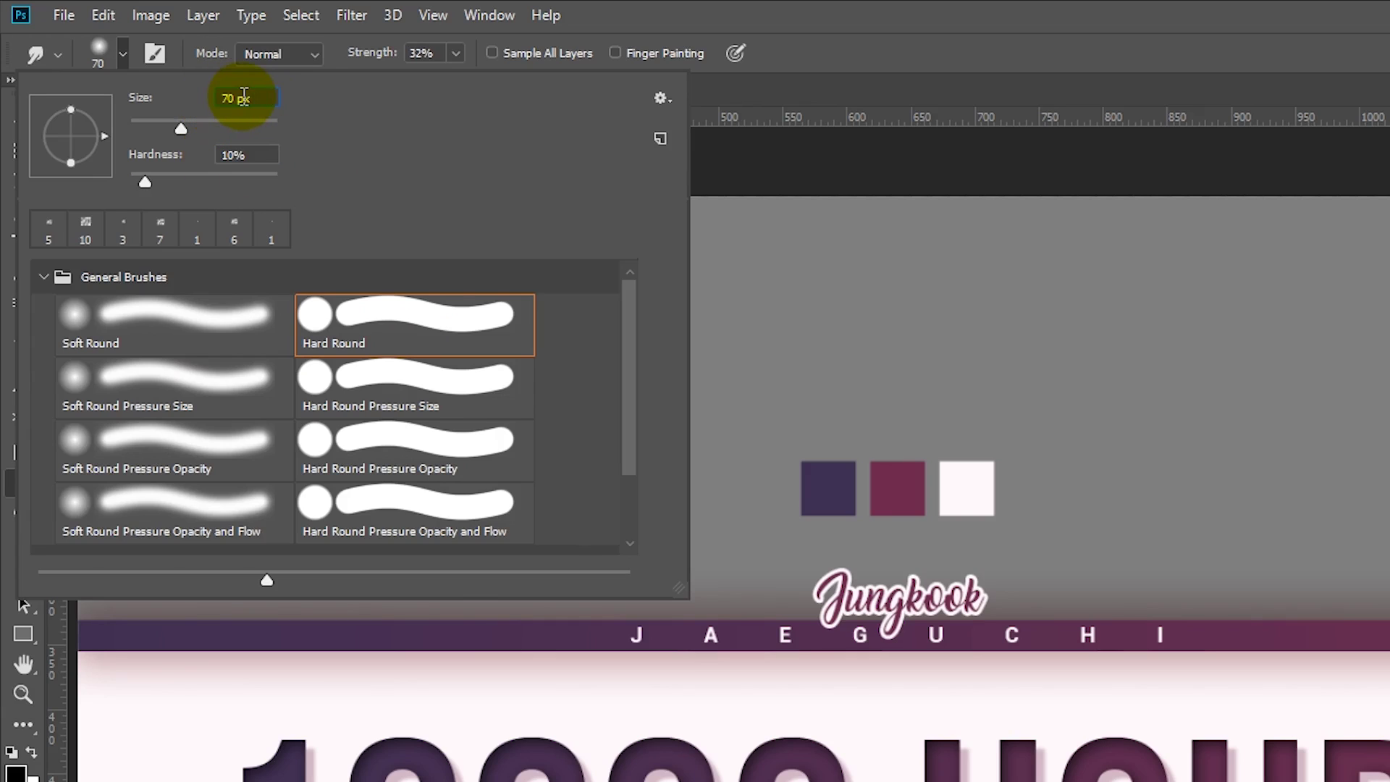
key("Return")
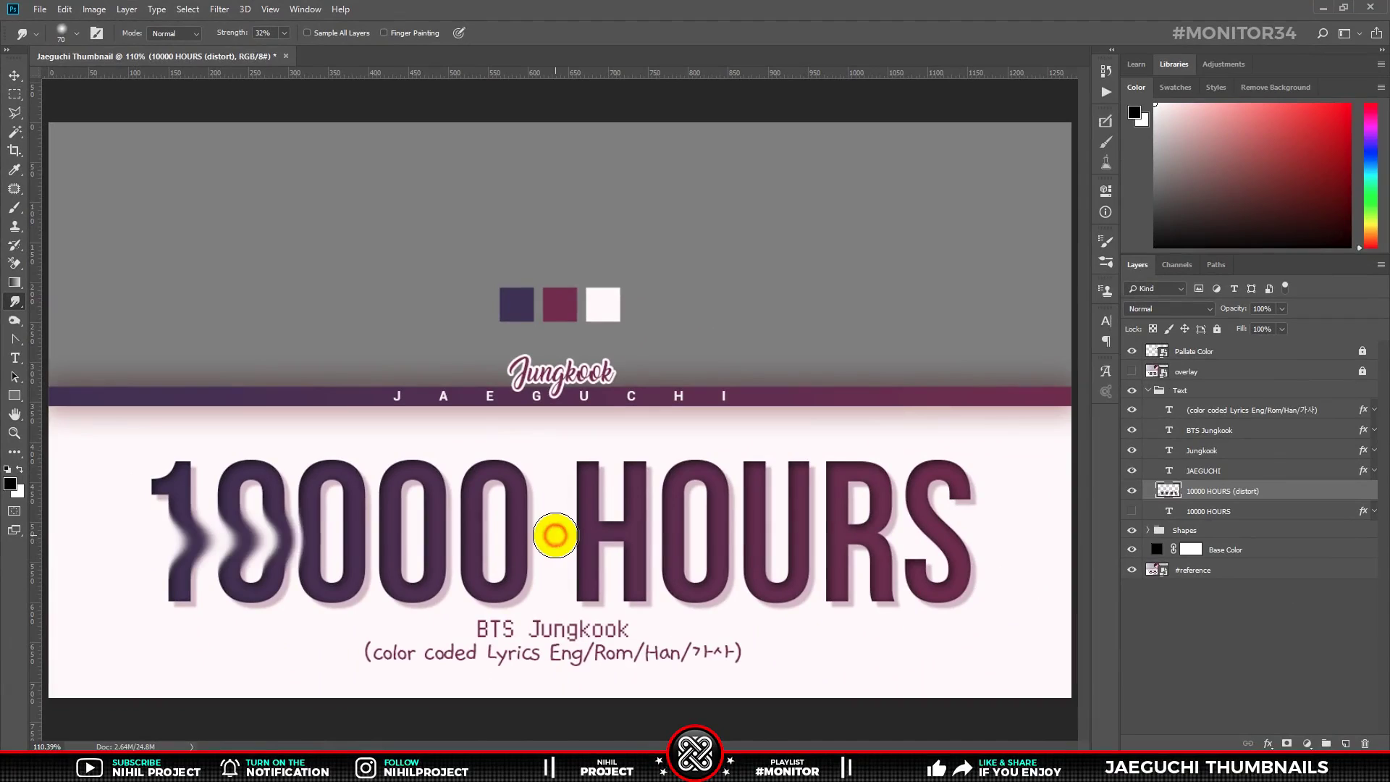
left_click_drag(558, 536, 748, 623)
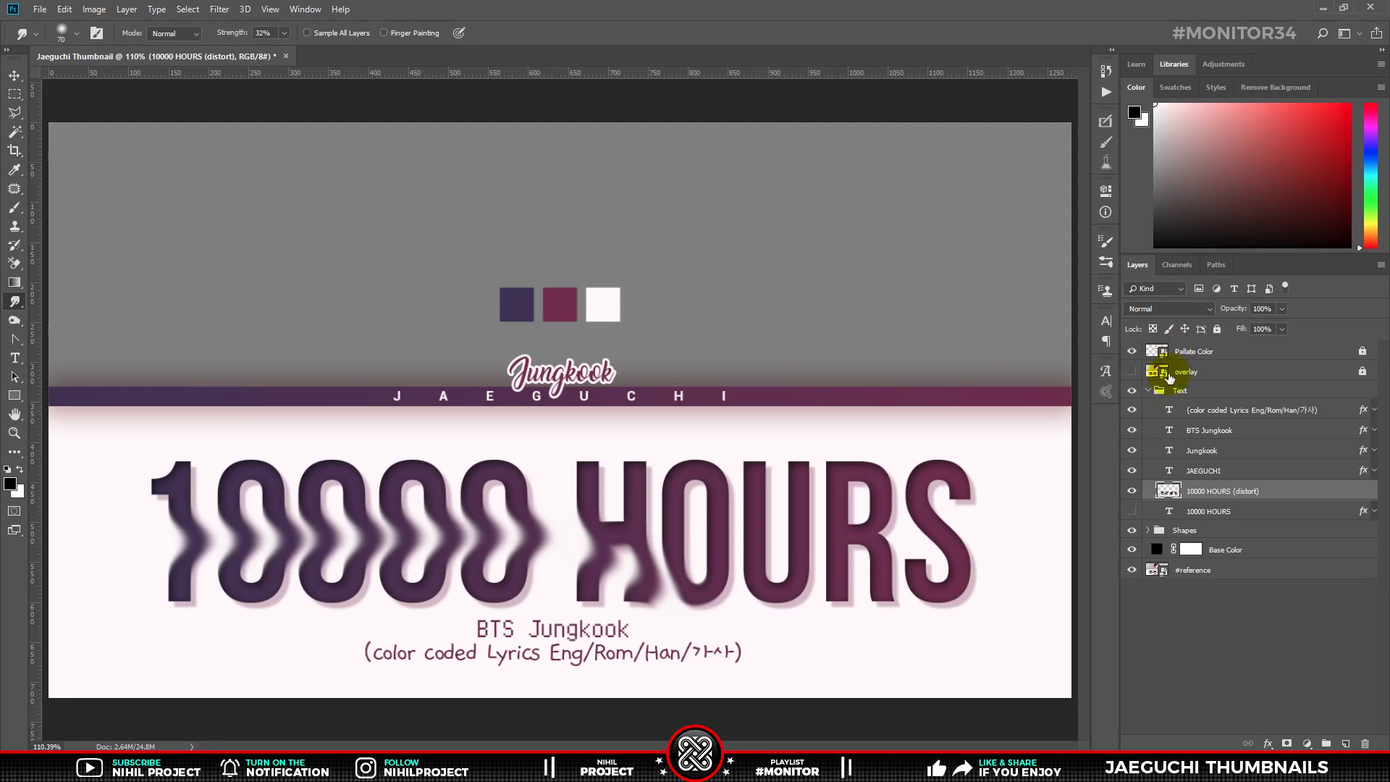
Hide Pallate Color, set the Top band to 100% opacity, and drag MODEL.jpg onto the canvas.
left_click(1148, 392)
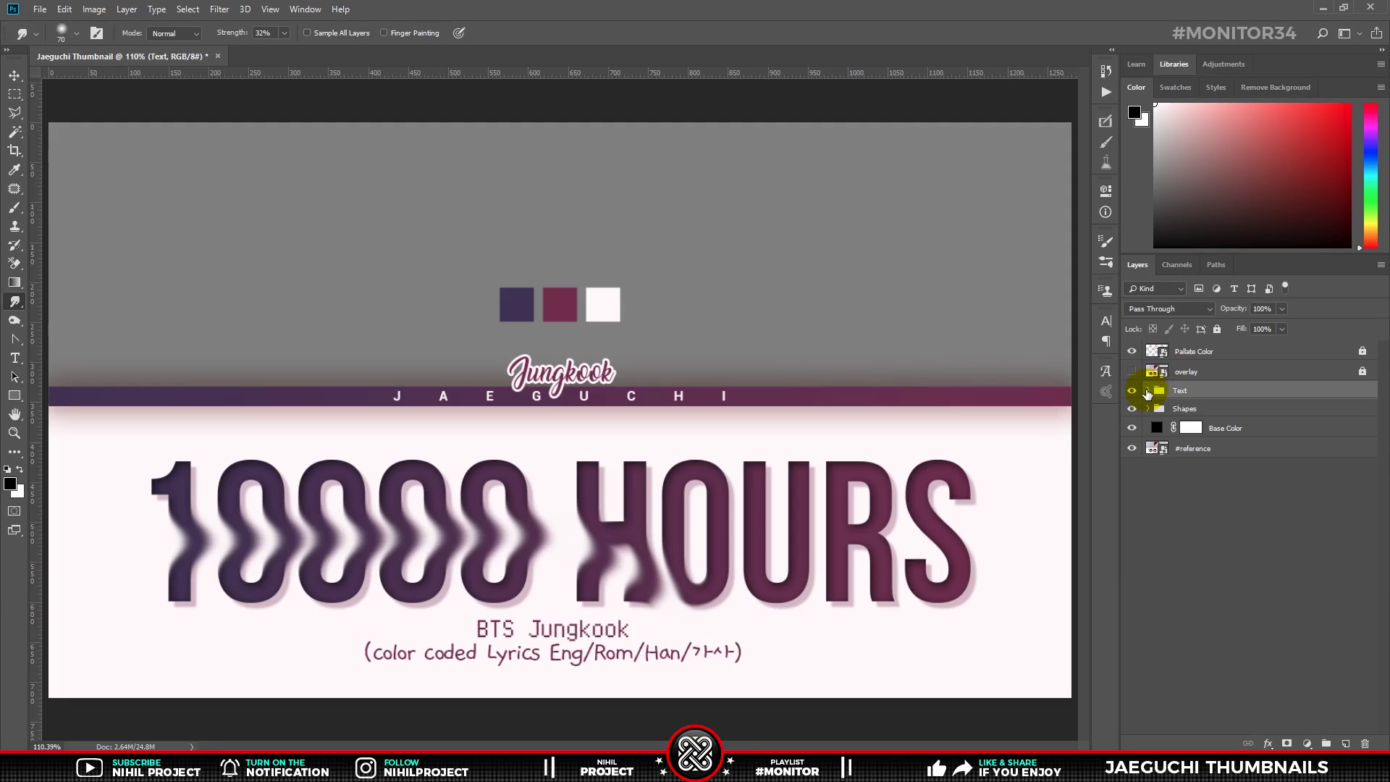
left_click(1133, 351)
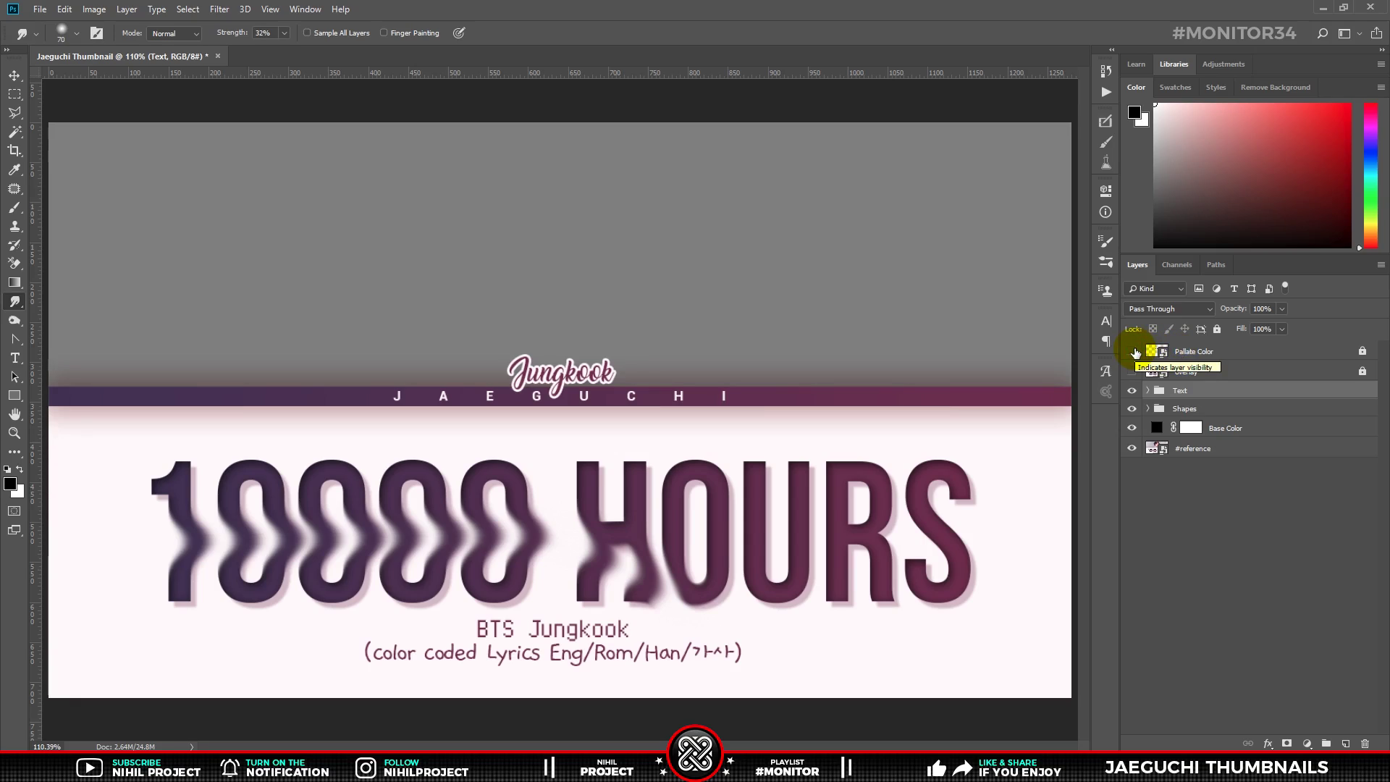
left_click(1149, 409)
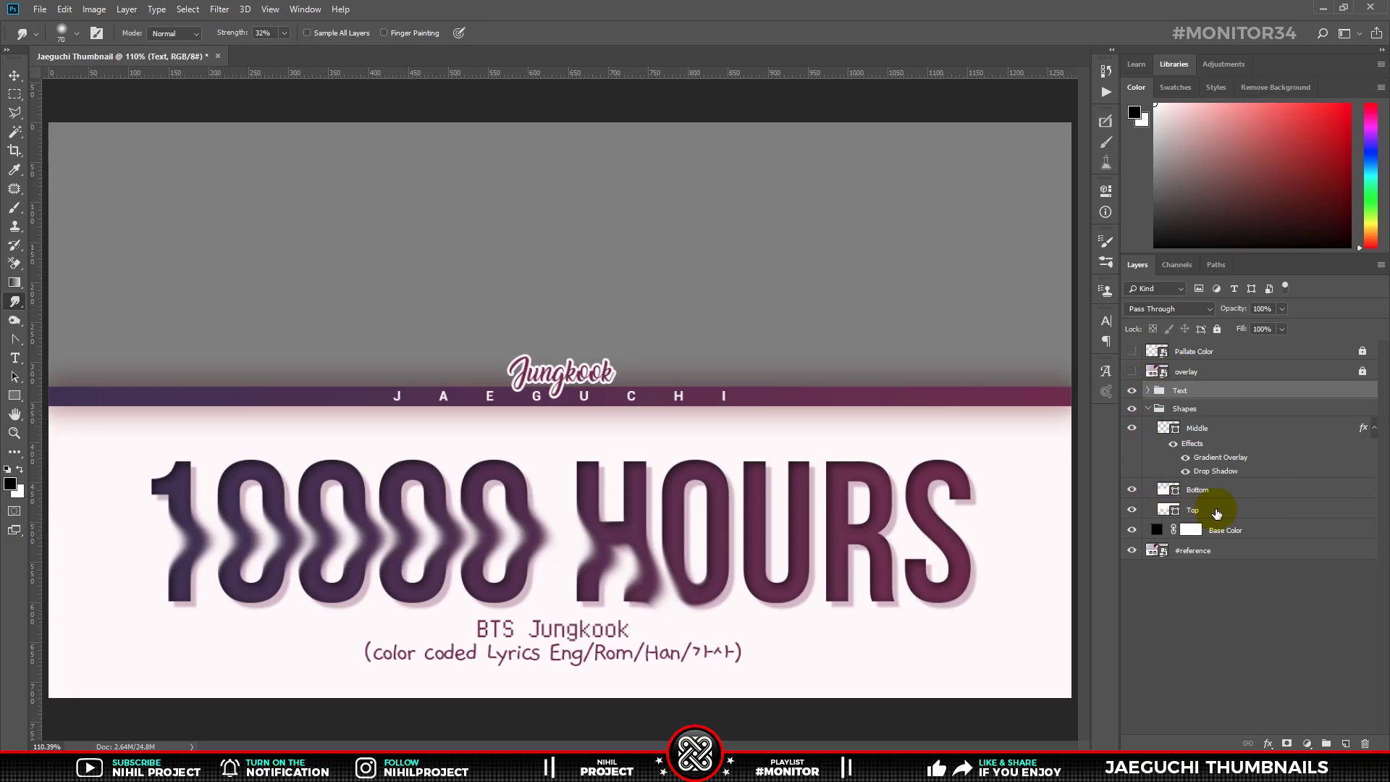
left_click(1215, 512)
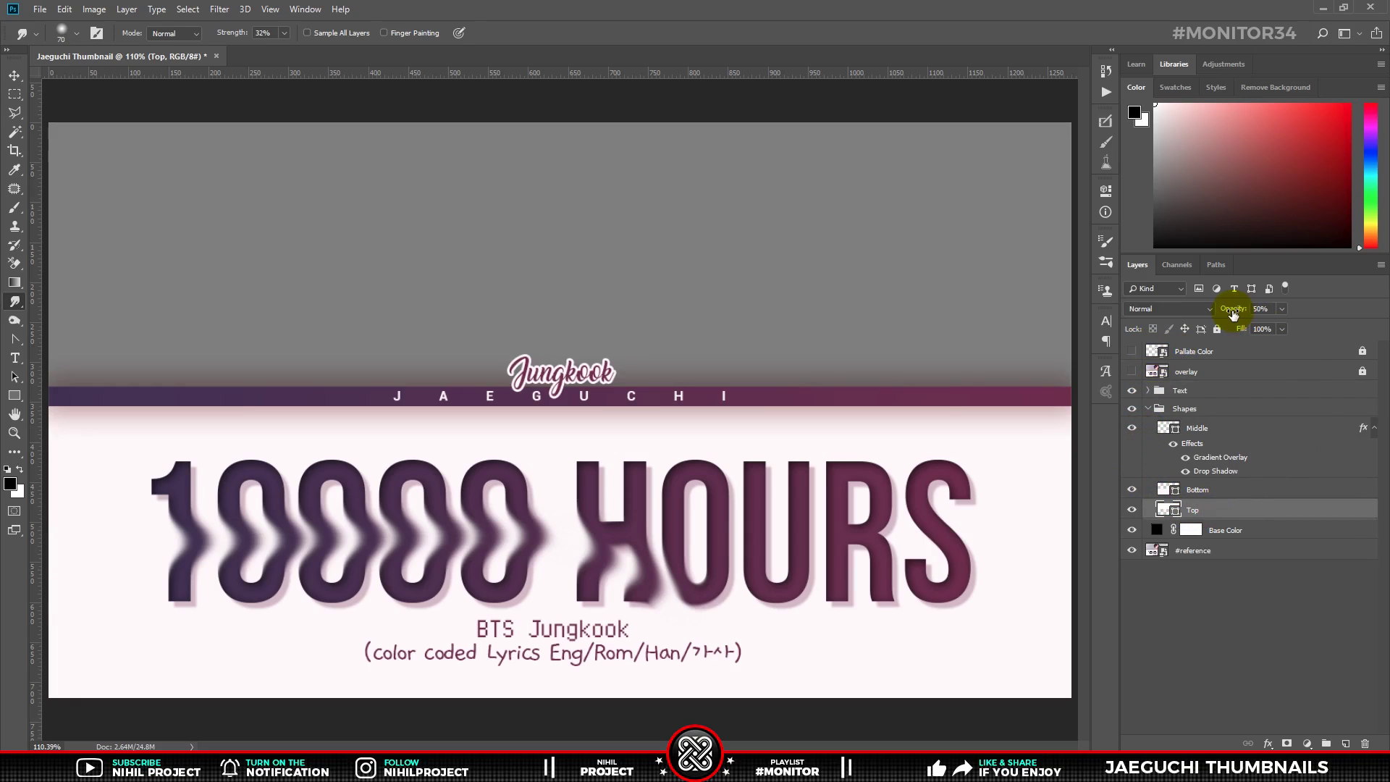
left_click_drag(1279, 313, 1293, 312)
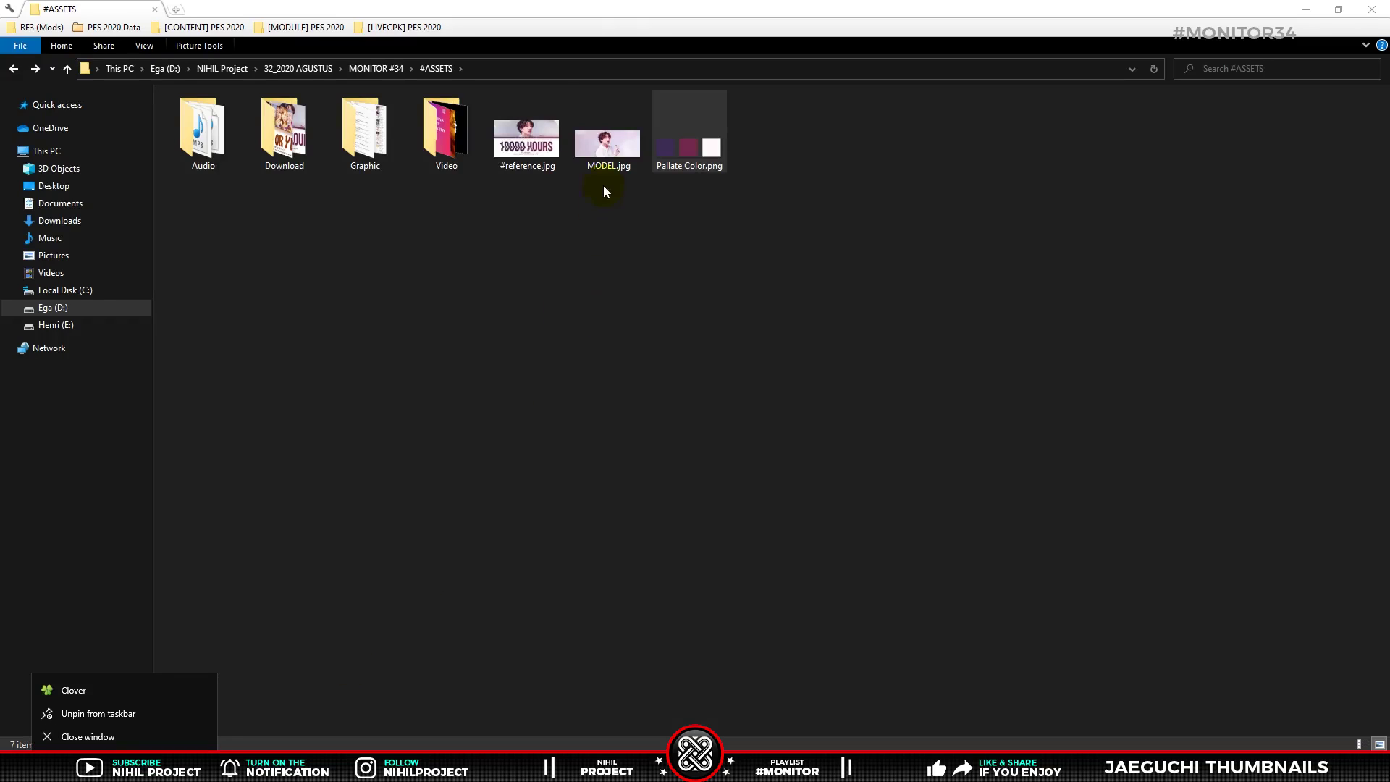
left_click(608, 145)
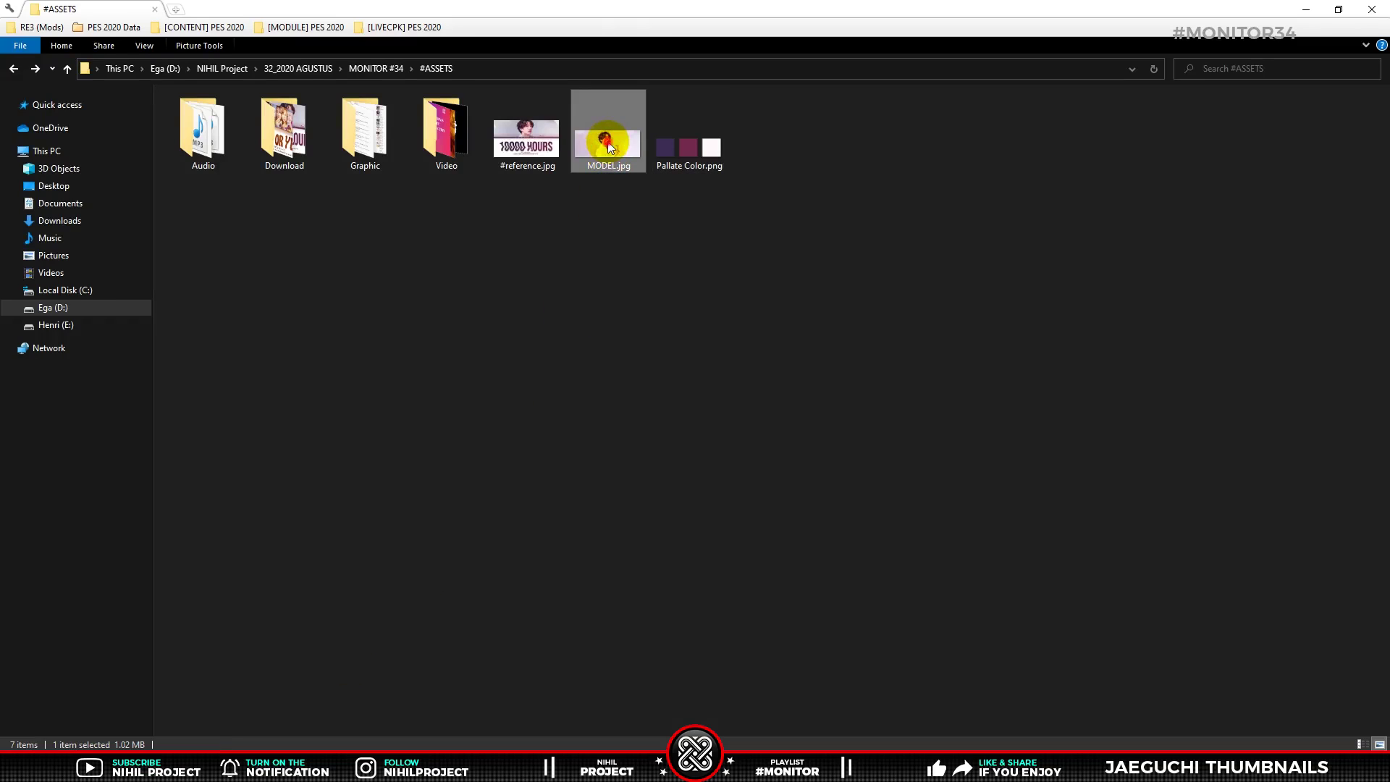
mouse_move(608, 145)
left_mouse_down()
mouse_move(648, 579)
mouse_move(559, 367)
left_mouse_up()
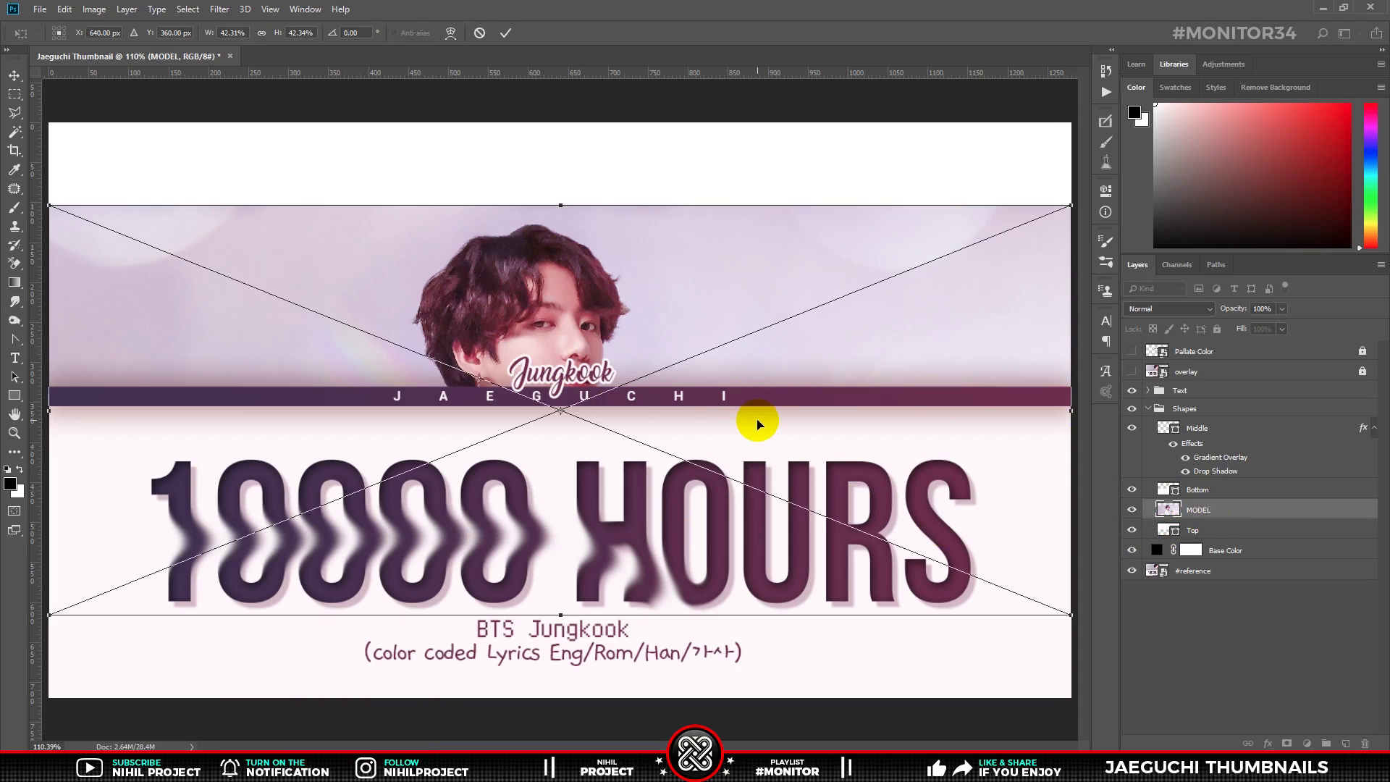
Move the MODEL photo up over the top band, enlarge it, and commit the placement.
left_click_drag(758, 425, 833, 302)
scroll(760, 355, "down", 2)
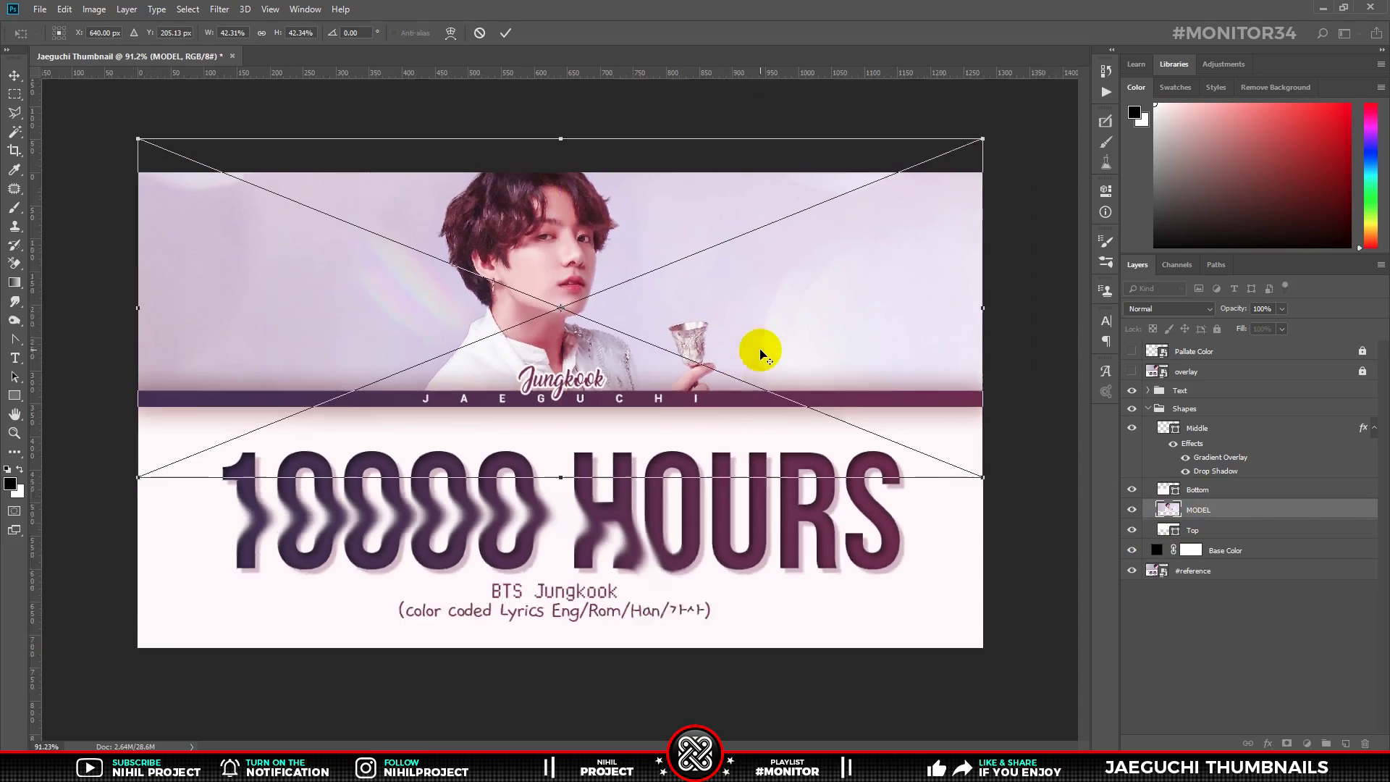
scroll(760, 355, "down", 2)
left_click_drag(1024, 202, 993, 210)
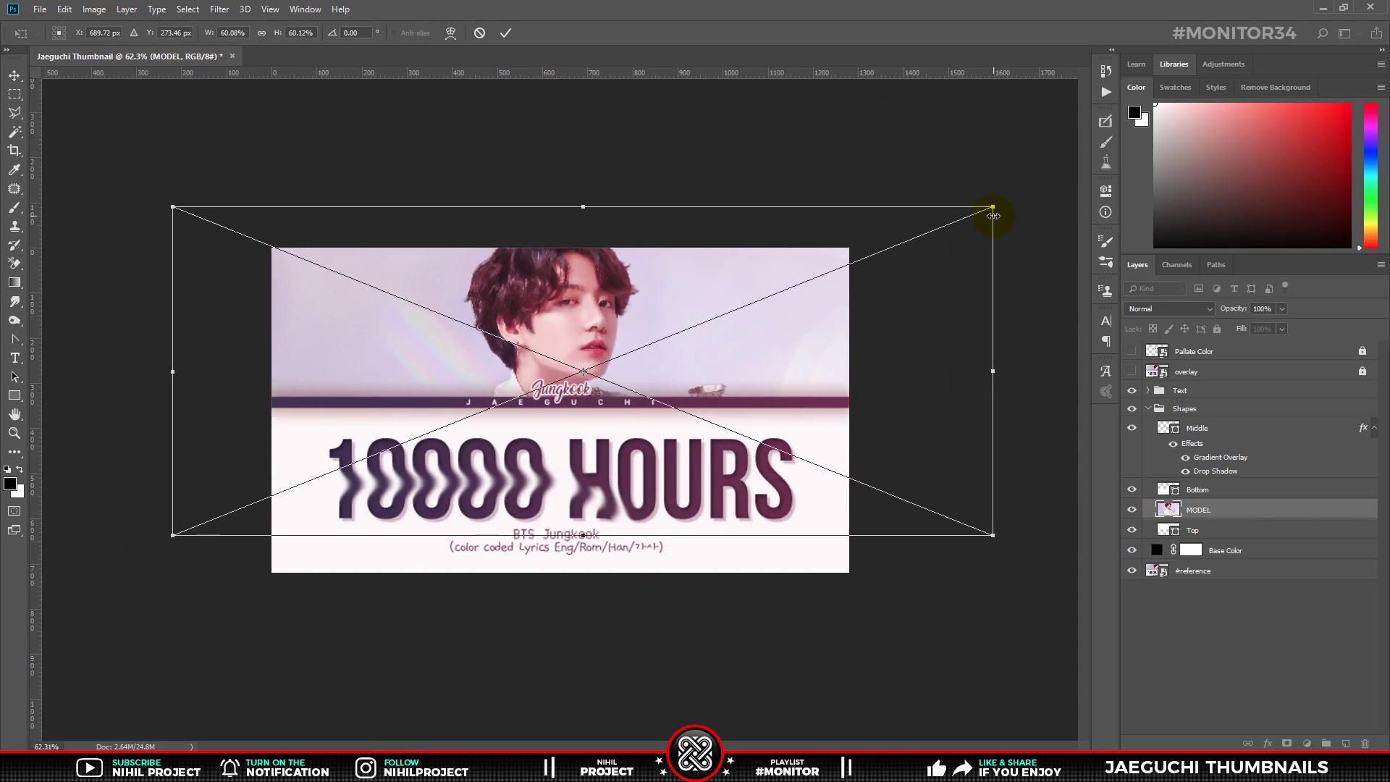
key("Return")
key("ctrl+0")
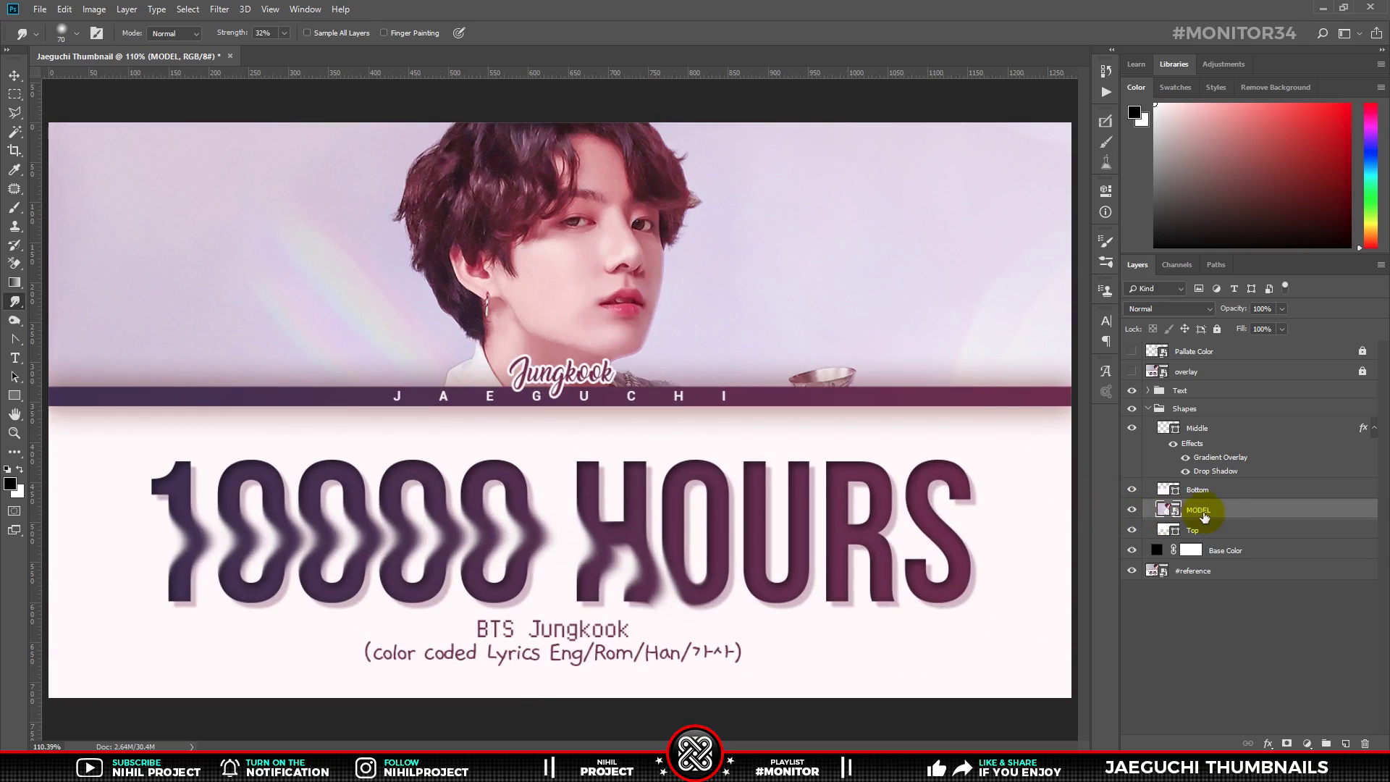
Clip the MODEL layer to the Top band with a clipping mask.
left_click(1223, 514)
right_click(1235, 511)
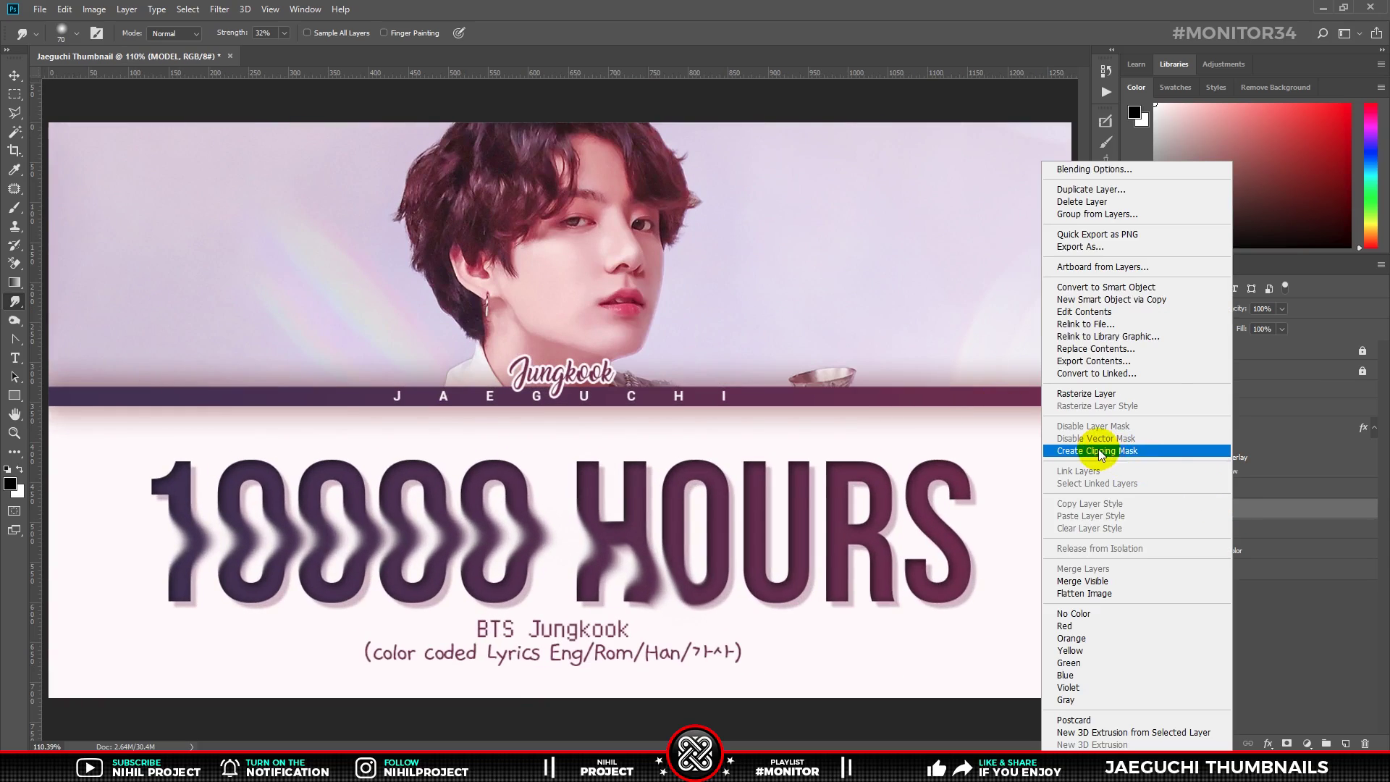
left_click(1119, 444)
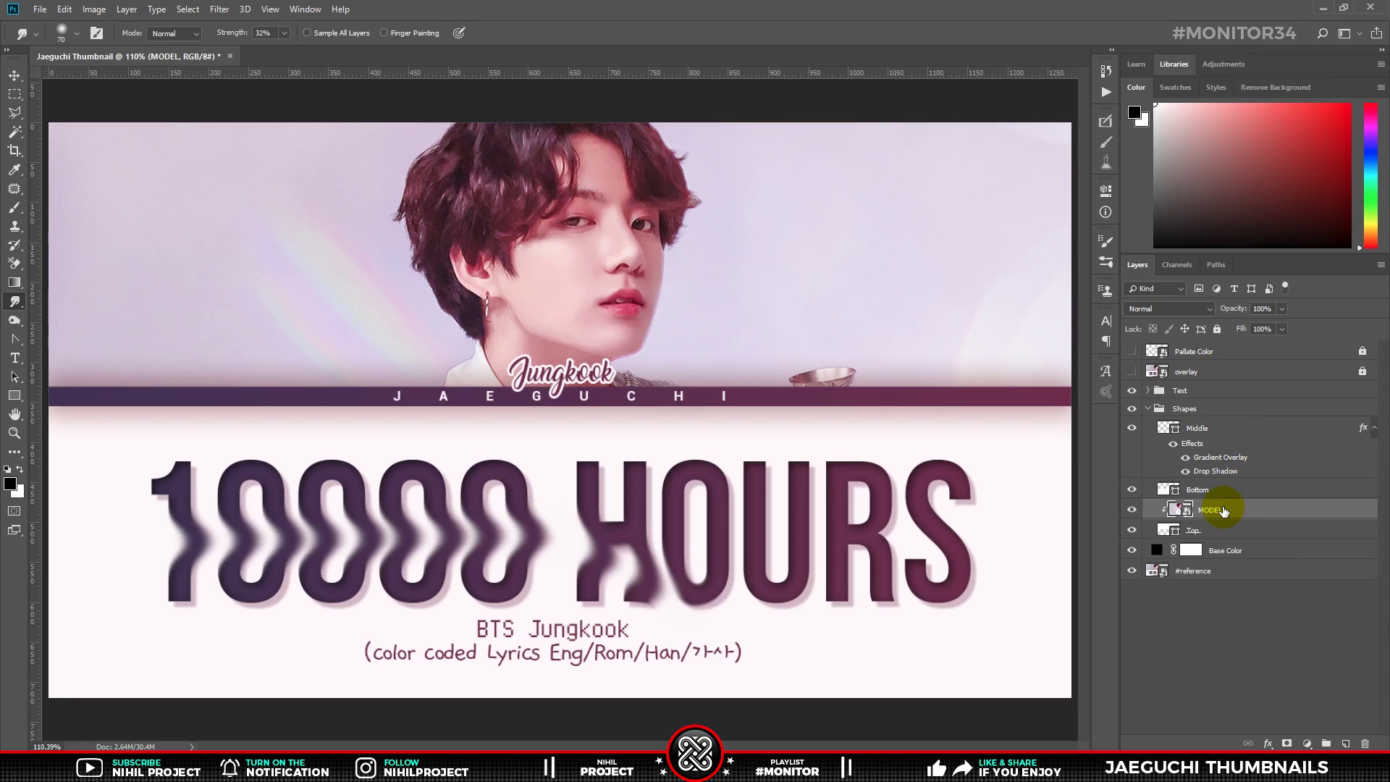
Collapse the Shapes group in the Layers panel to hide its layers.
left_click(1149, 410)
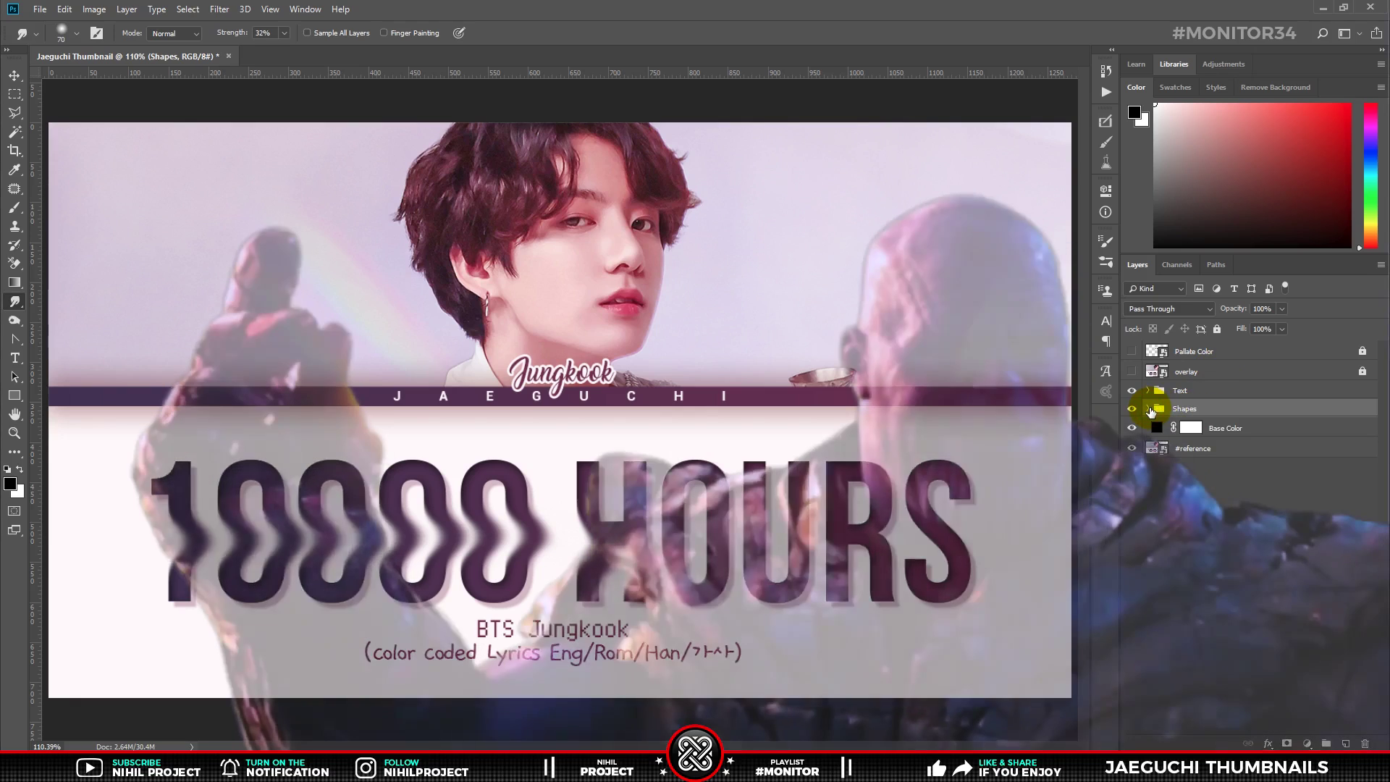